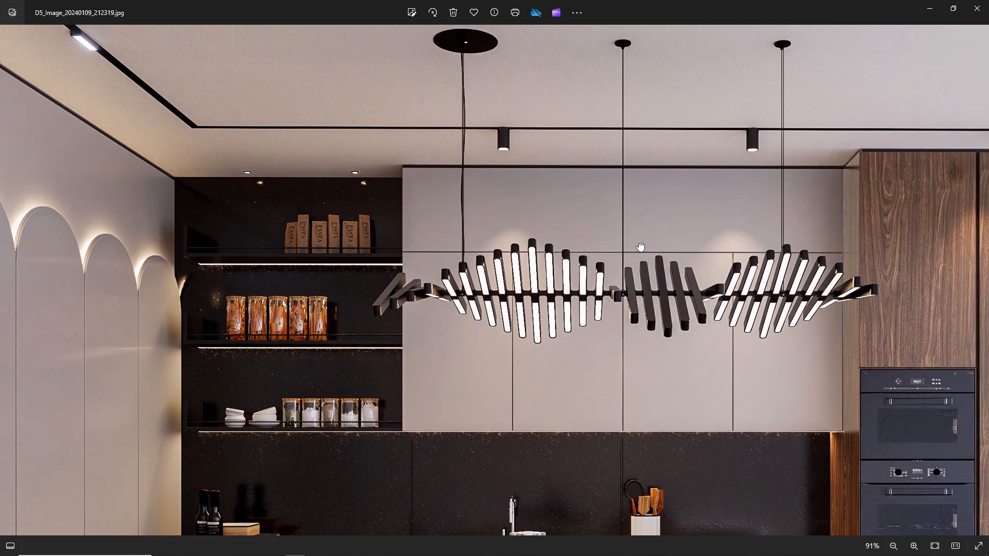
# Examine the finished kitchen render up close, covering the pendant lamp, island, bar stools, shelves and ovens.
pyautogui.moveTo(759, 409); pyautogui.dragTo(741, 192)
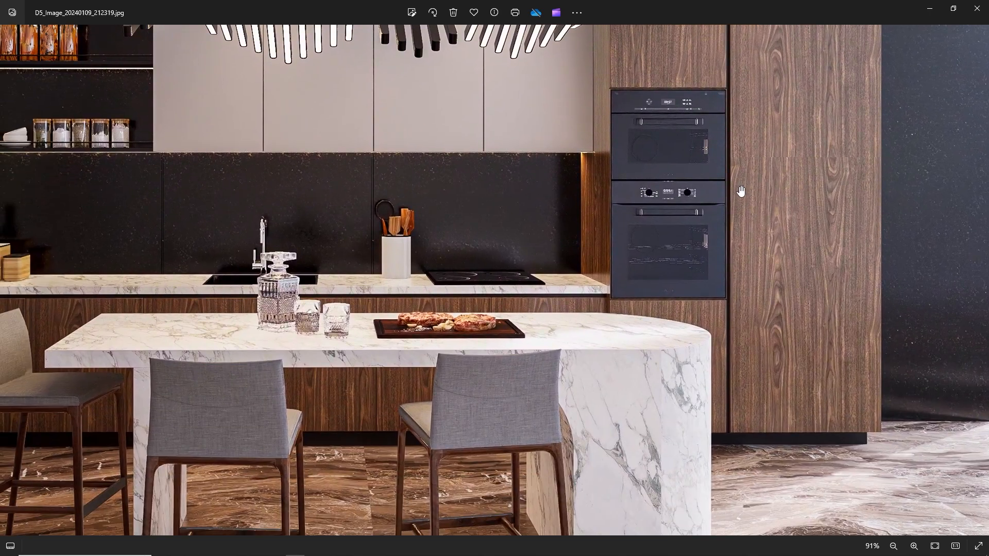
pyautogui.moveTo(580, 314); pyautogui.dragTo(914, 344)
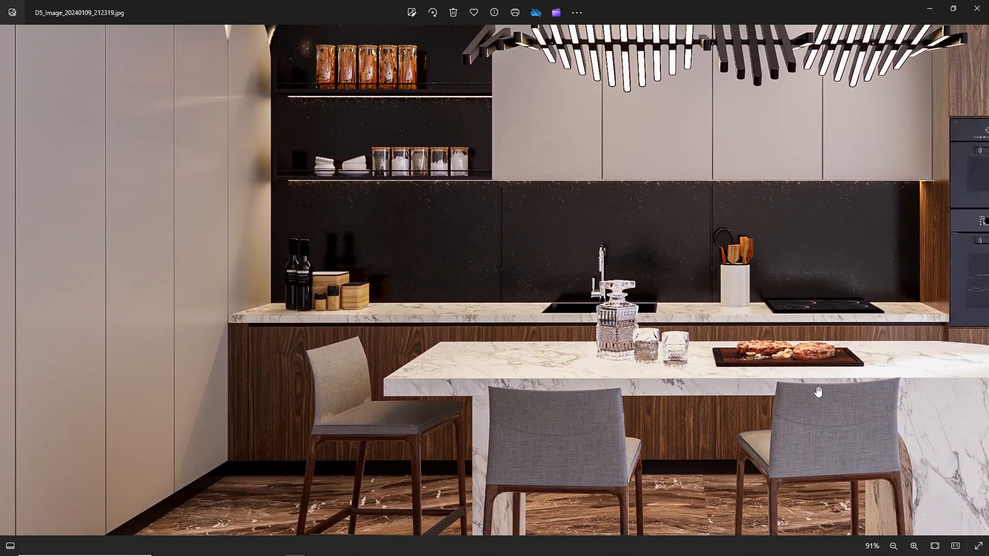
pyautogui.moveTo(818, 391); pyautogui.dragTo(776, 313)
pyautogui.doubleClick(592, 279)
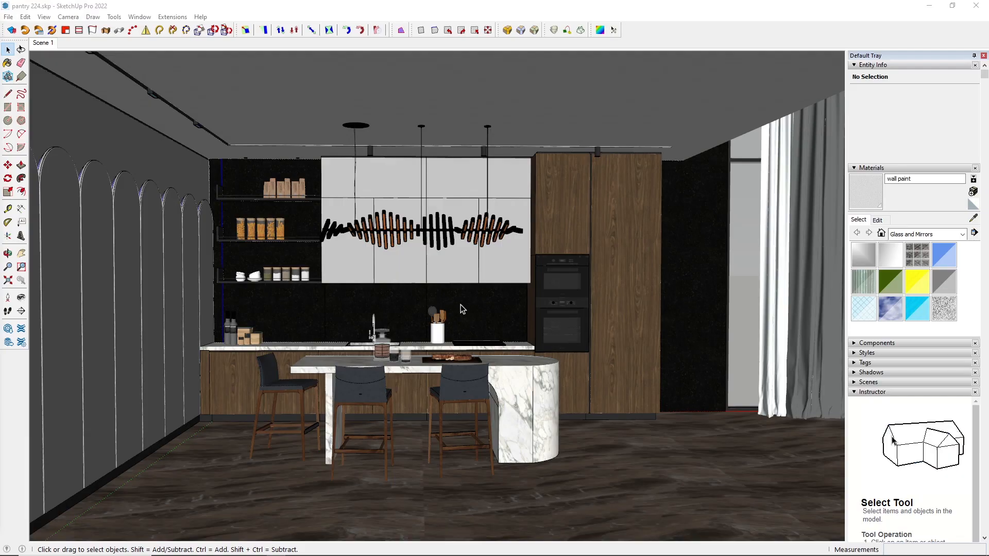
# Inspect the pantry model in SketchUp from several angles, including the shelves, cabinets, sink and island, and return to Scene 1.
pyautogui.moveTo(462, 262); pyautogui.dragTo(365, 265, button='middle')
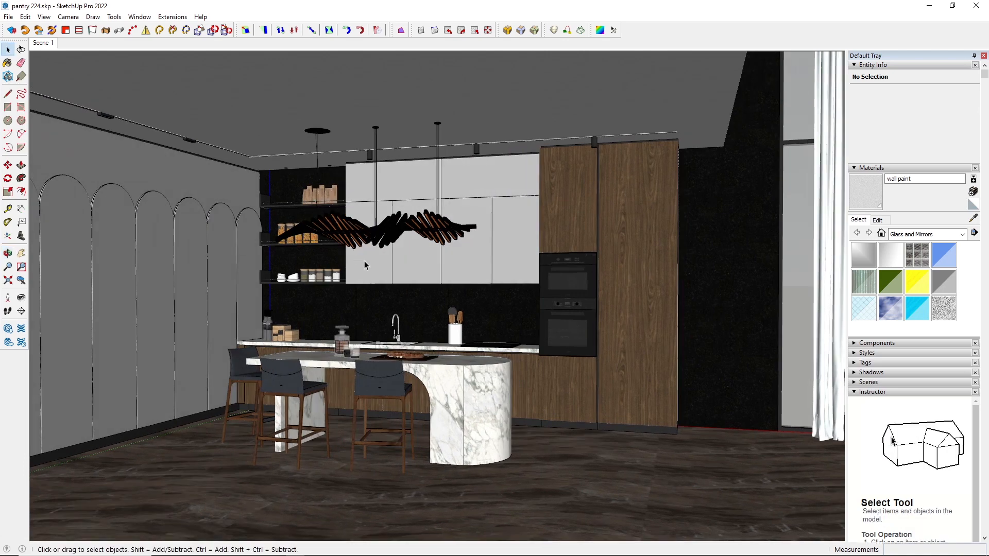
pyautogui.scroll(2, 425, 296)
pyautogui.moveTo(427, 288); pyautogui.dragTo(389, 280, button='middle')
pyautogui.scroll(2, 382, 277)
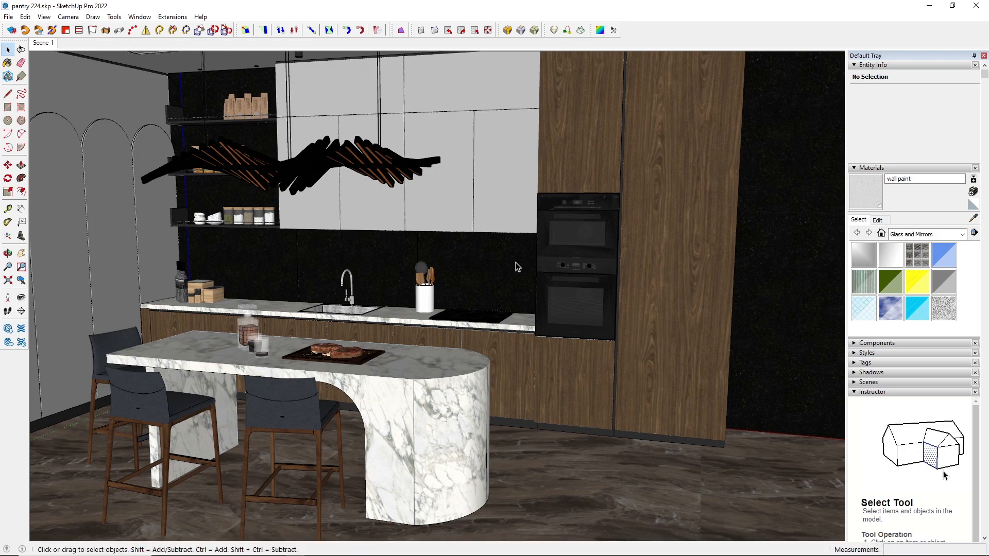
pyautogui.moveTo(460, 313); pyautogui.dragTo(621, 373, button='middle')
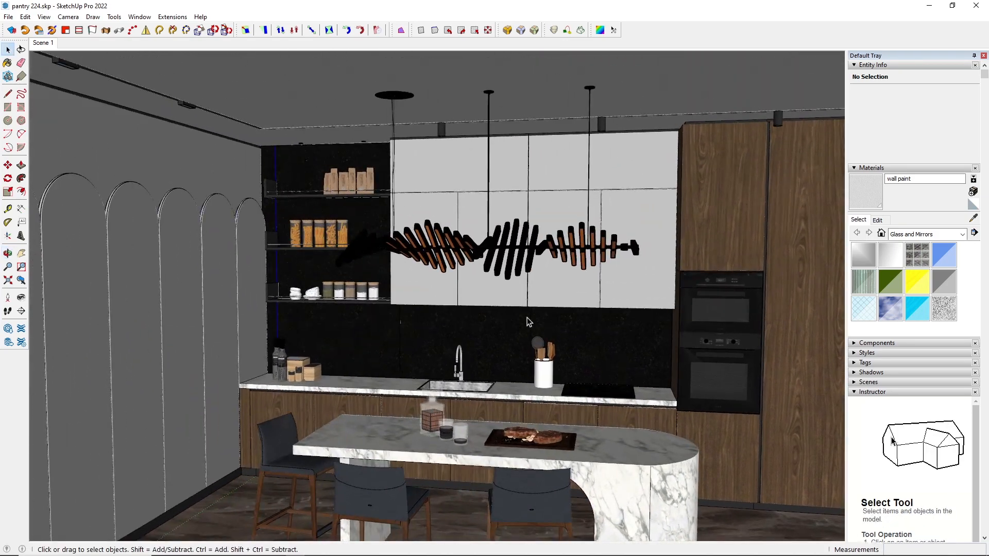
pyautogui.keyDown('shift'); pyautogui.moveTo(333, 358); pyautogui.dragTo(348, 257, button='middle'); pyautogui.keyUp('shift')
pyautogui.scroll(3, 359, 310)
pyautogui.moveTo(359, 311); pyautogui.dragTo(477, 377, button='middle')
pyautogui.scroll(5, 295, 194)
pyautogui.keyDown('shift'); pyautogui.moveTo(265, 112); pyautogui.dragTo(280, 223, button='middle'); pyautogui.keyUp('shift')
pyautogui.scroll(-3, 280, 223)
pyautogui.keyDown('shift'); pyautogui.moveTo(439, 334); pyautogui.dragTo(387, 270, button='middle'); pyautogui.keyUp('shift')
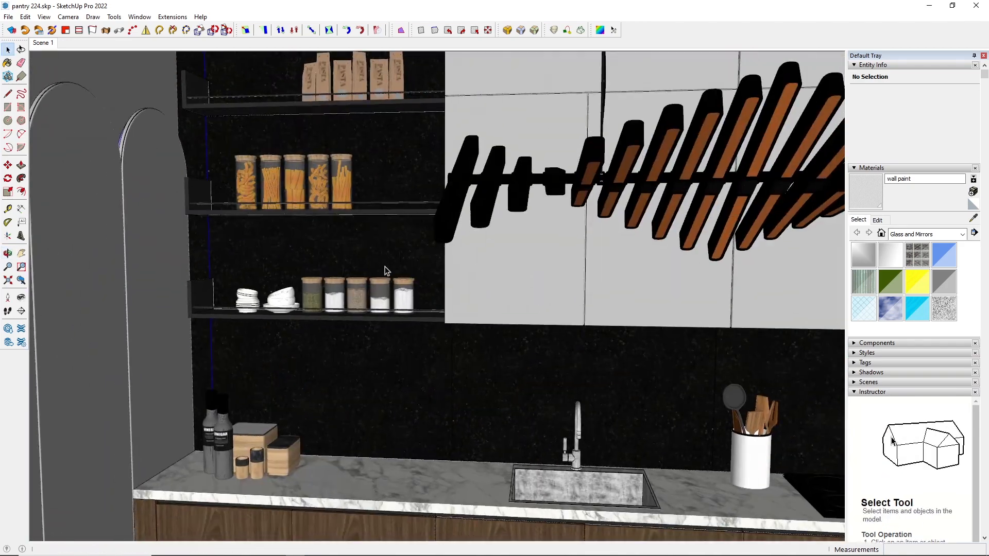
pyautogui.scroll(4, 432, 340)
pyautogui.moveTo(464, 336); pyautogui.dragTo(375, 311, button='middle')
pyautogui.scroll(-4, 271, 279)
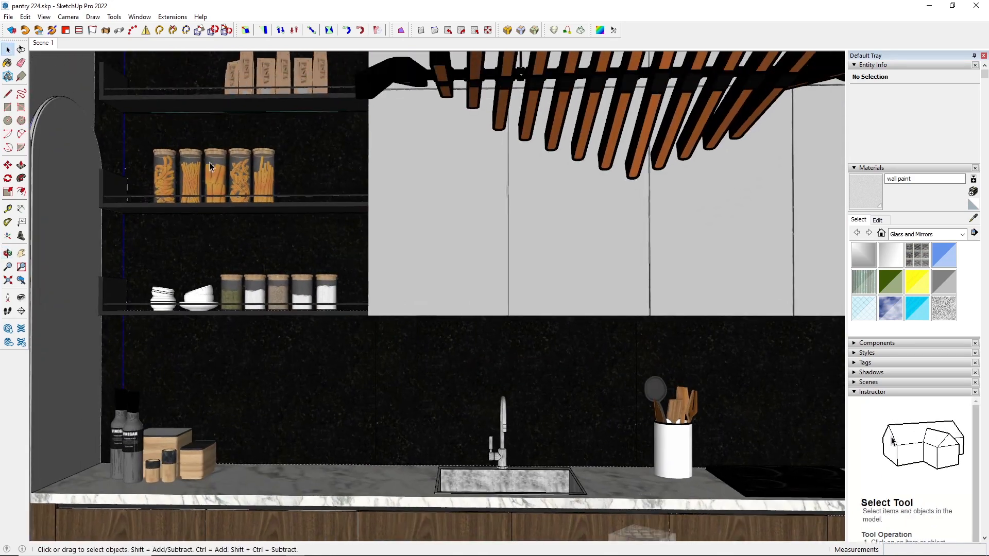
pyautogui.click(45, 44)
# Purge all unused items from the entire model through the Model Info statistics and close the dialog.
pyautogui.click(140, 17)
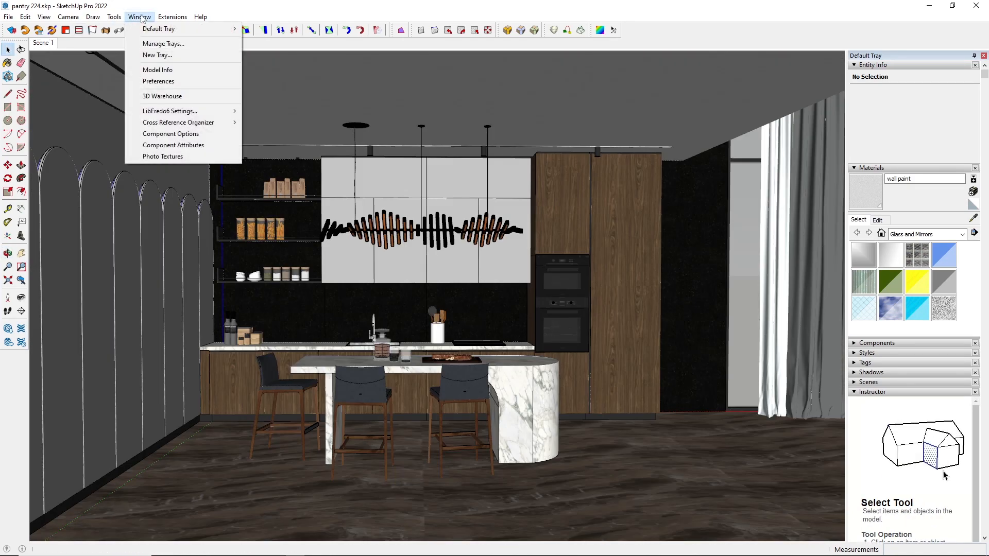
pyautogui.click(157, 70)
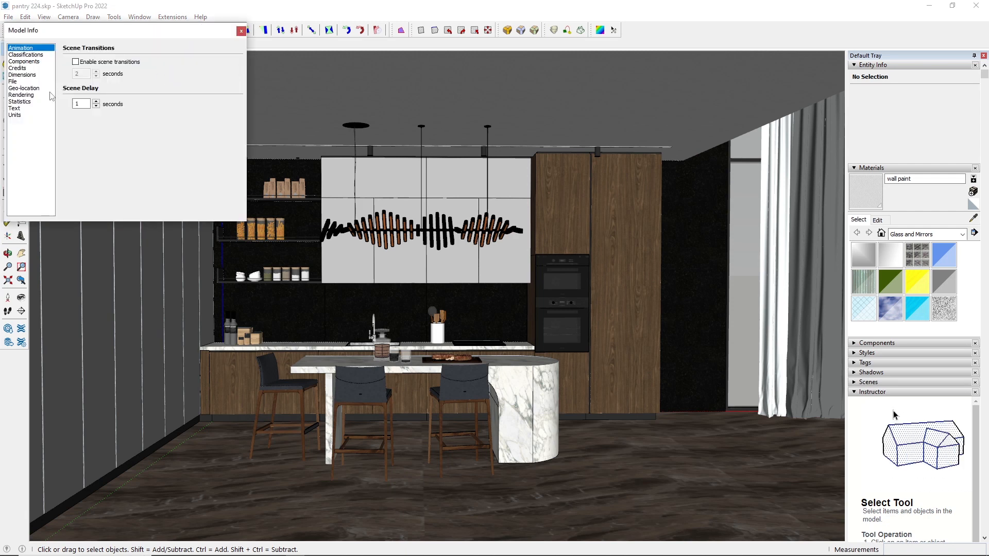
pyautogui.click(30, 103)
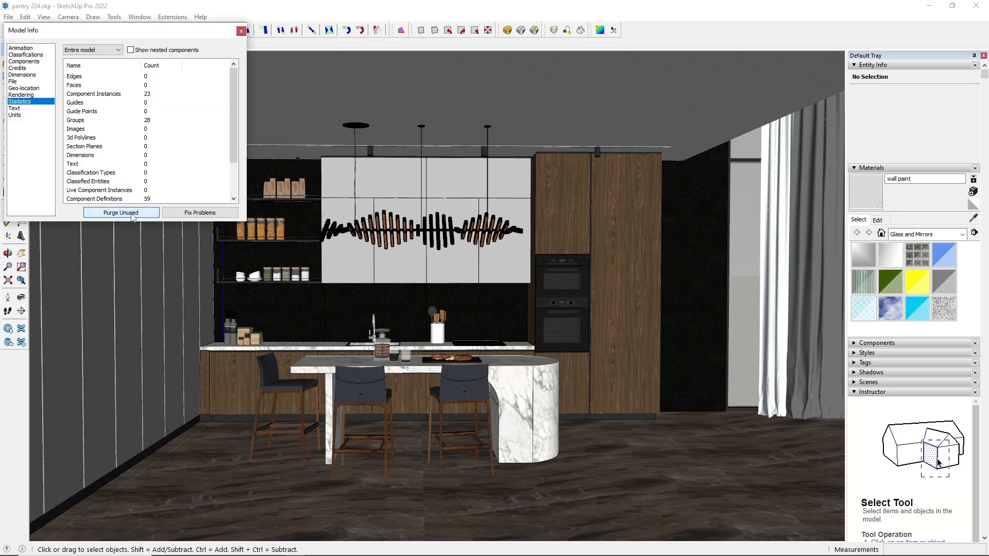
pyautogui.click(132, 215)
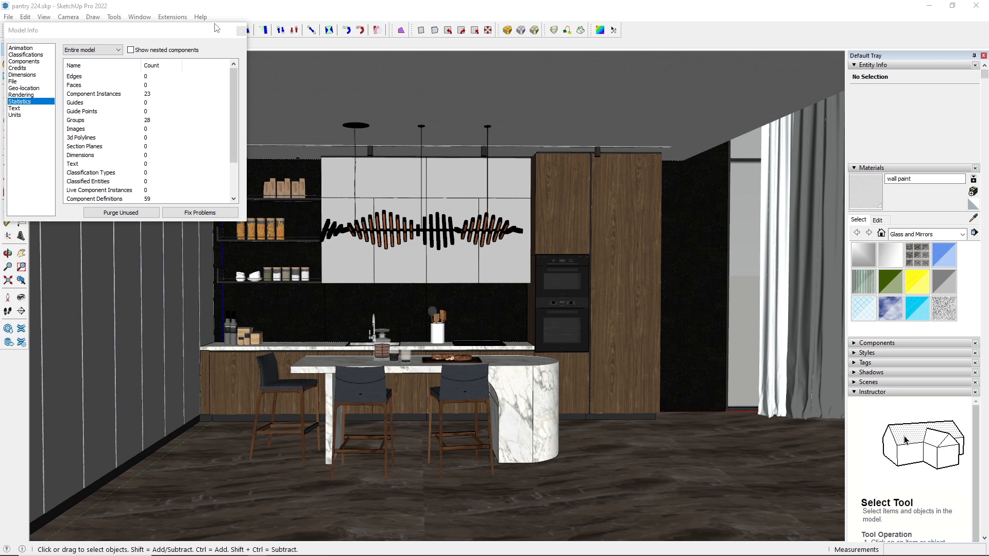
pyautogui.click(242, 32)
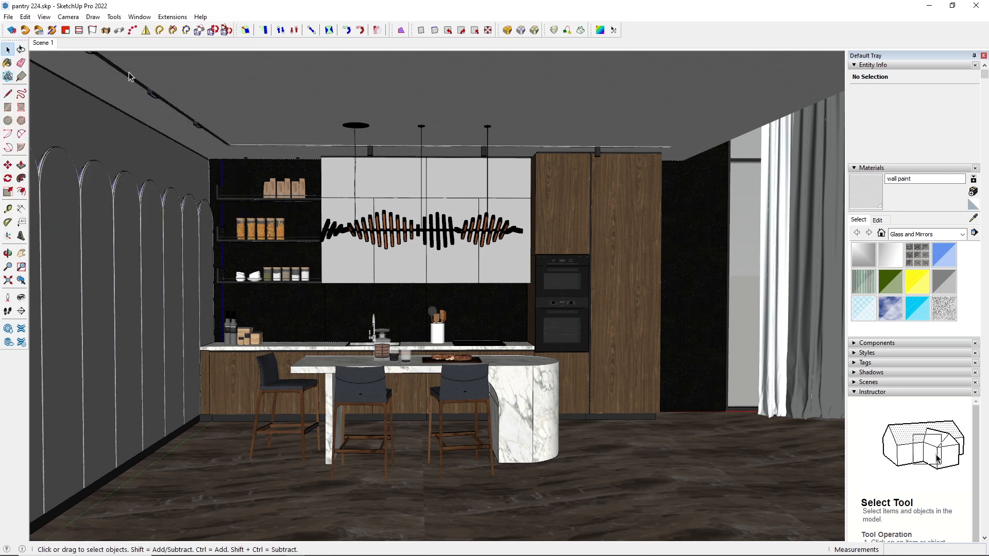
# Unhide all hidden geometry in the model.
pyautogui.click(26, 17)
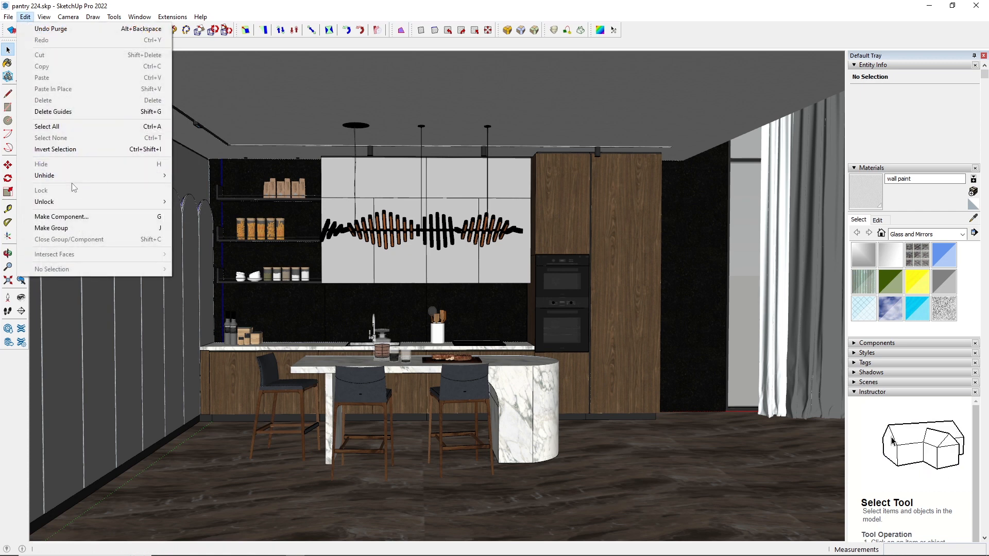
pyautogui.moveTo(67, 177)
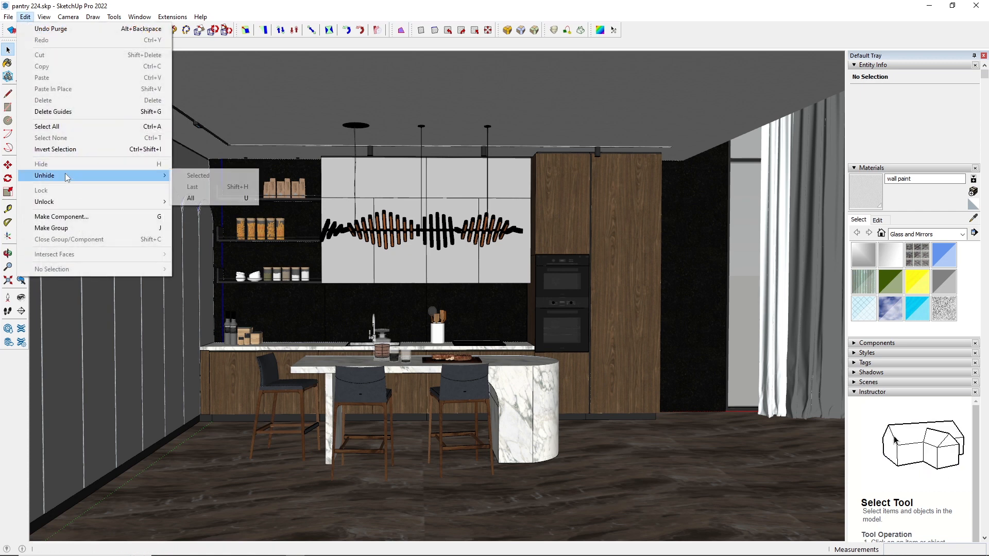
pyautogui.click(203, 198)
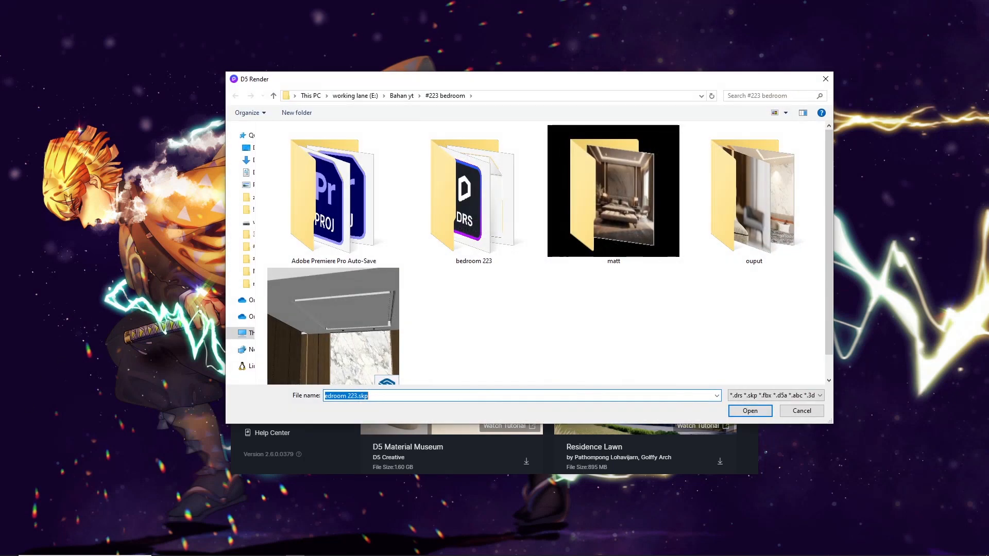
# Switch to D5 Render and open pantry 224.skp from the #224 pantry folder as a new project.
pyautogui.press('Return')
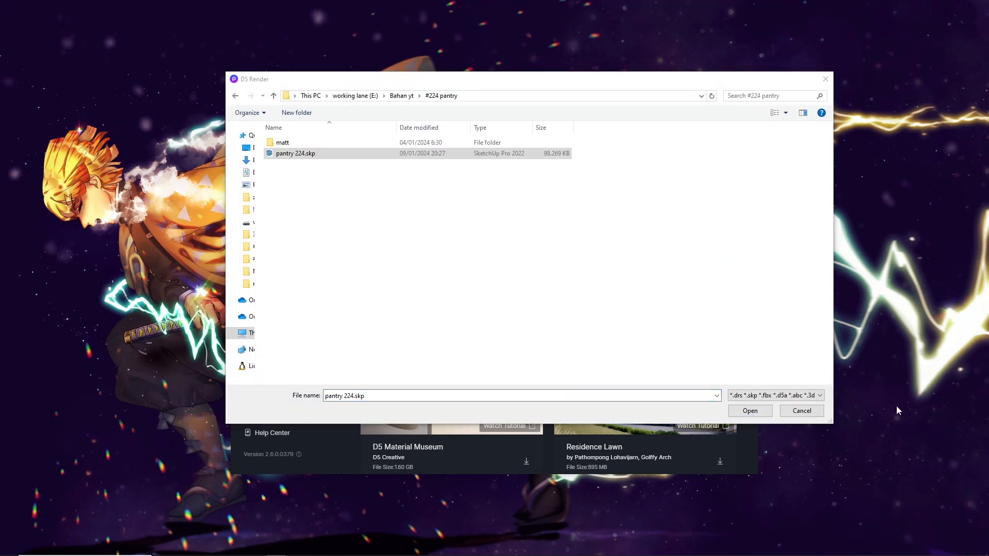
pyautogui.click(756, 413)
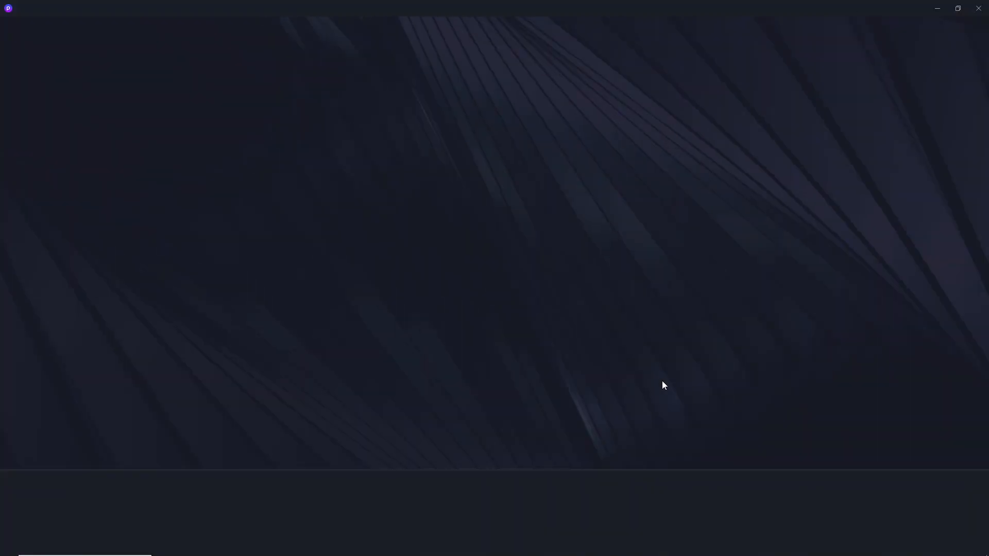
pyautogui.moveTo(325, 555)
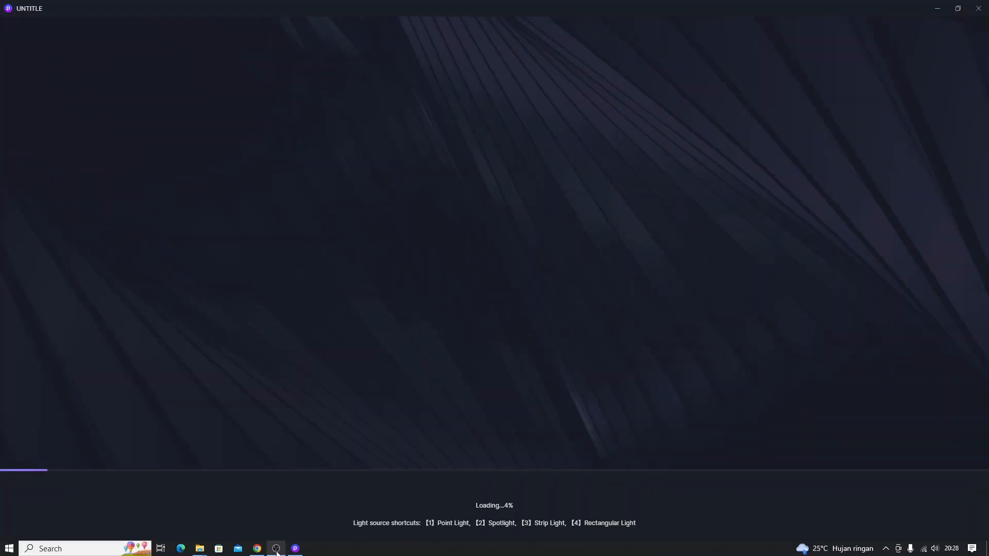
pyautogui.moveTo(257, 549)
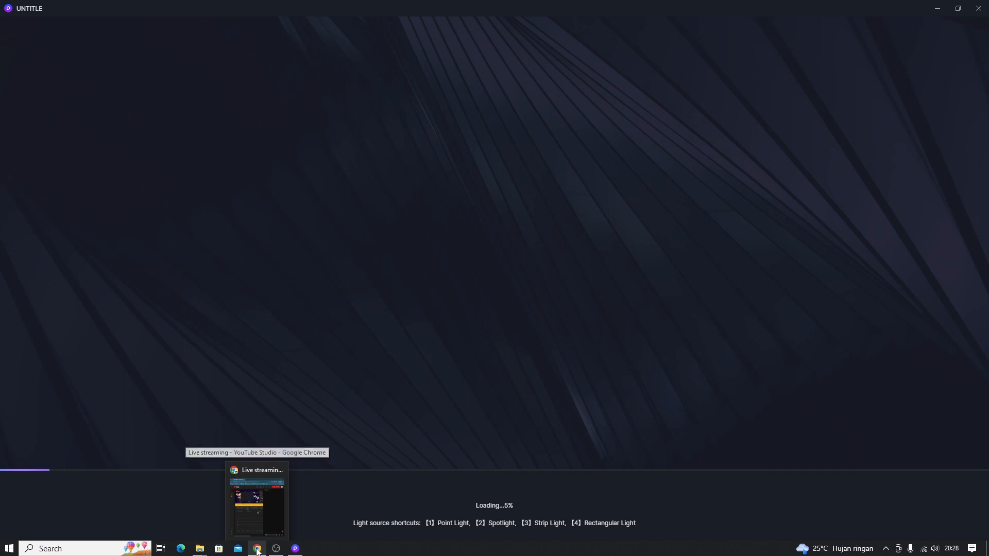
pyautogui.click(295, 549)
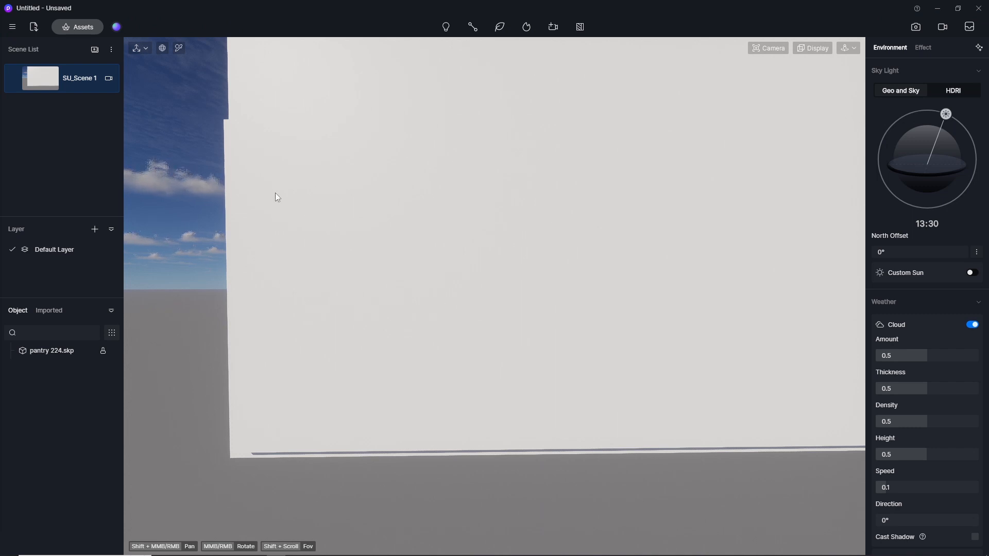
# Save the project as pantry224 in the #224 pantry folder.
pyautogui.click(12, 26)
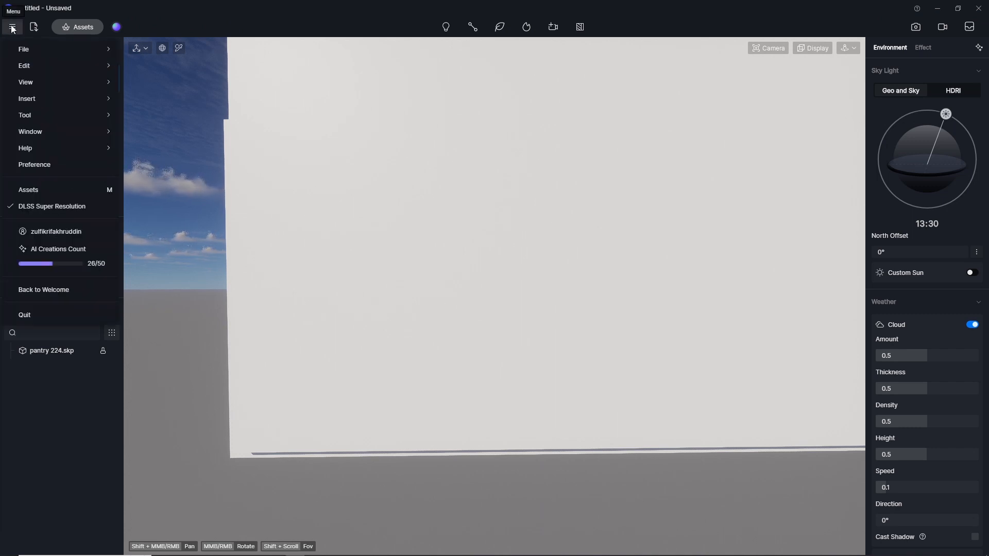
pyautogui.moveTo(36, 52)
pyautogui.click(147, 111)
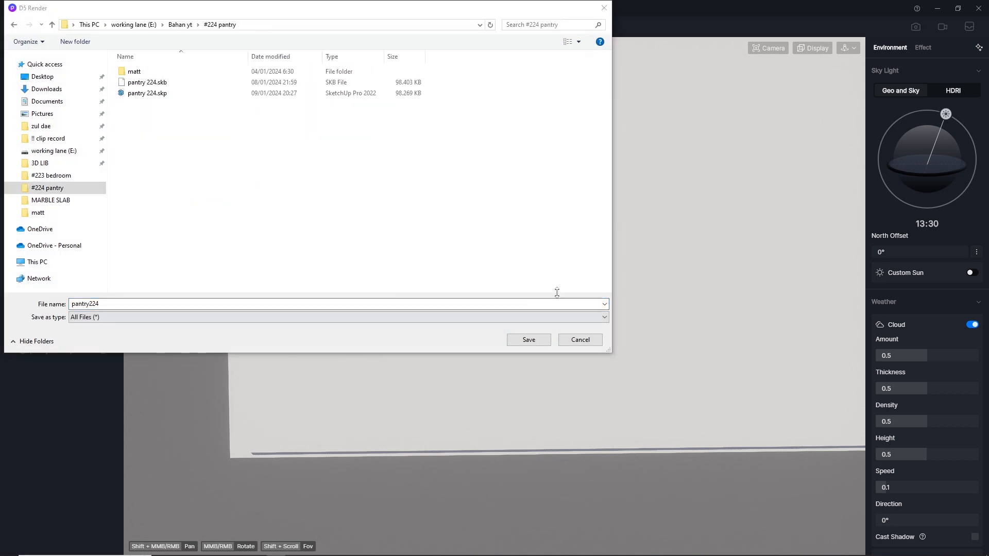
pyautogui.click(532, 344)
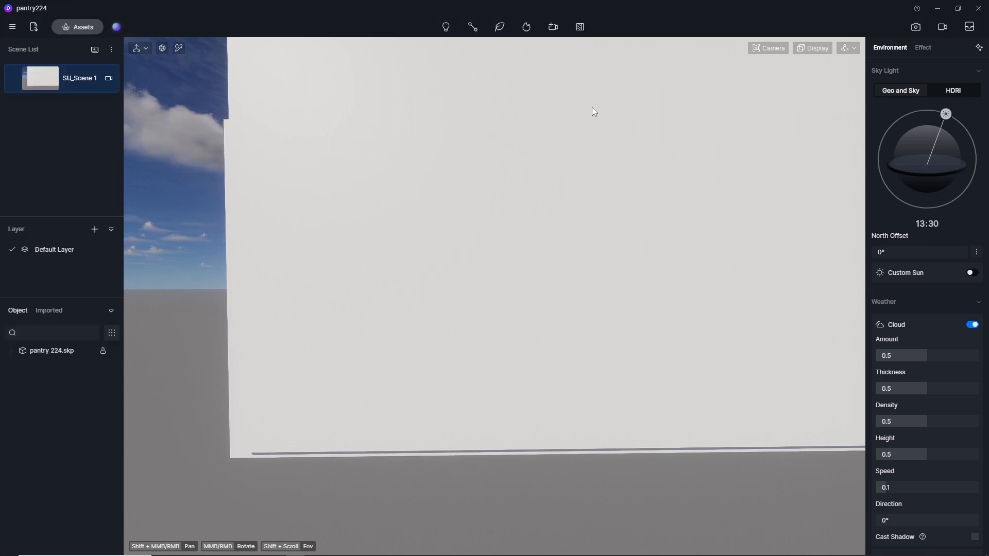
# Switch the navigation mode to Fly and move the camera through the outer wall into the kitchen.
pyautogui.click(848, 48)
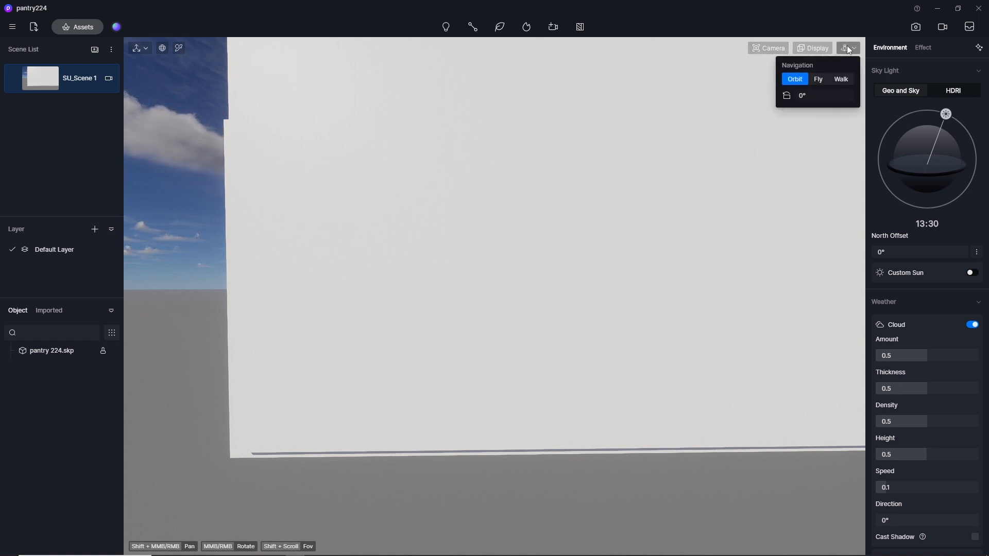
pyautogui.click(825, 80)
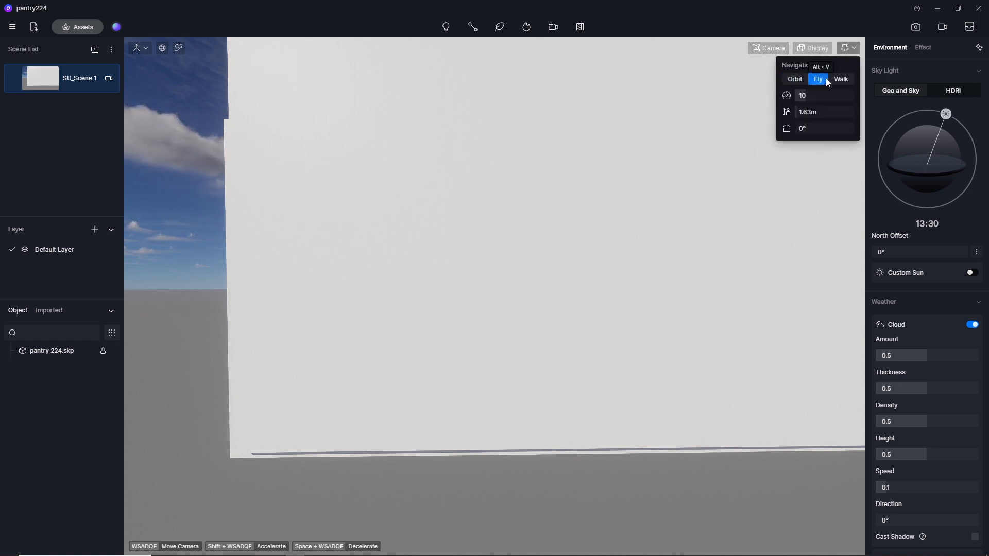
pyautogui.scroll(1, 722, 182)
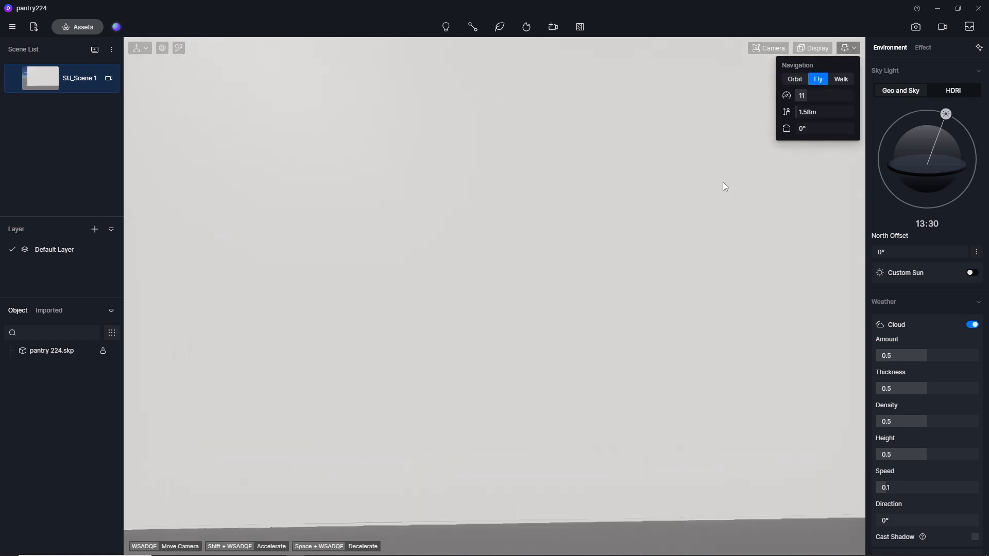
pyautogui.scroll(2, 656, 227)
pyautogui.scroll(-1, 607, 241)
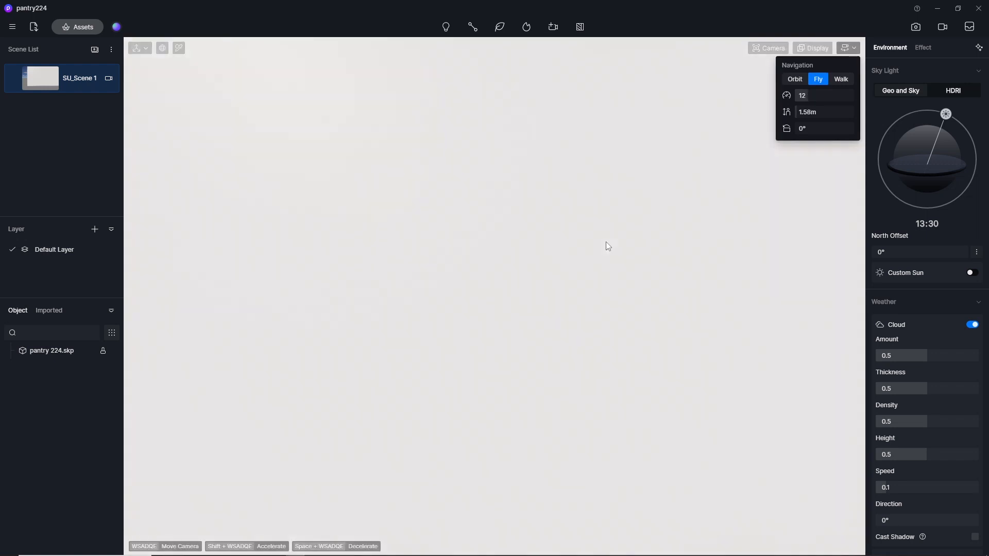
pyautogui.scroll(-2, 605, 242)
pyautogui.press('w')
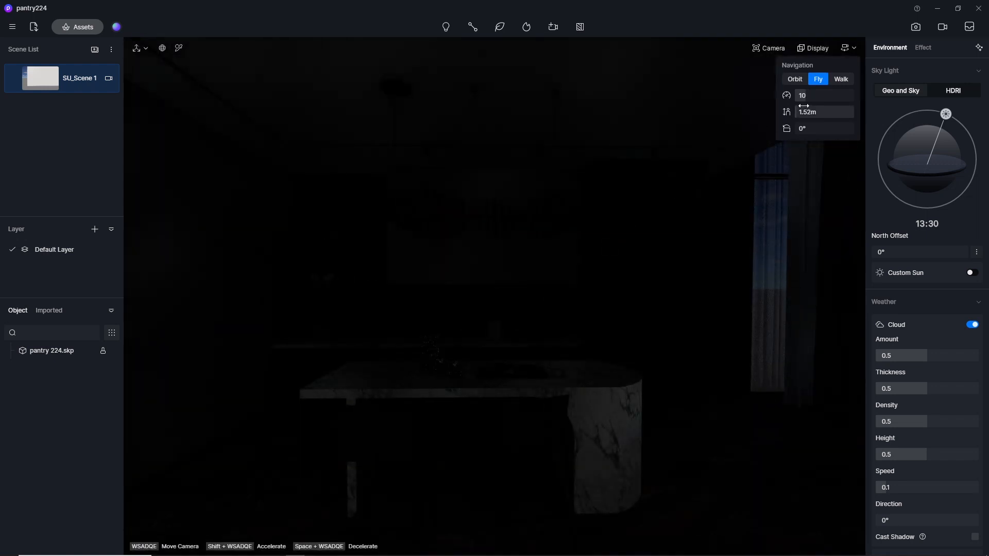
# Set the fly speed to 5 and reposition the camera to frame the whole kitchen with its island.
pyautogui.click(810, 97)
pyautogui.write('5')
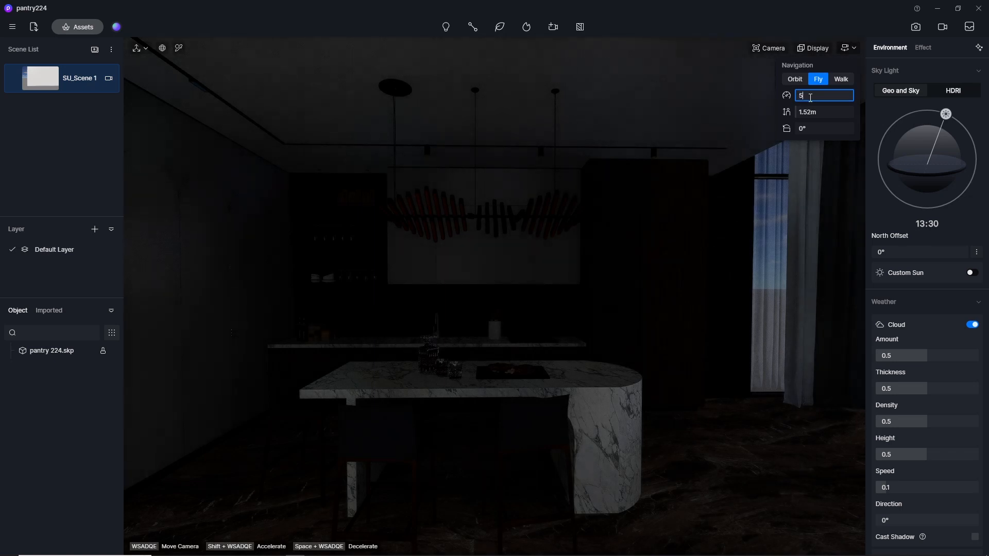
pyautogui.press('Return')
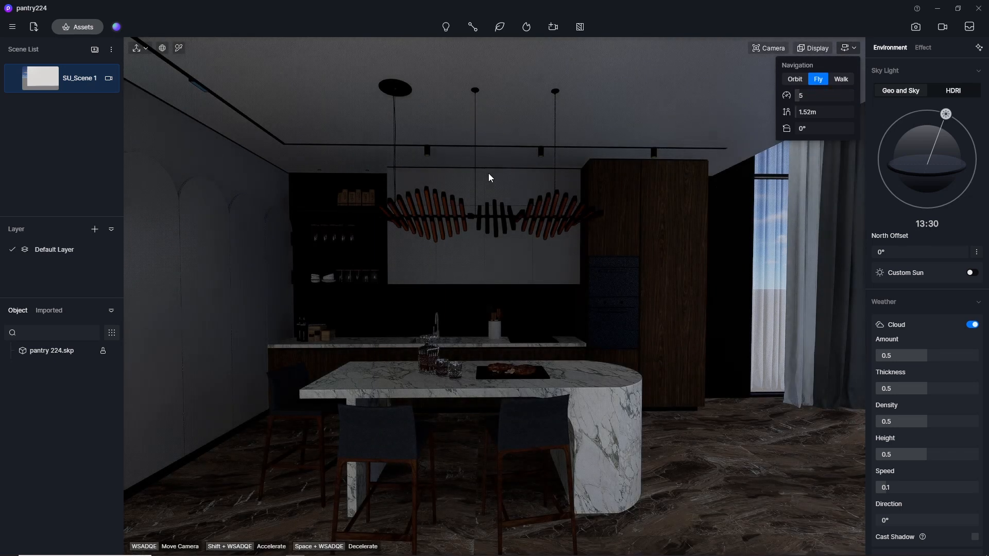
pyautogui.press('s')
pyautogui.press('w')
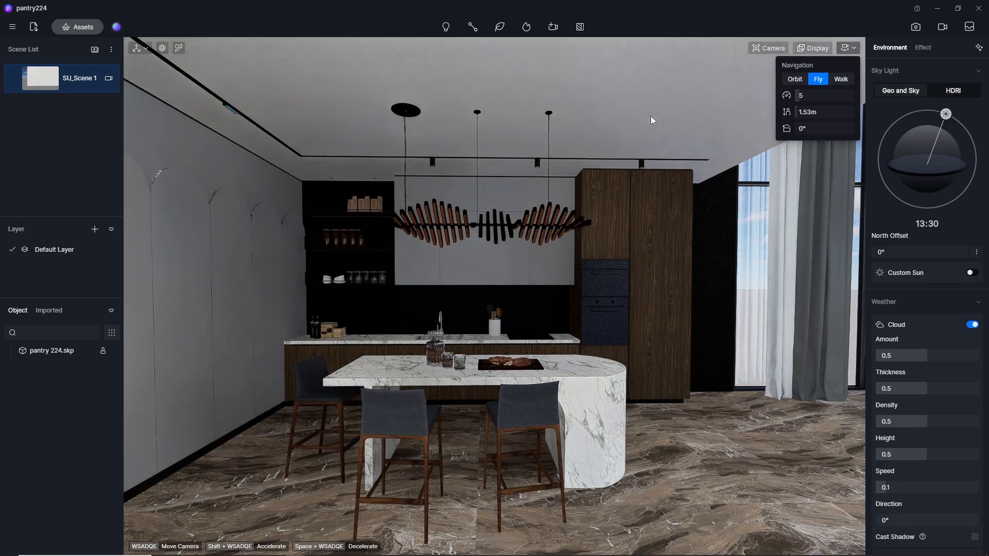
# Set the camera's field of view to 80°.
pyautogui.click(761, 51)
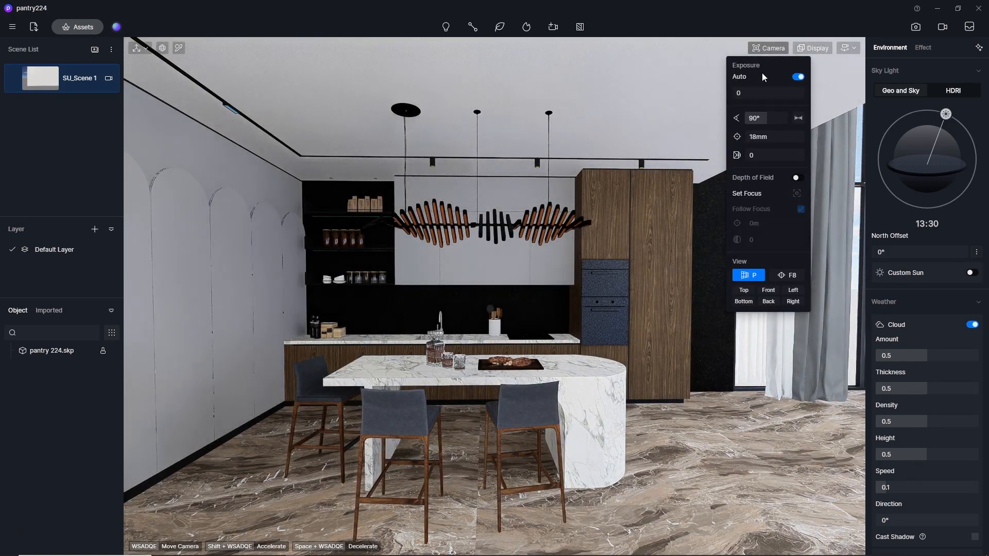
pyautogui.click(758, 120)
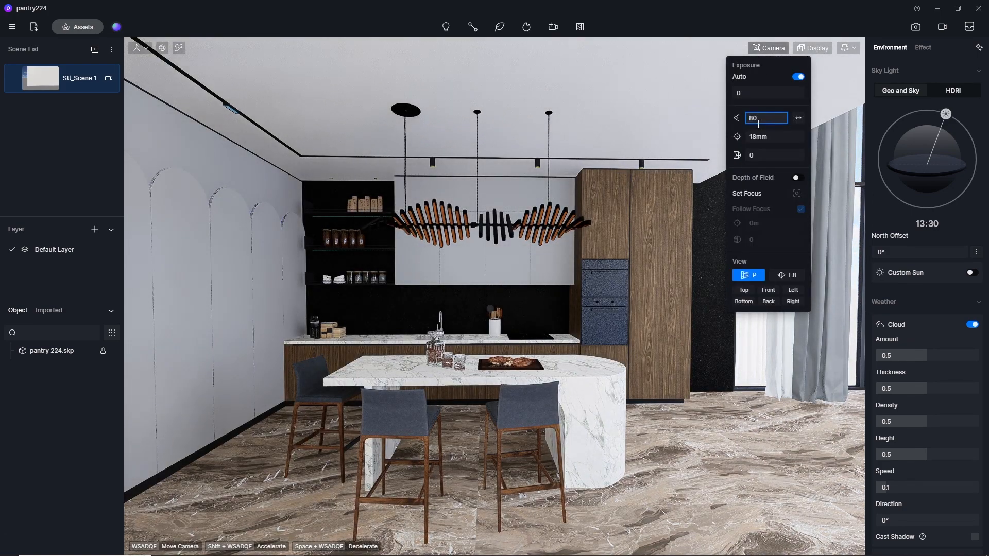
pyautogui.write('80')
pyautogui.press('Return')
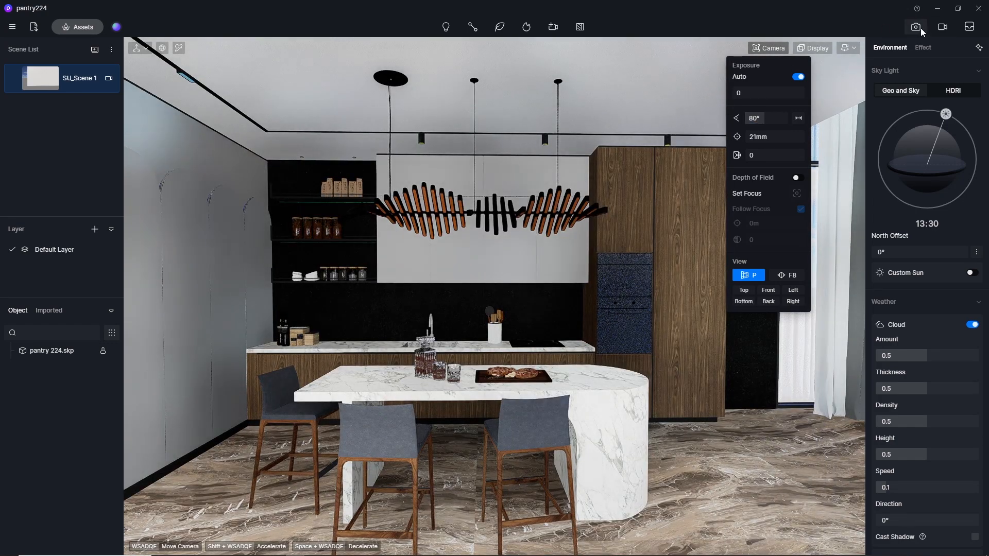
# Enter image rendering setup with a 16:9 aspect ratio and set the camera's clipping distance to 34.5.
pyautogui.click(920, 28)
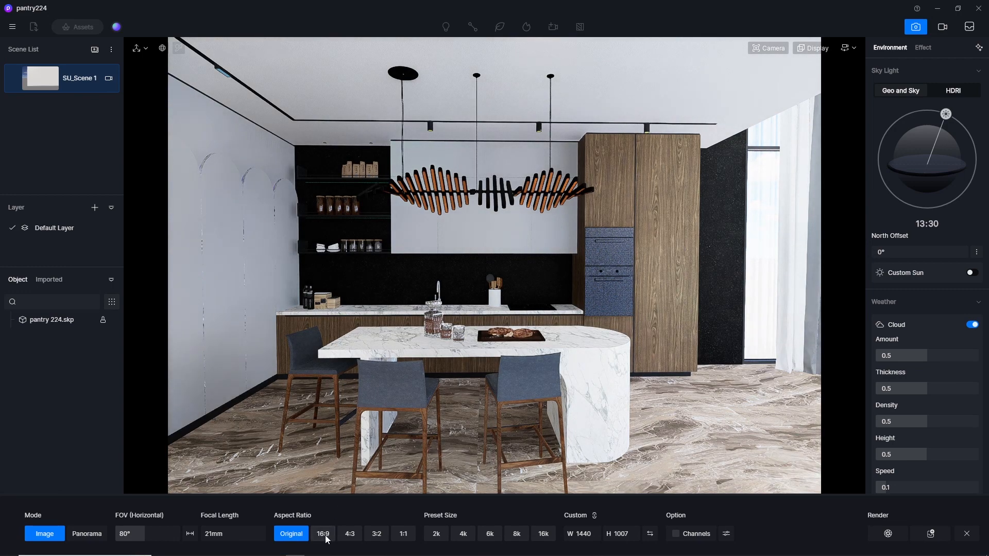
pyautogui.click(324, 535)
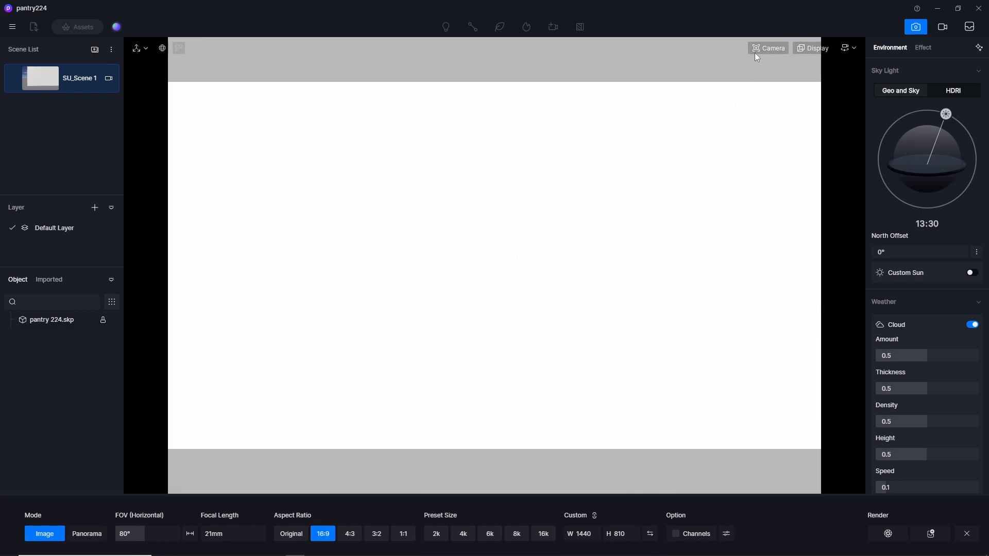
pyautogui.click(756, 50)
pyautogui.moveTo(751, 155); pyautogui.dragTo(742, 154)
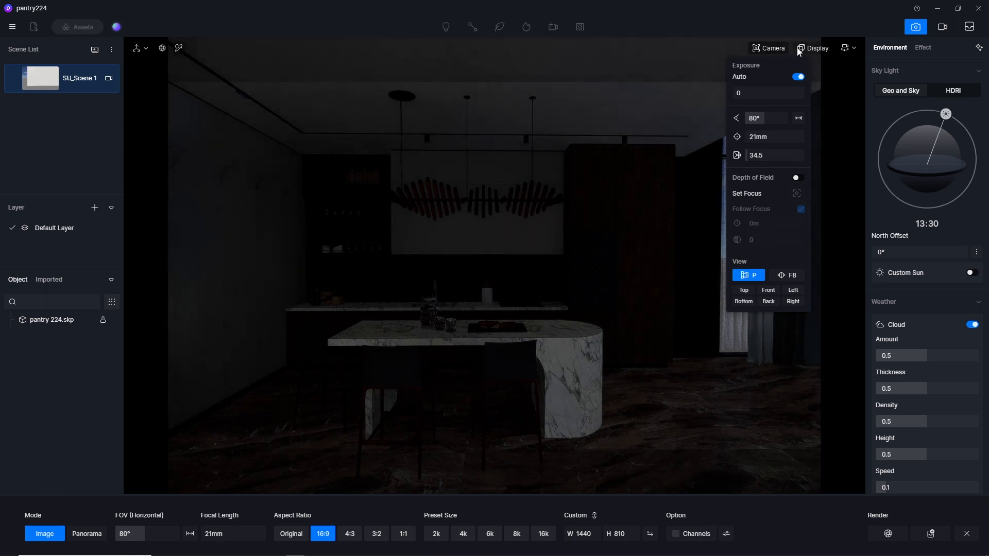
# Show the composition grid over the viewport and set the camera's clipping distance to 147.6.
pyautogui.click(814, 48)
pyautogui.click(844, 81)
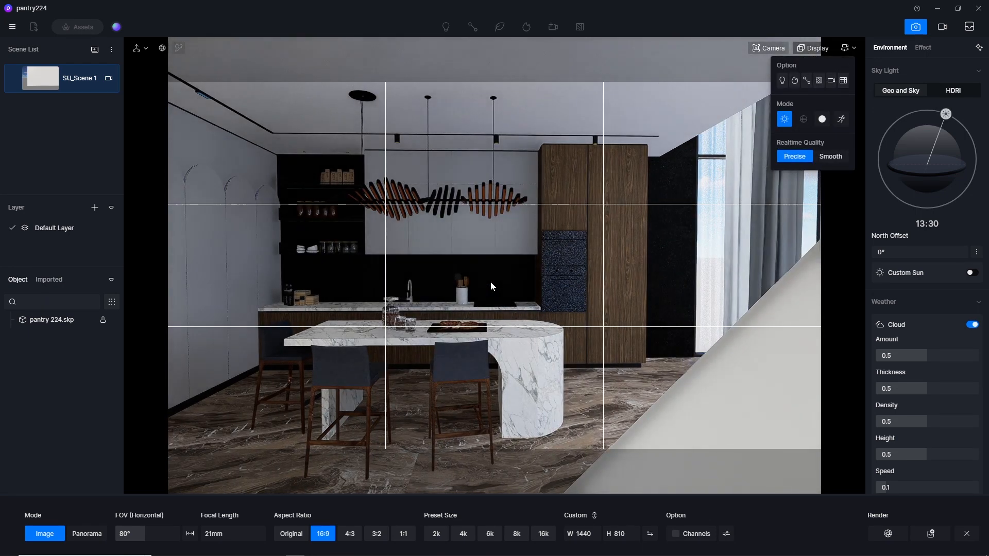
pyautogui.click(773, 48)
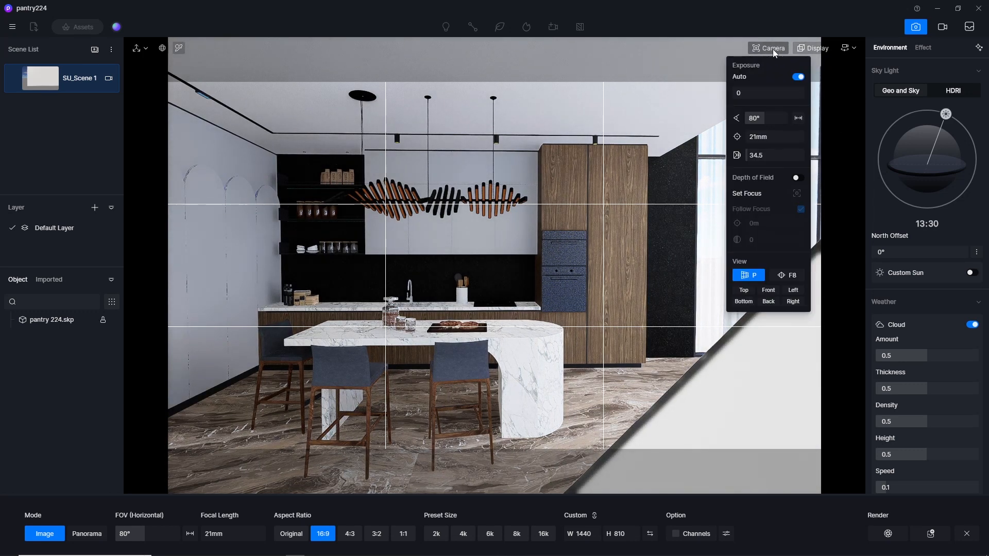
pyautogui.moveTo(752, 158); pyautogui.dragTo(755, 158)
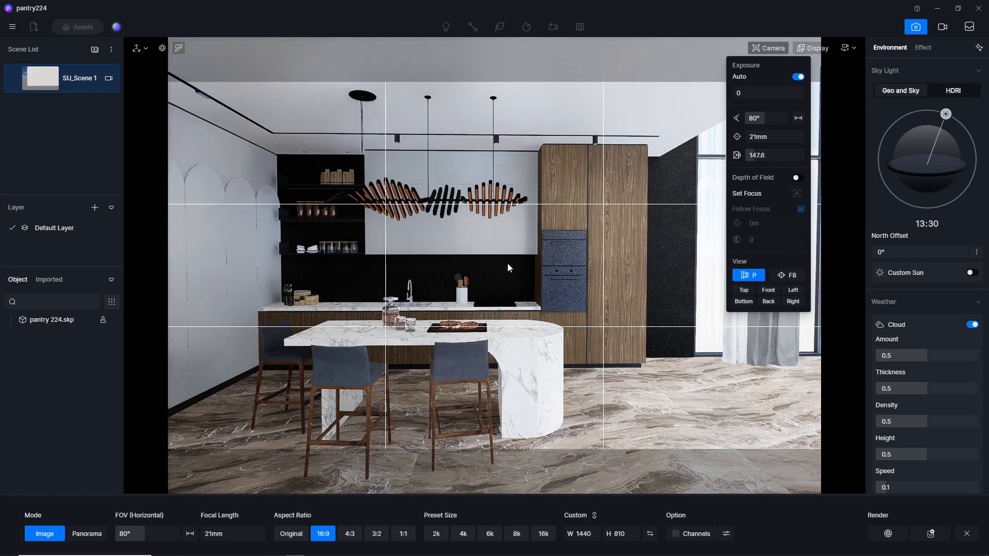
# Reposition the camera at a height of about 1.53 m to frame the kitchen from the arched wall to the window curtains.
pyautogui.press('a')
pyautogui.press('a')
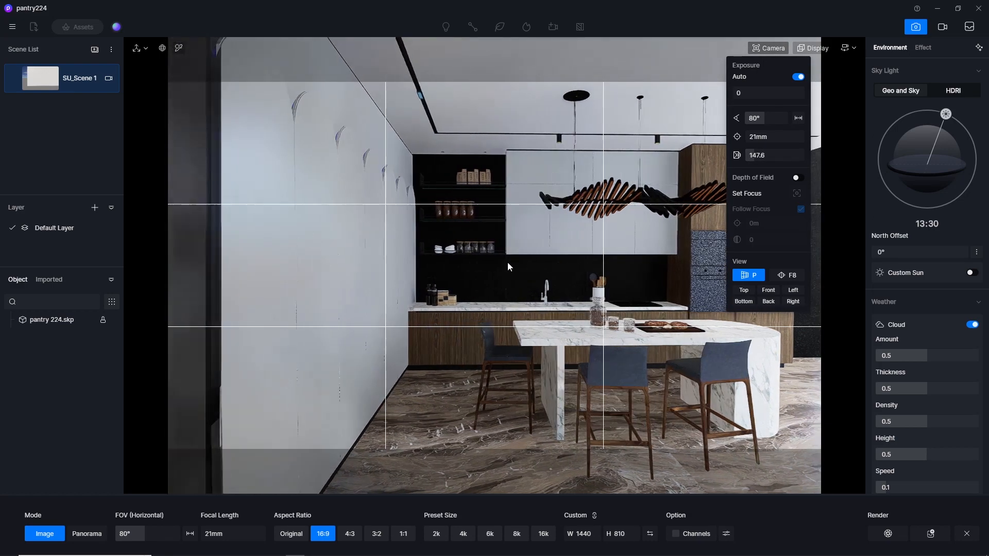
pyautogui.press('d')
pyautogui.press('w')
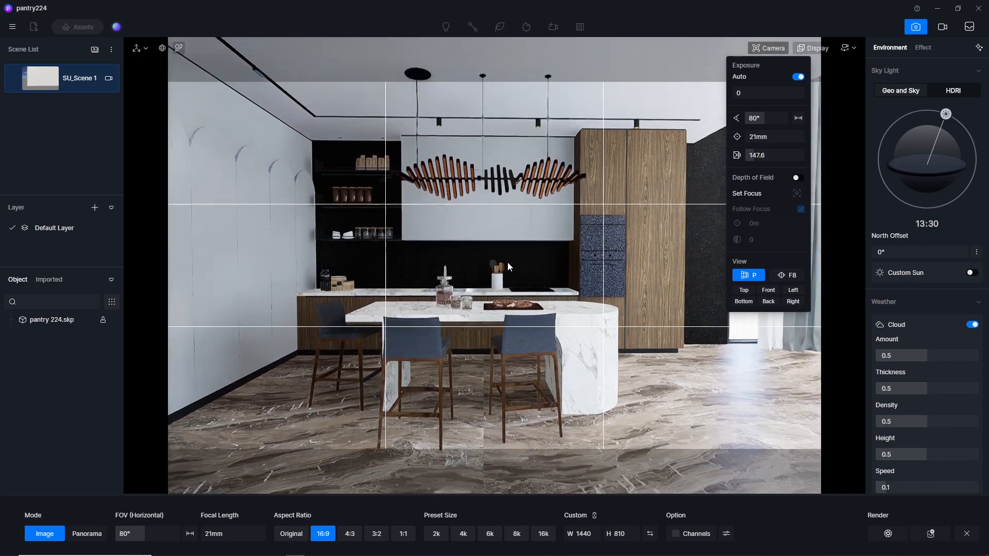
pyautogui.press('s')
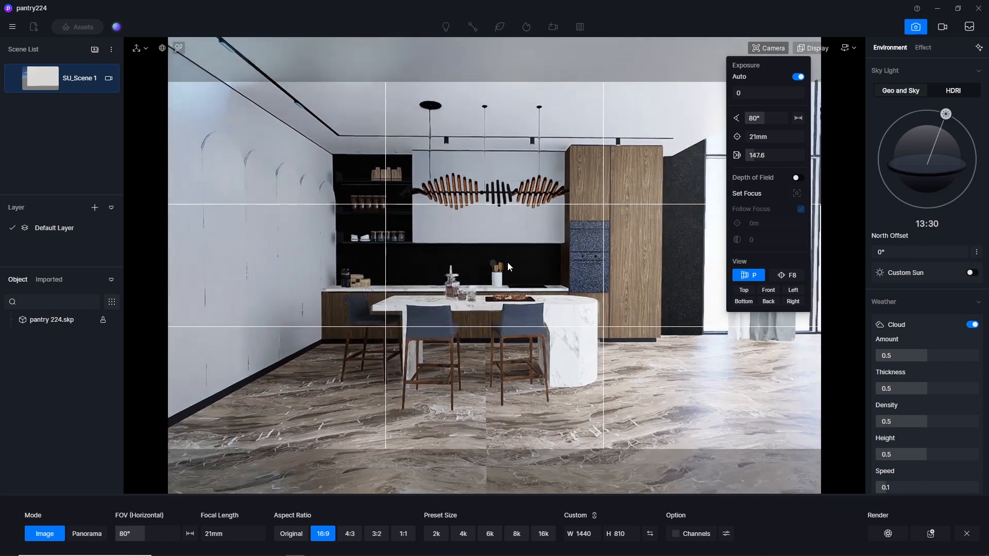
pyautogui.press('w')
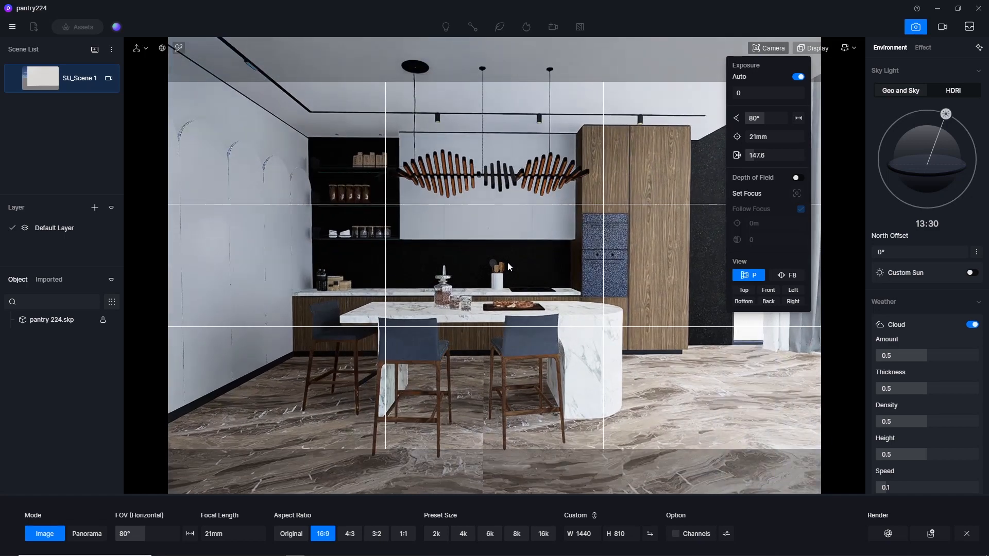
pyautogui.press('w')
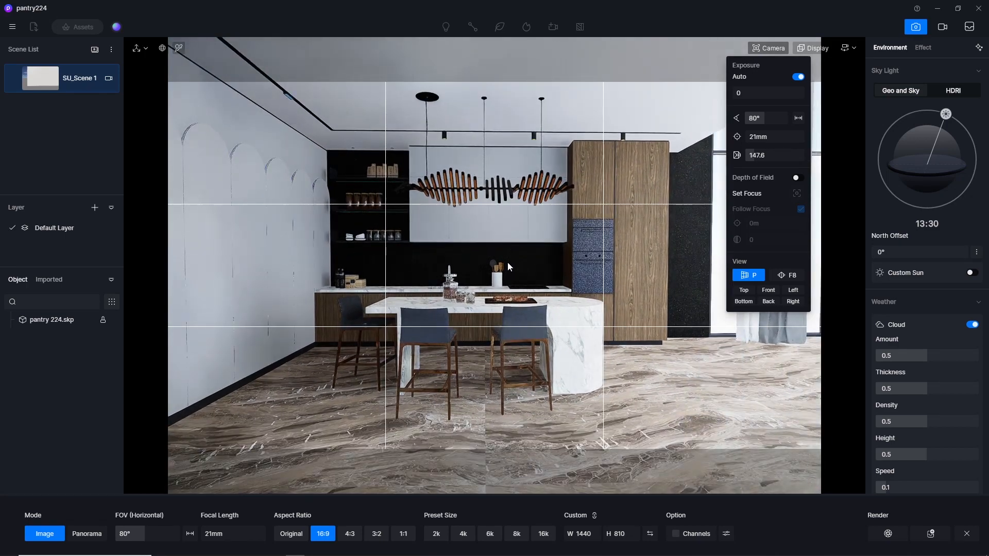
pyautogui.press('d')
pyautogui.press('a')
pyautogui.press('d')
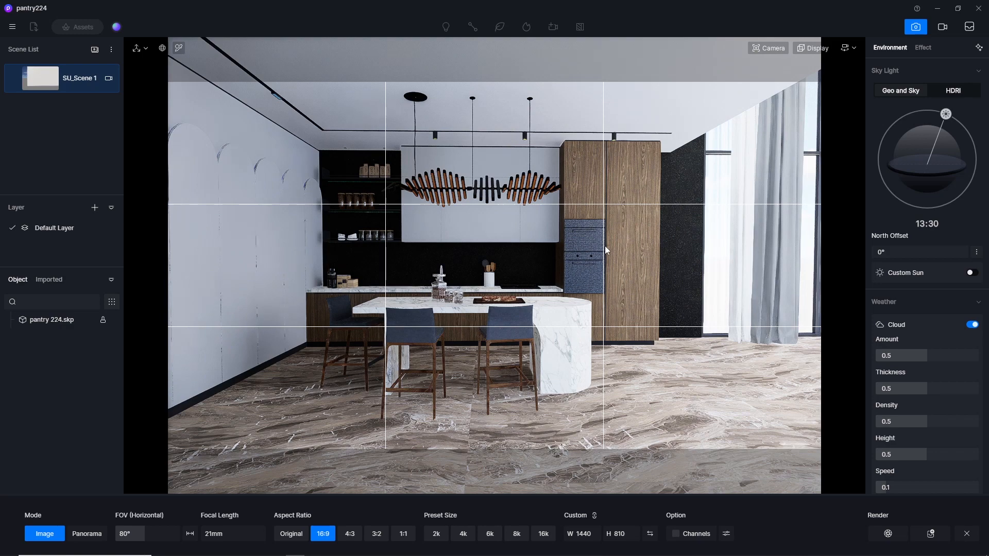
pyautogui.press('e')
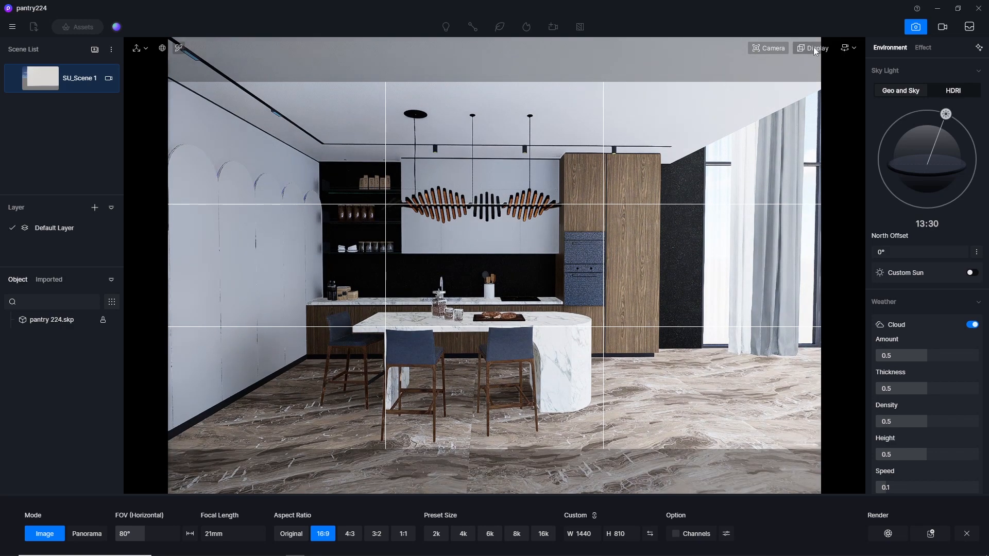
# Set the fly speed to 1 and lower the camera to a height of about 1.44 m.
pyautogui.click(844, 48)
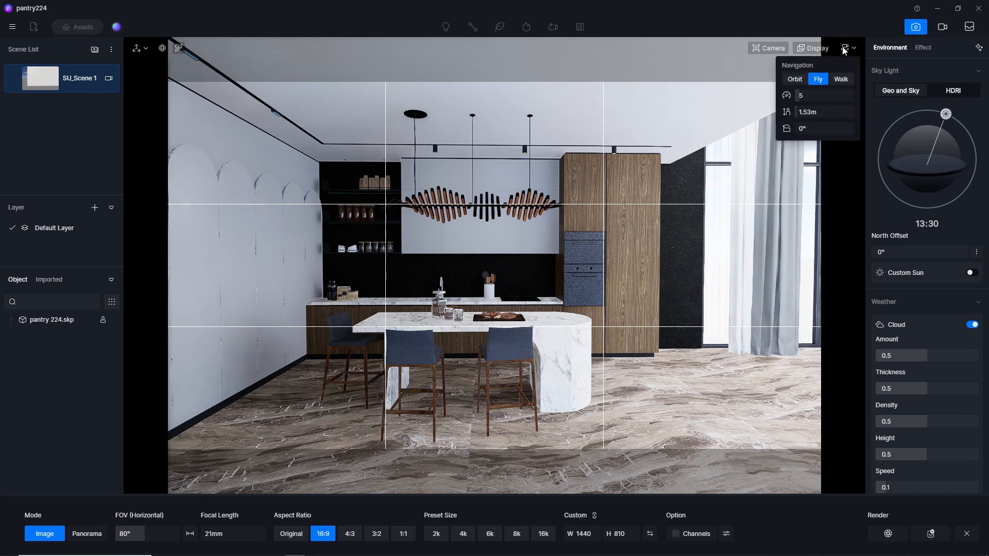
pyautogui.doubleClick(809, 95)
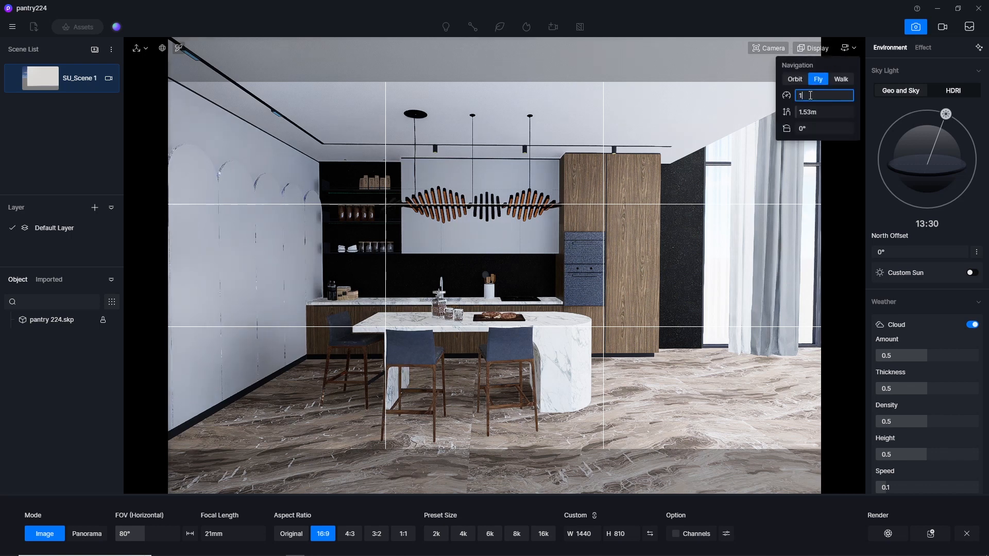
pyautogui.press('Return')
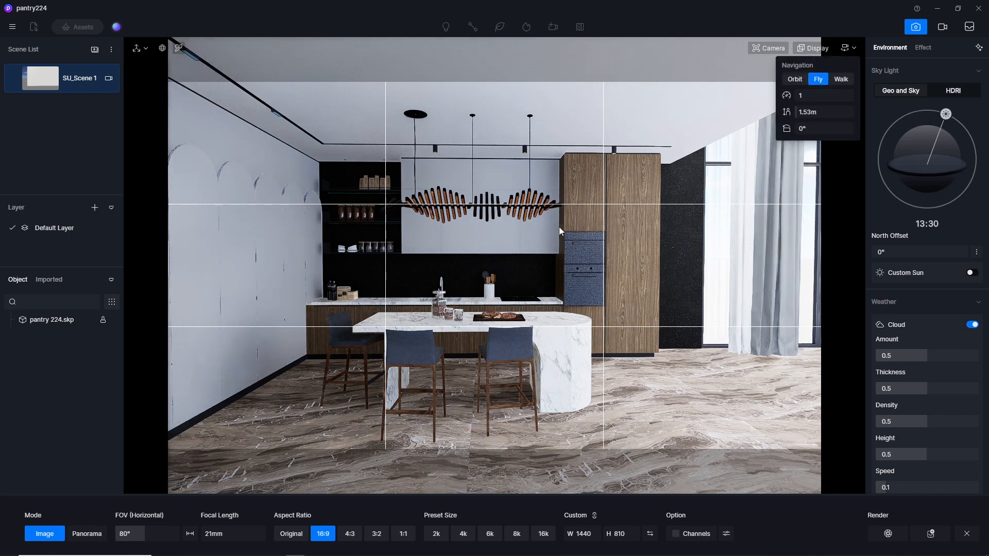
pyautogui.press('q')
pyautogui.press('q')
pyautogui.press('e')
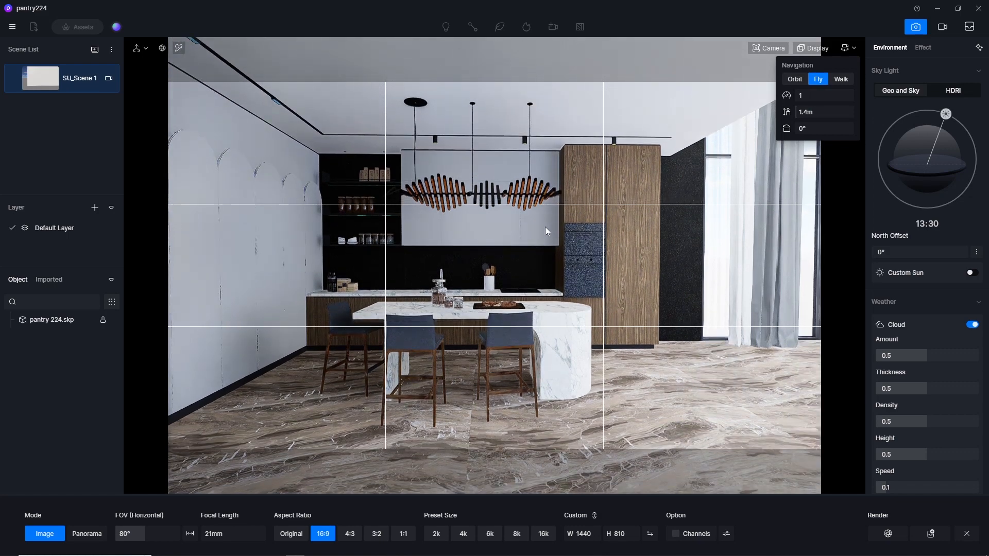
# Shift the camera sideways to center the island and counter within the composition grid.
pyautogui.press('d')
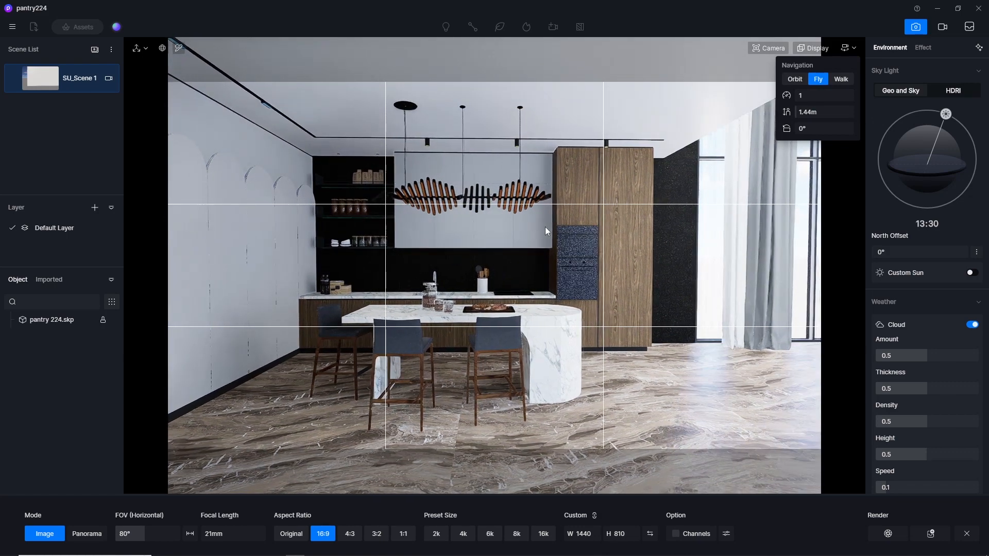
pyautogui.press('a')
pyautogui.press('a')
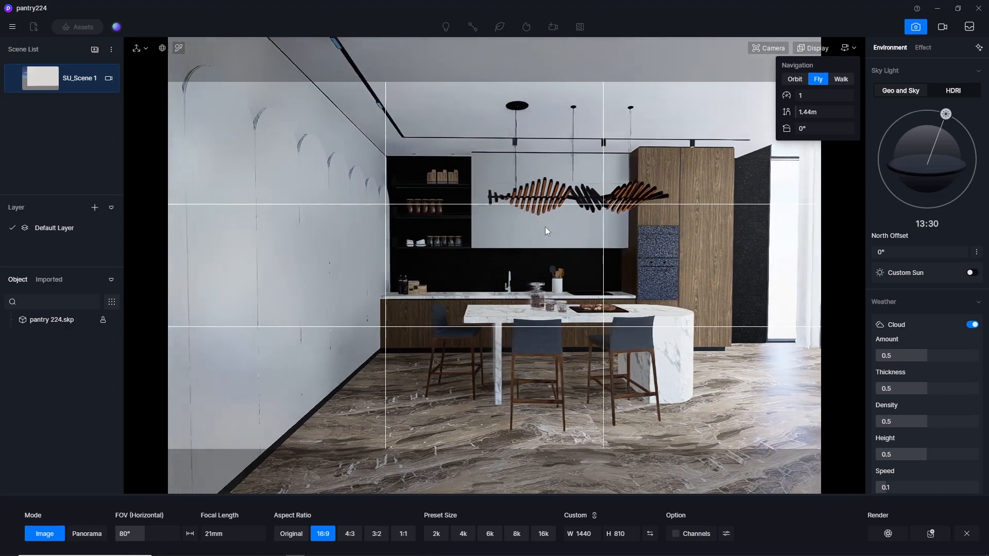
pyautogui.press('d')
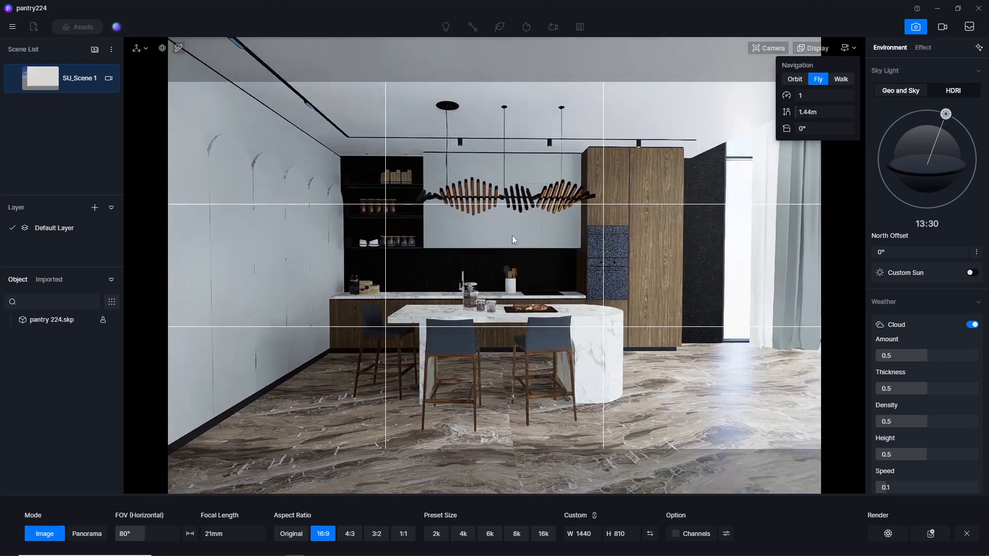
pyautogui.press('d')
pyautogui.press('a')
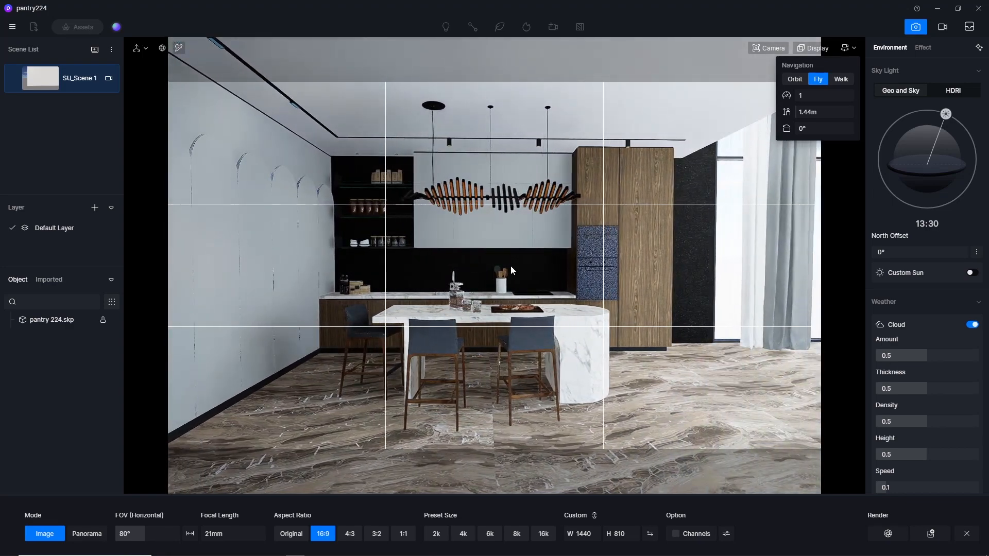
pyautogui.moveTo(511, 265)
pyautogui.mouseDown(button='right')
pyautogui.moveTo(489, 267)
pyautogui.moveTo(506, 270)
pyautogui.mouseUp(button='right')
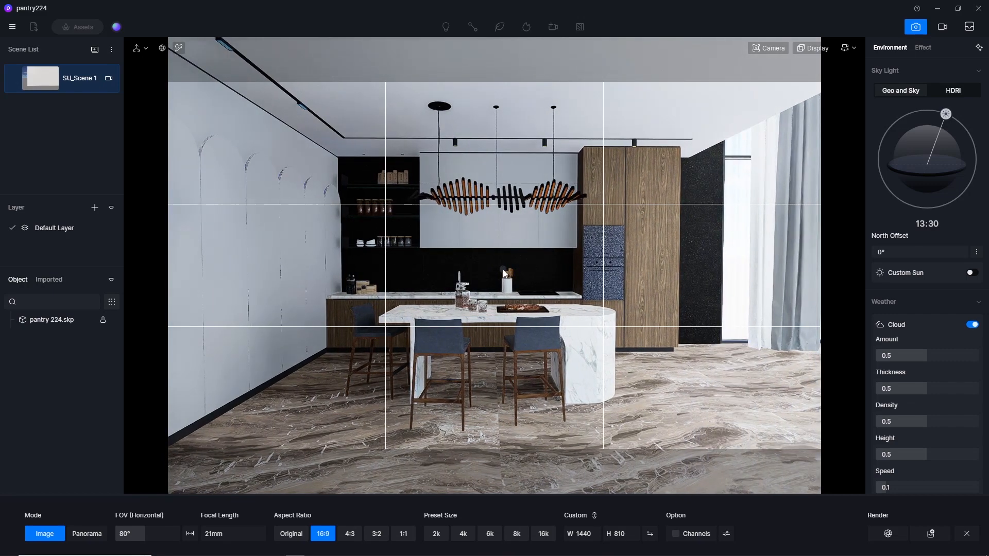
# Fine-tune the camera's distance and sideways position, and raise it to a height of about 1.48 m.
pyautogui.press('a')
pyautogui.press('d')
pyautogui.press('w')
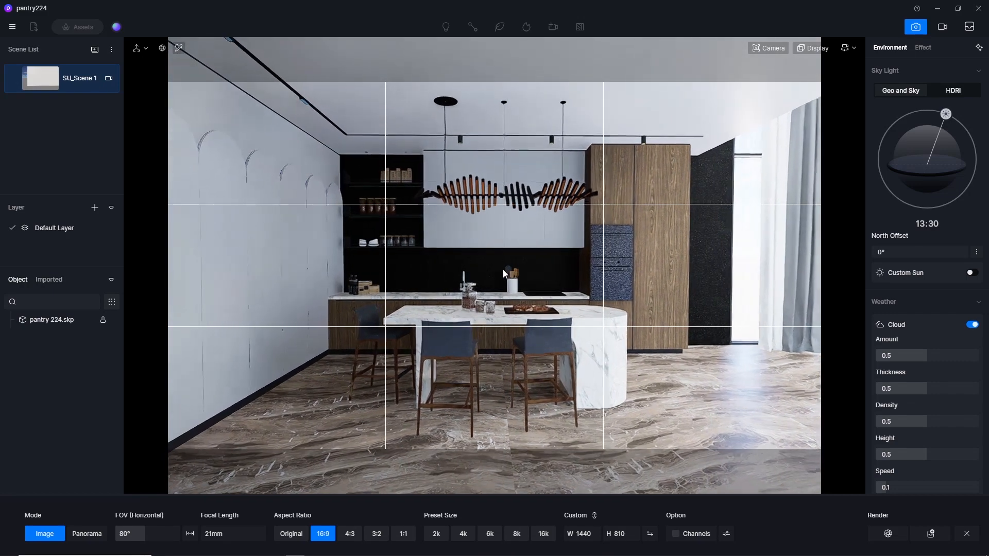
pyautogui.press('s')
pyautogui.press('s')
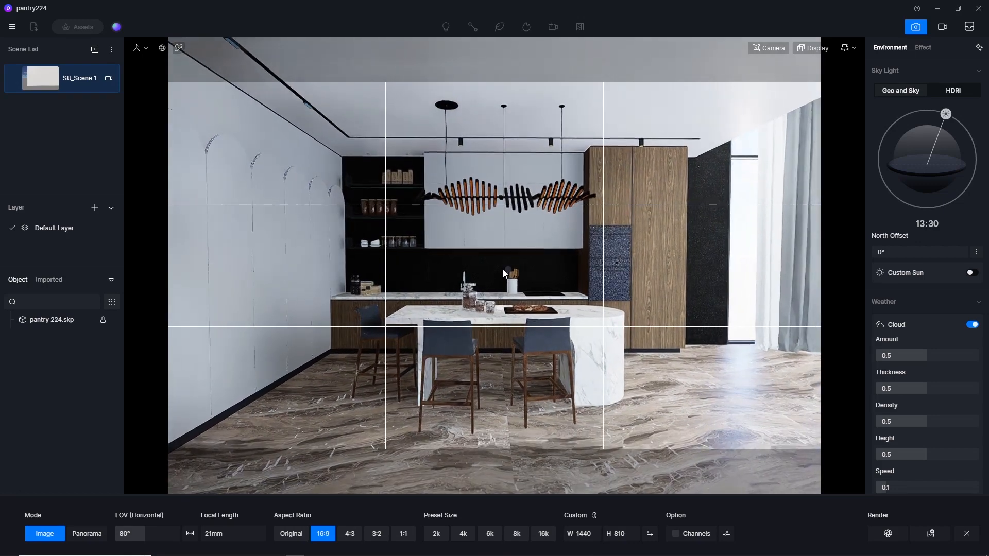
pyautogui.press('e')
pyautogui.press('d')
pyautogui.press('a')
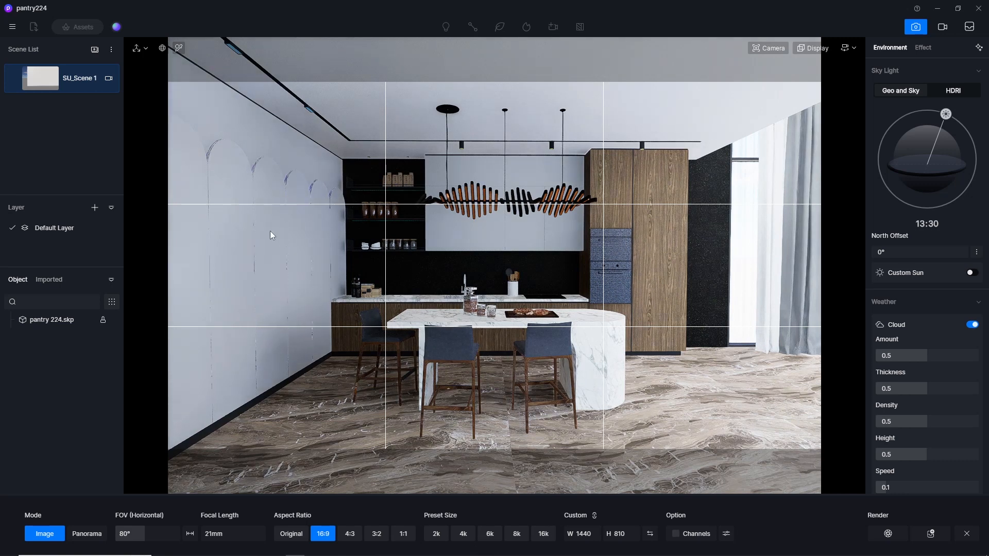
# Store the framed kitchen view as a new scene and save the project.
pyautogui.click(95, 51)
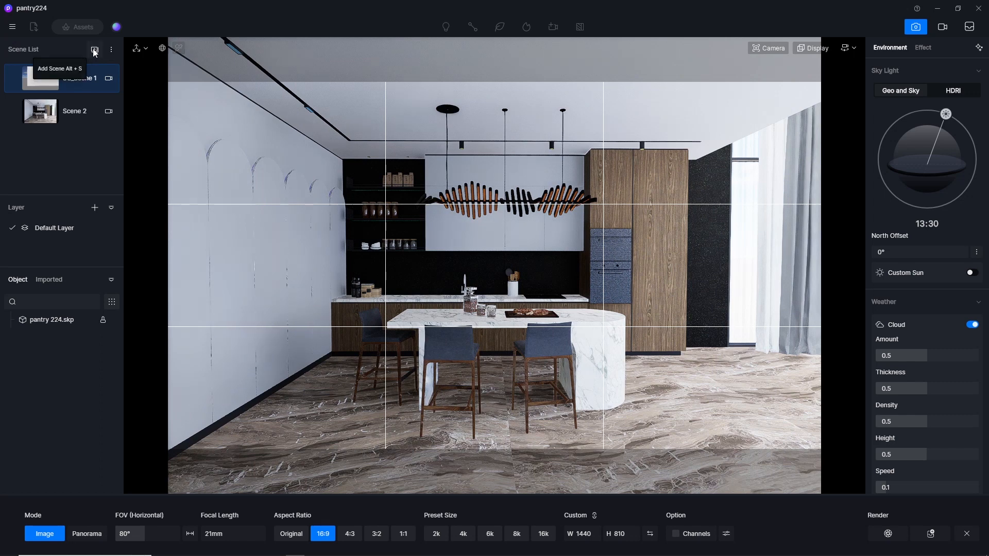
pyautogui.click(12, 26)
pyautogui.moveTo(31, 49)
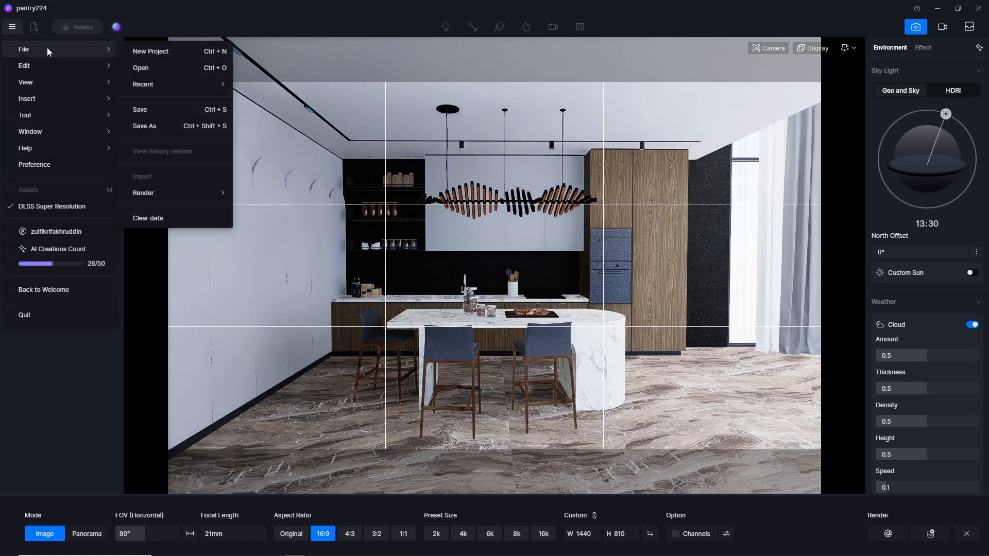
pyautogui.click(162, 112)
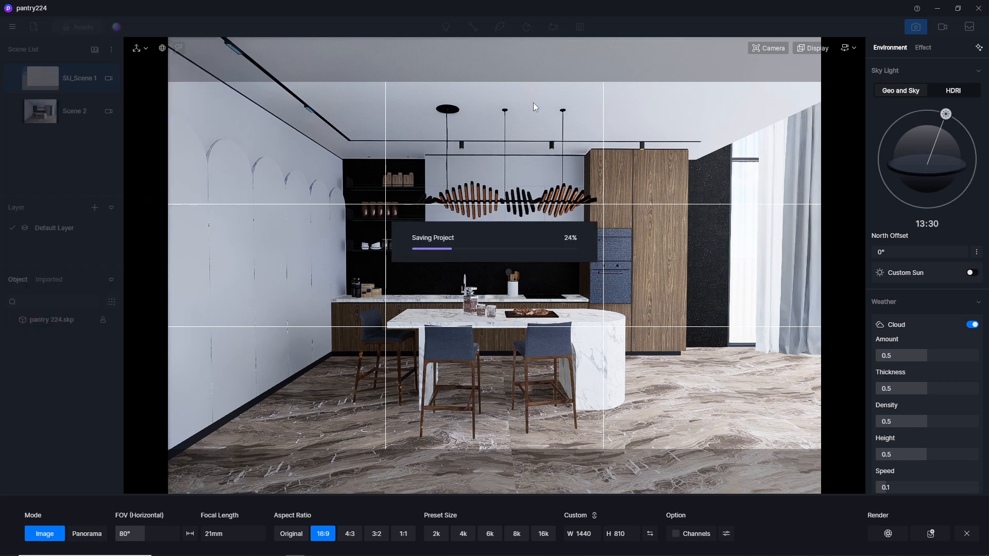
# Hide the composition grid and leave the image rendering setup.
pyautogui.click(822, 48)
pyautogui.click(843, 80)
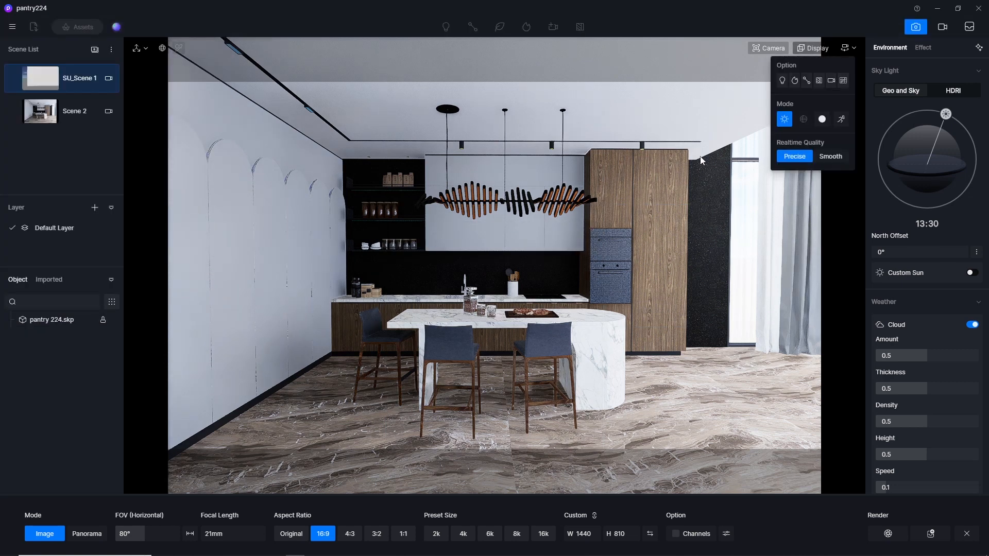
pyautogui.click(916, 27)
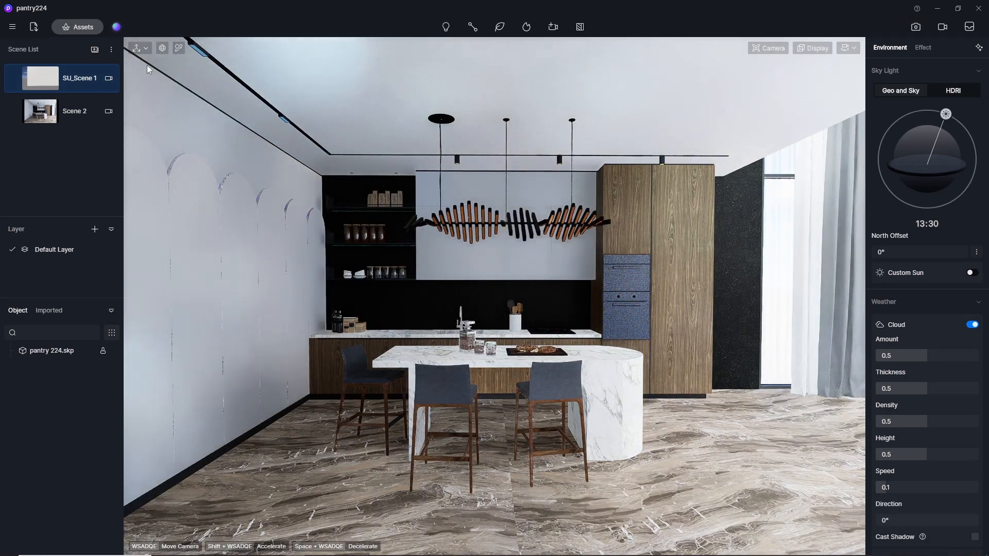
# Pick the window's glass material and show the Glass category in the online material library.
pyautogui.click(179, 48)
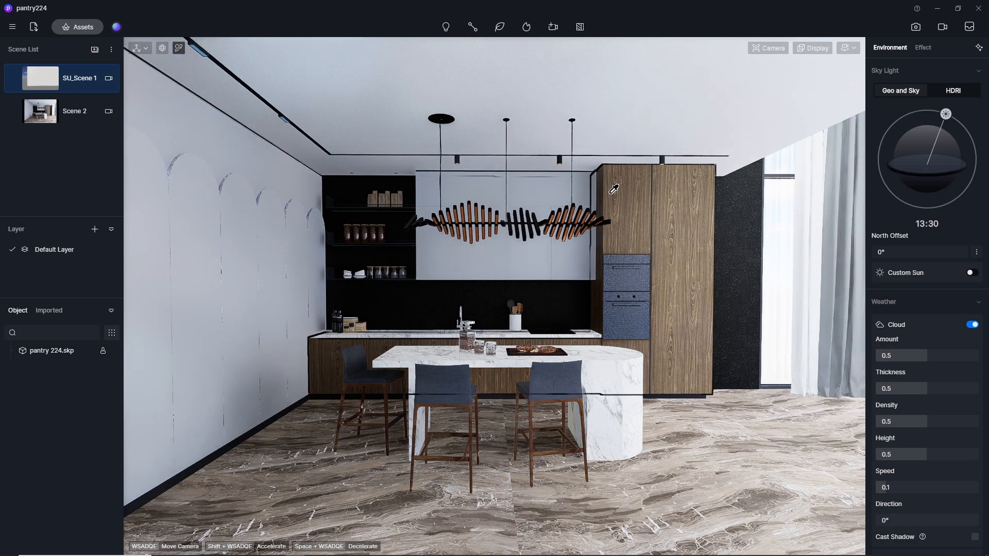
pyautogui.click(771, 197)
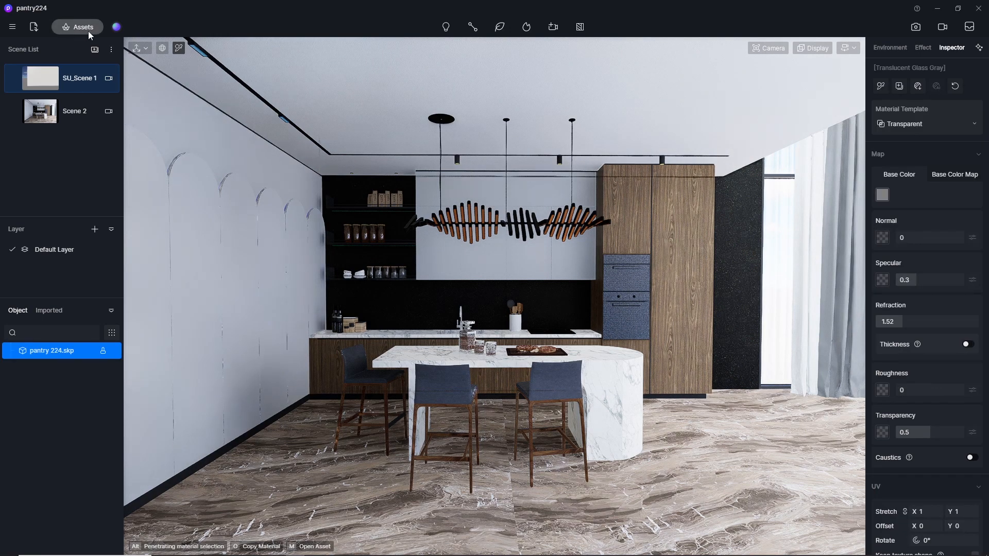
pyautogui.click(82, 27)
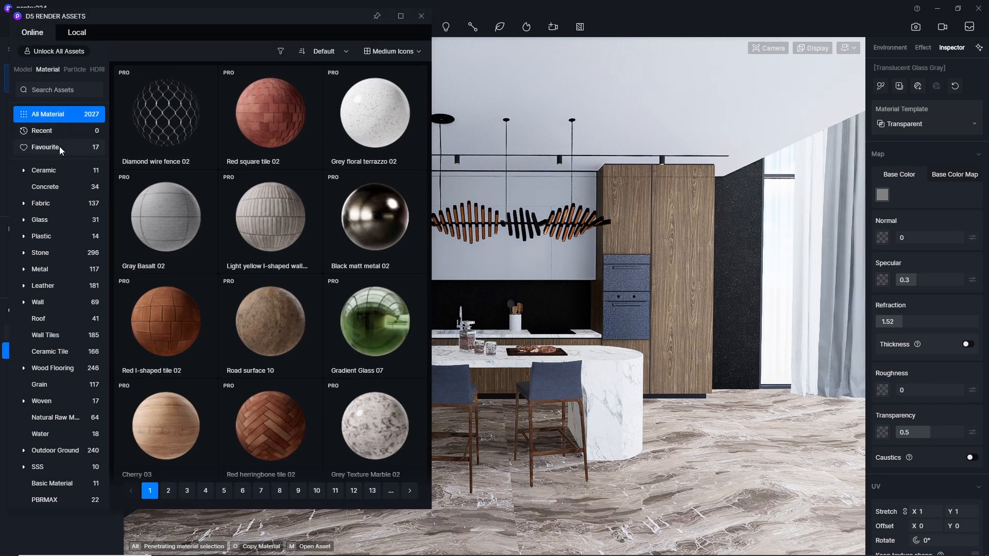
pyautogui.click(47, 221)
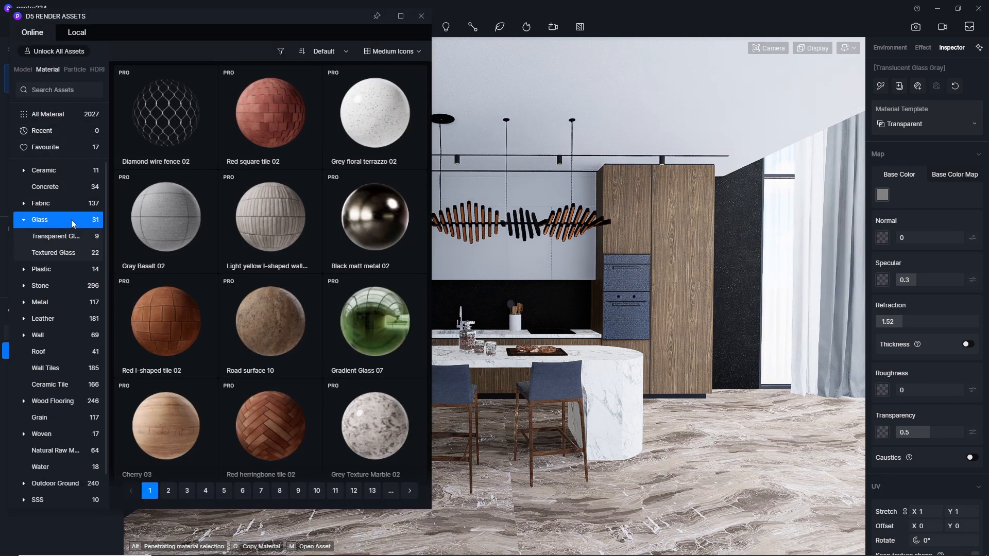
# Switch the viewport navigation to Orbit and apply the Normal Glass material to the window pane.
pyautogui.click(850, 50)
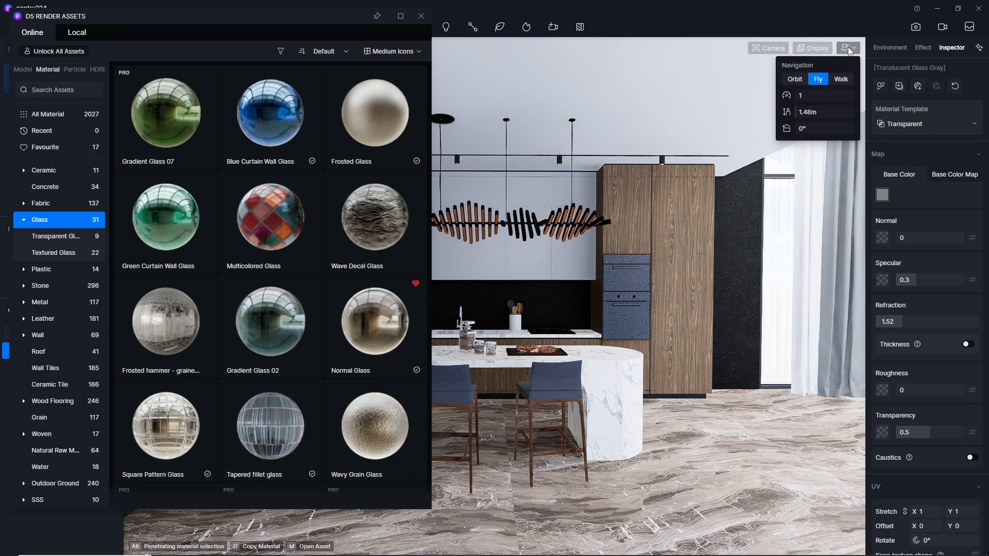
pyautogui.click(795, 79)
pyautogui.scroll(5, 814, 243)
pyautogui.scroll(3, 814, 243)
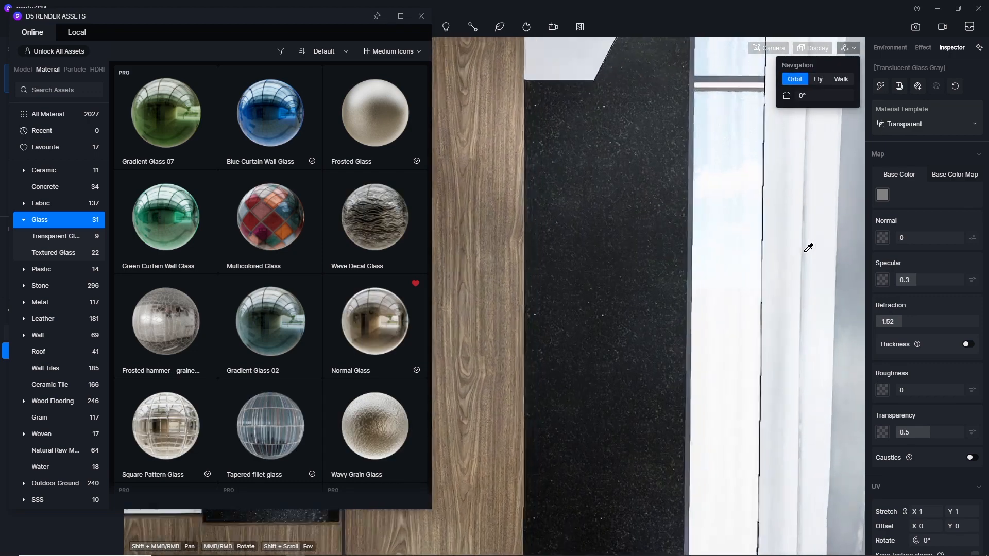
pyautogui.keyDown('shift'); pyautogui.moveTo(808, 247); pyautogui.dragTo(644, 256, button='middle'); pyautogui.keyUp('shift')
pyautogui.scroll(-2, 446, 235)
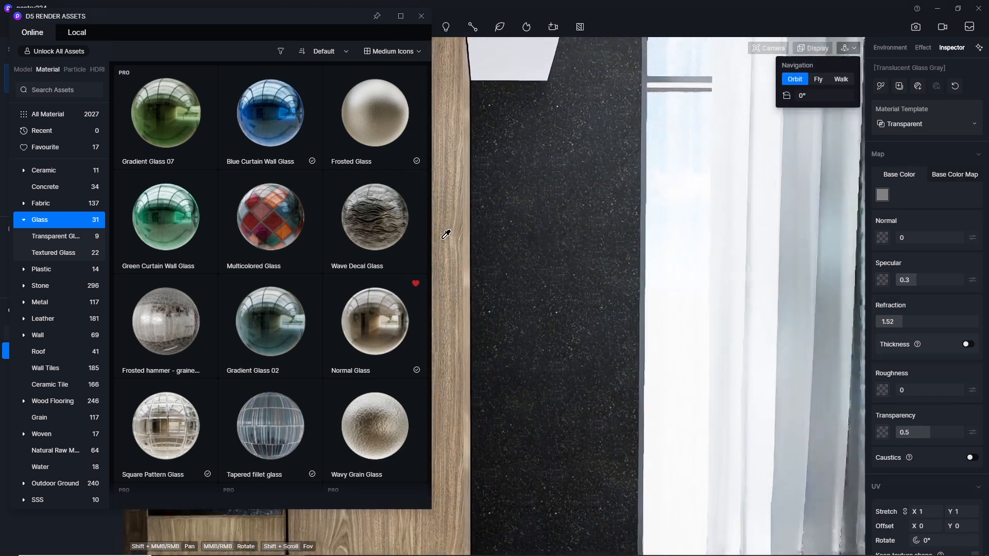
pyautogui.scroll(3, 822, 267)
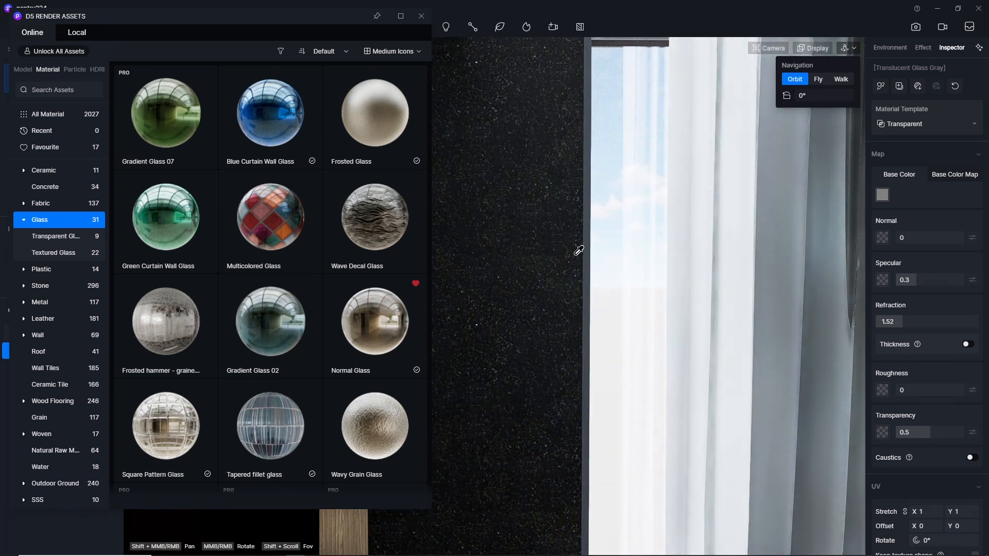
pyautogui.click(367, 327)
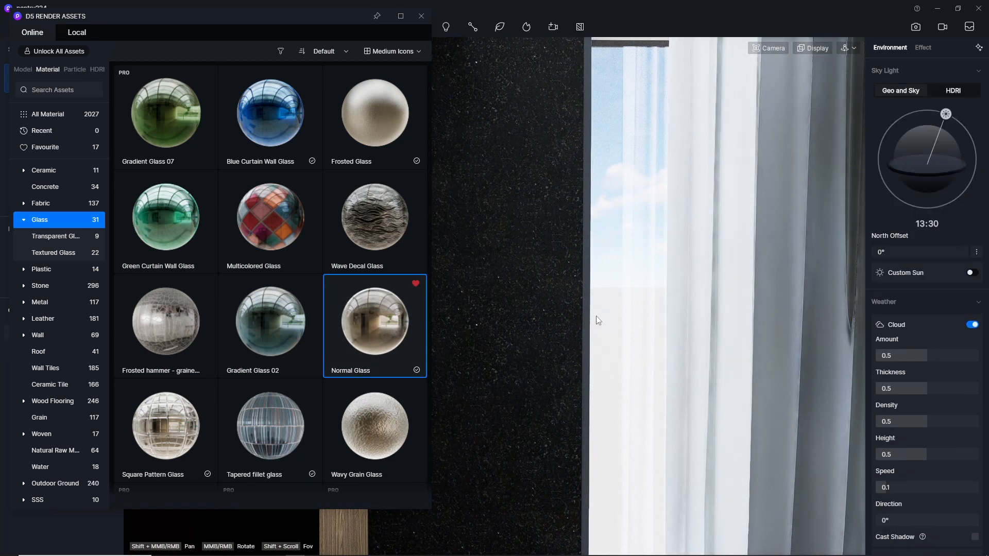
pyautogui.click(601, 286)
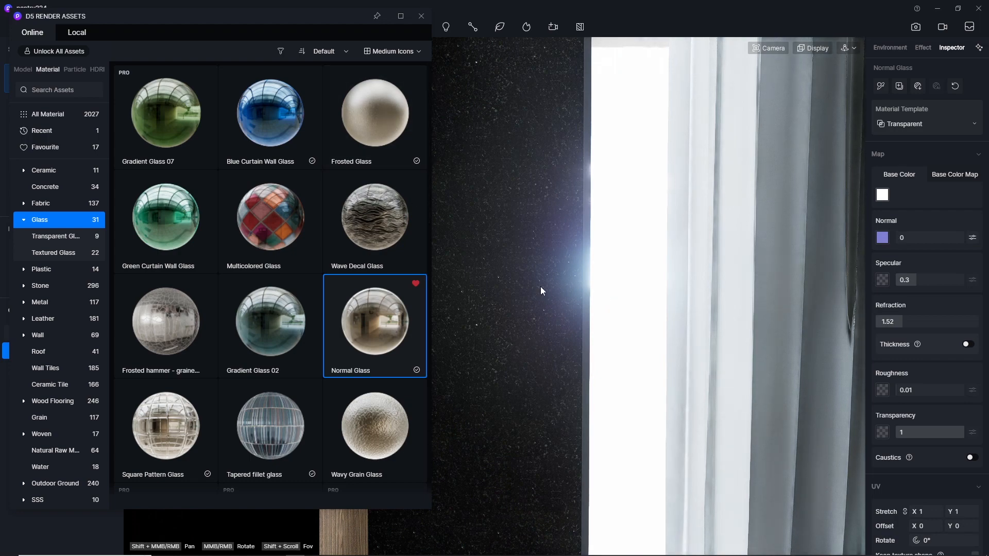
# Show the favourite materials and apply Grey Gauze Curtain to the grey curtain beside the window.
pyautogui.scroll(-5, 539, 286)
pyautogui.scroll(2, 629, 235)
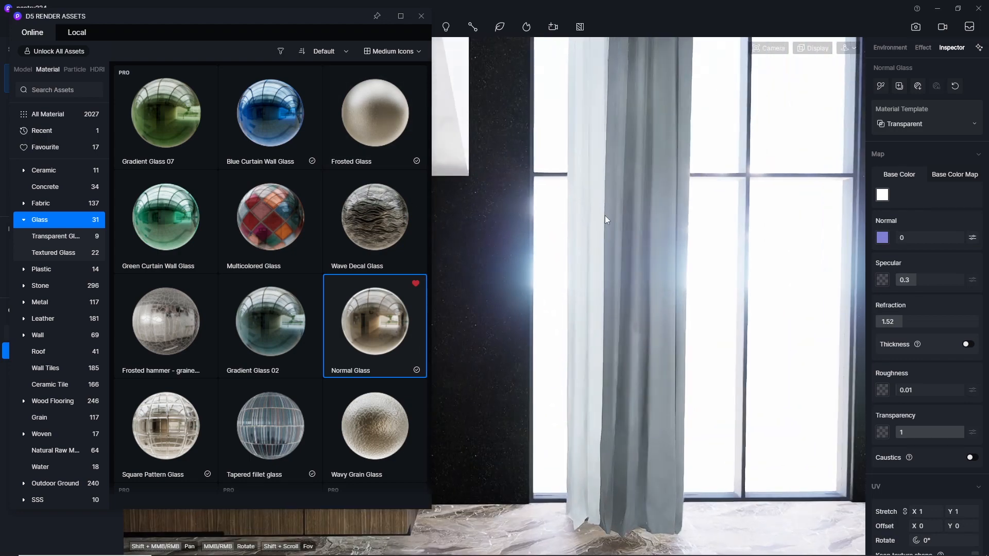
pyautogui.click(52, 147)
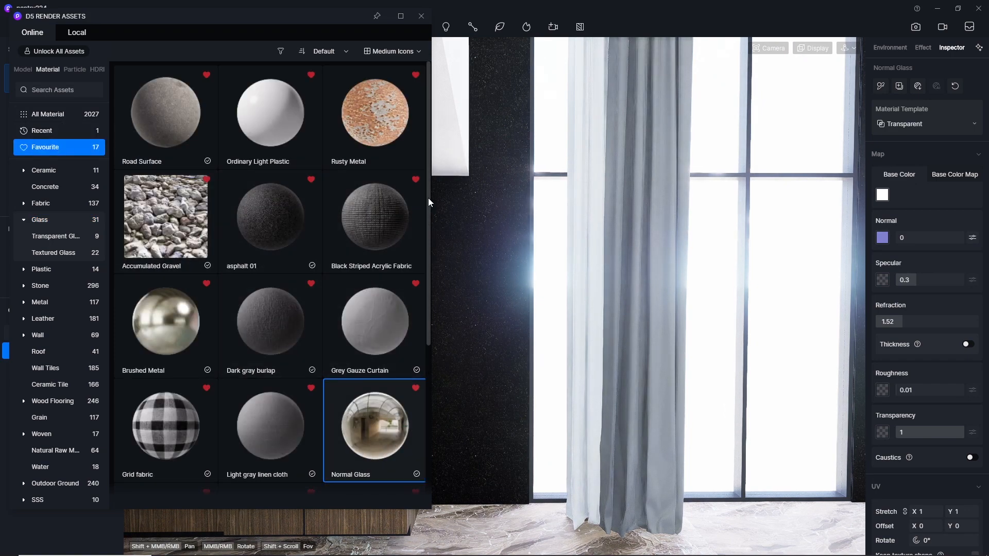
pyautogui.moveTo(428, 198); pyautogui.dragTo(435, 353)
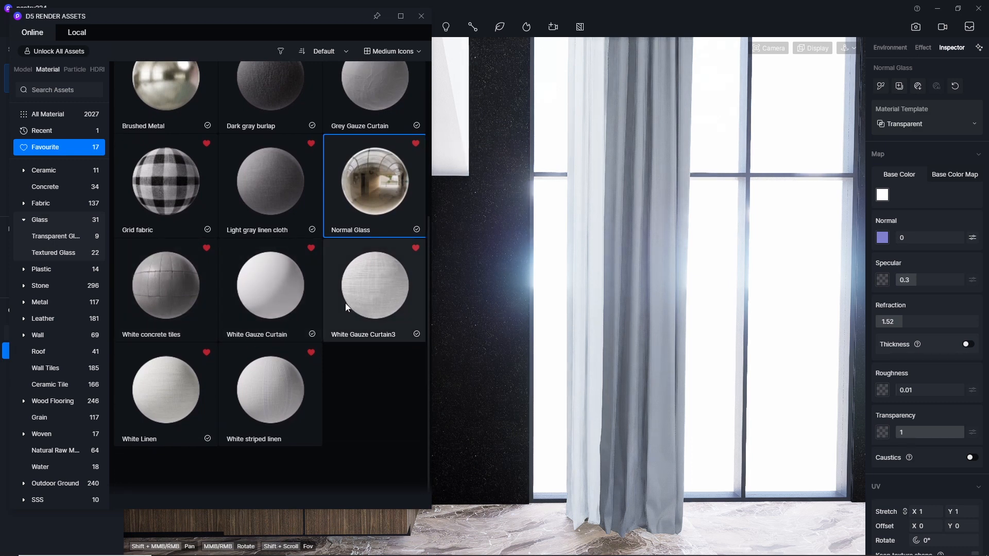
pyautogui.scroll(1, 251, 297)
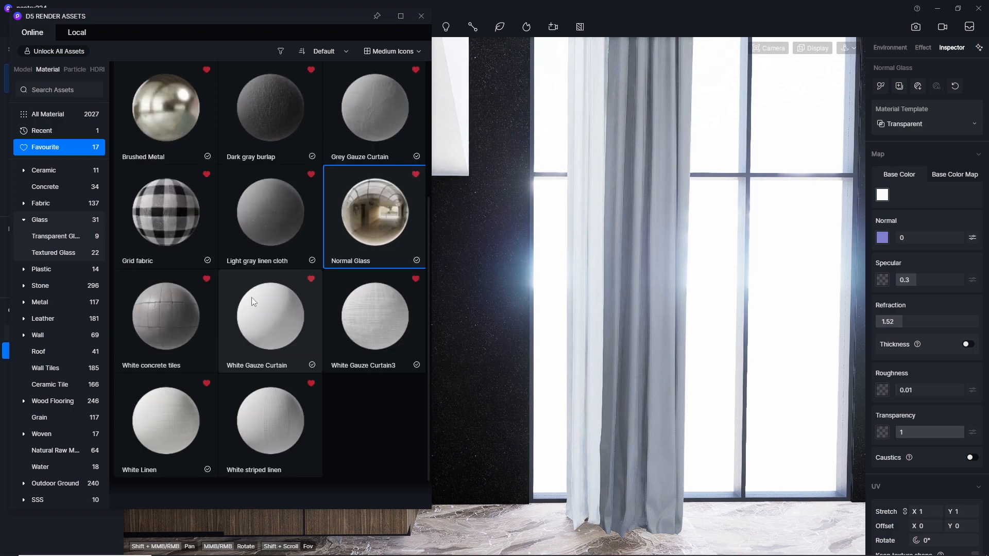
pyautogui.click(359, 120)
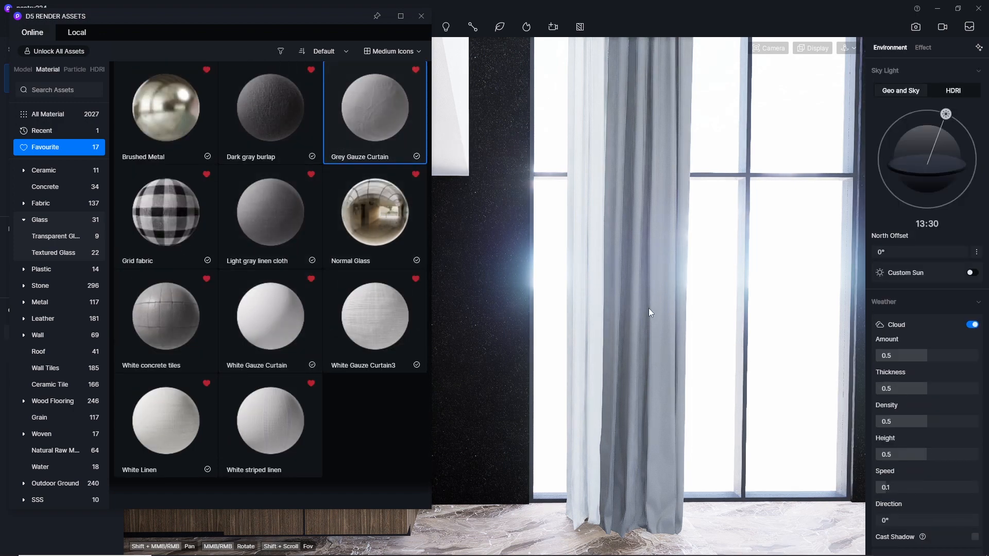
pyautogui.click(653, 281)
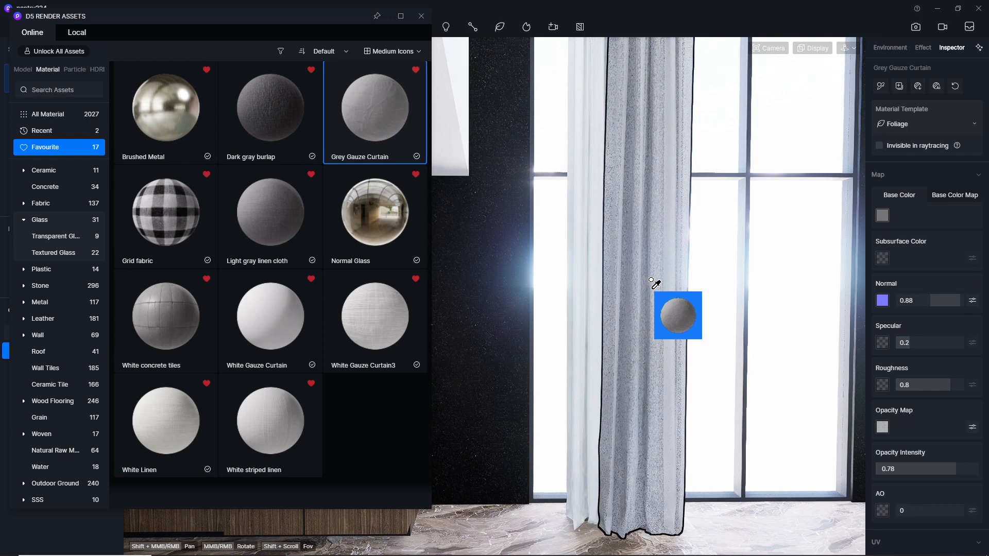
pyautogui.press('Escape')
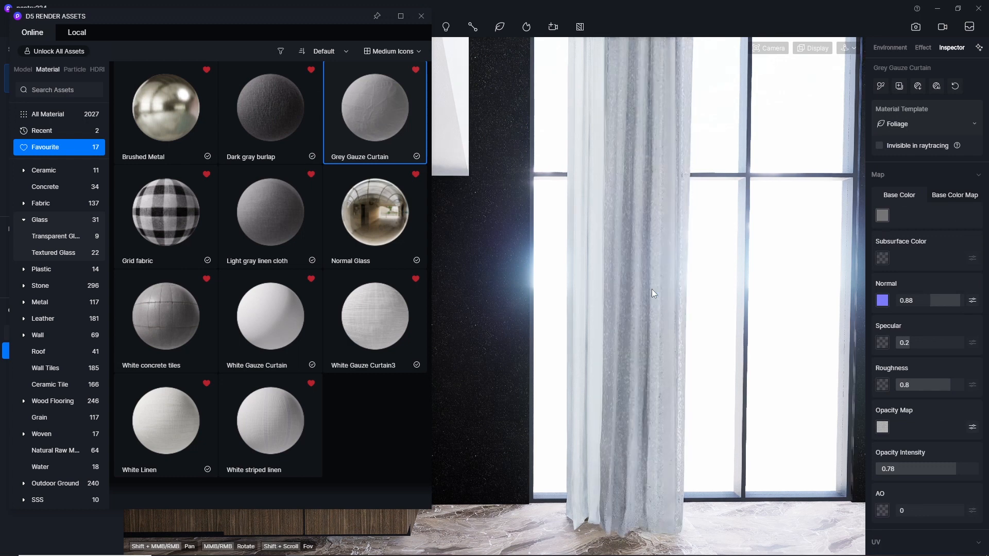
# Apply White Gauze Curtain3 to the white sheer curtain and close the asset library.
pyautogui.click(366, 324)
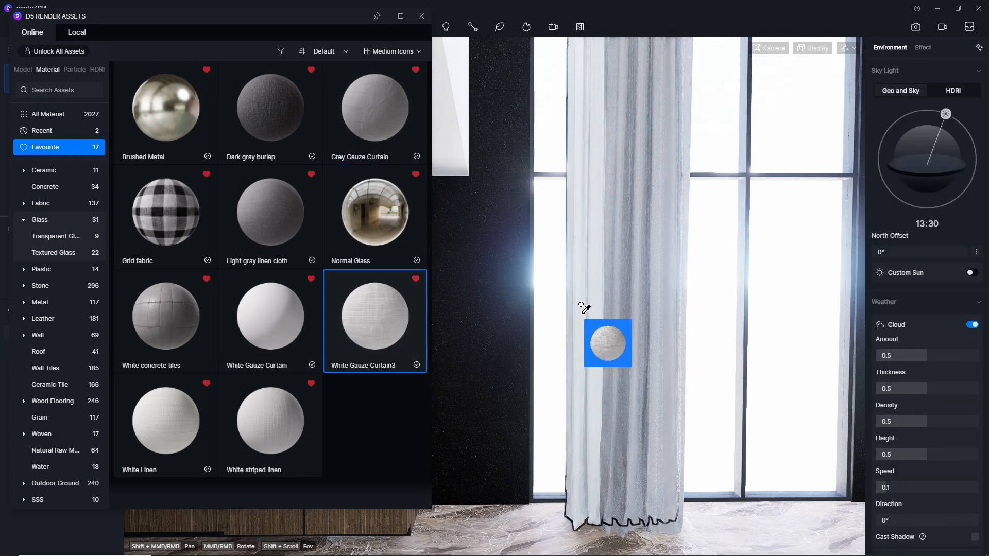
pyautogui.click(580, 292)
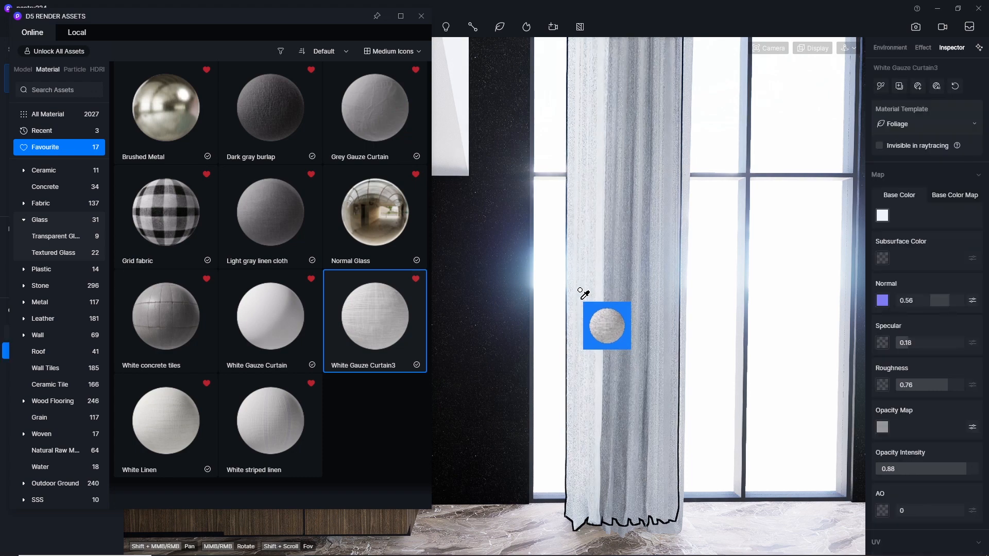
pyautogui.press('Escape')
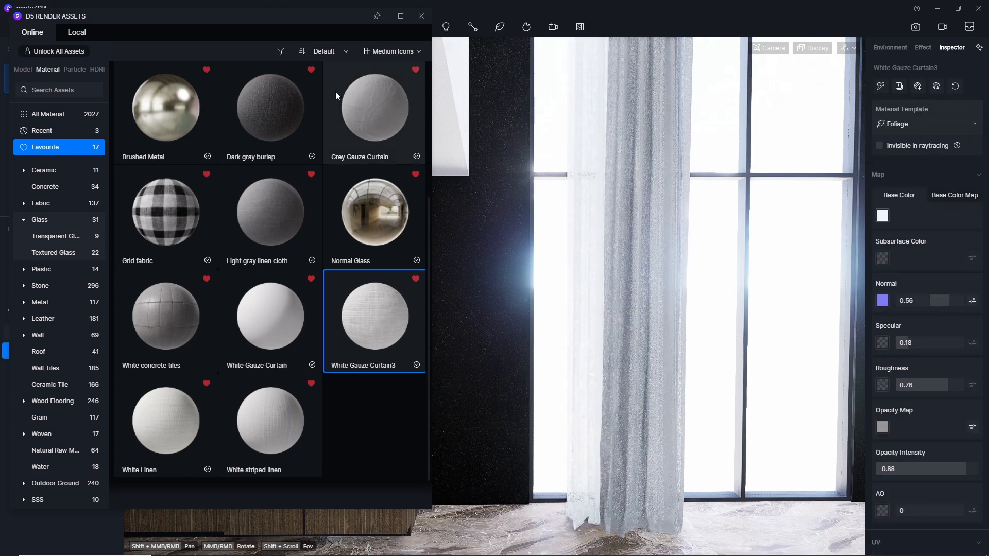
pyautogui.click(420, 21)
# Return to the Scene 2 view and pick the marble floor material for editing.
pyautogui.scroll(-4, 683, 197)
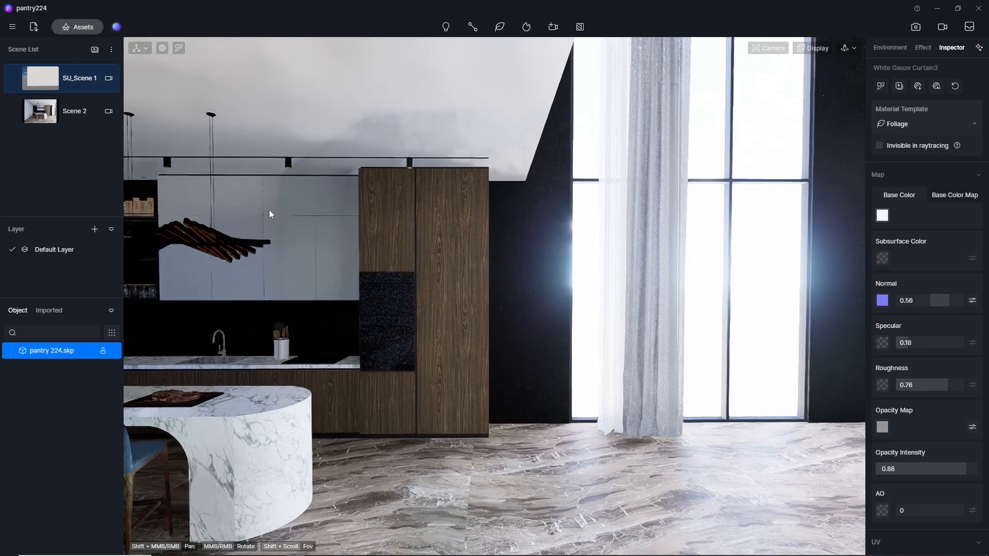
pyautogui.click(45, 112)
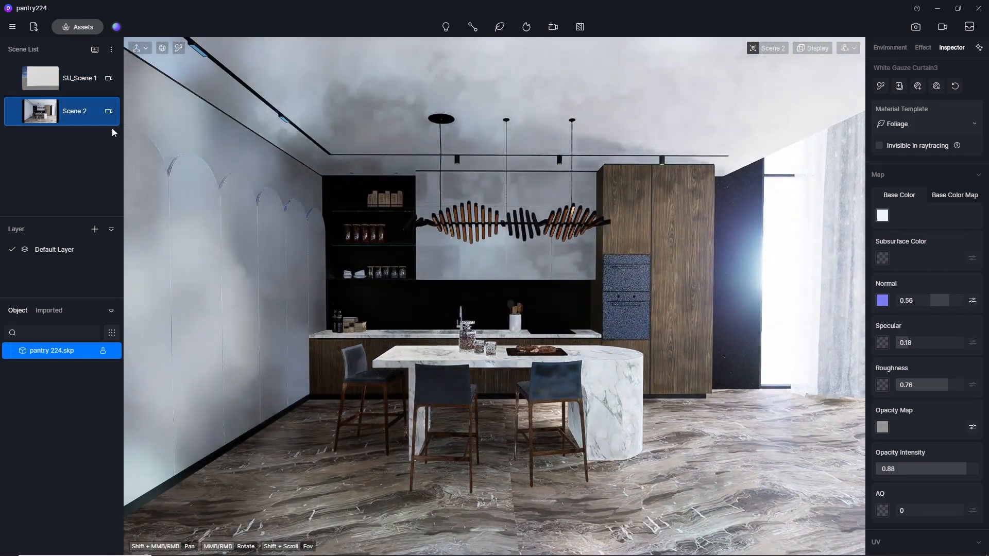
pyautogui.click(178, 48)
pyautogui.click(375, 496)
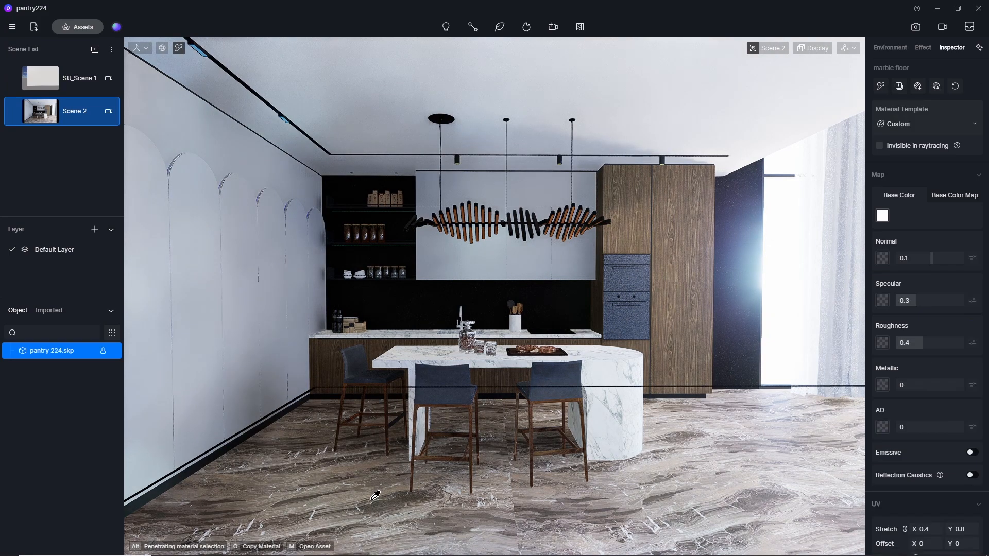
# Show the marble floor's base color map, and set its Normal to 0 and Specular to 0.5.
pyautogui.click(952, 196)
pyautogui.click(914, 257)
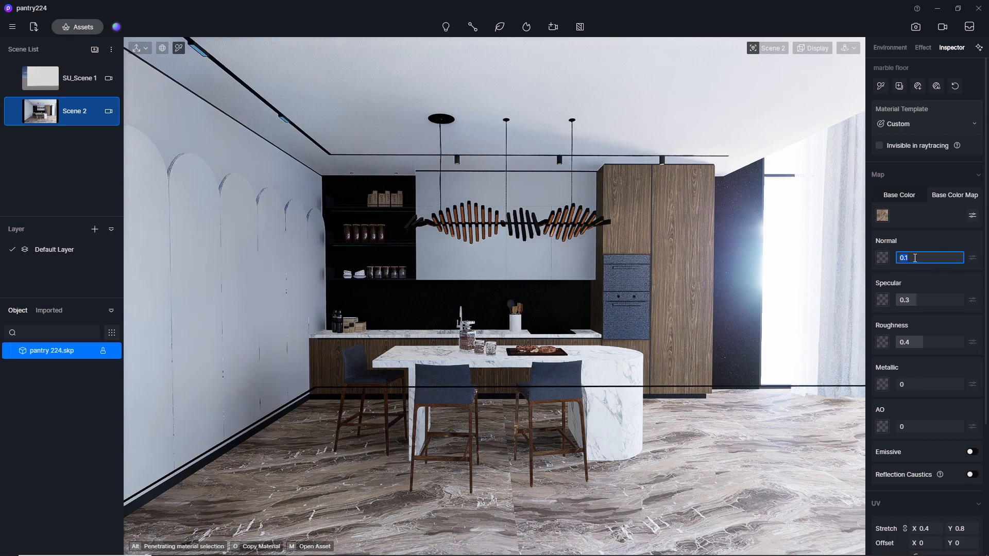
pyautogui.click(929, 298)
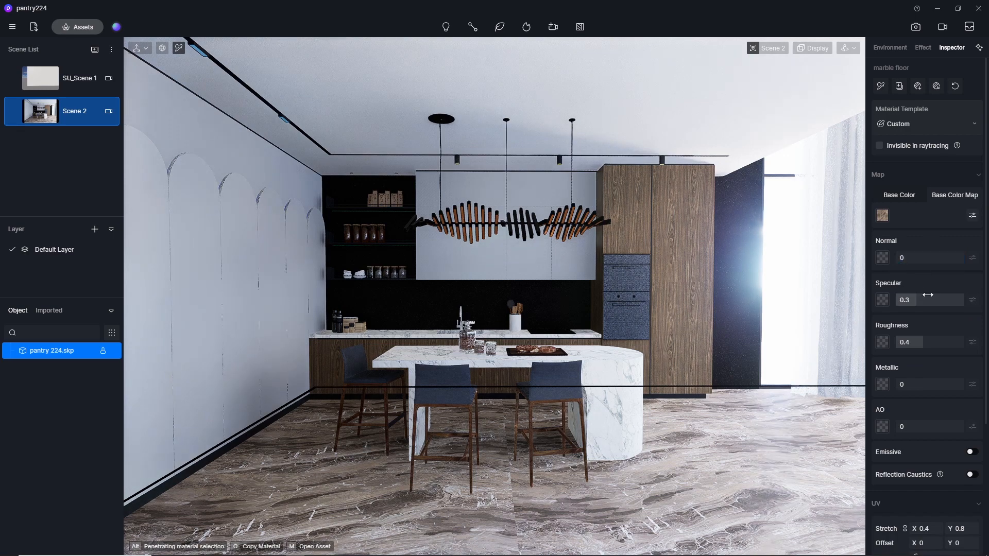
pyautogui.press('Return')
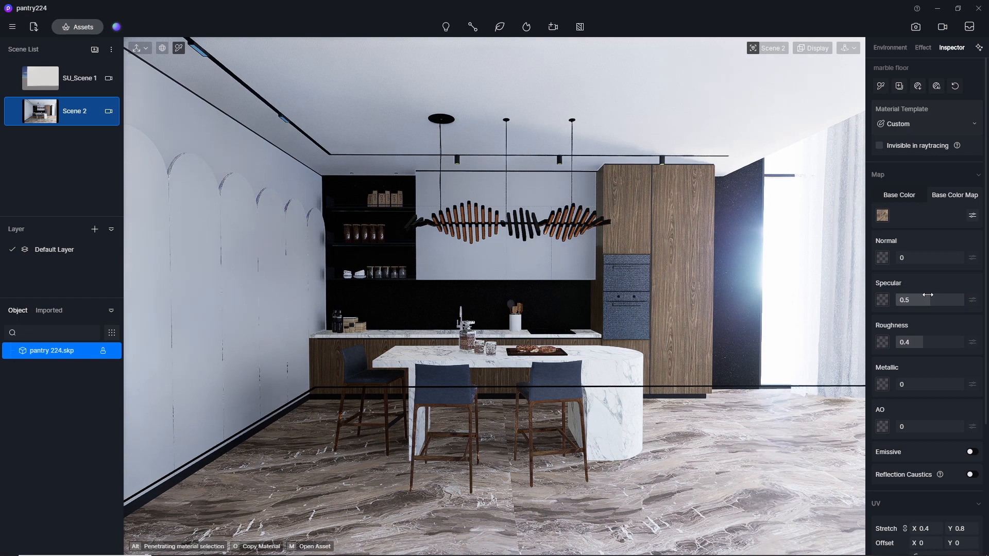
# Try lower Roughness values on the marble floor, starting at 0.2 and ending at 0.1.
pyautogui.click(914, 345)
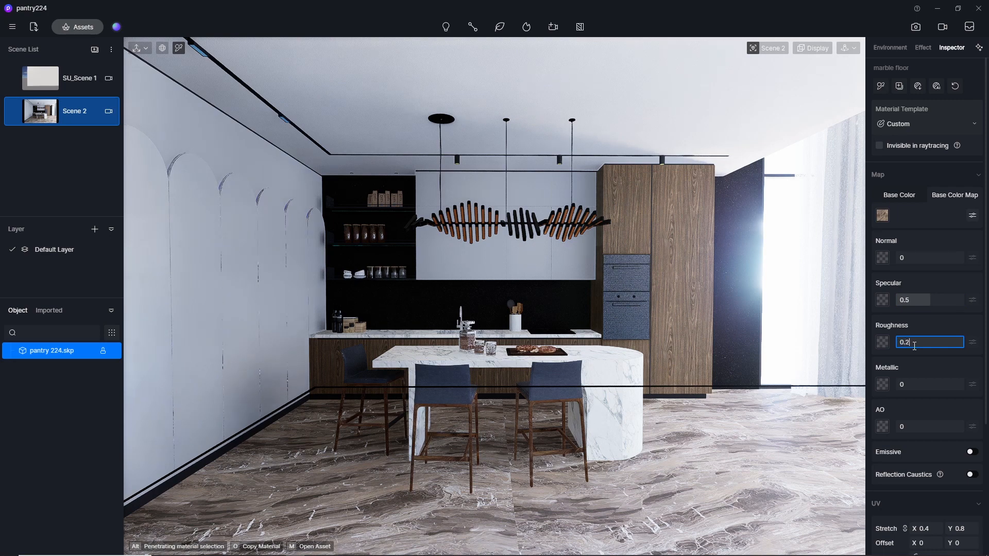
pyautogui.press('Return')
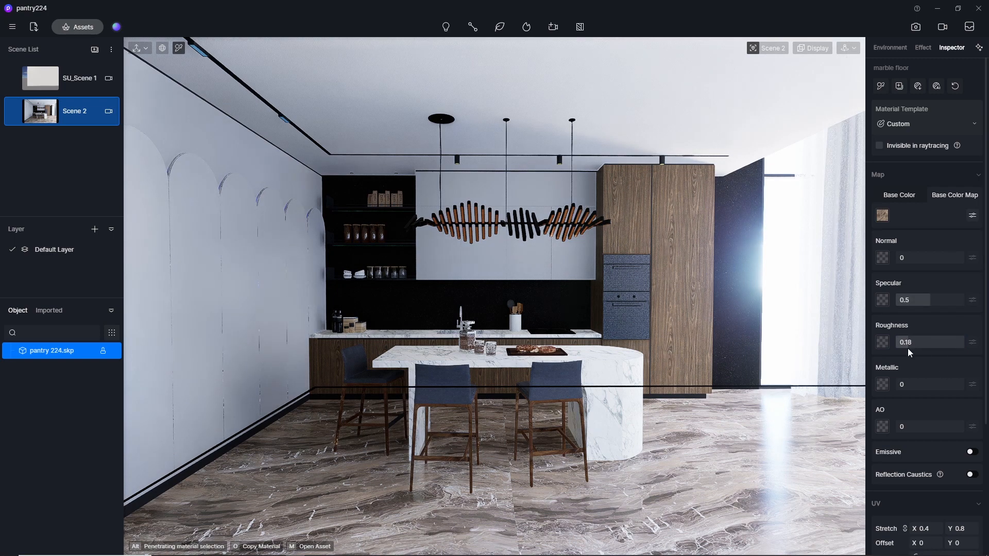
pyautogui.moveTo(907, 348); pyautogui.dragTo(903, 344)
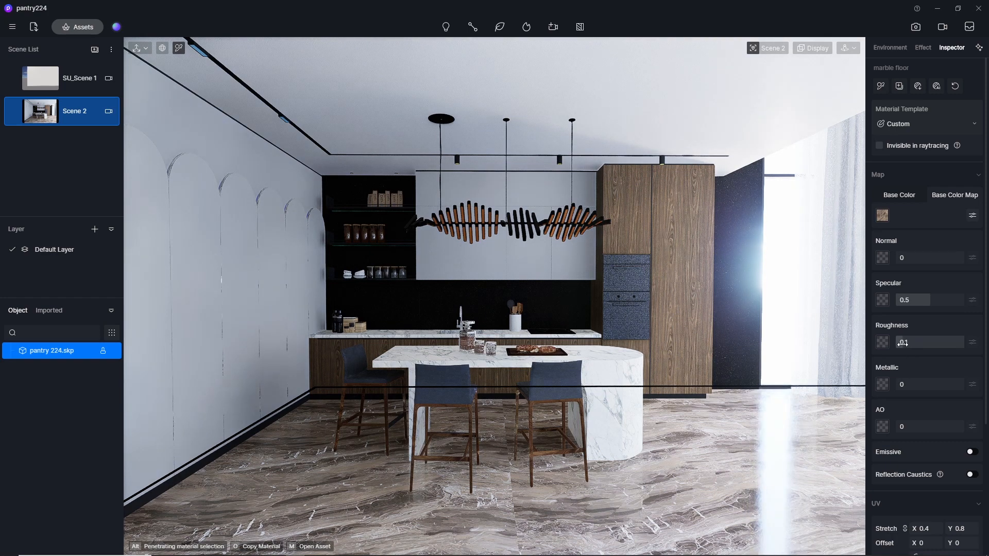
# Generate AI texture maps for the marble floor, with Normal set to 0 and Roughness to 0.8.
pyautogui.click(936, 87)
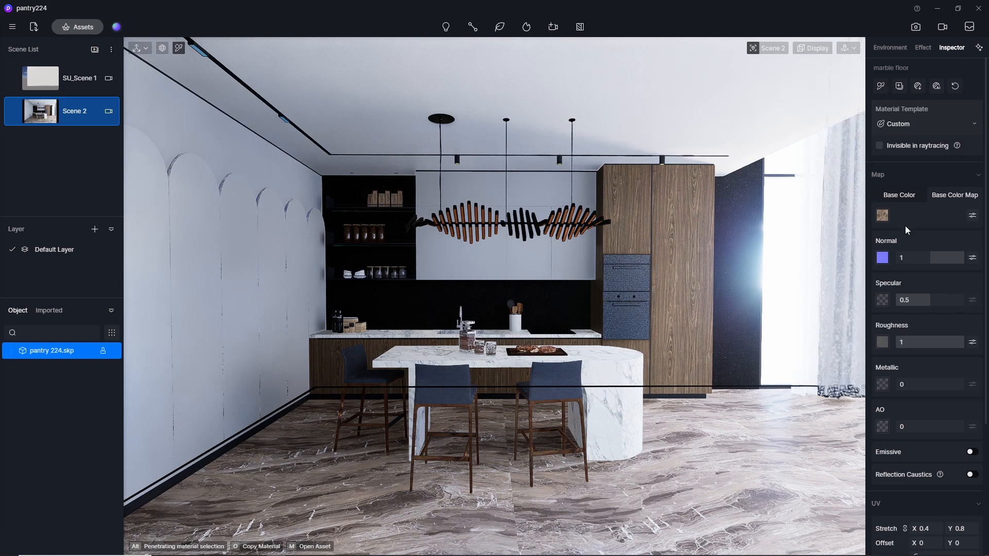
pyautogui.click(909, 256)
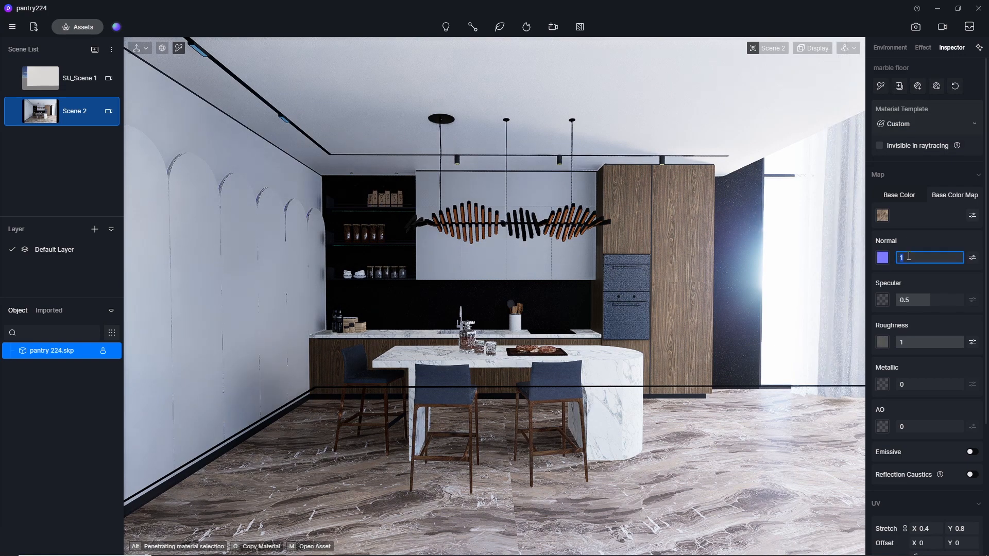
pyautogui.press('Return')
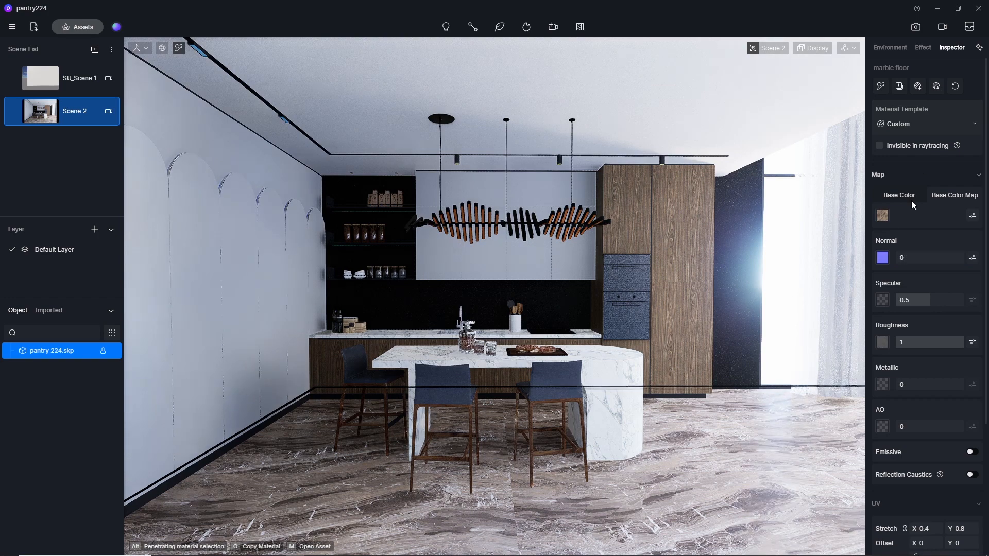
pyautogui.moveTo(957, 344)
pyautogui.mouseDown()
pyautogui.moveTo(925, 344)
pyautogui.moveTo(950, 345)
pyautogui.mouseUp()
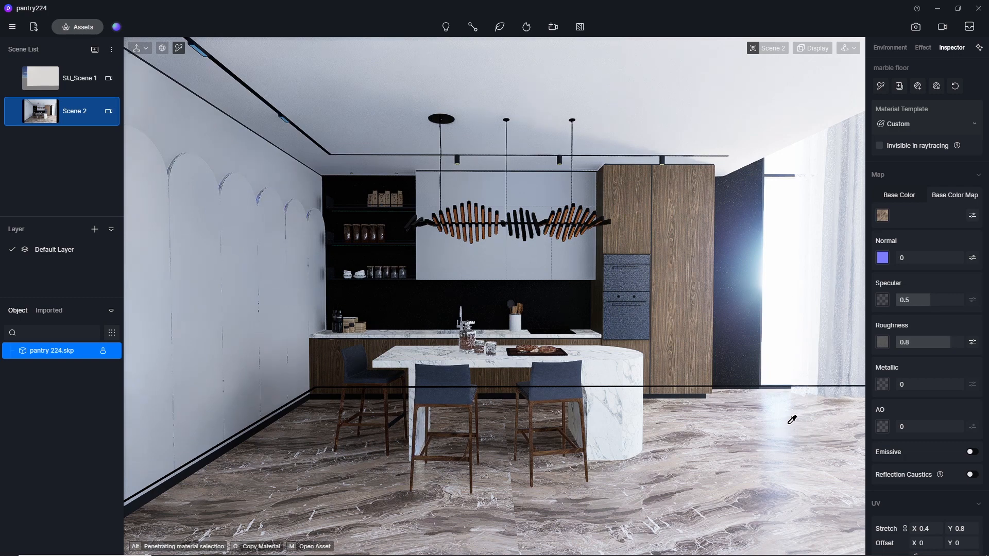
pyautogui.doubleClick(915, 344)
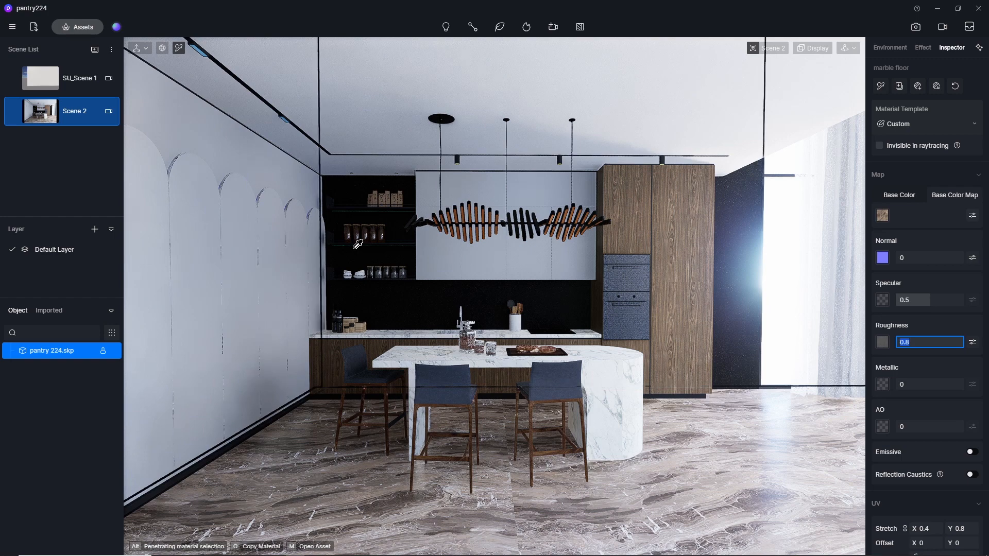
# Generate AI texture maps for the kitchen island's marble top material and set its Normal to 0.
pyautogui.click(613, 370)
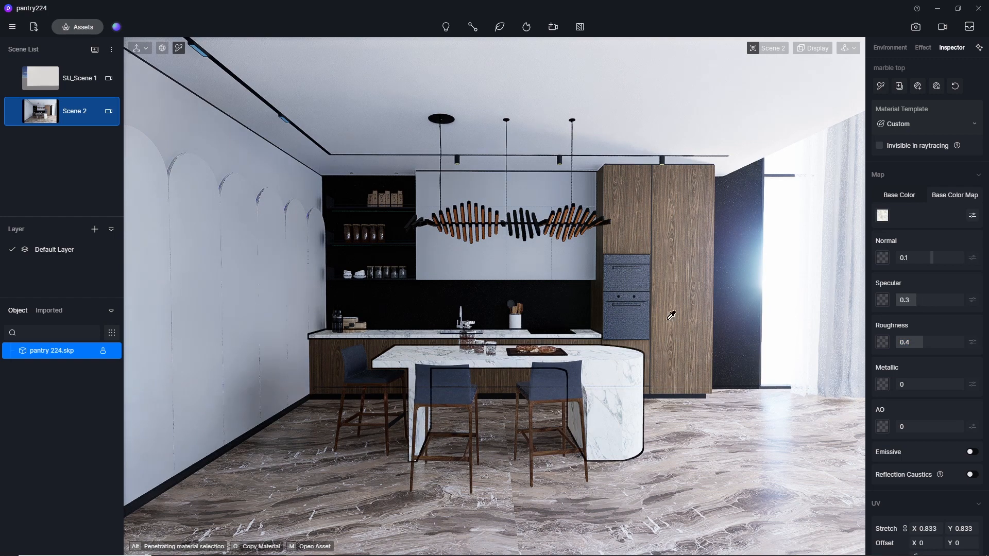
pyautogui.click(937, 86)
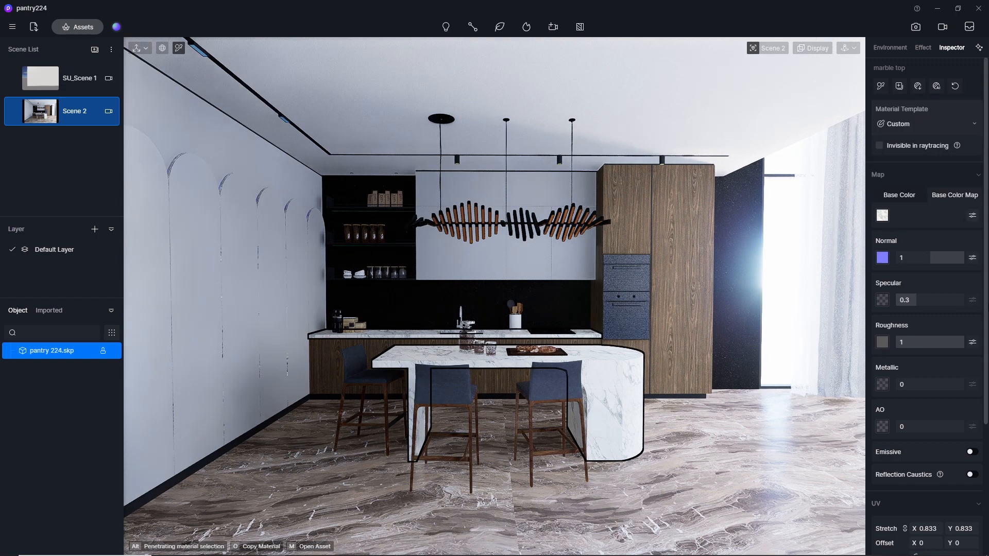
pyautogui.click(915, 258)
pyautogui.write('0')
pyautogui.press('Return')
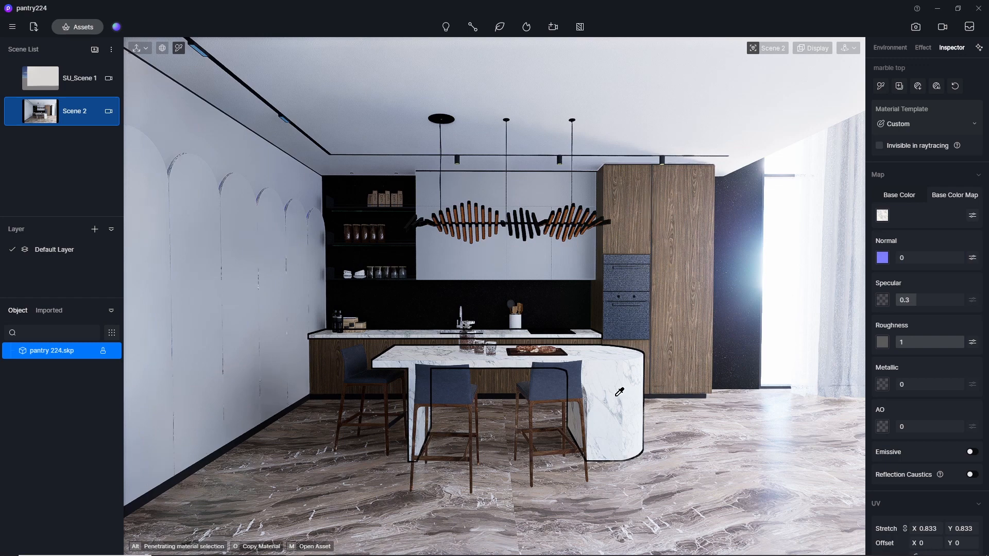
# Set the marble top's Specular to 0.5.
pyautogui.click(921, 300)
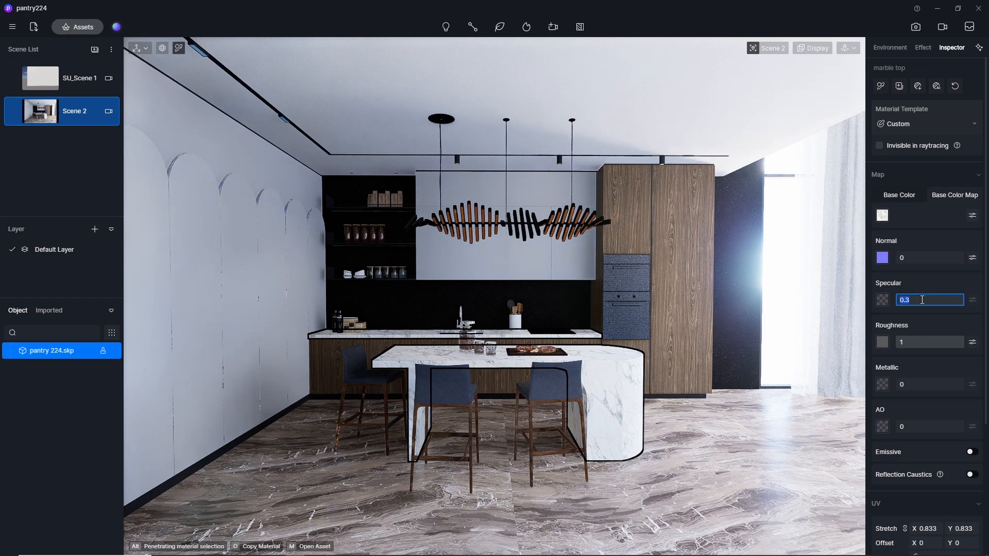
pyautogui.write('0.5')
pyautogui.press('Return')
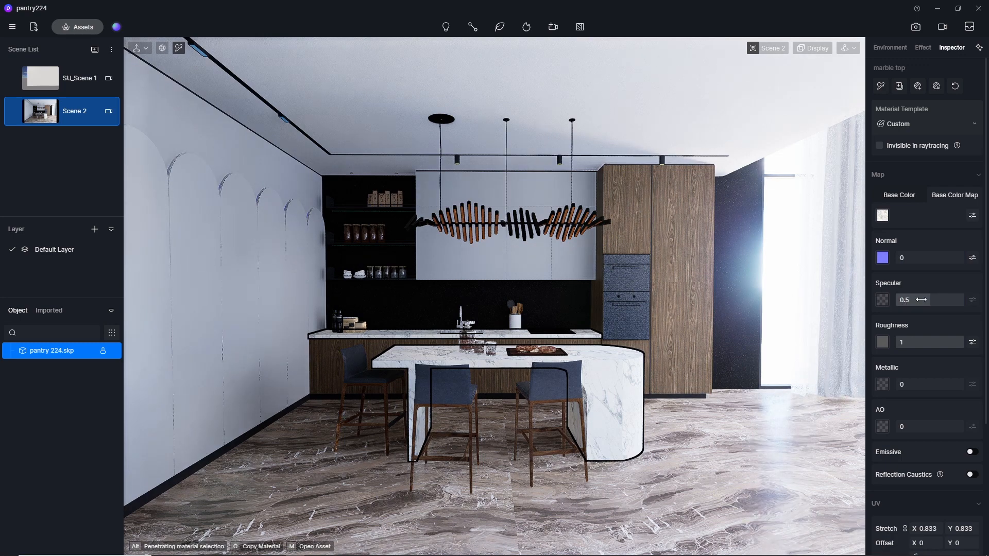
# Try a Roughness of 0.8 on the island's marble top and raise it to 0.92.
pyautogui.click(929, 343)
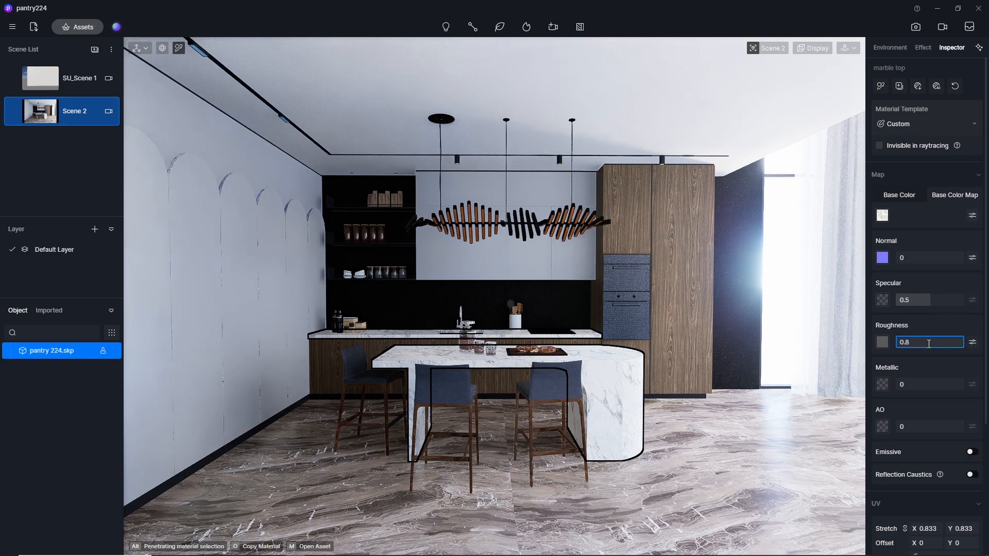
pyautogui.press('Return')
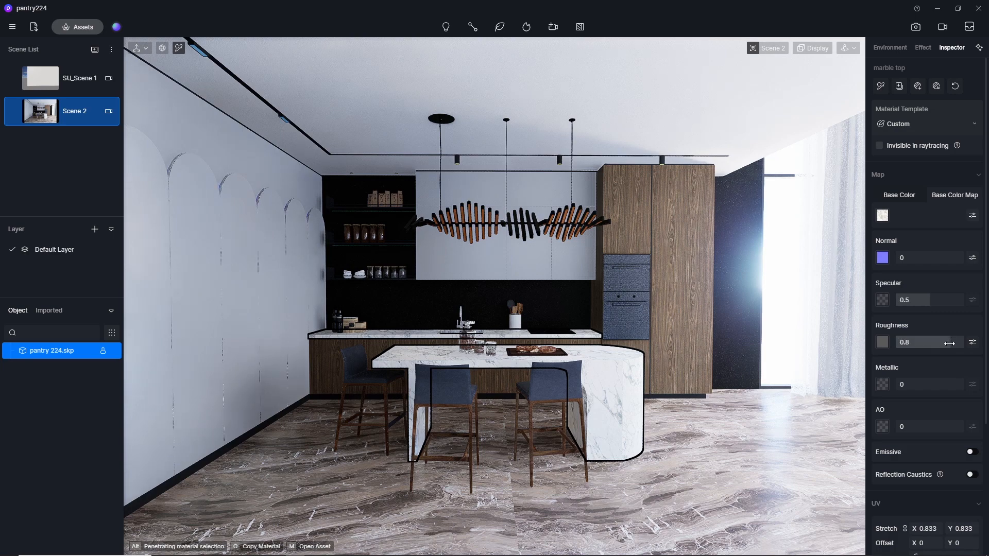
pyautogui.moveTo(949, 344); pyautogui.dragTo(959, 347)
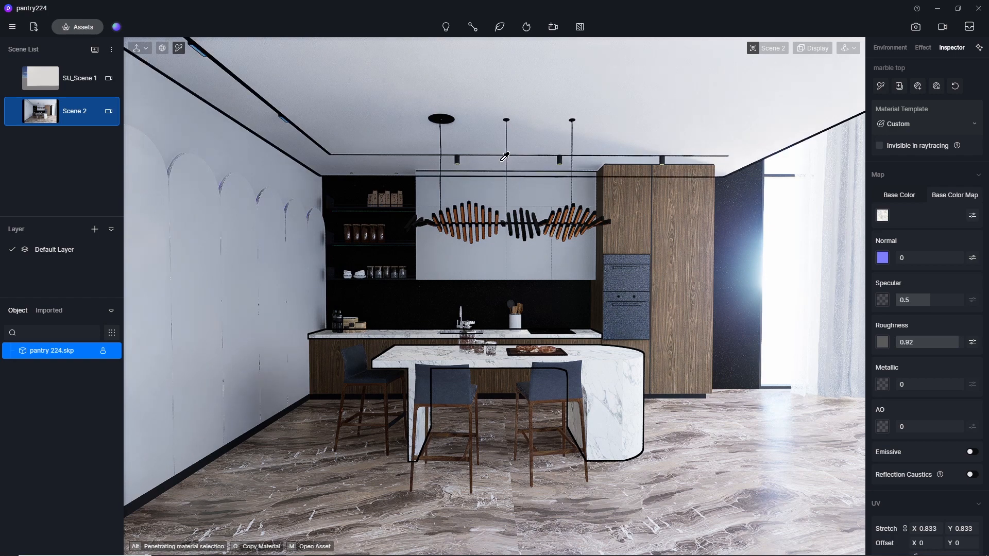
# Generate AI texture maps for the tall cabinet's wood veneer material and set its Normal to 0.1.
pyautogui.click(627, 203)
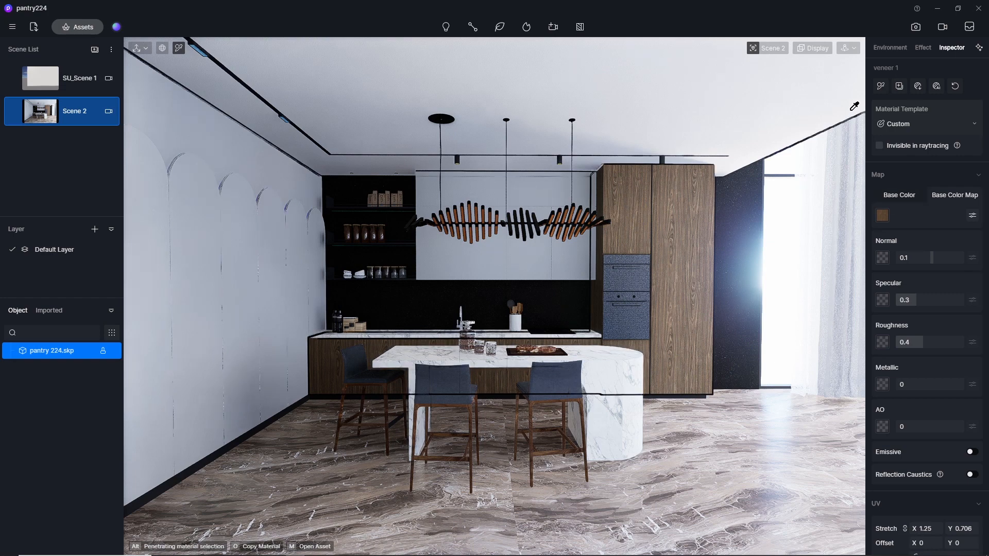
pyautogui.click(937, 86)
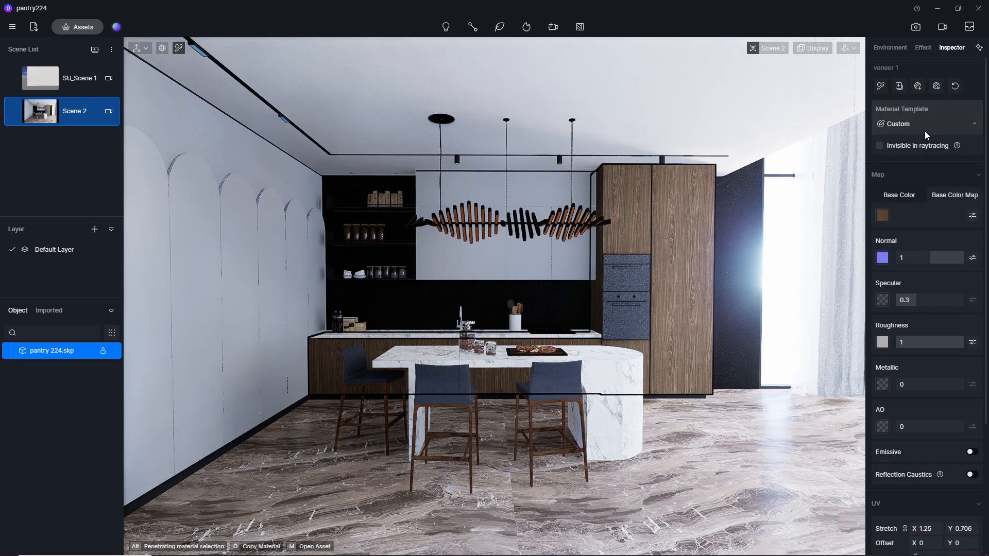
pyautogui.click(917, 261)
pyautogui.scroll(5, 681, 234)
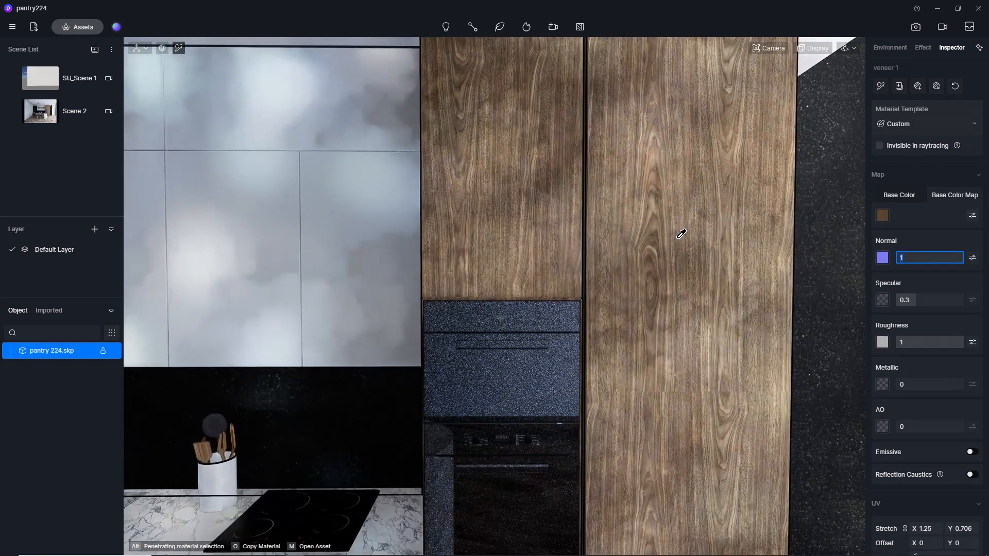
pyautogui.write('0.1')
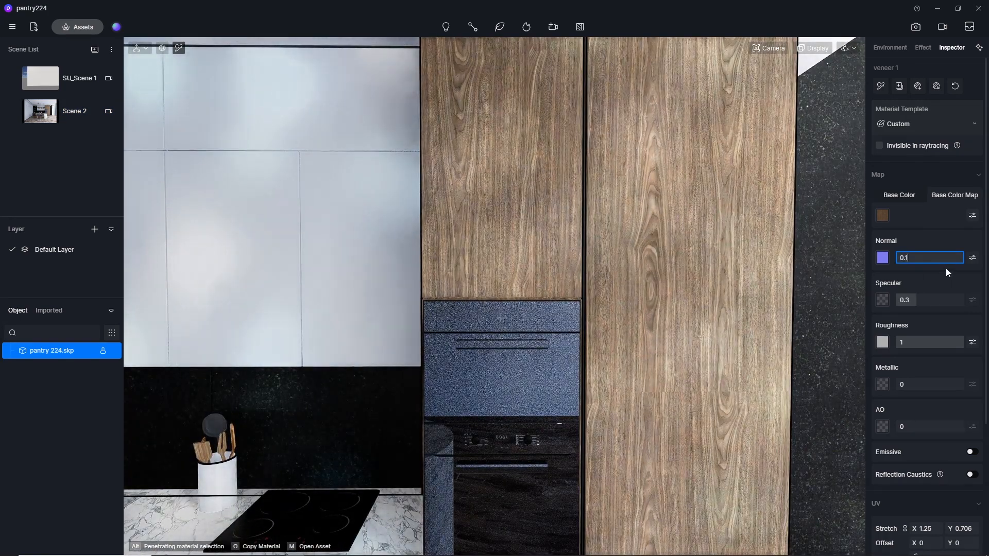
pyautogui.press('Return')
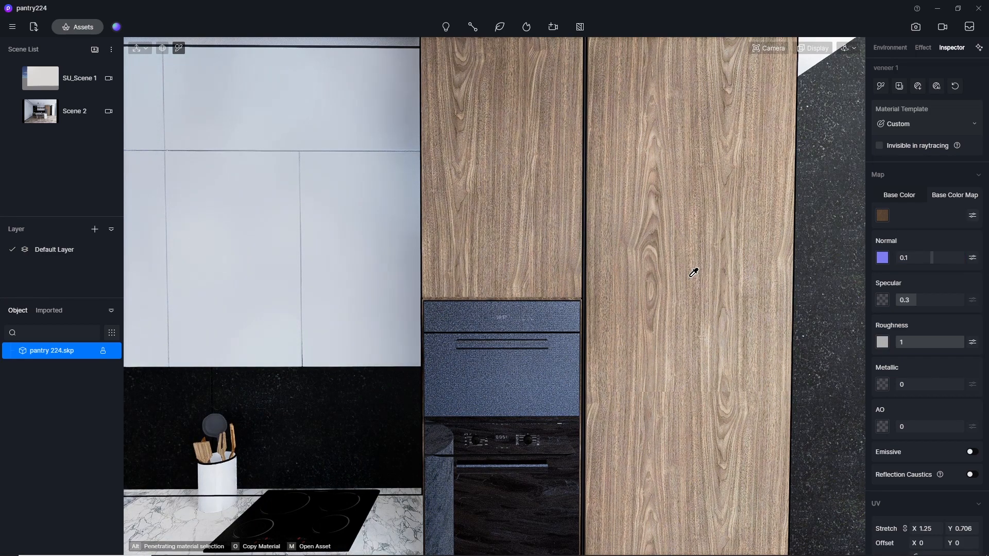
# Set the wood veneer's Roughness to 0.3 and its Specular to 0.5.
pyautogui.click(932, 341)
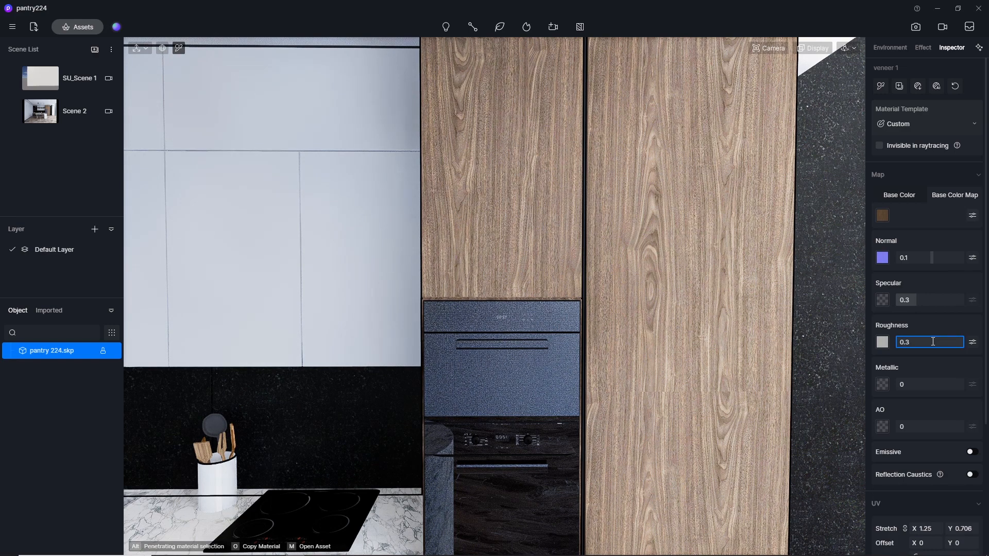
pyautogui.write('0.3')
pyautogui.press('Return')
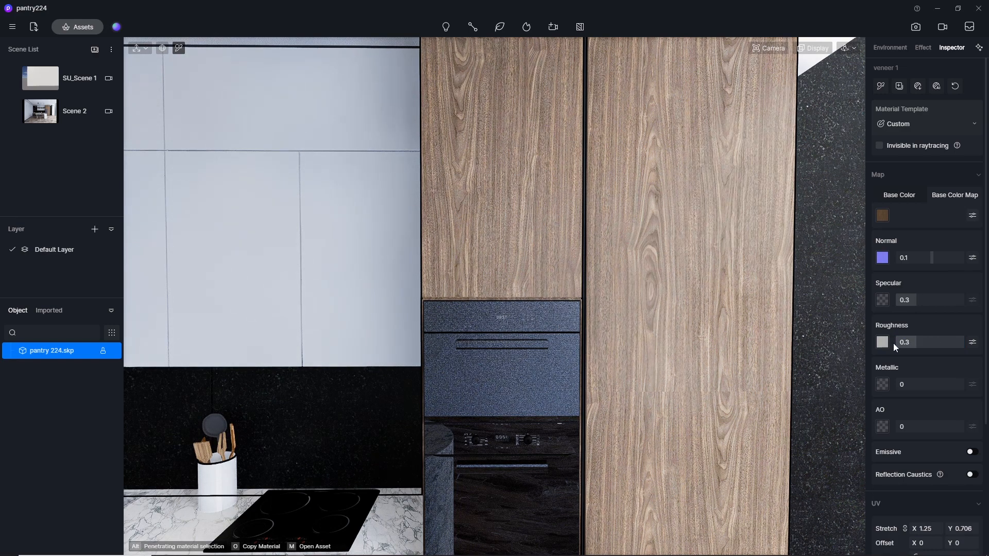
pyautogui.click(916, 304)
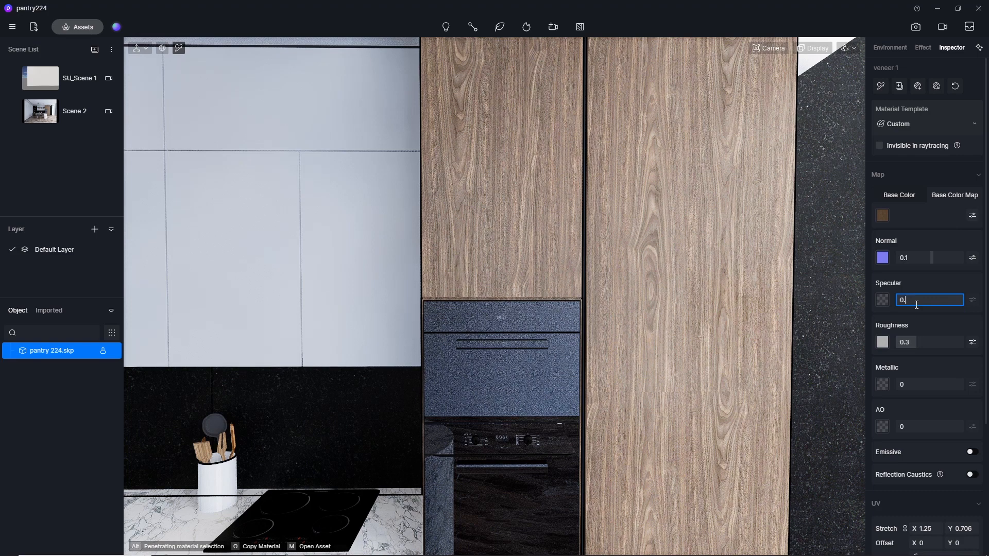
pyautogui.write('0.5')
pyautogui.press('Return')
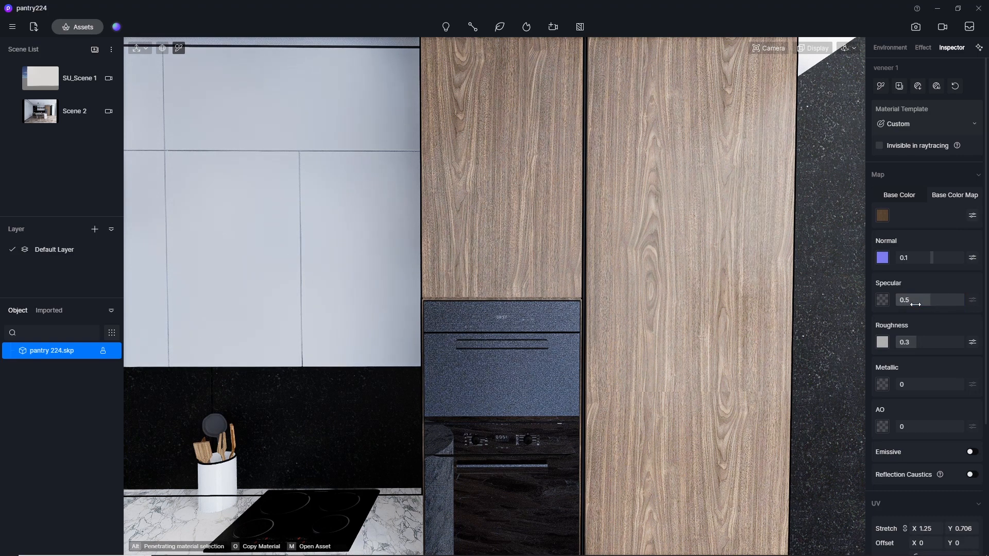
# Pick the grey material of the upper wall cabinets and set its Normal to 0.
pyautogui.scroll(-10, 627, 230)
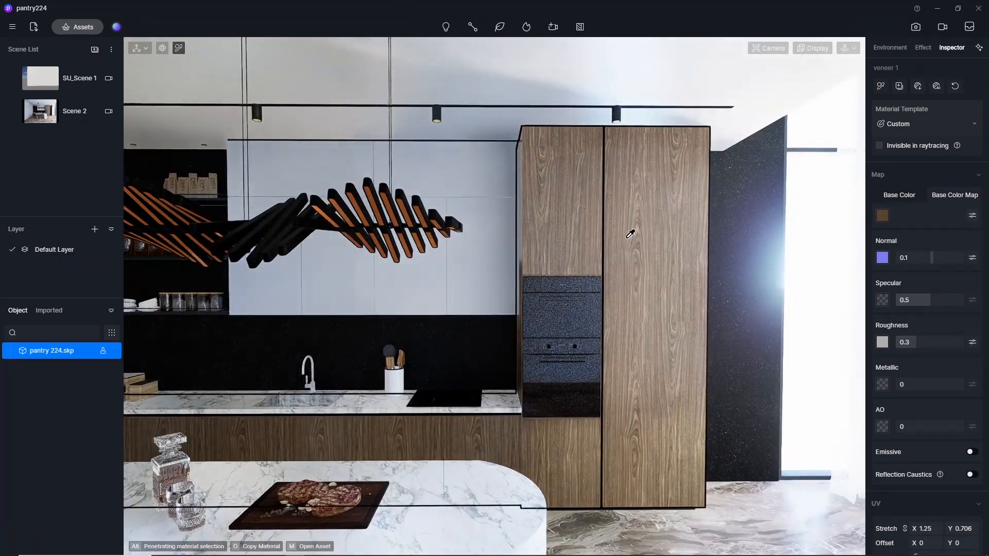
pyautogui.scroll(-4, 637, 230)
pyautogui.scroll(6, 261, 340)
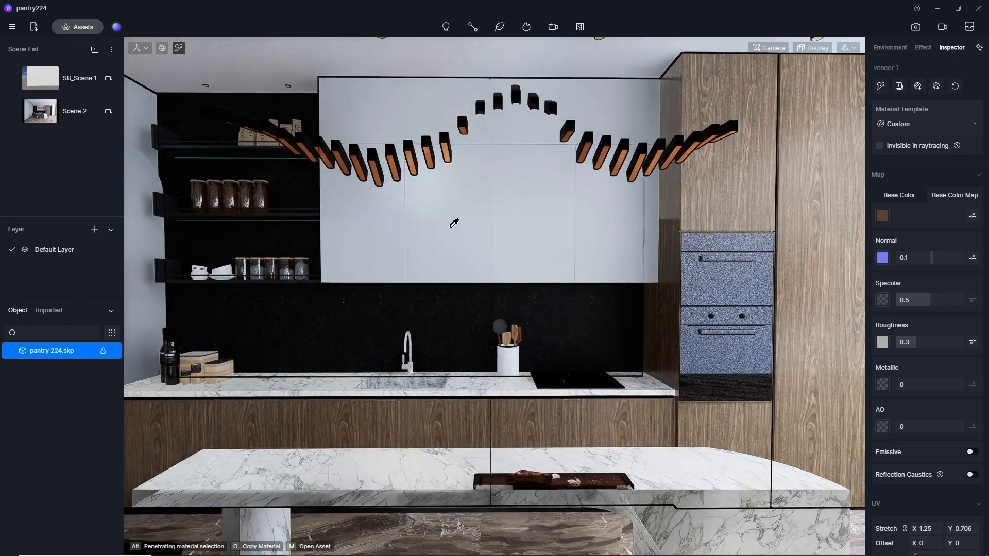
pyautogui.click(454, 223)
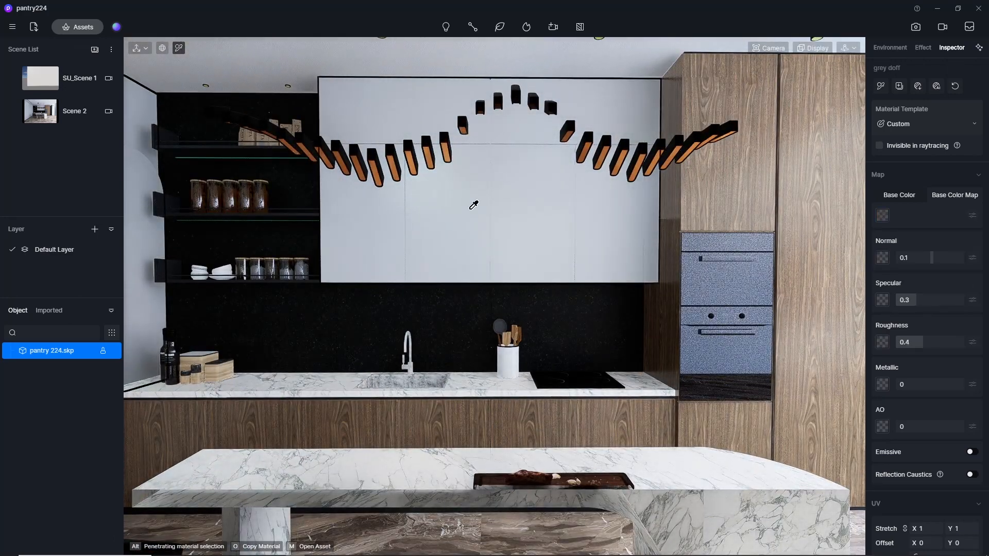
pyautogui.scroll(-5, 473, 205)
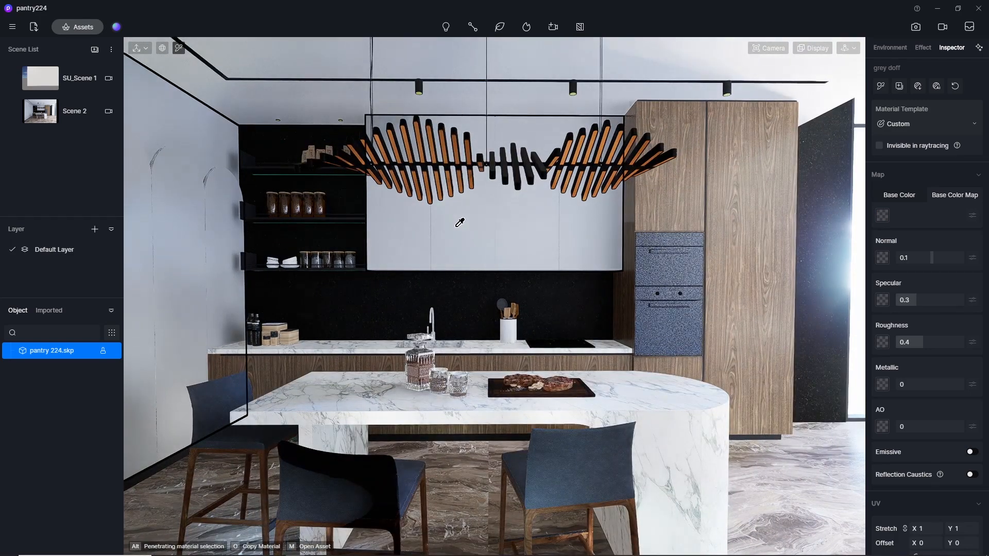
pyautogui.click(917, 257)
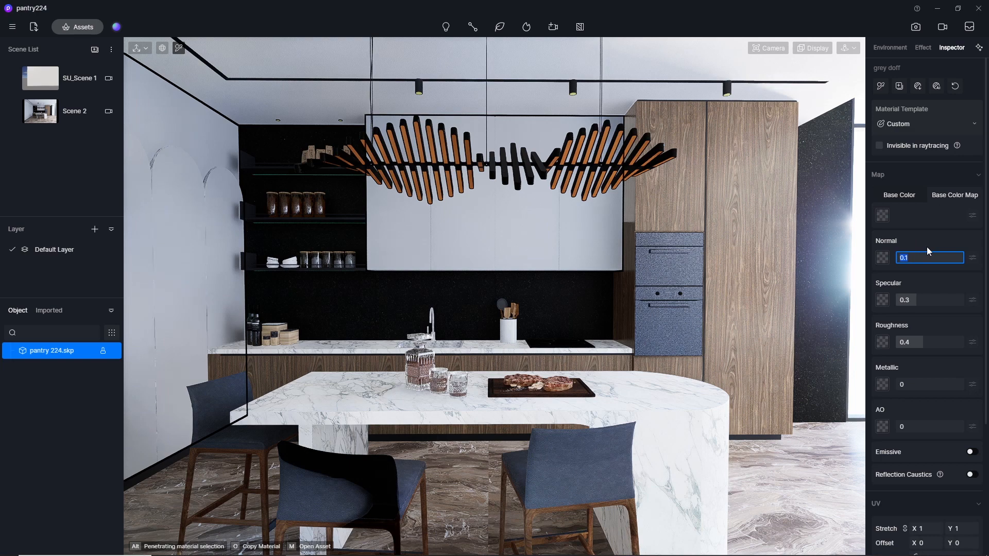
pyautogui.write('0')
pyautogui.press('Return')
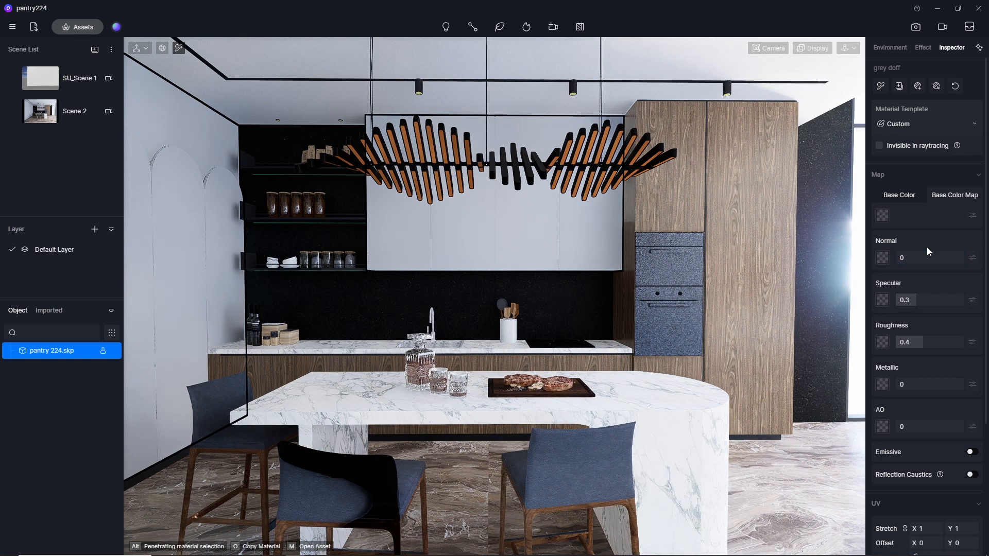
# Set the grey cabinet material's Specular to 0.5 and its Roughness to 0.3.
pyautogui.click(922, 300)
pyautogui.write('0.')
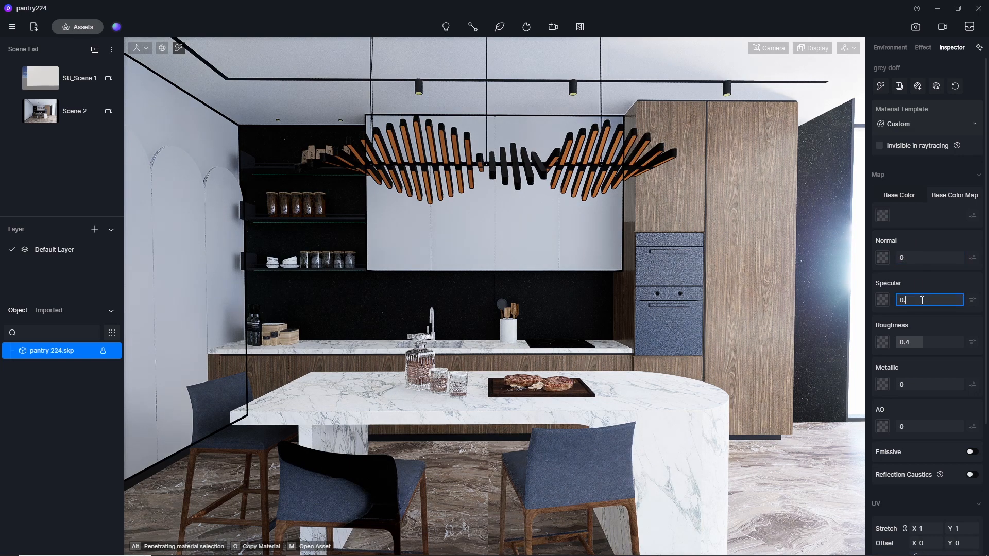
pyautogui.write('5')
pyautogui.press('Return')
pyautogui.click(917, 342)
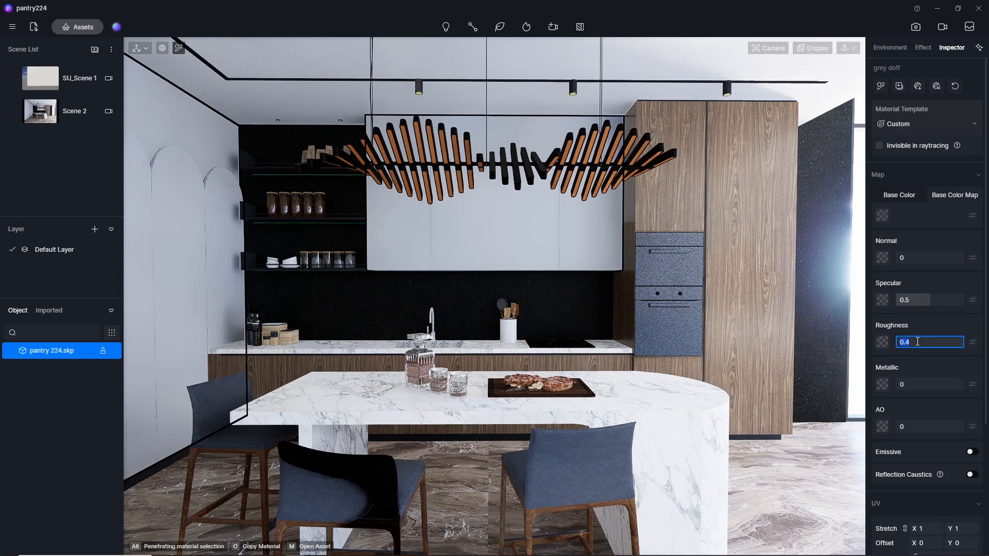
pyautogui.press('Return')
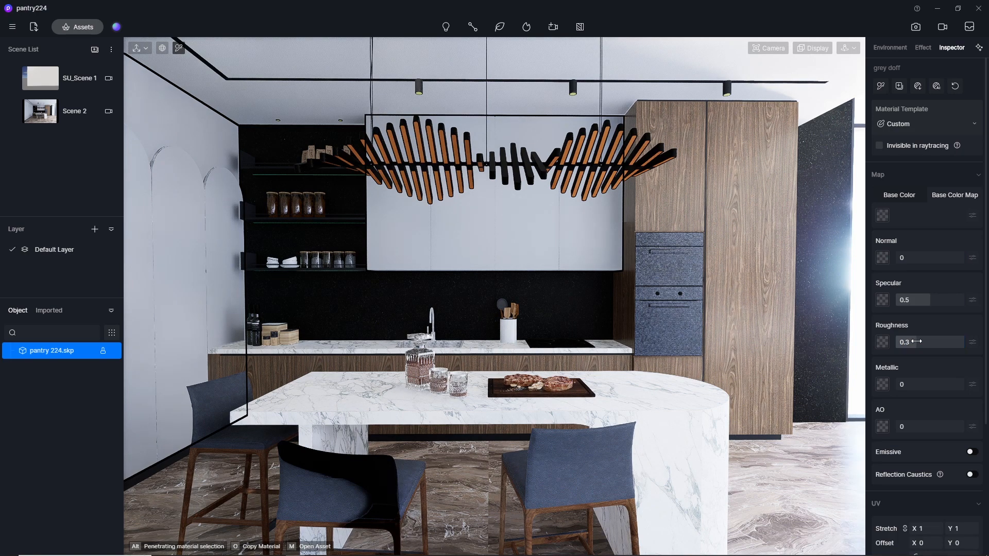
# Pick the pendant lamp's black body material and set Normal to 0, Specular to 0.5 and Roughness to 0.3.
pyautogui.scroll(5, 517, 131)
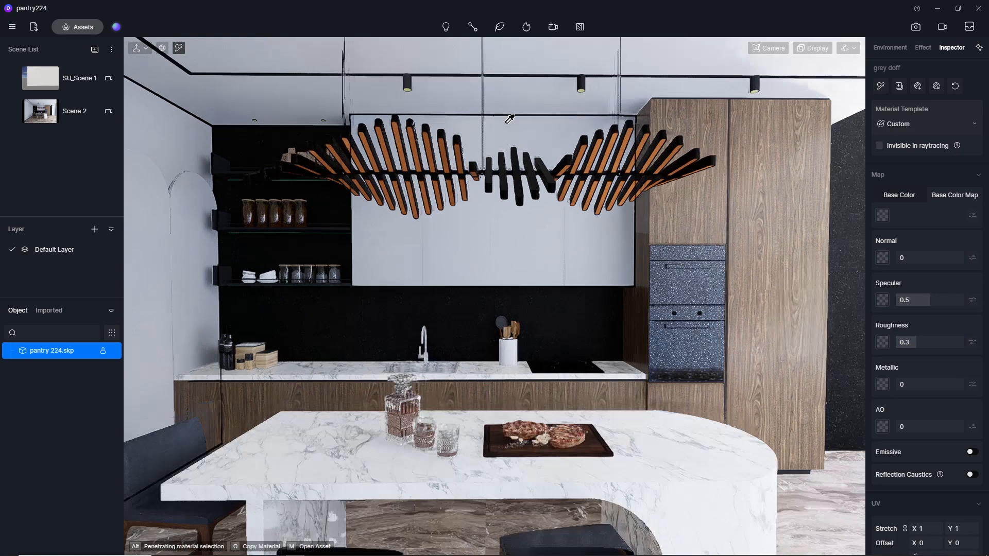
pyautogui.click(519, 166)
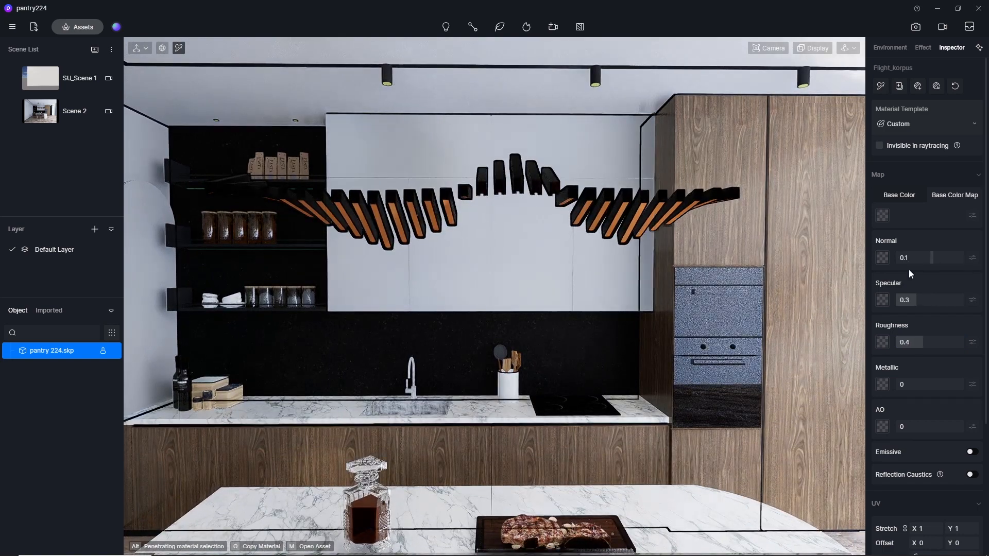
pyautogui.click(922, 260)
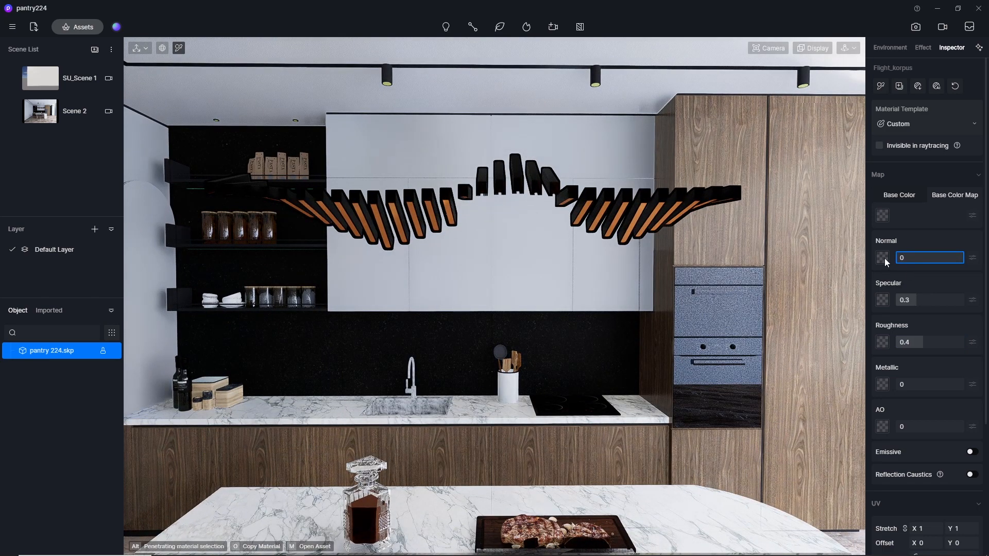
pyautogui.click(919, 301)
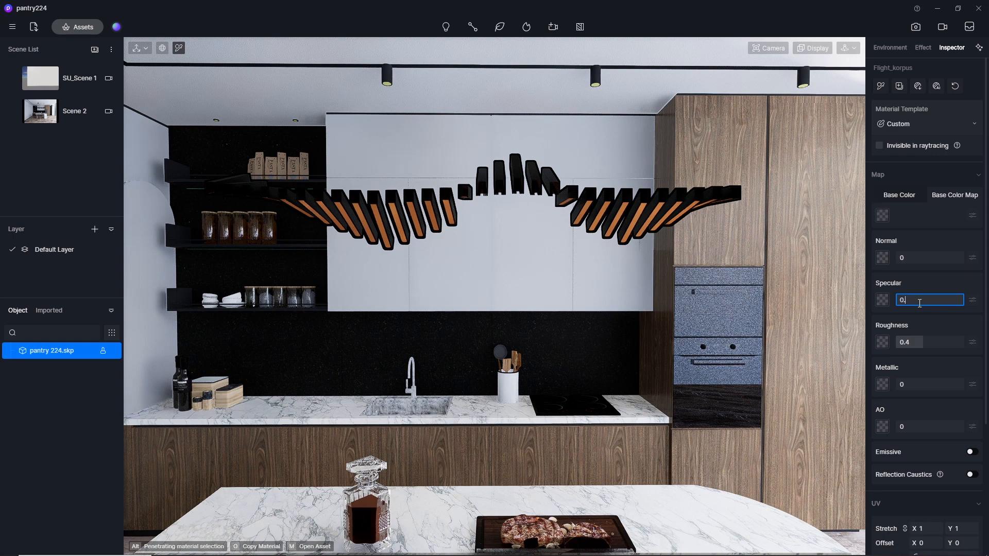
pyautogui.press('Return')
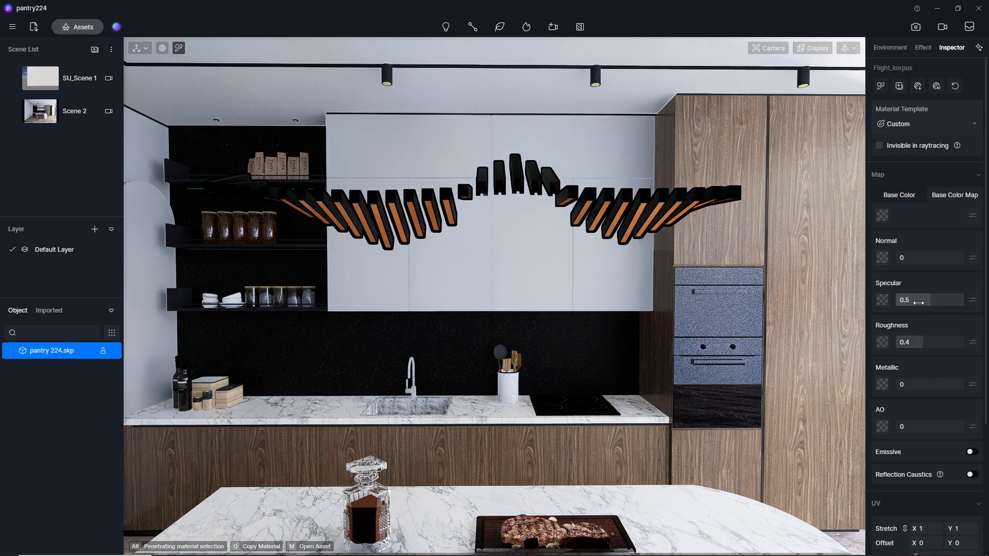
pyautogui.click(915, 343)
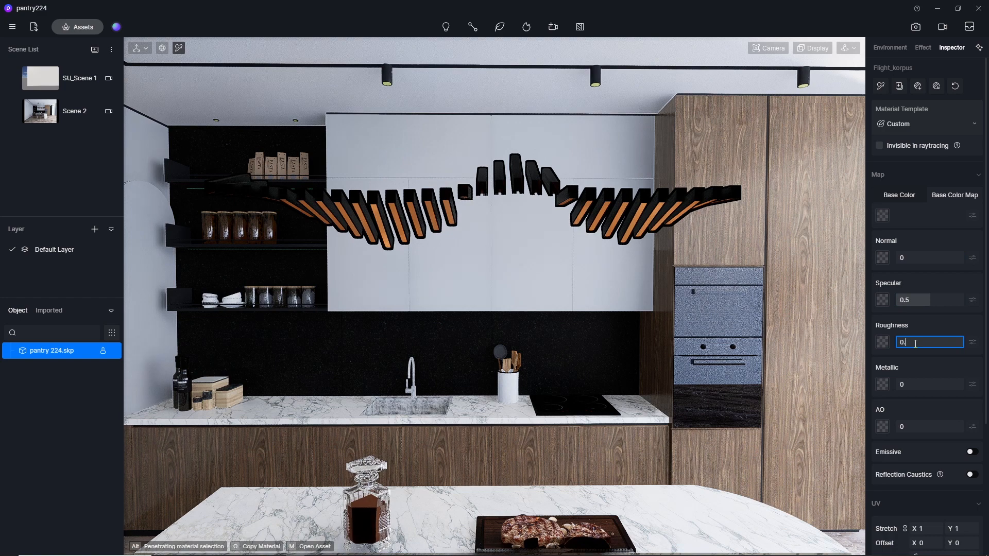
pyautogui.press('Return')
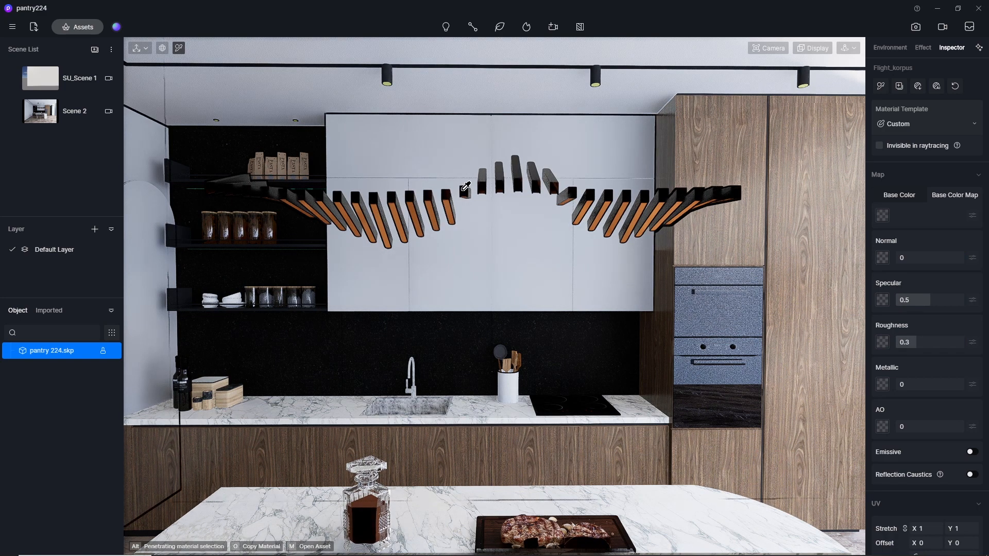
# Pick the black material of the ceiling track light and set Normal to 0, Specular to 0.5 and Roughness to 0.3.
pyautogui.scroll(-5, 466, 187)
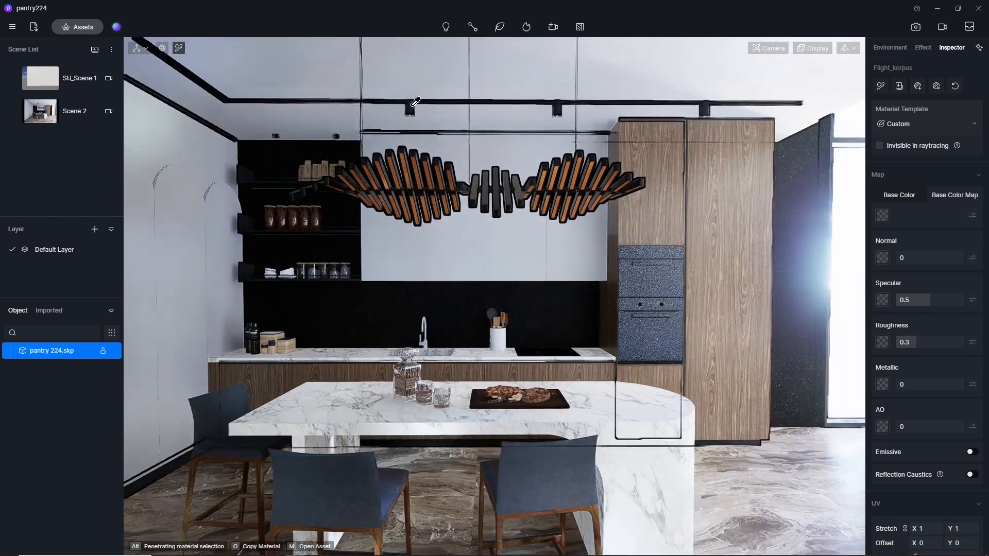
pyautogui.click(416, 102)
pyautogui.click(928, 256)
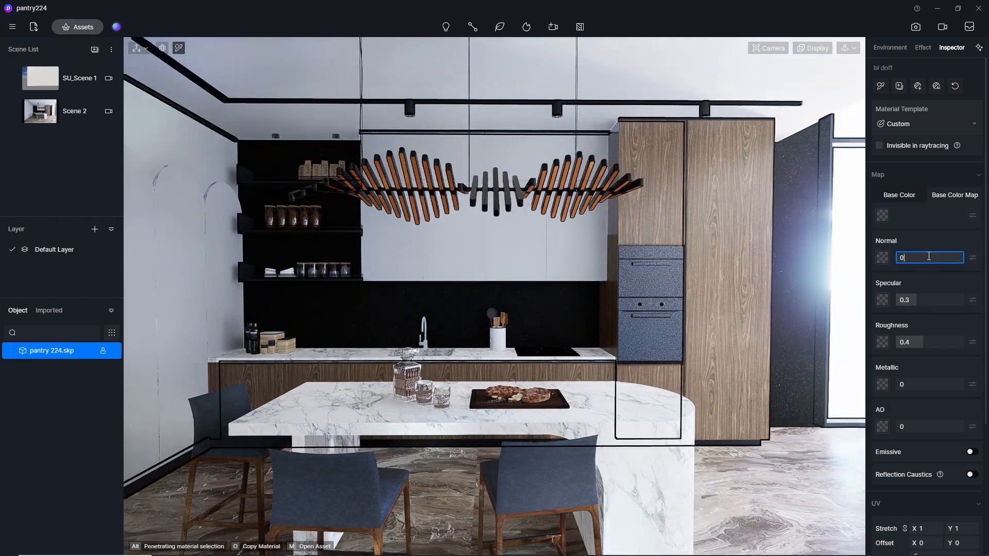
pyautogui.press('Return')
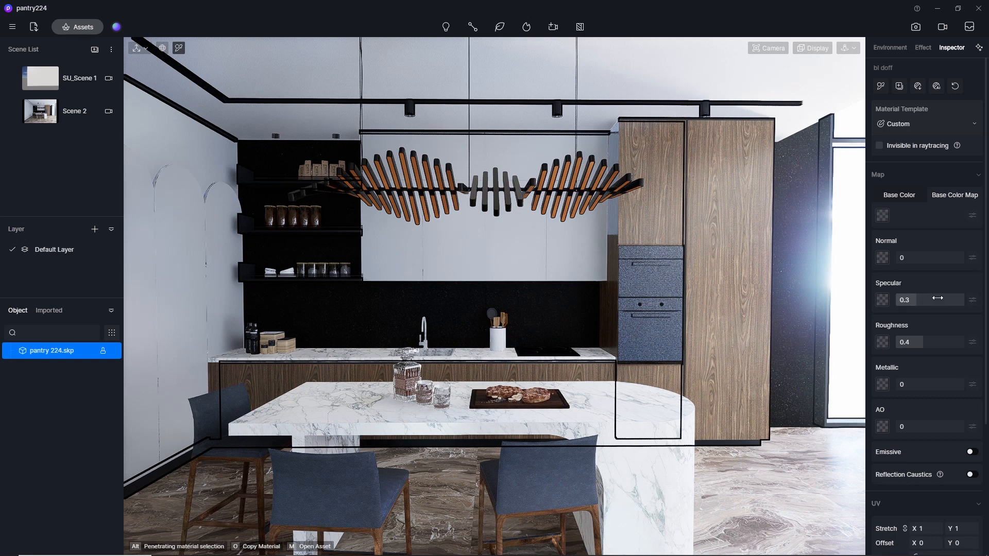
pyautogui.click(937, 298)
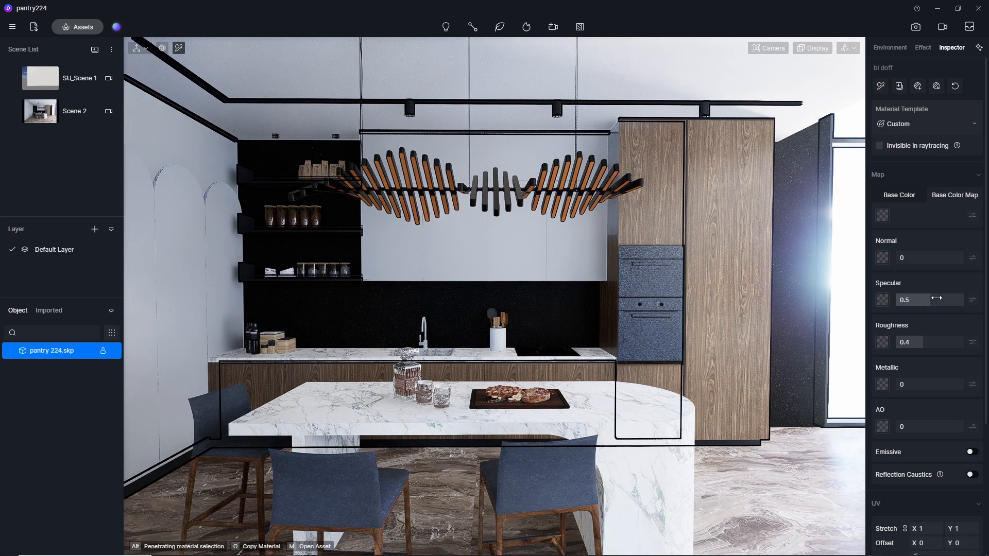
pyautogui.click(918, 342)
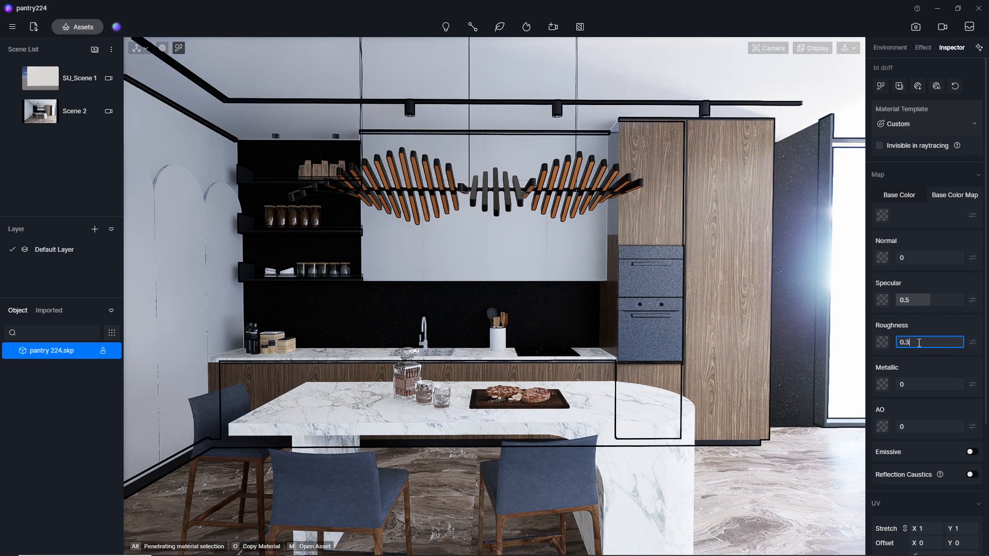
pyautogui.press('Return')
pyautogui.scroll(-3, 386, 521)
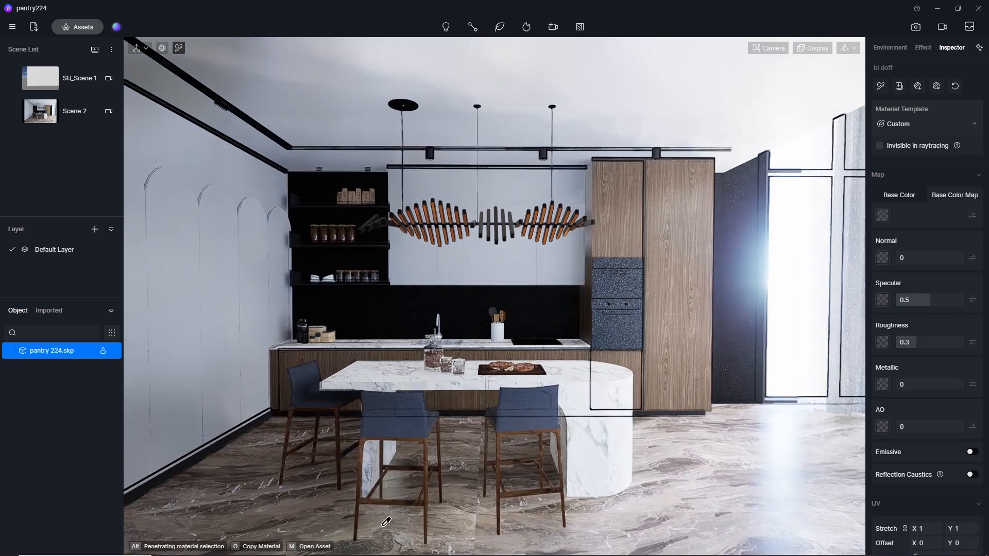
pyautogui.scroll(4, 387, 521)
pyautogui.scroll(-3, 378, 484)
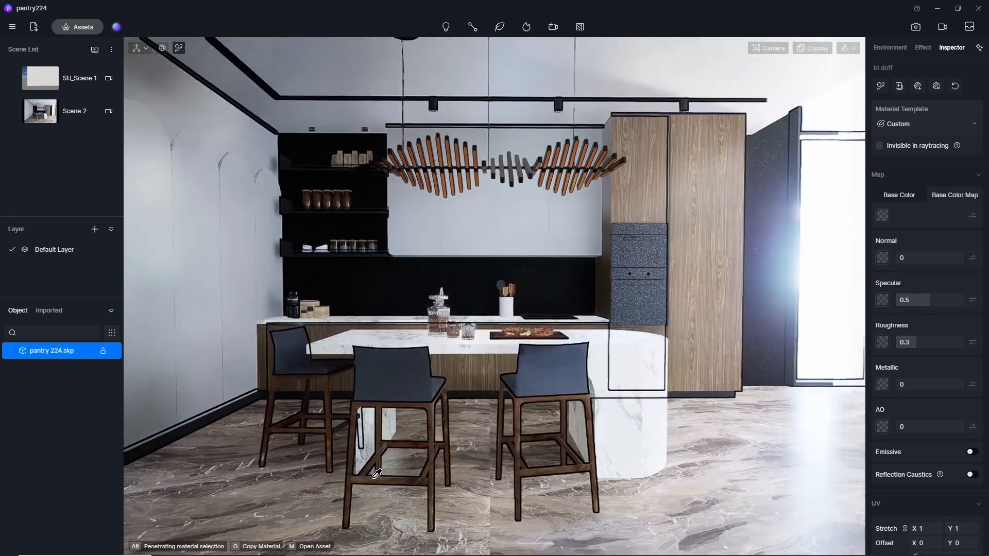
# Generate AI texture maps for the bar stools' wooden frame material and set its Normal to 0.1.
pyautogui.click(375, 476)
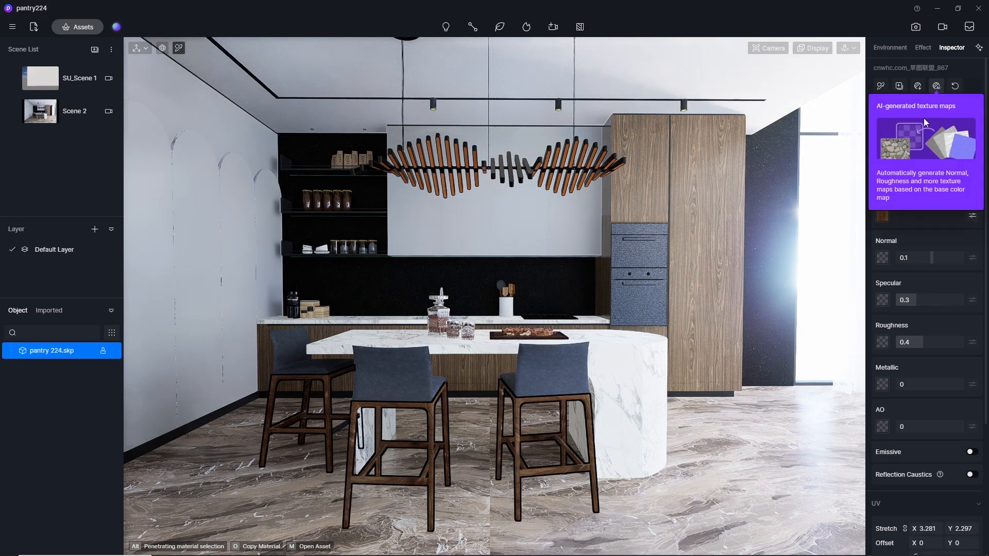
pyautogui.click(937, 91)
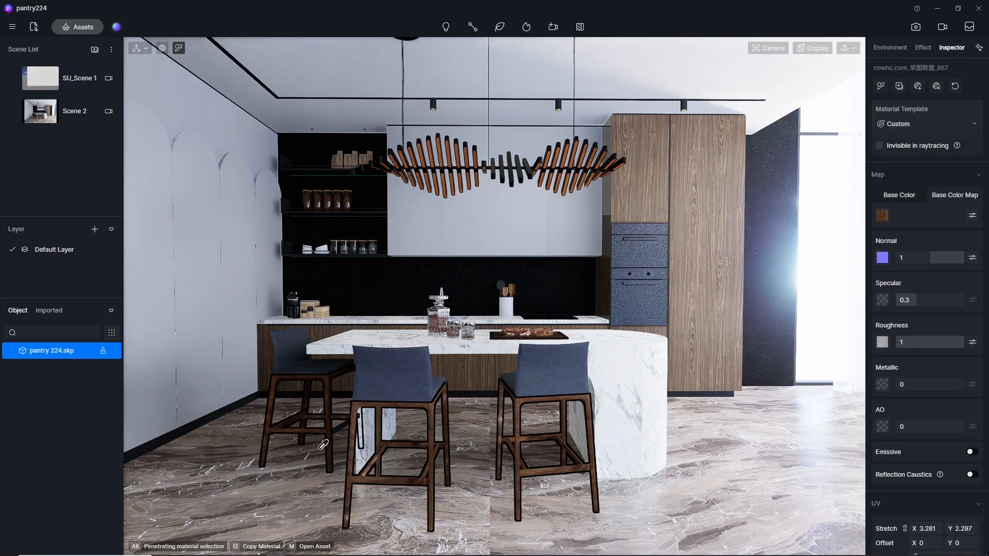
pyautogui.click(914, 257)
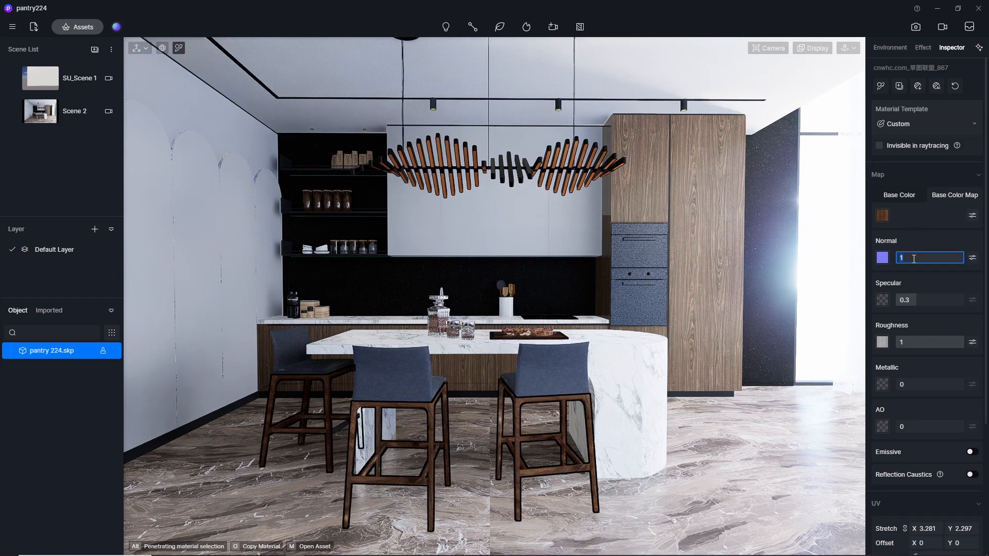
pyautogui.press('Return')
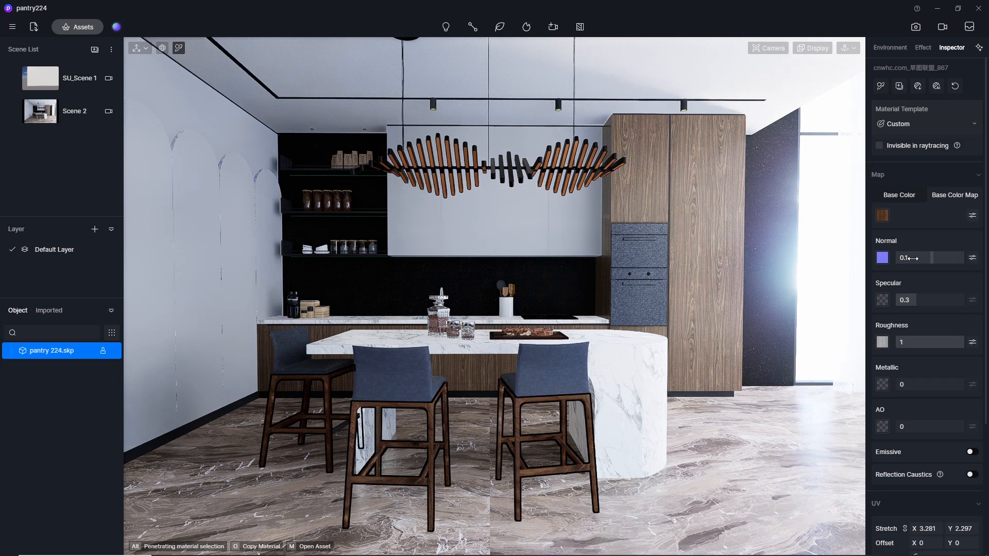
# Set the stool wood material's Specular to 0.5 and its Roughness to 0.3.
pyautogui.click(921, 299)
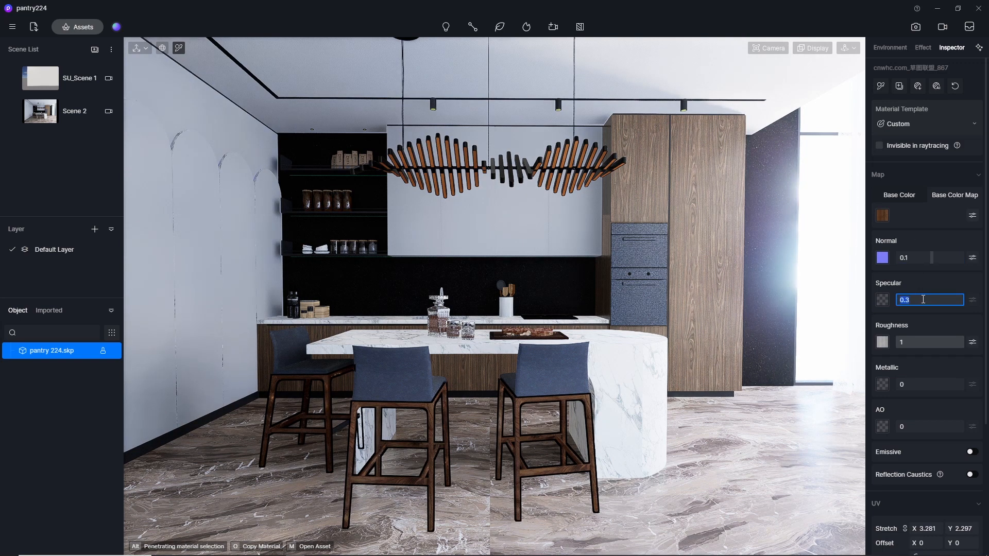
pyautogui.press('Return')
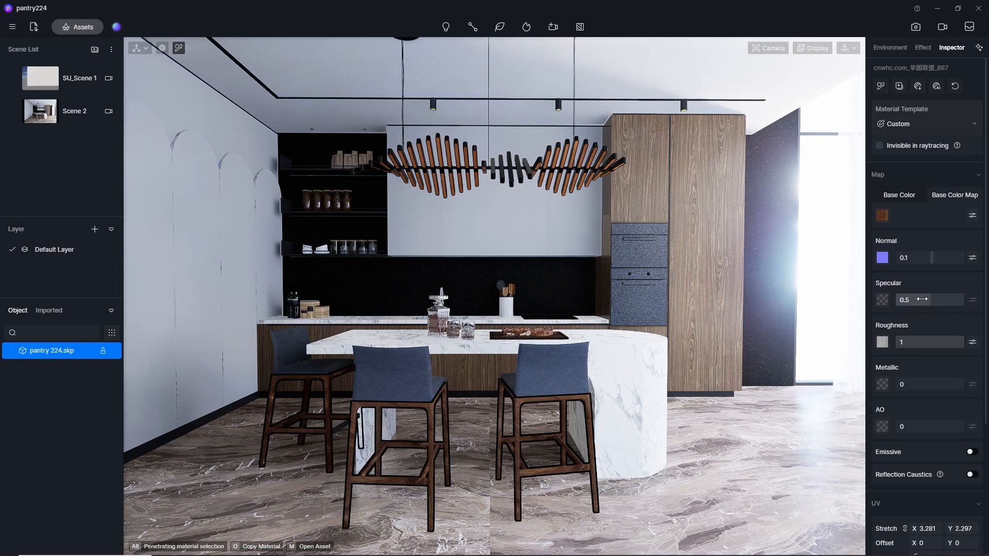
pyautogui.click(919, 346)
pyautogui.press('Return')
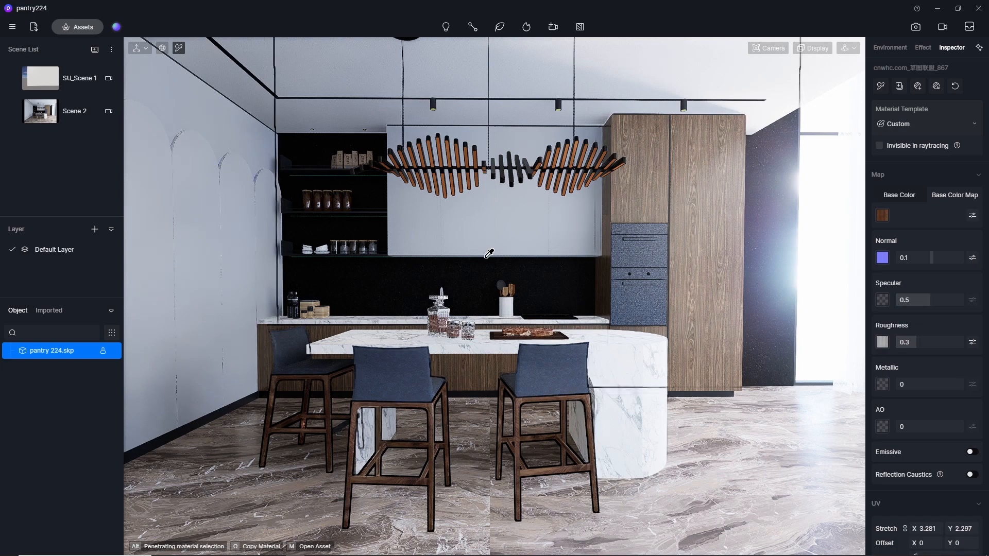
# Pick the black marble wall material of the backsplash behind the sink and generate AI texture maps for it.
pyautogui.scroll(5, 497, 302)
pyautogui.moveTo(497, 301); pyautogui.dragTo(514, 286, button='middle')
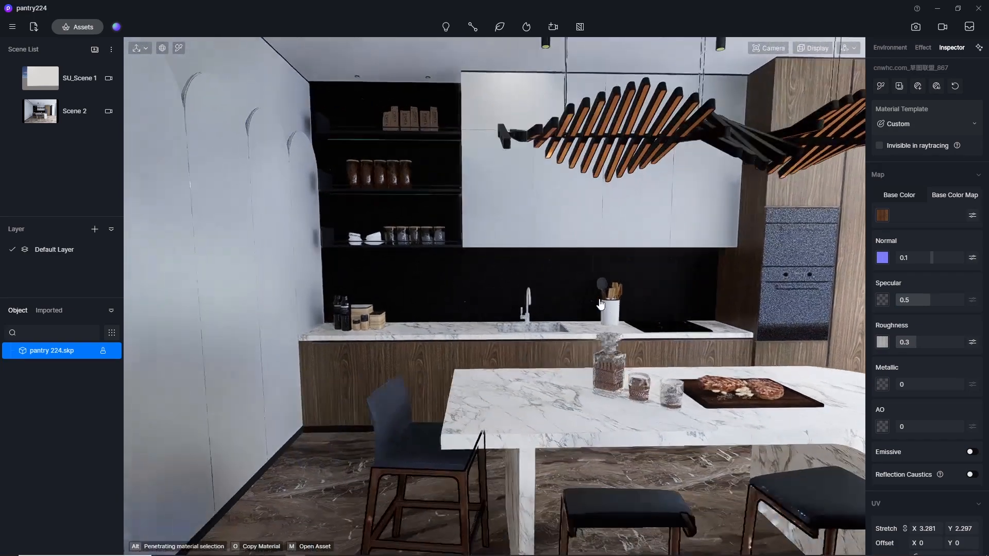
pyautogui.scroll(3, 501, 282)
pyautogui.scroll(5, 504, 282)
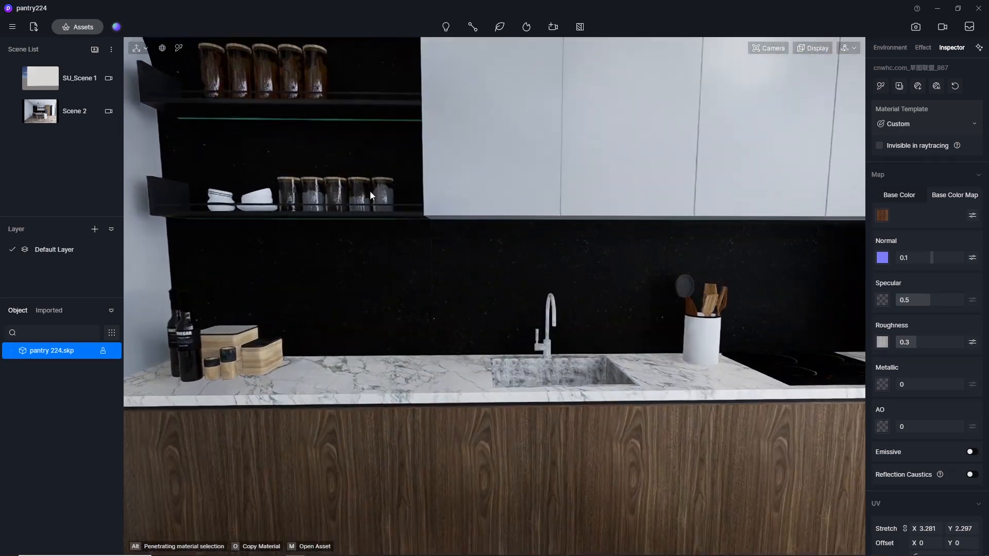
pyautogui.click(178, 48)
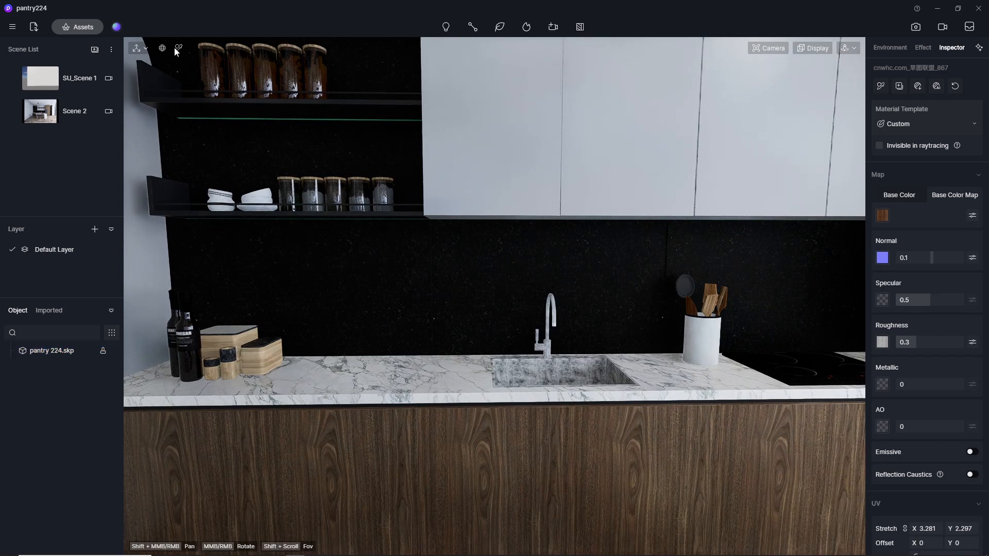
pyautogui.click(473, 282)
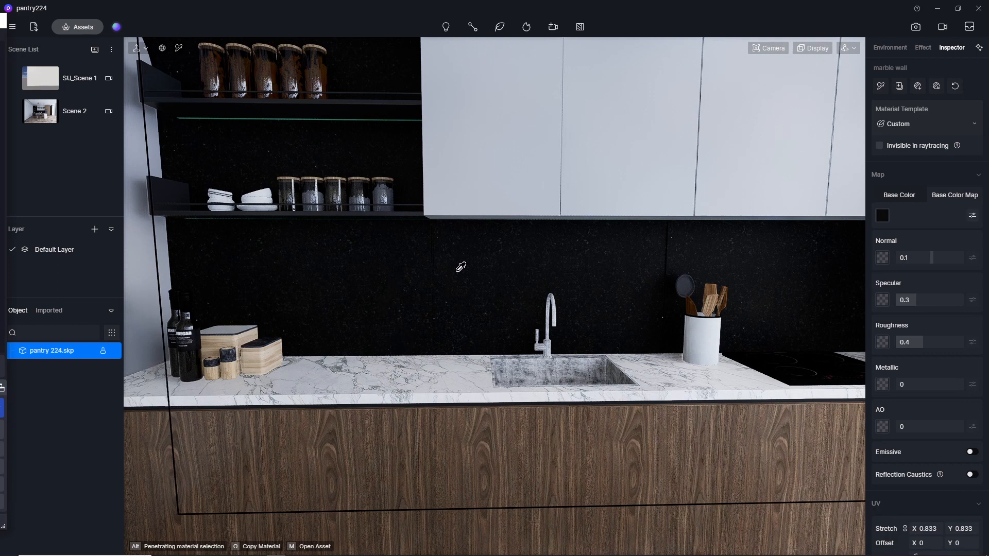
pyautogui.scroll(1, 461, 267)
pyautogui.scroll(-1, 421, 309)
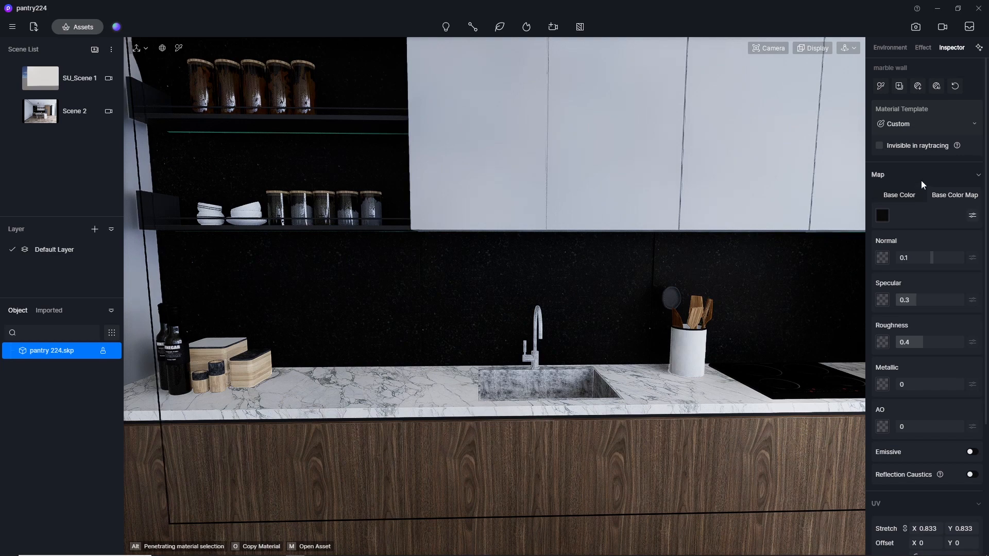
pyautogui.click(933, 87)
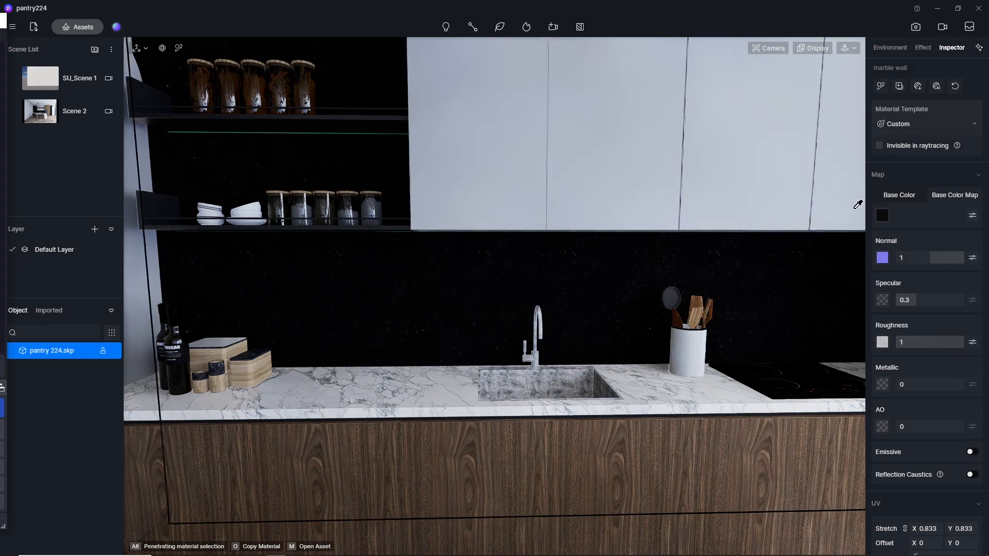
# Set the black marble backsplash material's Normal to 0, Specular to 0.5 and Roughness to 0.2.
pyautogui.click(912, 259)
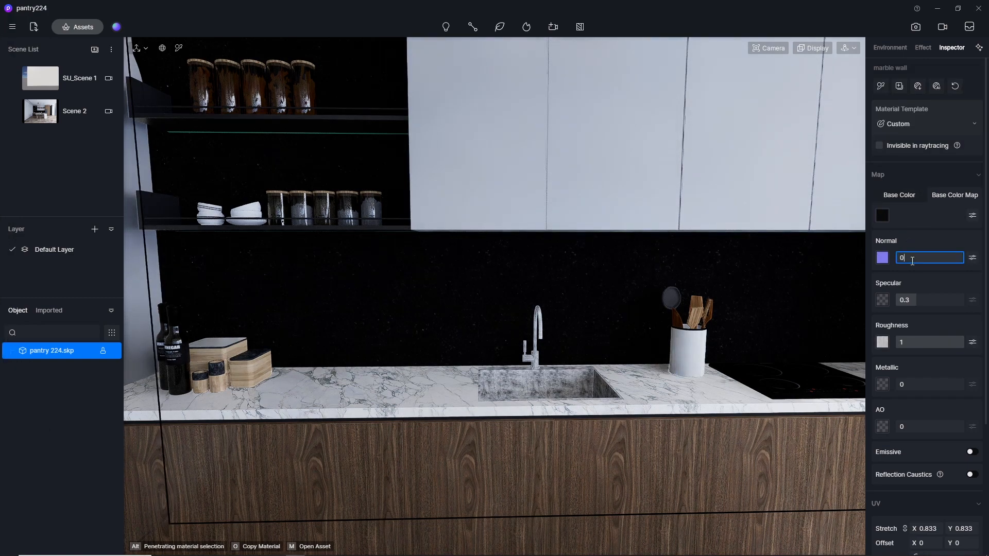
pyautogui.write('0')
pyautogui.click(916, 298)
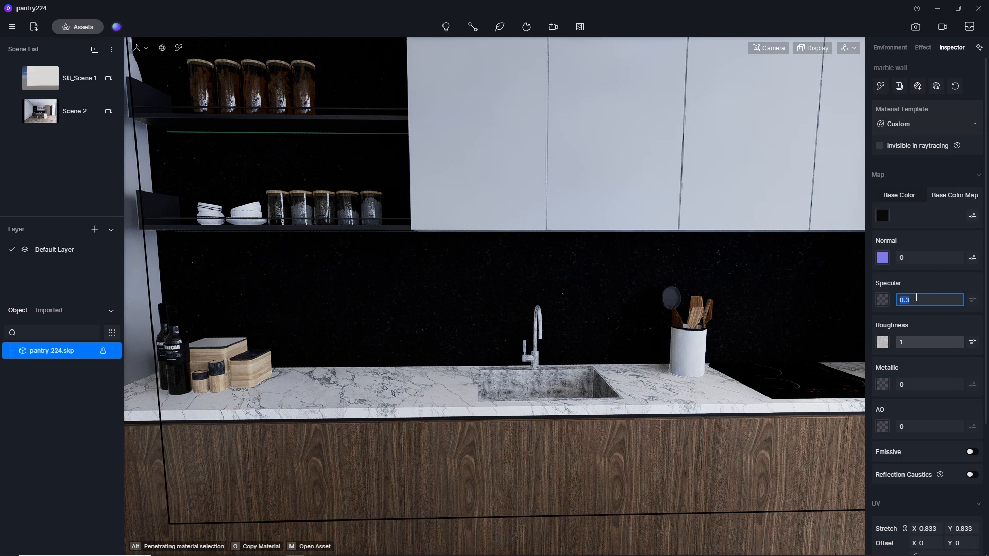
pyautogui.write('0.5')
pyautogui.press('Return')
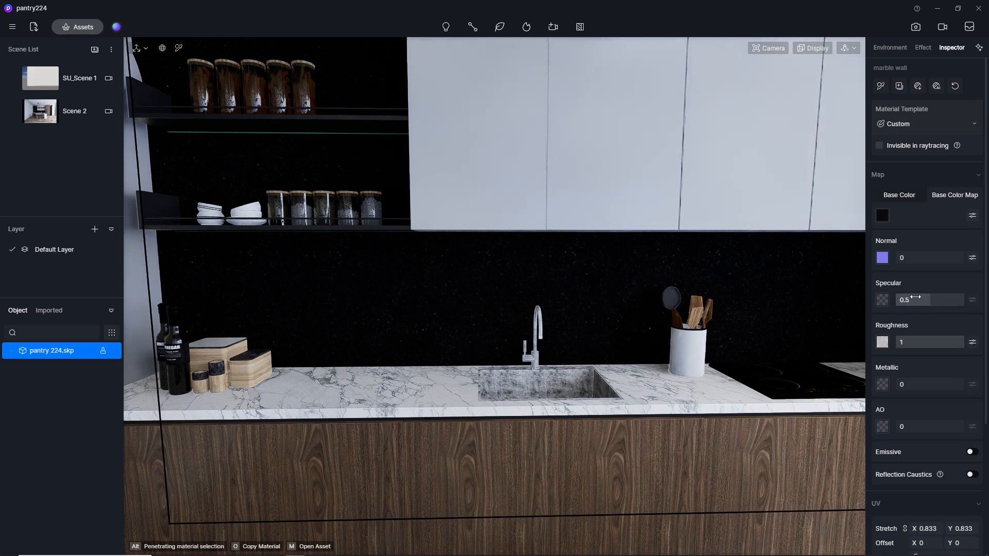
pyautogui.click(921, 340)
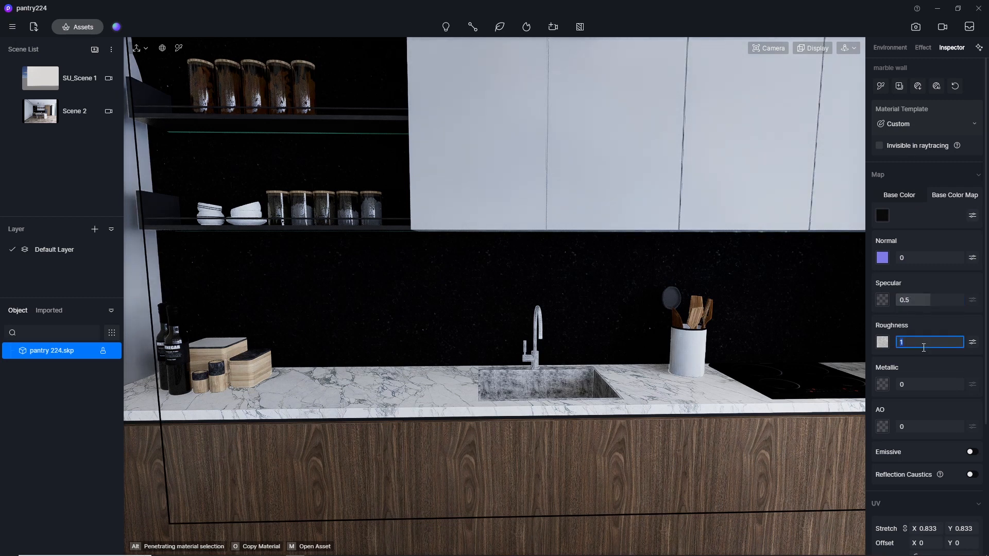
pyautogui.write('0.2')
pyautogui.press('Return')
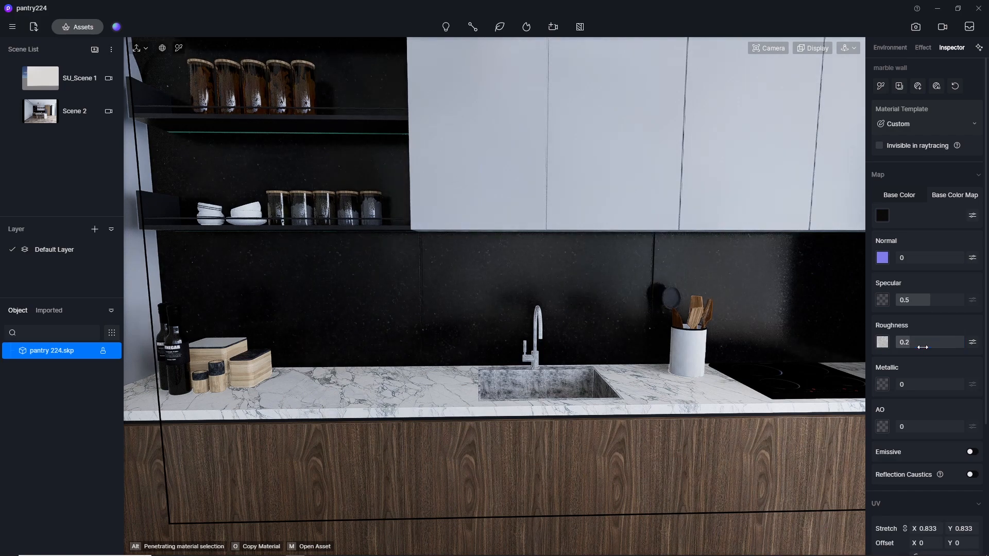
# Try a Roughness of 0.1 on the black marble backsplash and check its reflections from several angles.
pyautogui.scroll(-3, 220, 297)
pyautogui.moveTo(484, 283); pyautogui.dragTo(682, 291, button='middle')
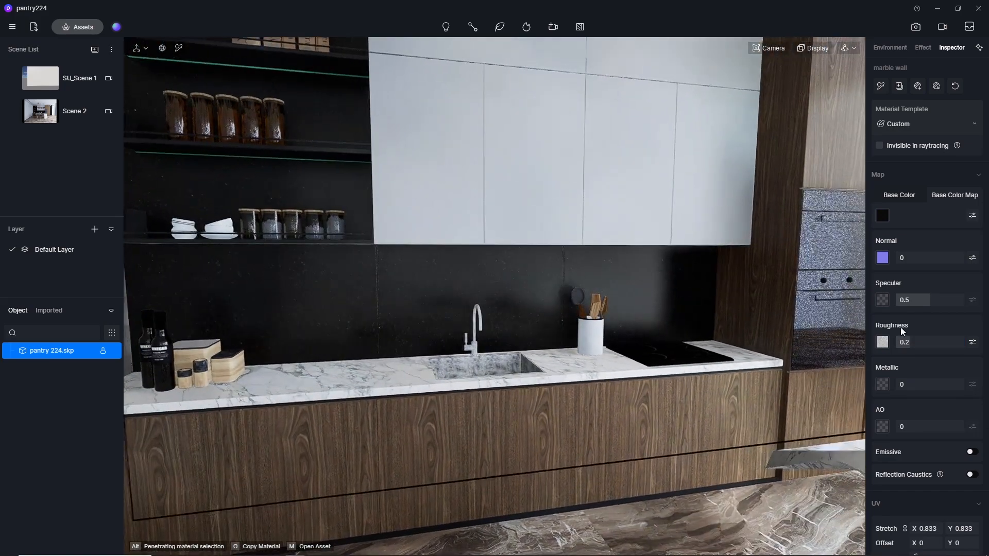
pyautogui.click(925, 347)
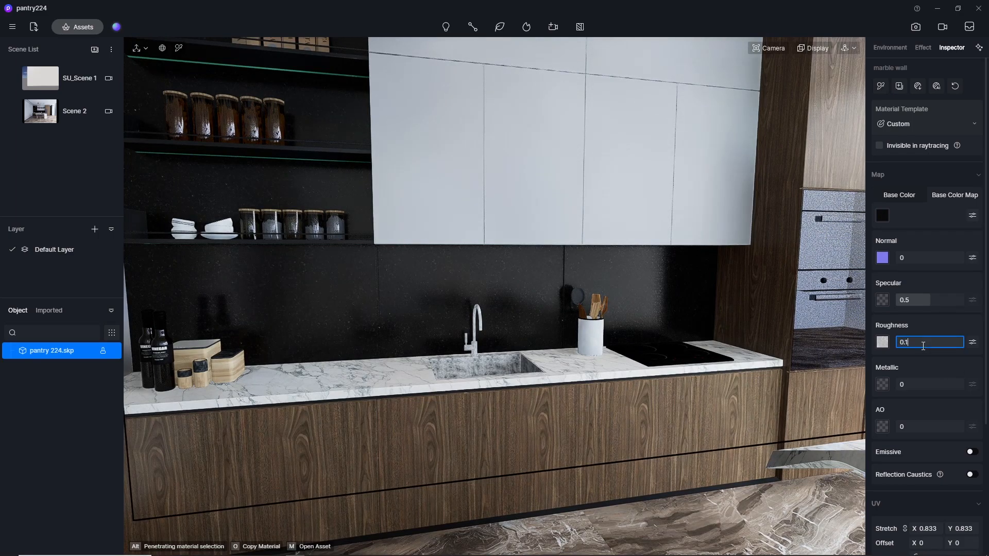
pyautogui.press('Return')
pyautogui.moveTo(526, 316); pyautogui.dragTo(309, 307, button='middle')
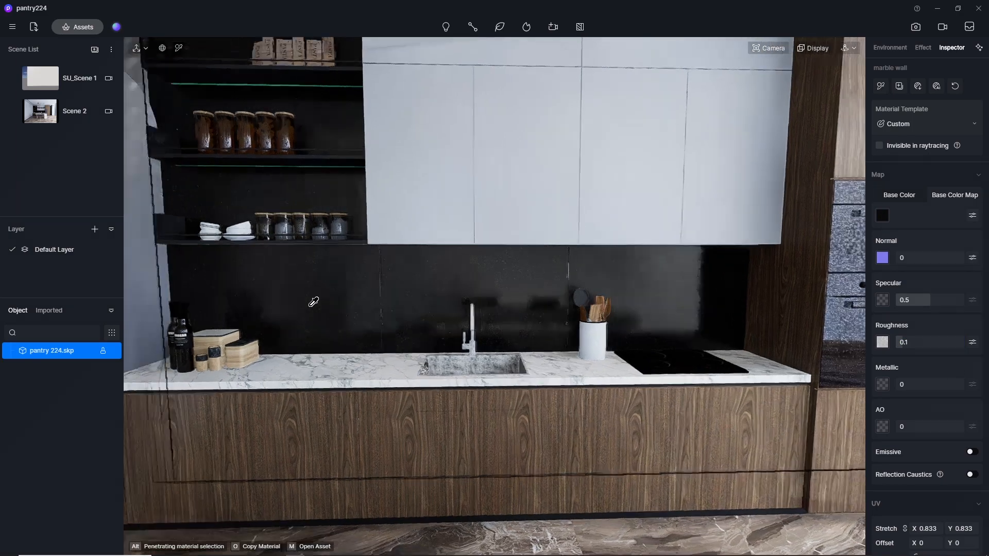
pyautogui.scroll(-5, 313, 301)
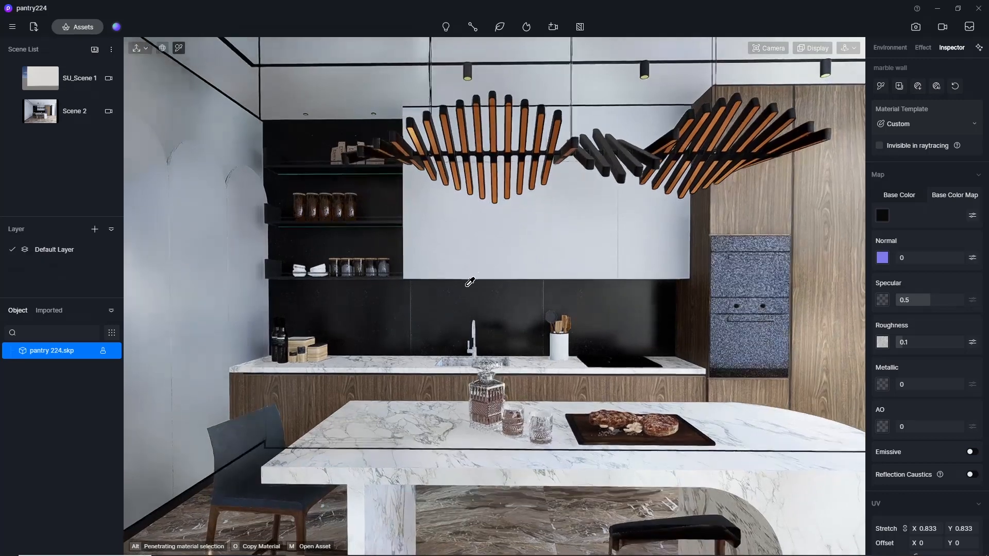
# Set the black marble backsplash material's Roughness back to 0.2.
pyautogui.click(921, 341)
pyautogui.write('0.')
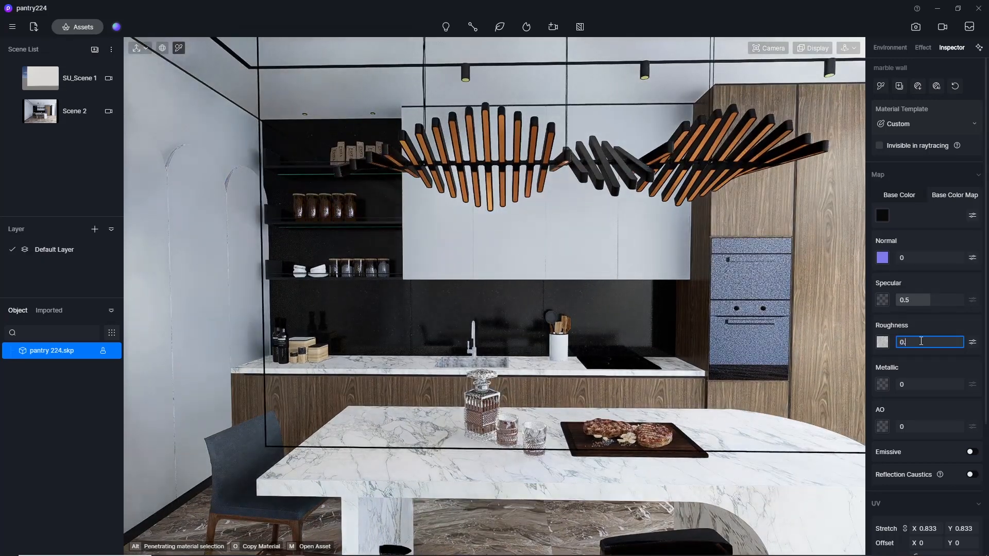
pyautogui.write('2')
pyautogui.press('Return')
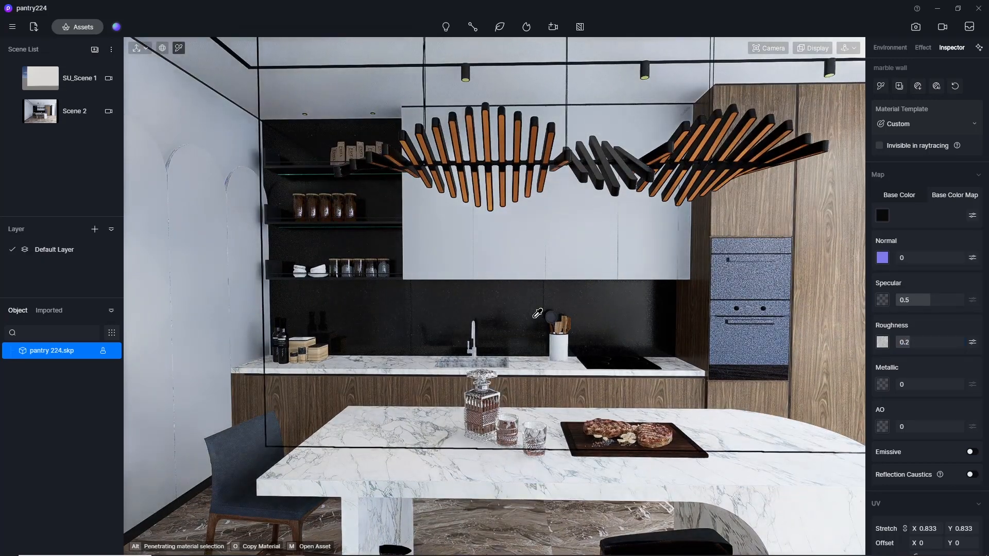
# Open the Metal category of the online material library while keeping the sink area in view.
pyautogui.scroll(4, 360, 285)
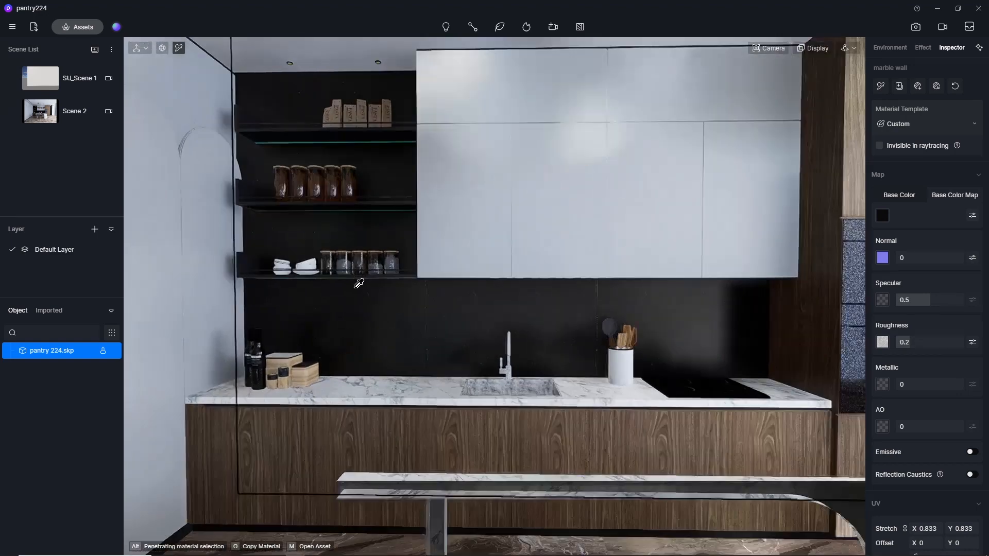
pyautogui.moveTo(477, 344); pyautogui.dragTo(471, 441, button='right')
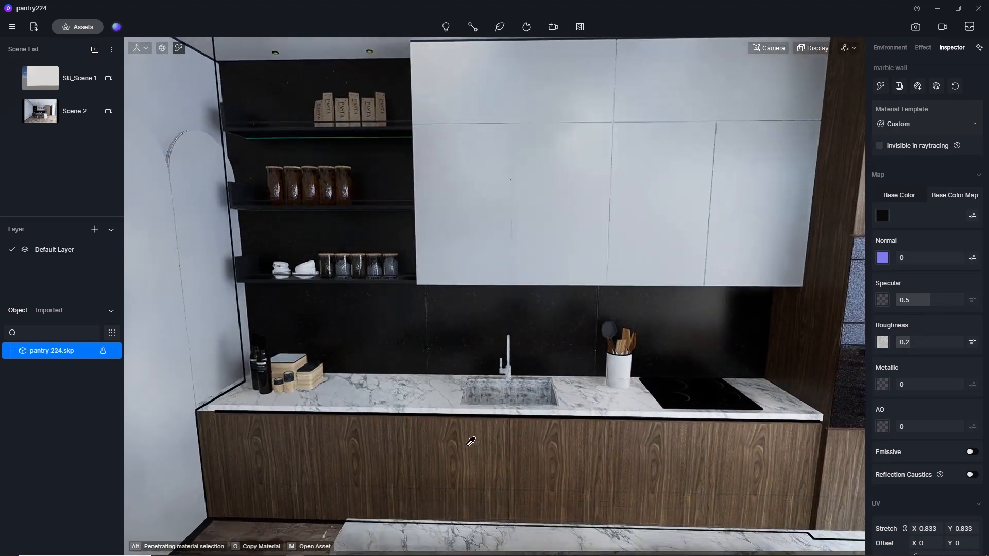
pyautogui.scroll(-2, 288, 324)
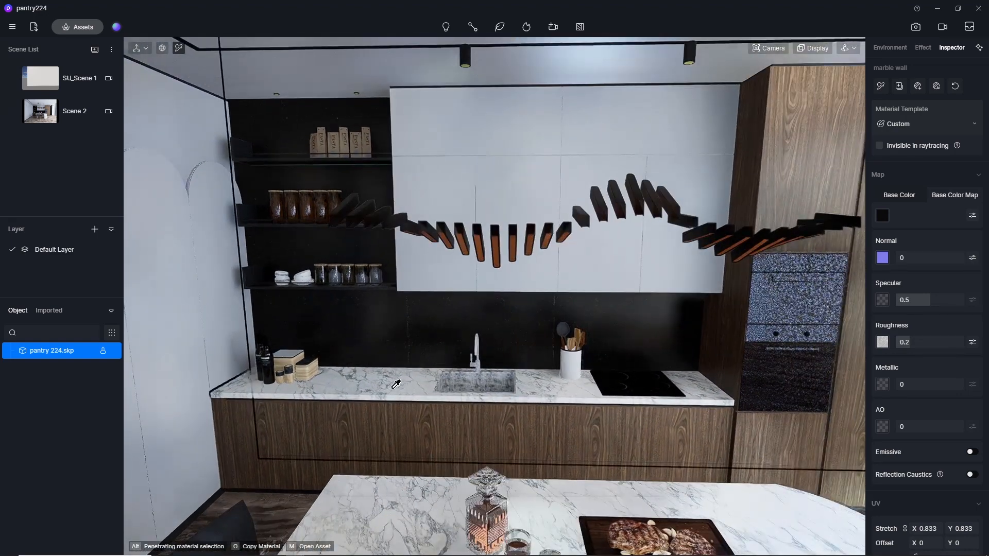
pyautogui.scroll(6, 494, 386)
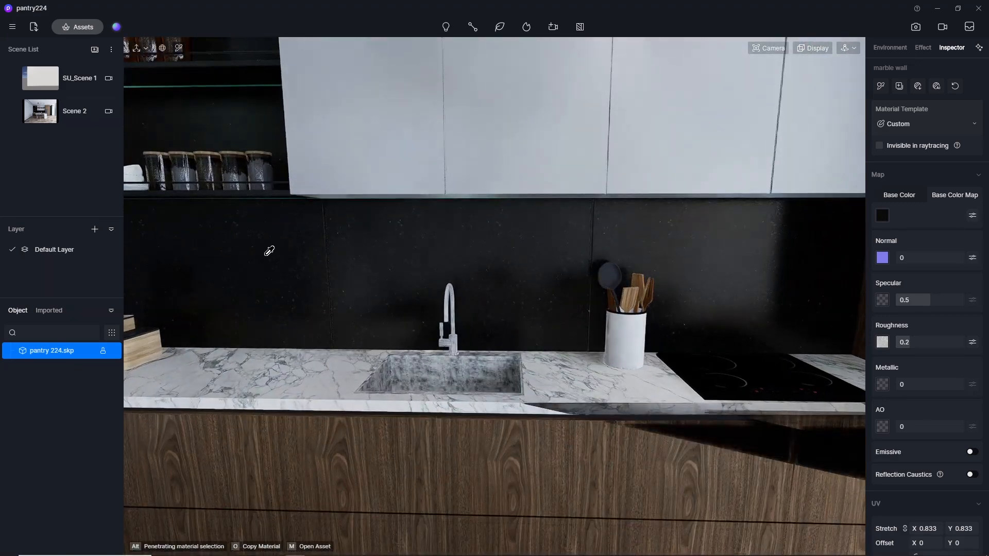
pyautogui.click(75, 27)
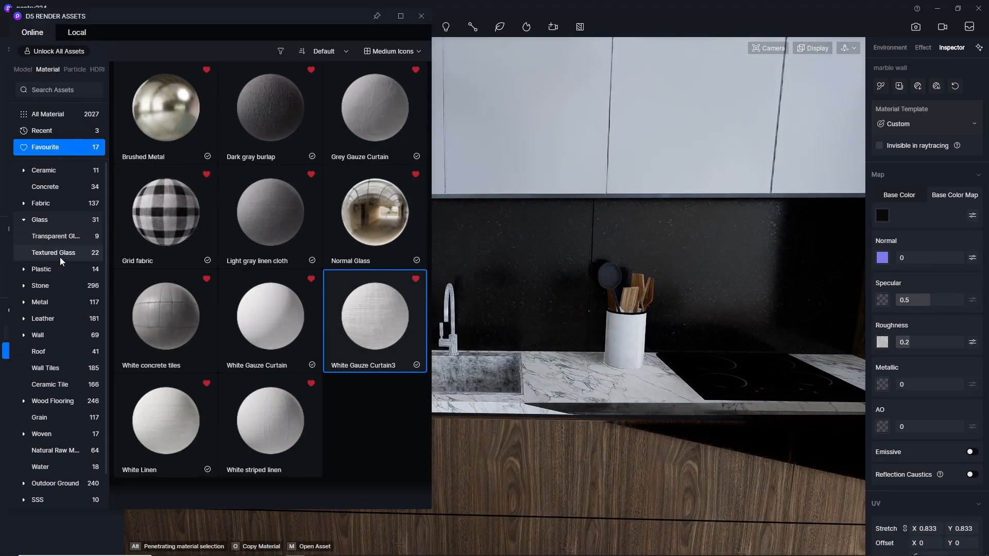
pyautogui.click(50, 302)
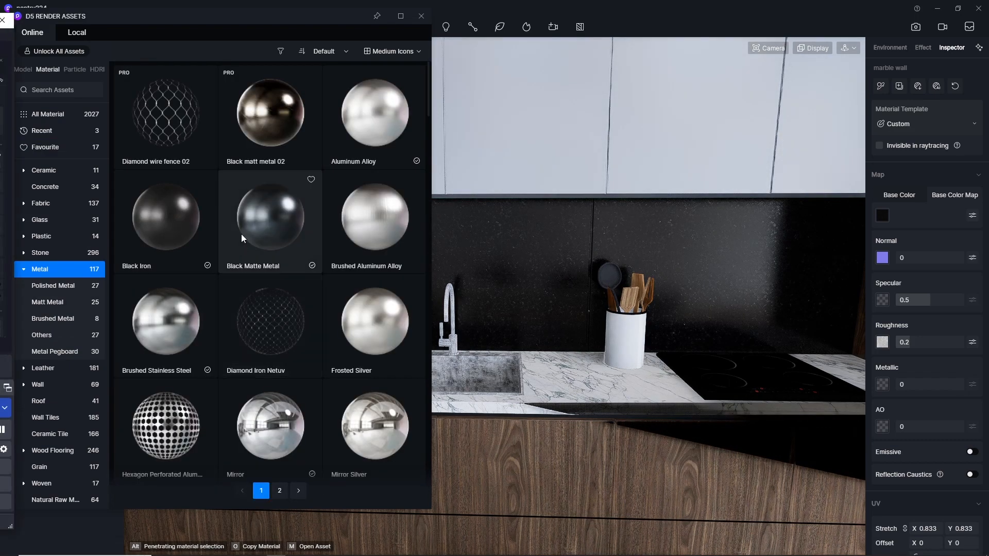
# Apply the Brushed Stainless Steel library material to the kitchen sink and faucet, and close the asset library.
pyautogui.scroll(-3, 332, 328)
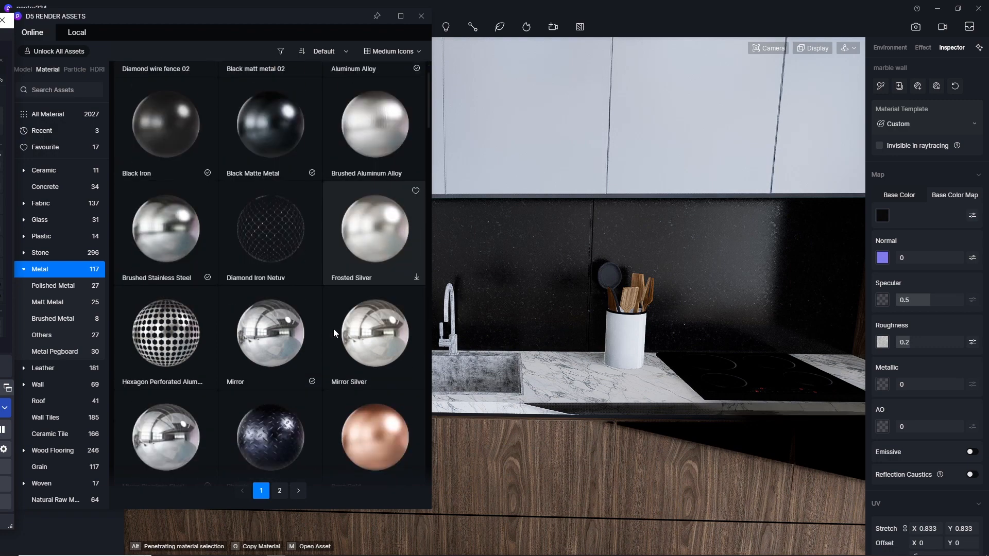
pyautogui.scroll(-5, 333, 328)
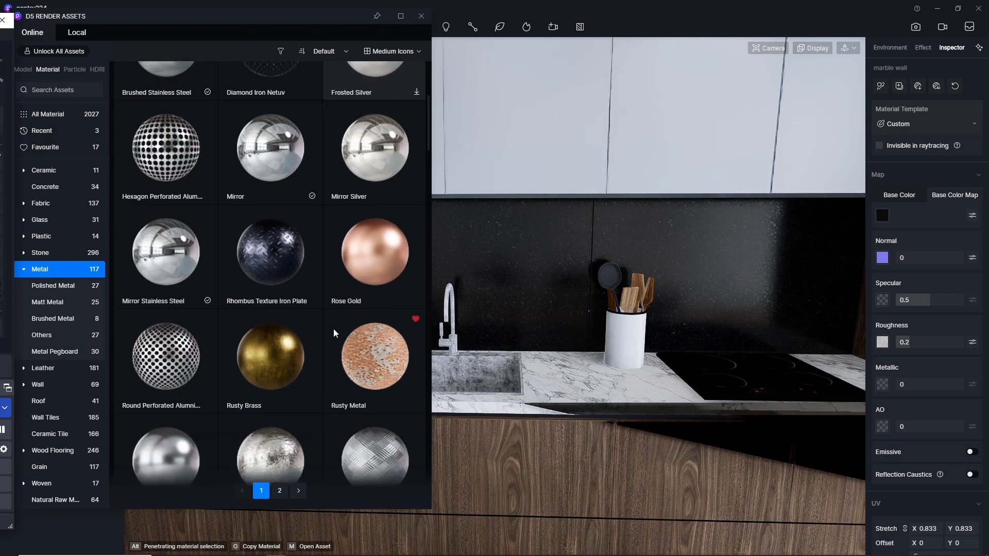
pyautogui.scroll(3, 333, 329)
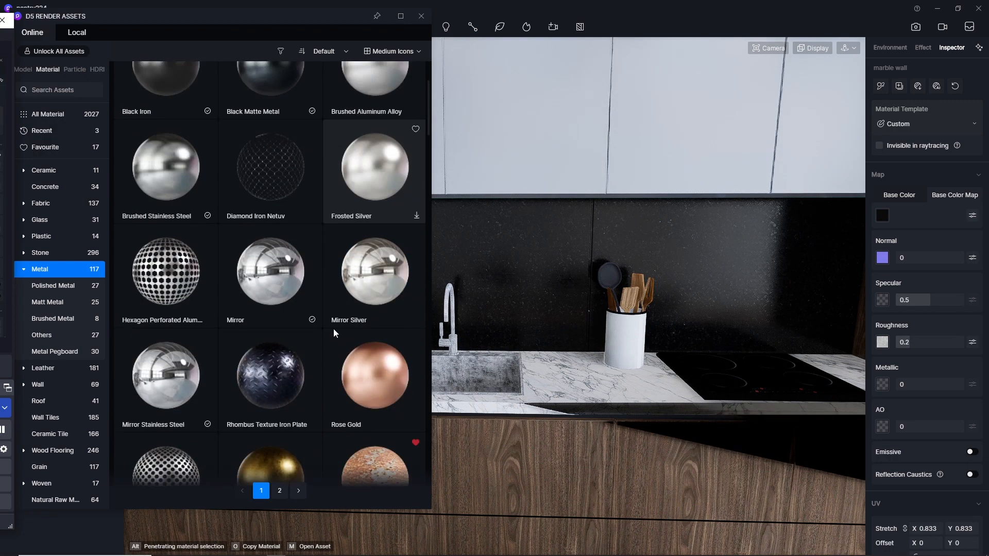
pyautogui.scroll(-1, 332, 329)
pyautogui.scroll(-1, 333, 328)
pyautogui.scroll(4, 333, 329)
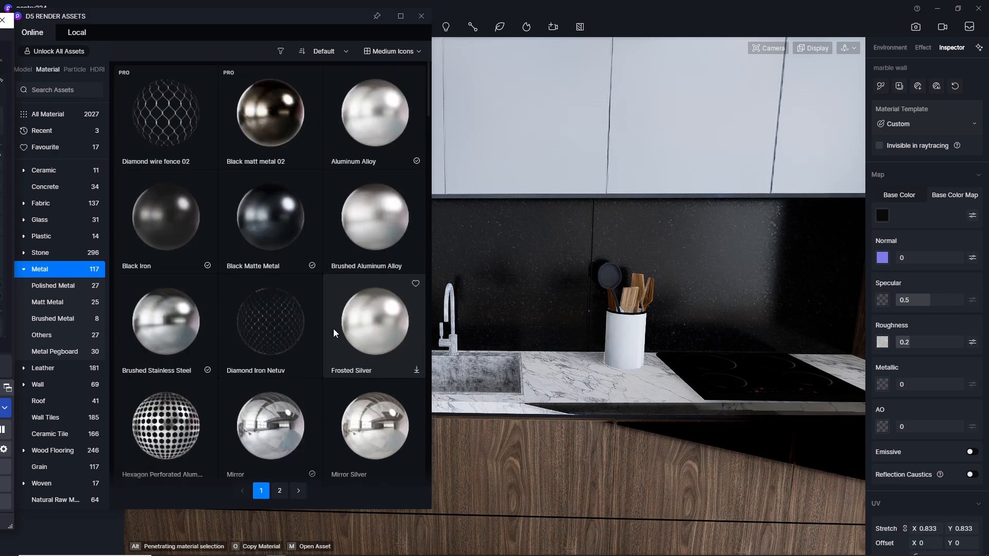
pyautogui.click(159, 322)
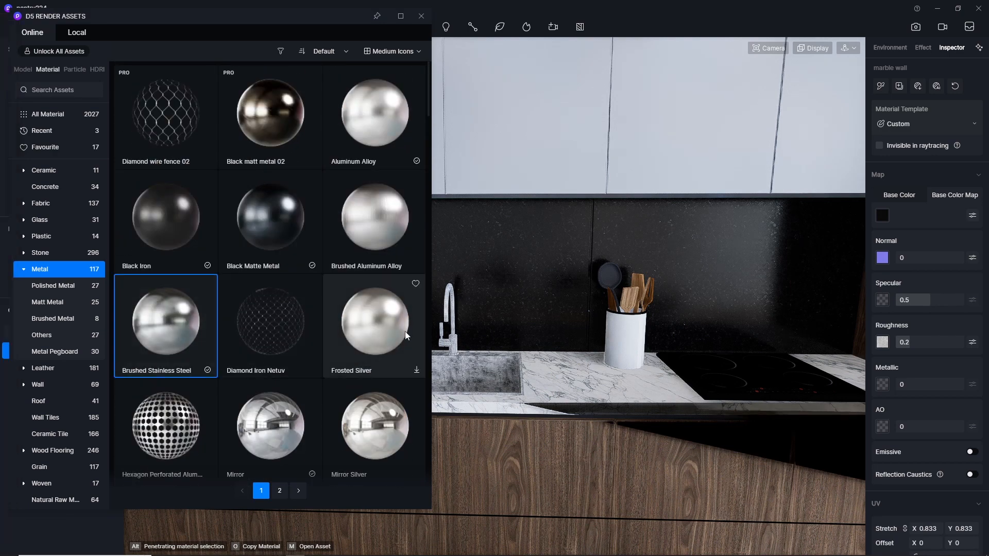
pyautogui.click(474, 363)
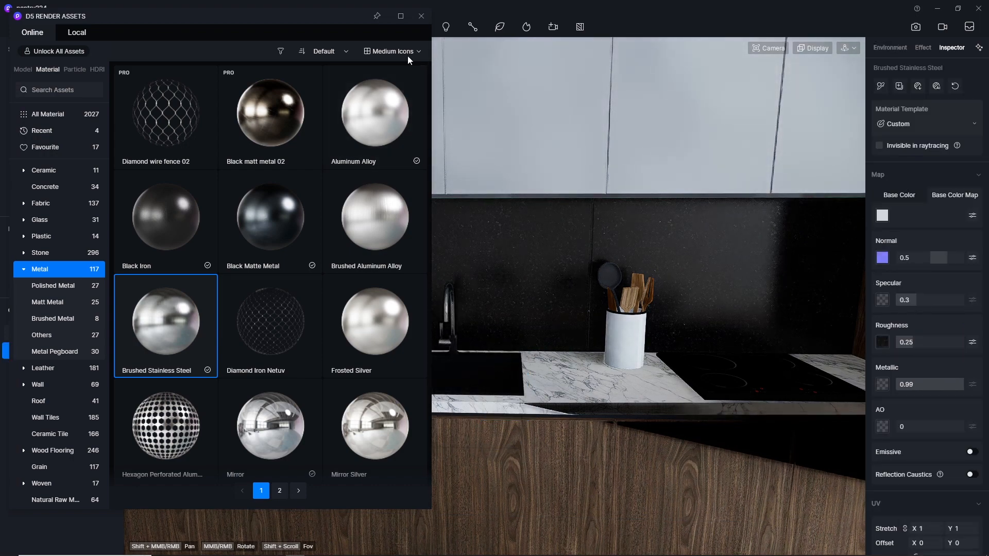
pyautogui.click(419, 23)
# Examine the stainless steel sink and faucet and the rest of the kitchen from near and far viewpoints.
pyautogui.scroll(-3, 444, 426)
pyautogui.scroll(8, 458, 387)
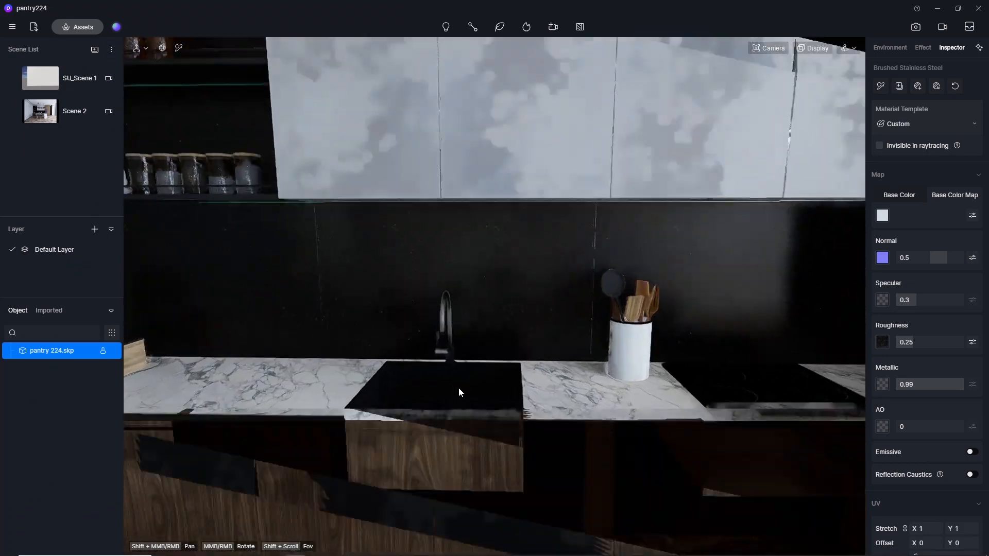
pyautogui.scroll(-5, 460, 389)
pyautogui.scroll(-4, 416, 251)
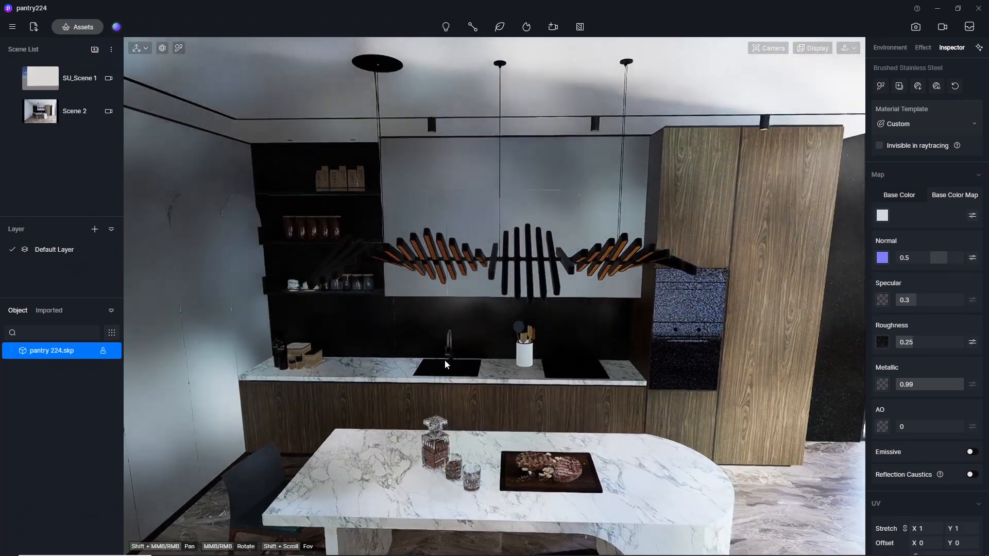
pyautogui.scroll(5, 449, 363)
pyautogui.moveTo(449, 363); pyautogui.dragTo(435, 282, button='middle')
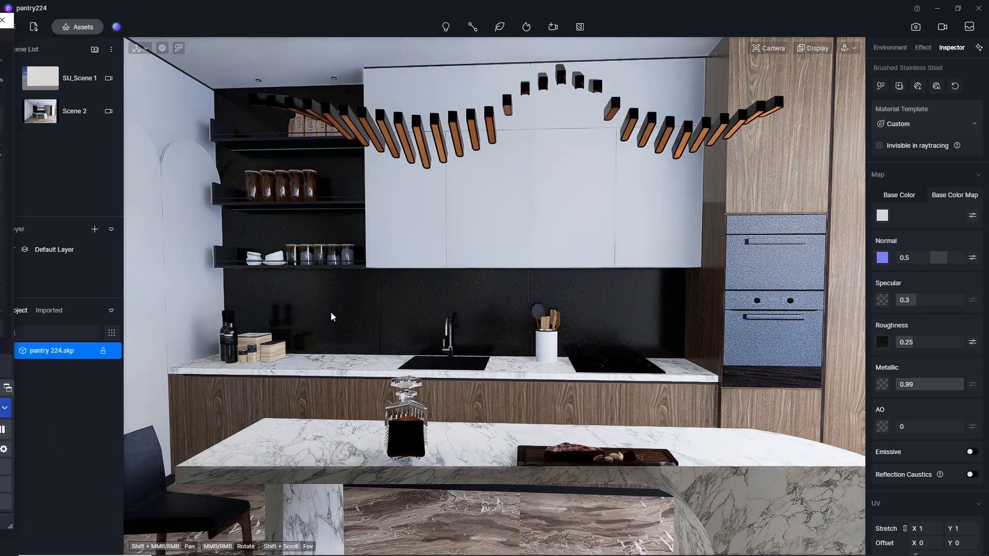
pyautogui.scroll(-3, 294, 312)
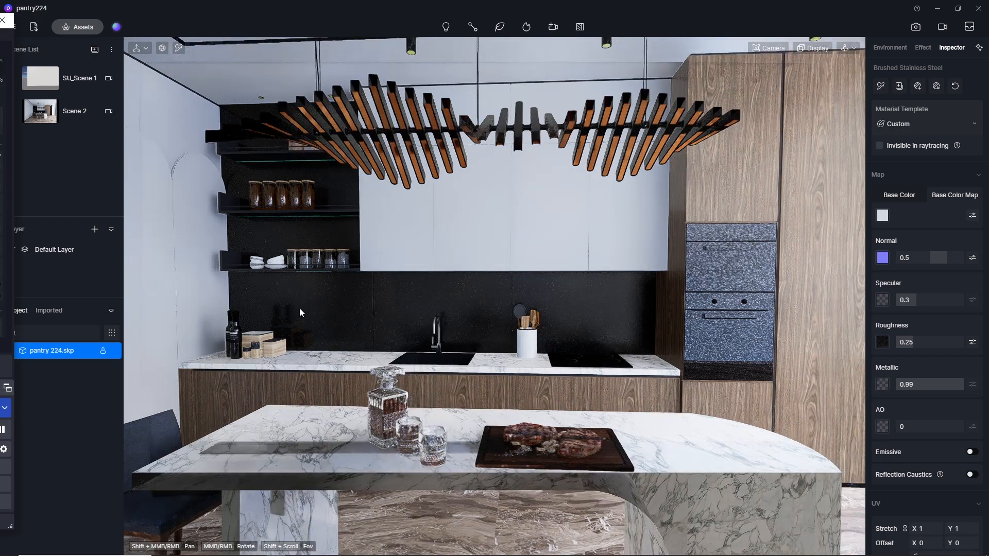
pyautogui.scroll(6, 431, 242)
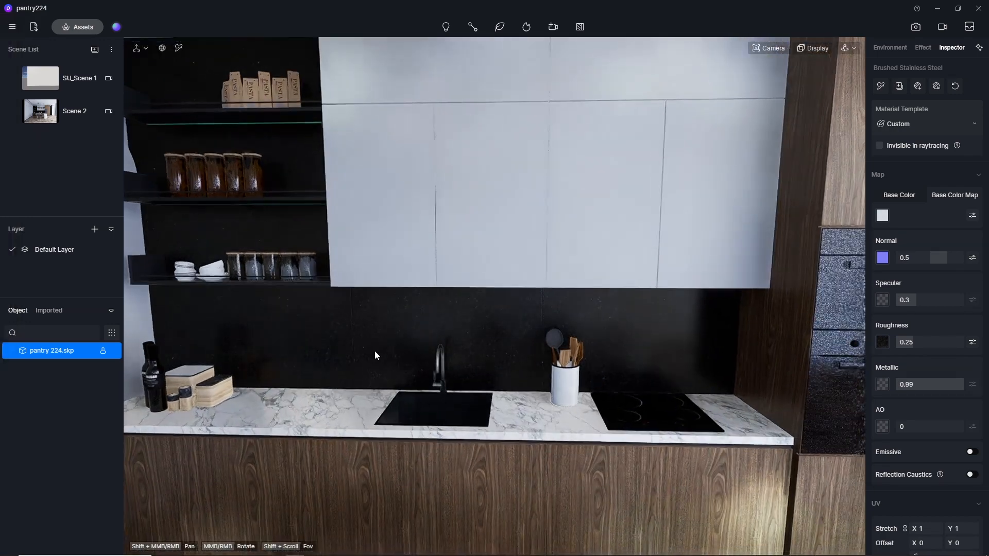
pyautogui.moveTo(376, 353); pyautogui.dragTo(597, 421, button='middle')
pyautogui.moveTo(486, 253); pyautogui.dragTo(455, 283, button='middle')
pyautogui.scroll(-3, 294, 271)
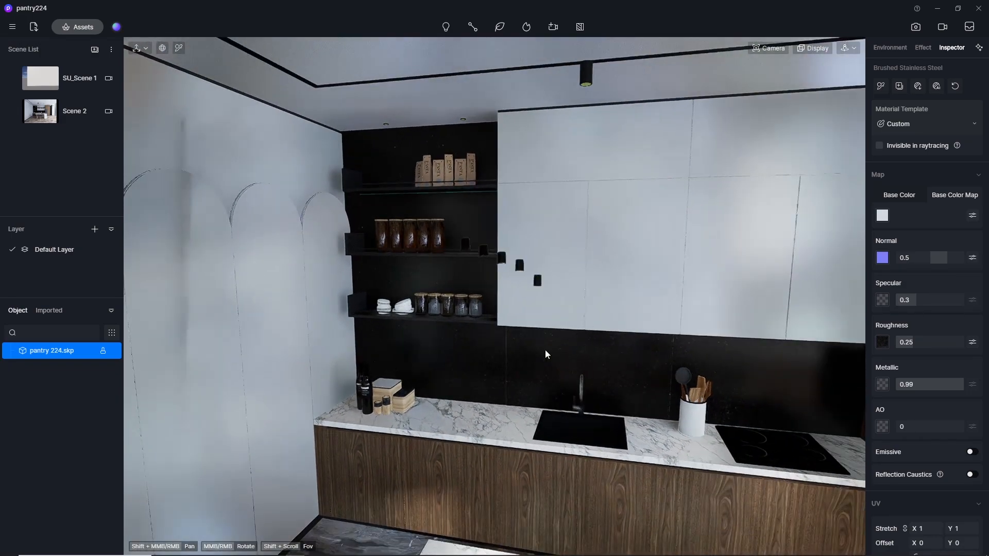
pyautogui.scroll(-4, 409, 119)
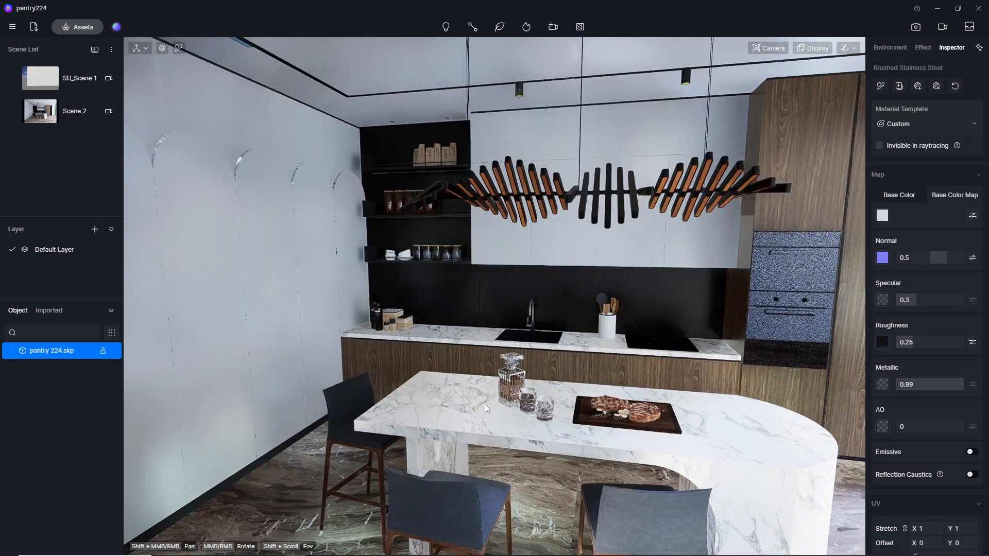
pyautogui.moveTo(535, 423); pyautogui.dragTo(505, 393, button='middle')
pyautogui.scroll(6, 497, 292)
pyautogui.scroll(-6, 497, 292)
pyautogui.scroll(-5, 478, 271)
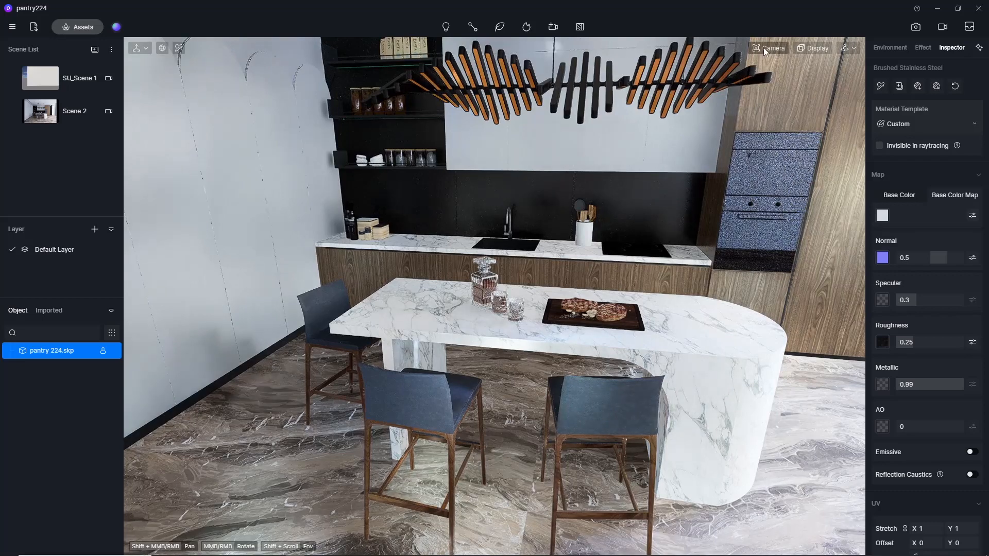
# Set the camera's clipping value to 0 for the close view of the decanter and glasses on the island.
pyautogui.click(763, 48)
pyautogui.moveTo(761, 156); pyautogui.dragTo(733, 157)
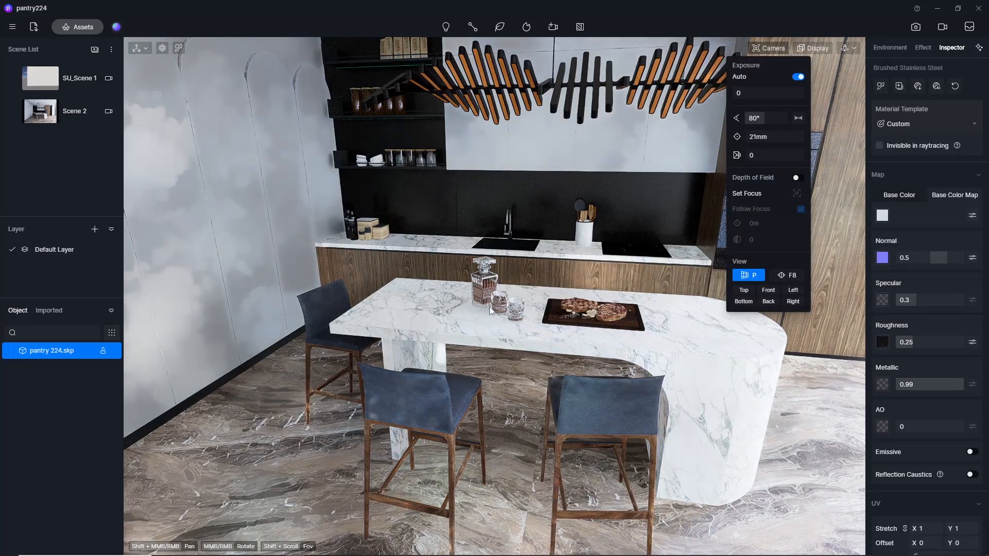
pyautogui.scroll(4, 490, 251)
pyautogui.scroll(3, 491, 254)
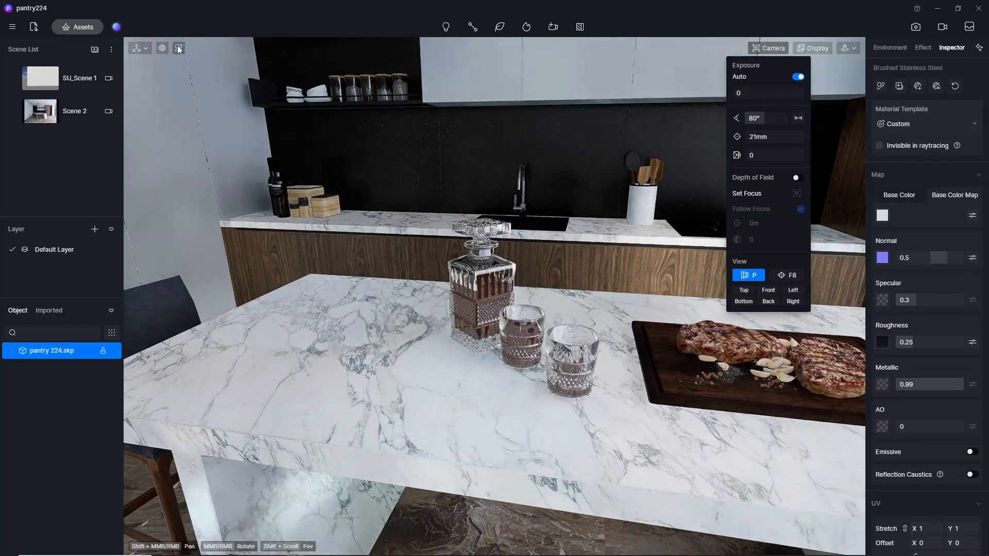
# Apply the Normal Glass material from the library's Glass category to the decanter on the island, and close the asset library.
pyautogui.click(74, 27)
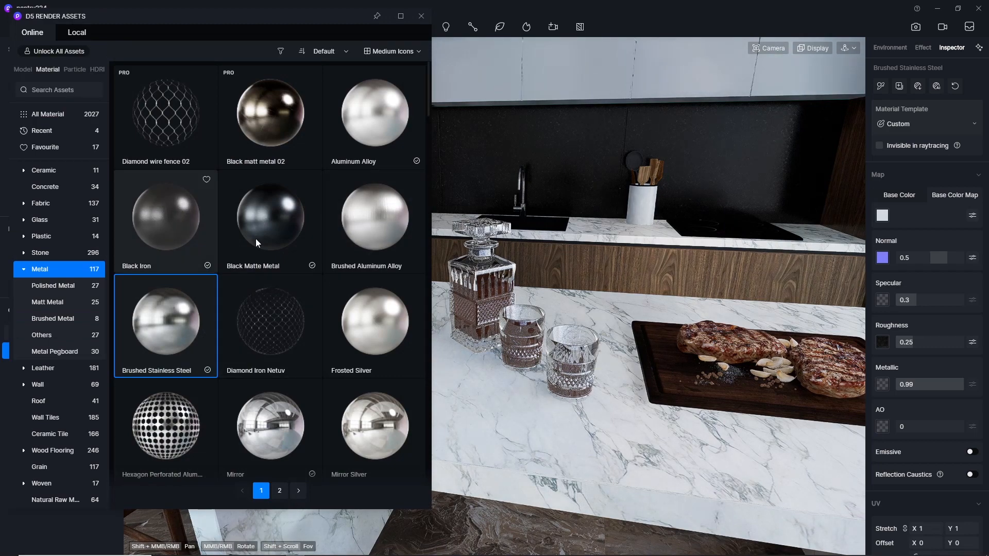
pyautogui.click(53, 219)
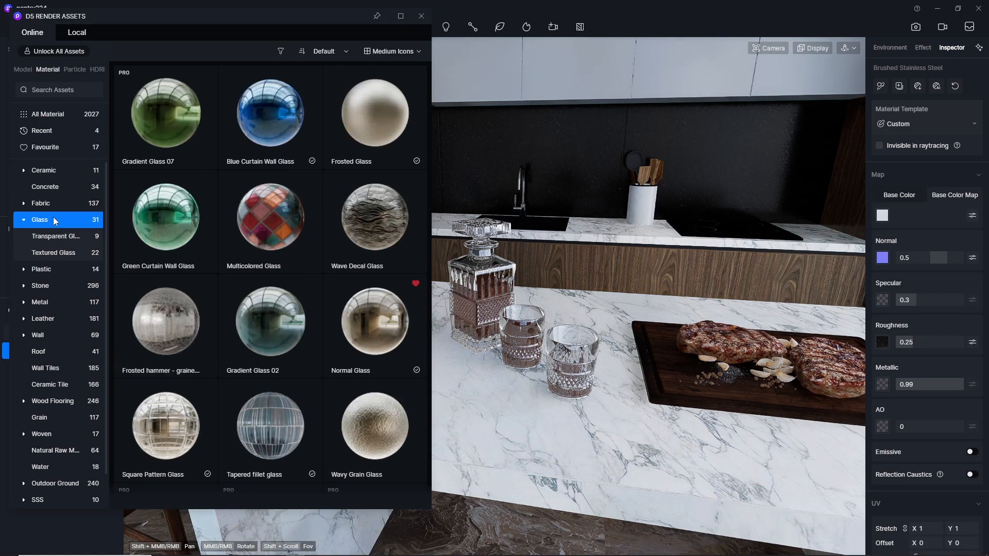
pyautogui.click(353, 334)
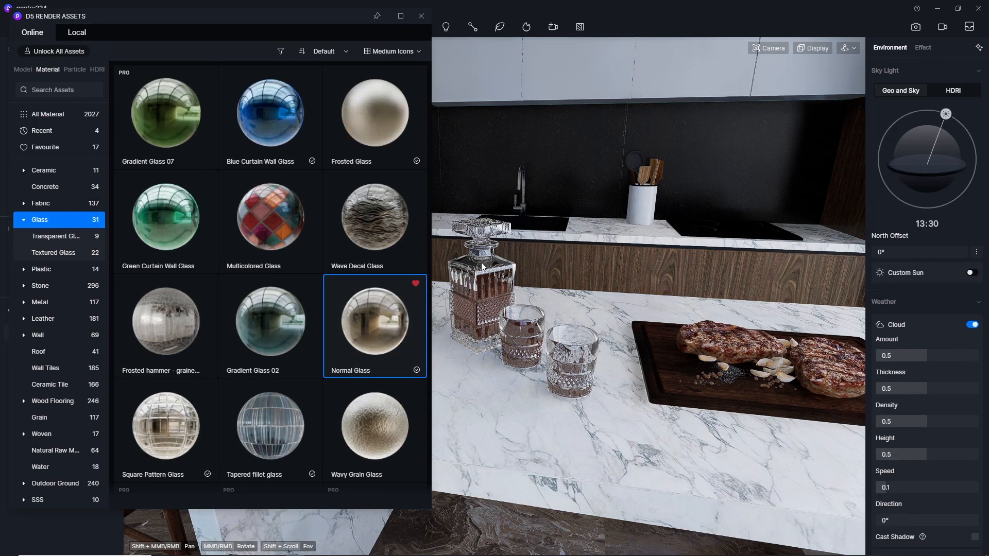
pyautogui.click(487, 225)
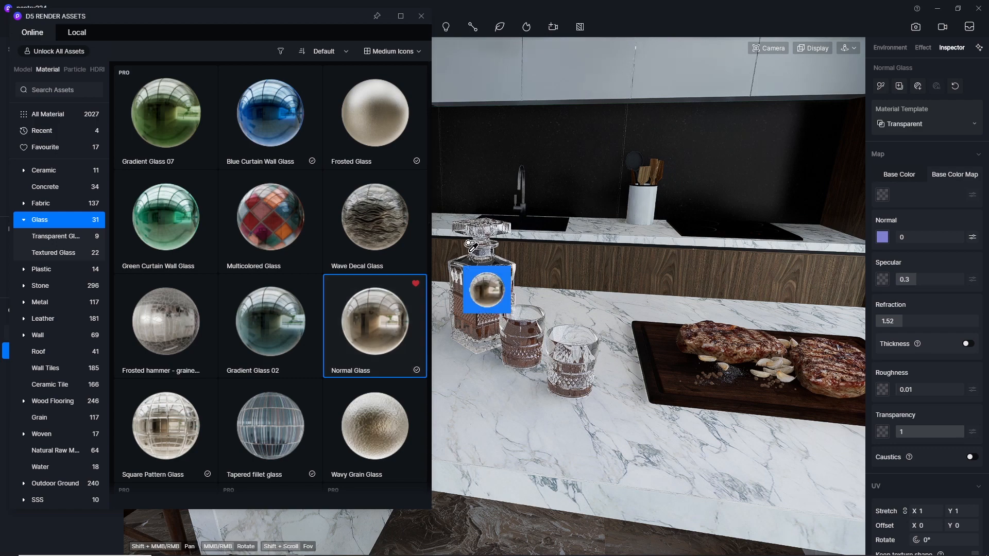
pyautogui.rightClick(486, 223)
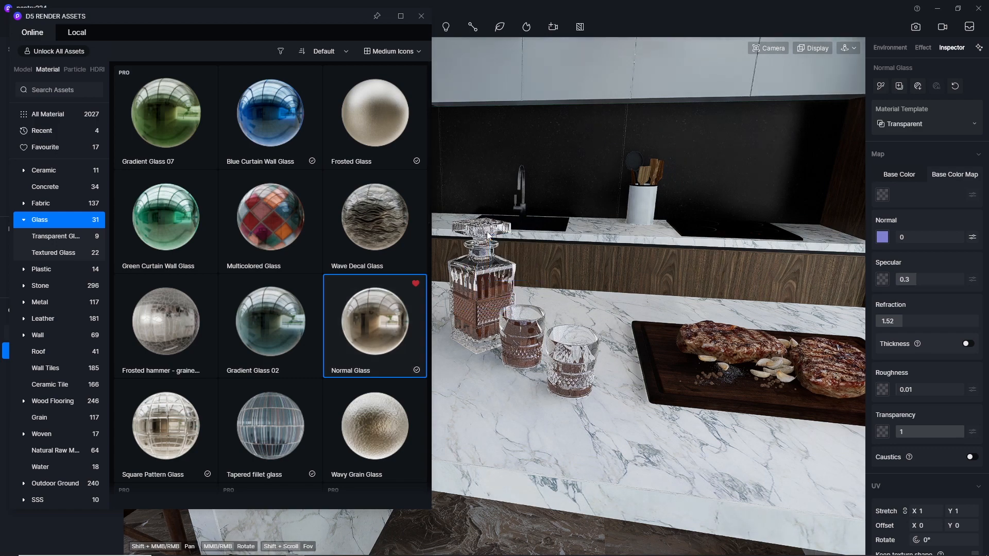
pyautogui.click(413, 19)
# Pick the cognac liquid material inside the drinking glass and dismiss the OBS Studio notification.
pyautogui.scroll(10, 541, 357)
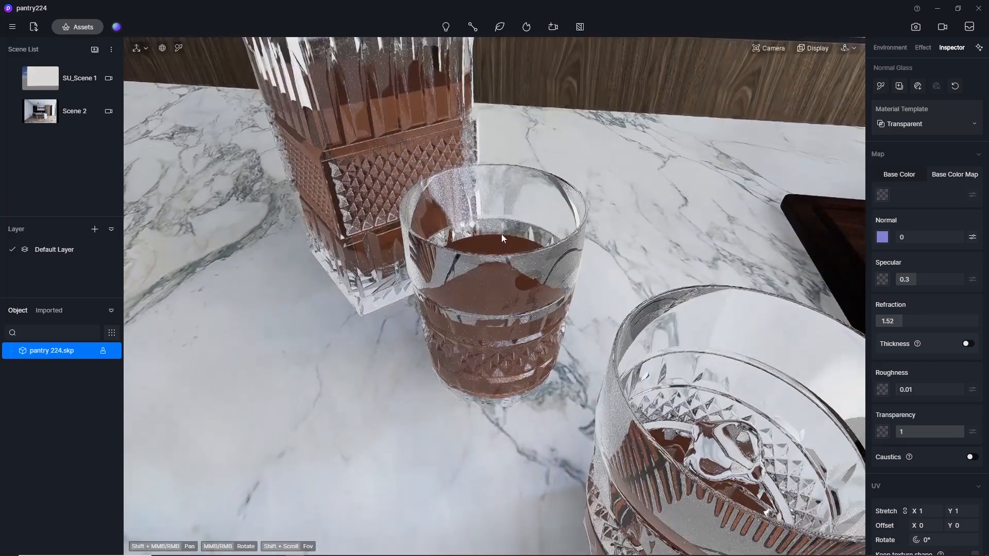
pyautogui.moveTo(502, 233); pyautogui.dragTo(507, 515, button='middle')
pyautogui.click(178, 48)
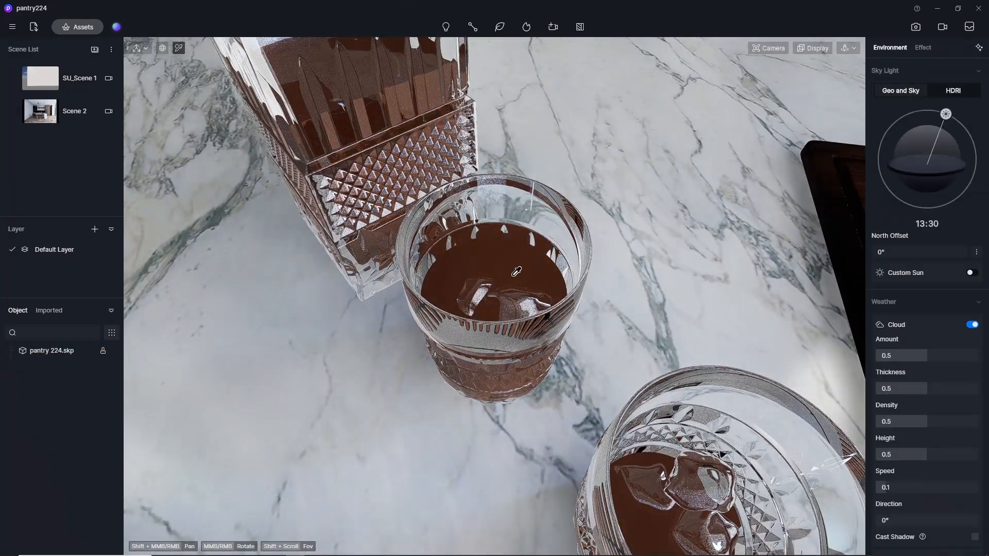
pyautogui.click(510, 257)
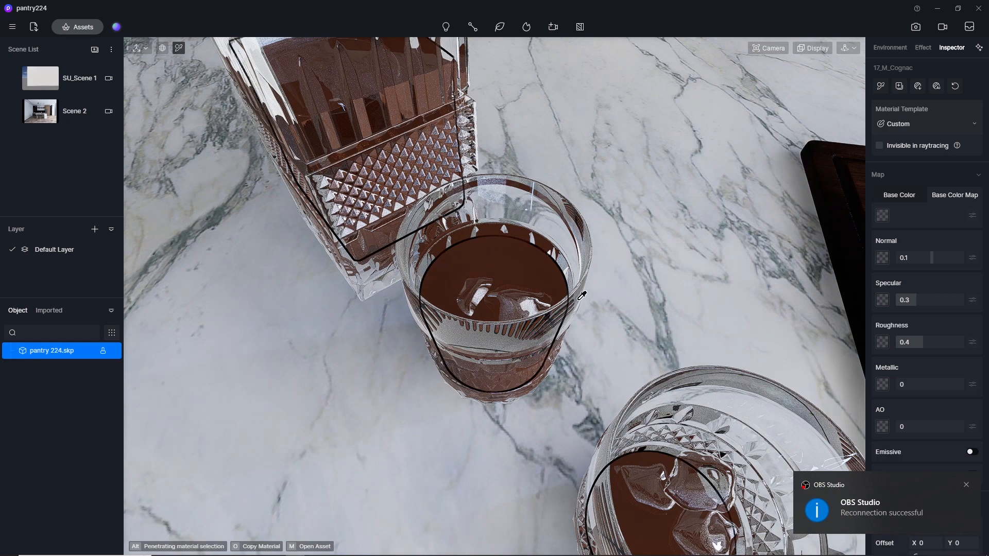
pyautogui.click(966, 485)
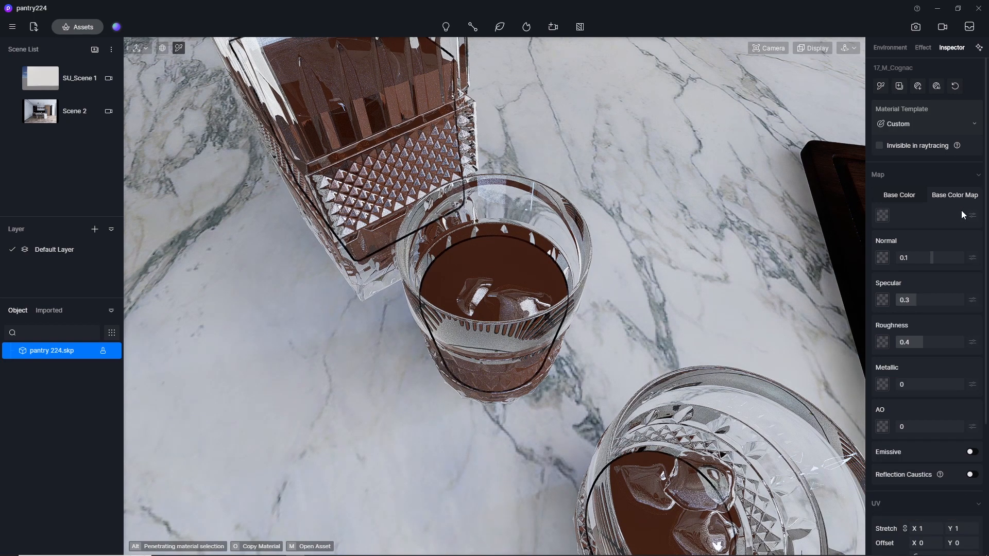
# Try the Water material template on the cognac liquid in the decanter and glasses.
pyautogui.click(903, 123)
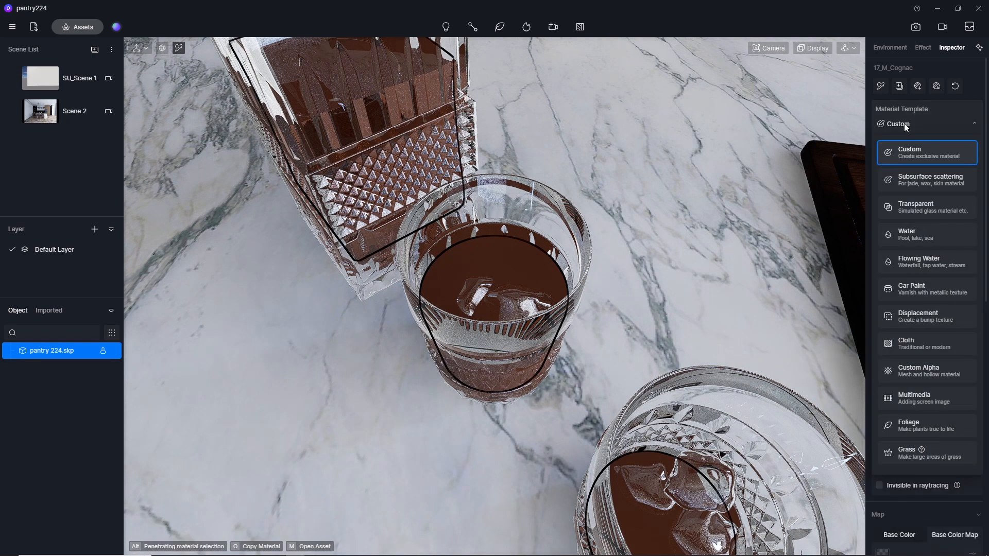
pyautogui.click(934, 234)
pyautogui.scroll(-5, 530, 283)
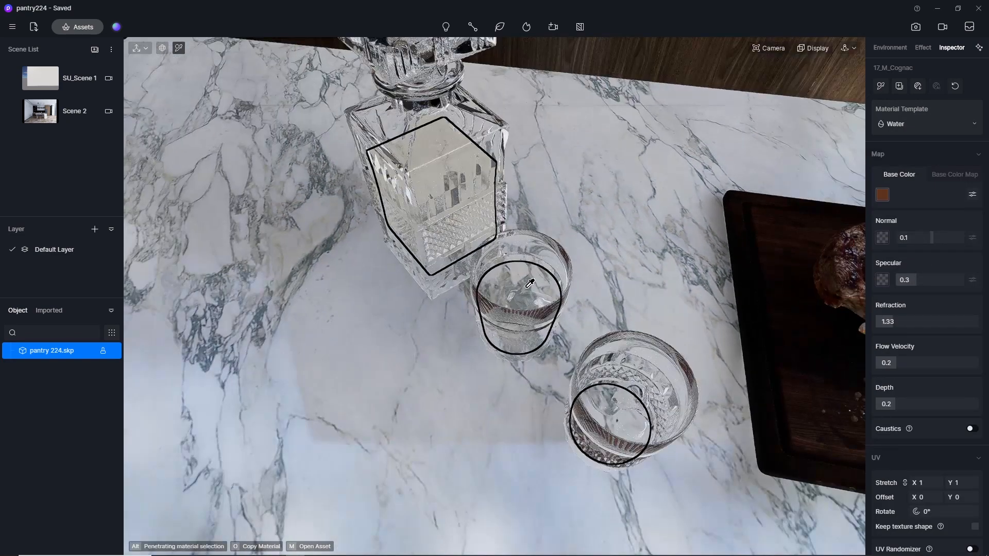
# Change the cognac liquid's material template to Transparent.
pyautogui.click(926, 124)
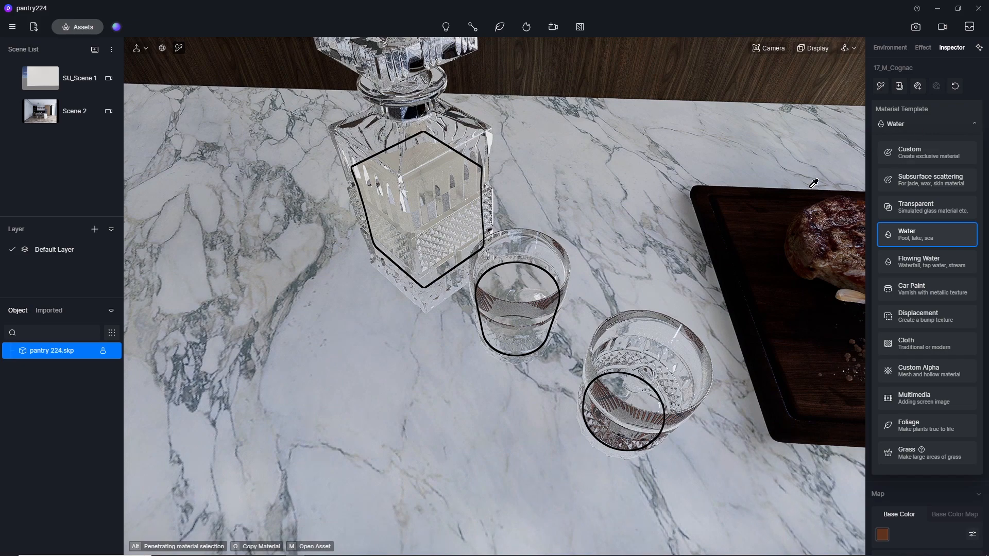
pyautogui.click(907, 210)
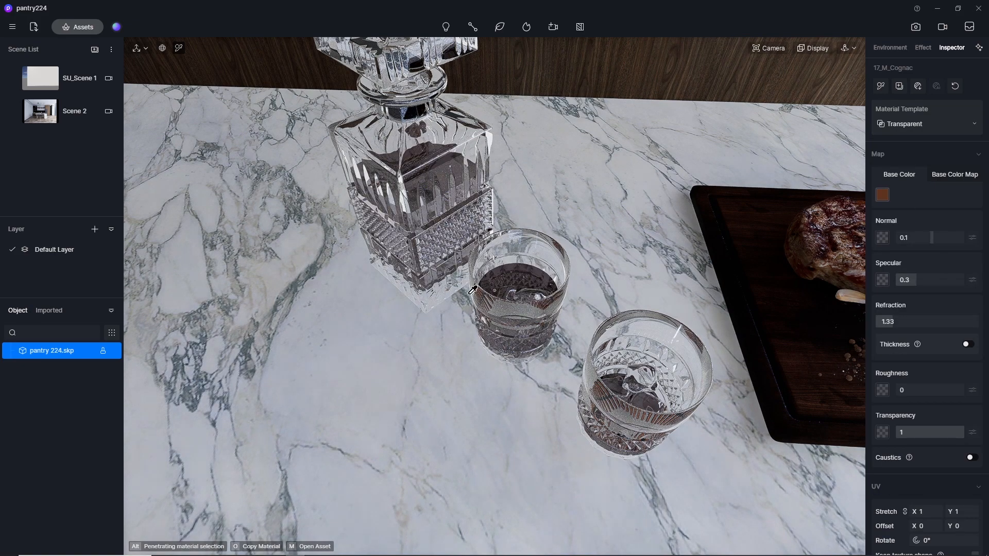
# Return to the Scene 2 view and set the cognac liquid's transparency to 0.5.
pyautogui.moveTo(538, 159)
pyautogui.mouseDown(button='middle')
pyautogui.moveTo(584, 56)
pyautogui.moveTo(550, 146)
pyautogui.mouseUp(button='middle')
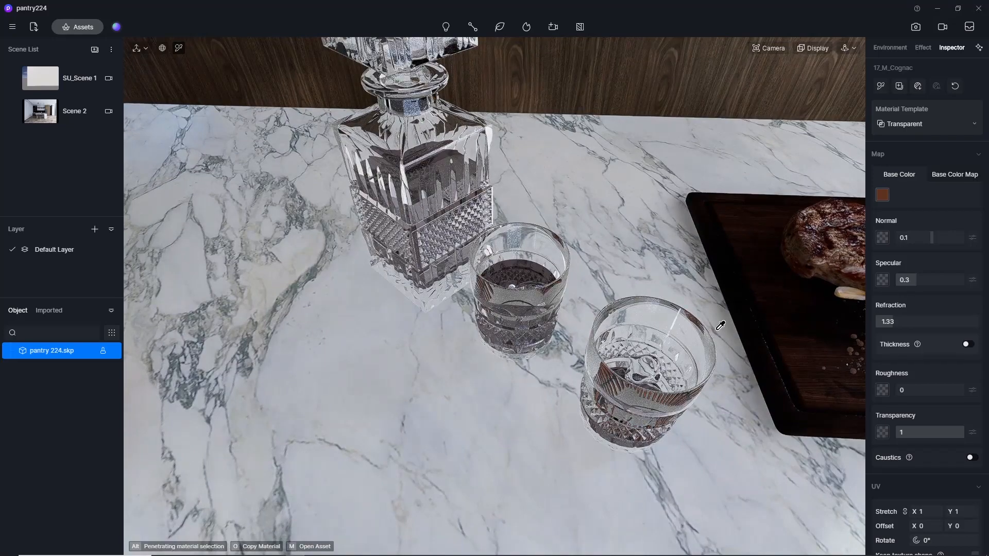
pyautogui.moveTo(565, 198); pyautogui.dragTo(438, 138, button='middle')
pyautogui.scroll(-5, 444, 180)
pyautogui.scroll(4, 443, 180)
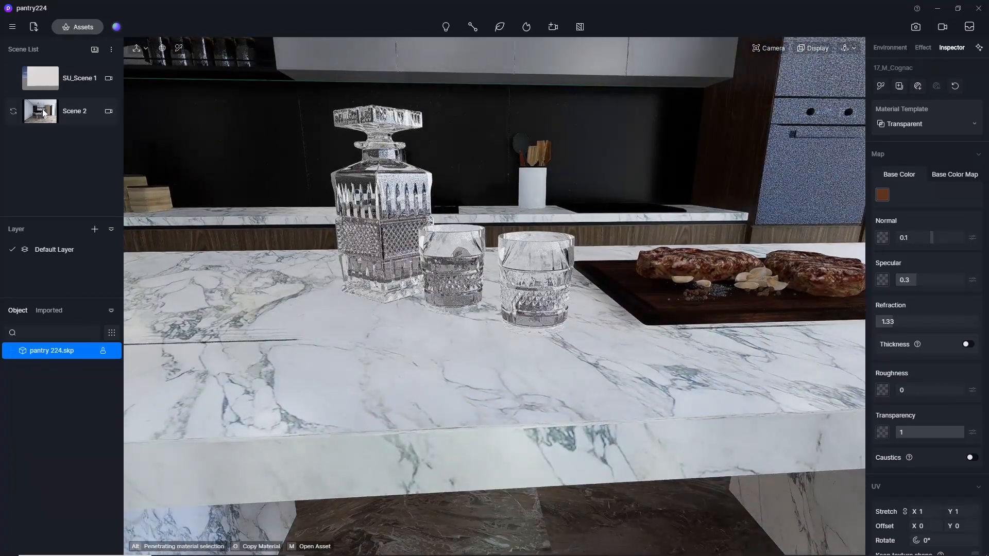
pyautogui.click(44, 115)
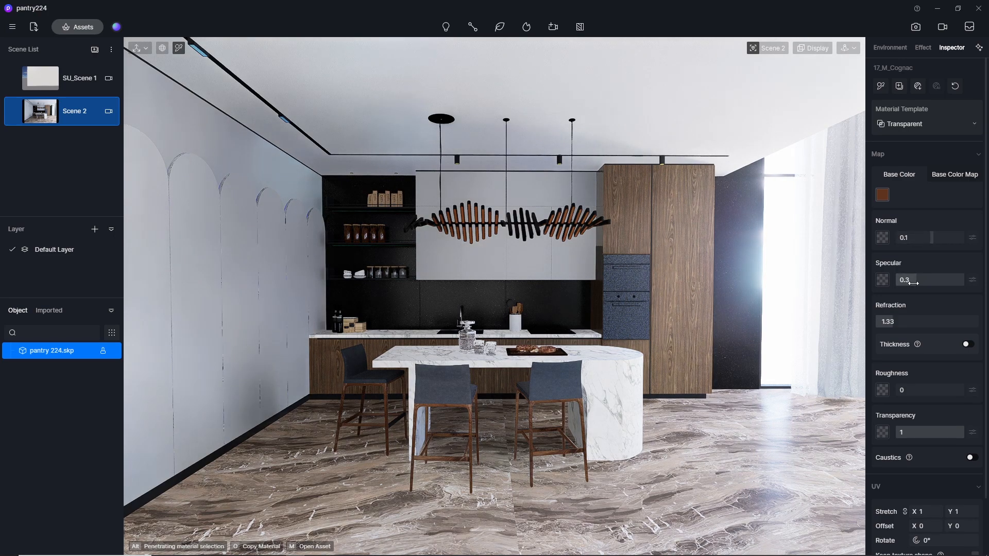
pyautogui.moveTo(943, 432)
pyautogui.mouseDown()
pyautogui.moveTo(921, 431)
pyautogui.moveTo(932, 431)
pyautogui.mouseUp()
pyautogui.click(932, 429)
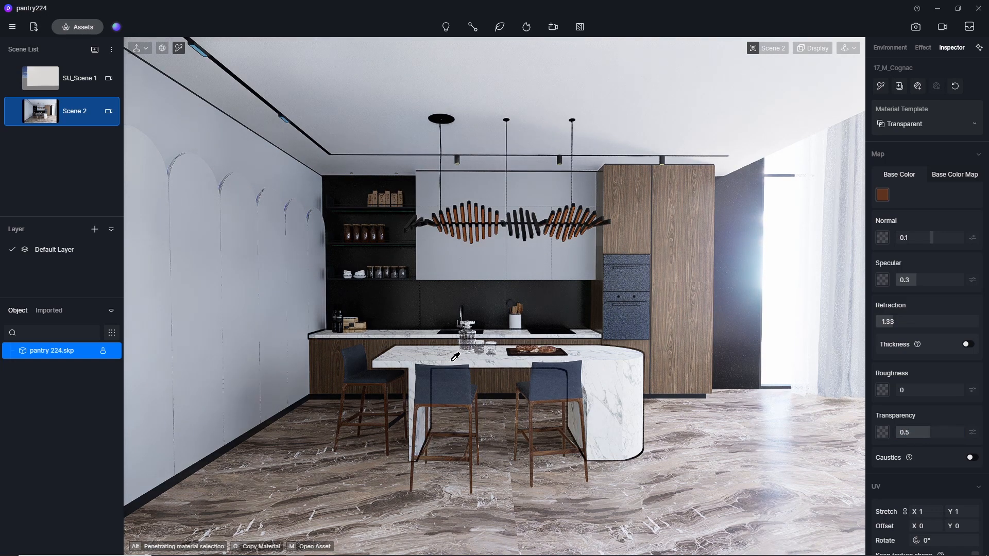
# Pick the steak material on the island's cutting board and generate AI texture maps from its base color map.
pyautogui.scroll(4, 563, 339)
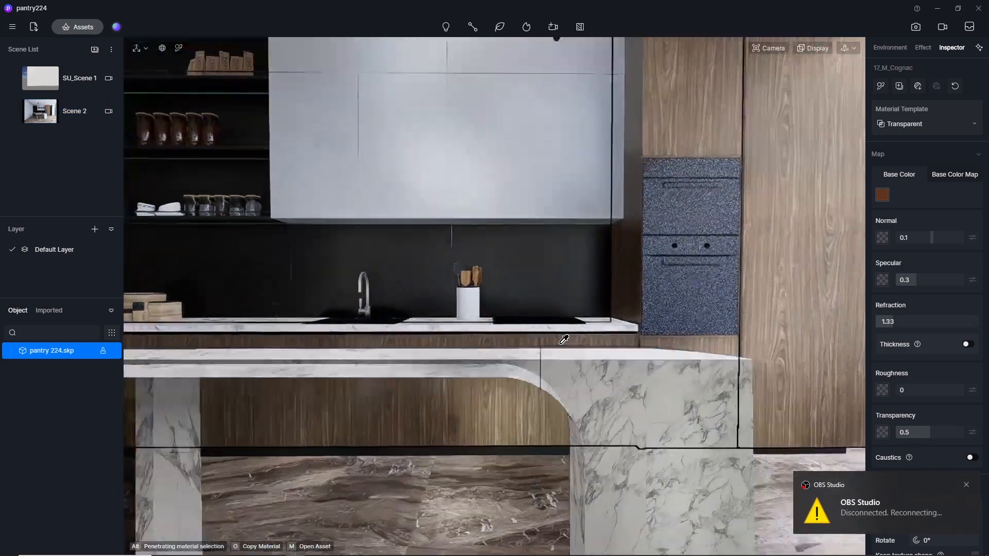
pyautogui.scroll(-5, 564, 339)
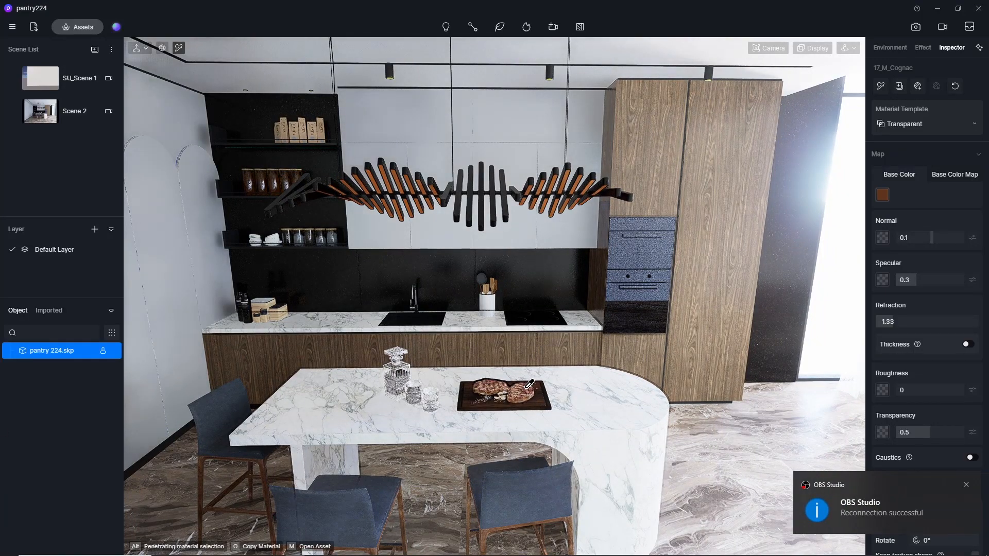
pyautogui.scroll(4, 534, 410)
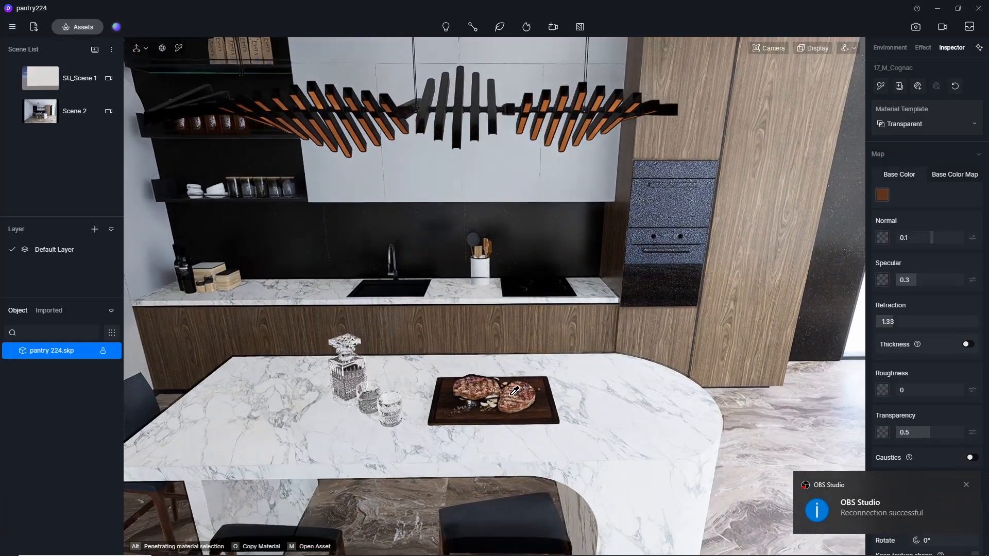
pyautogui.click(515, 390)
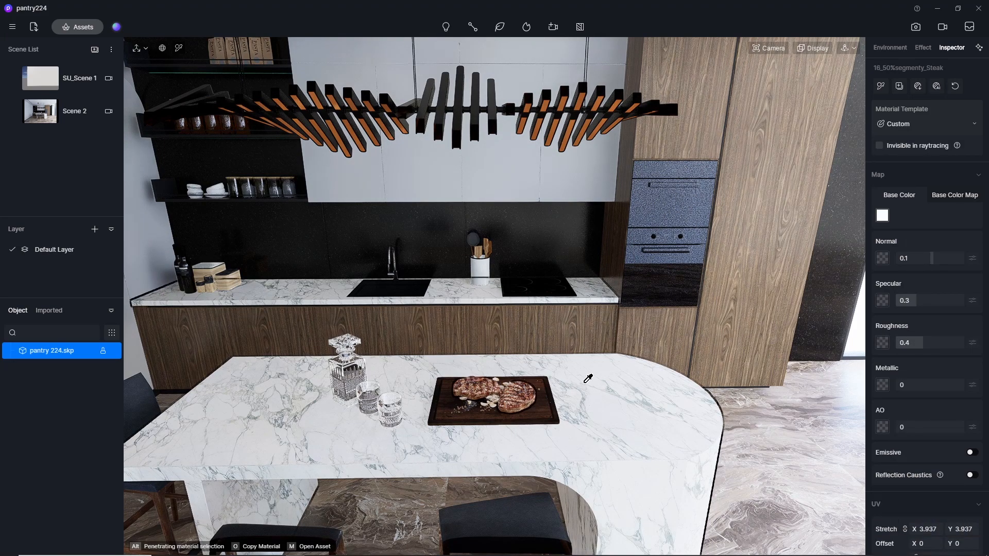
pyautogui.click(955, 195)
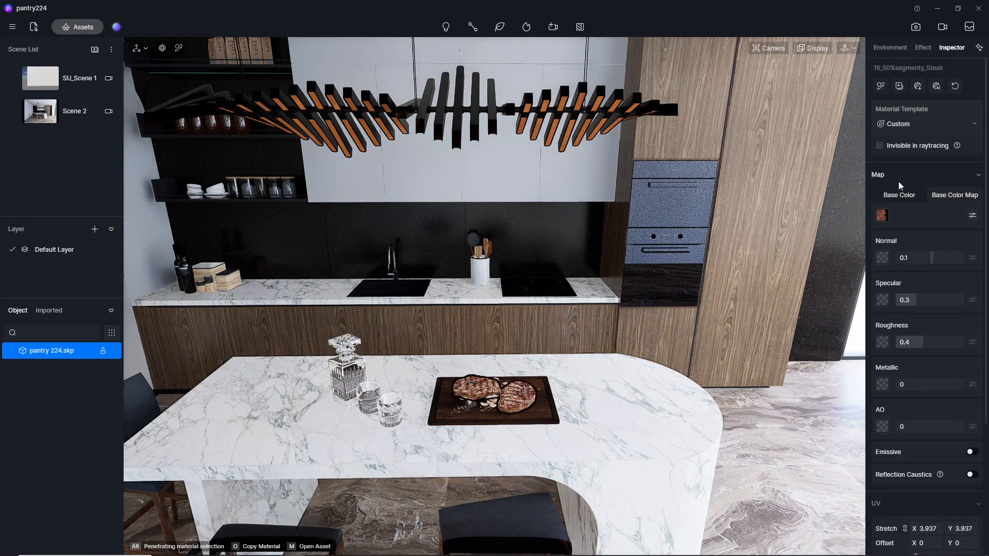
pyautogui.click(935, 87)
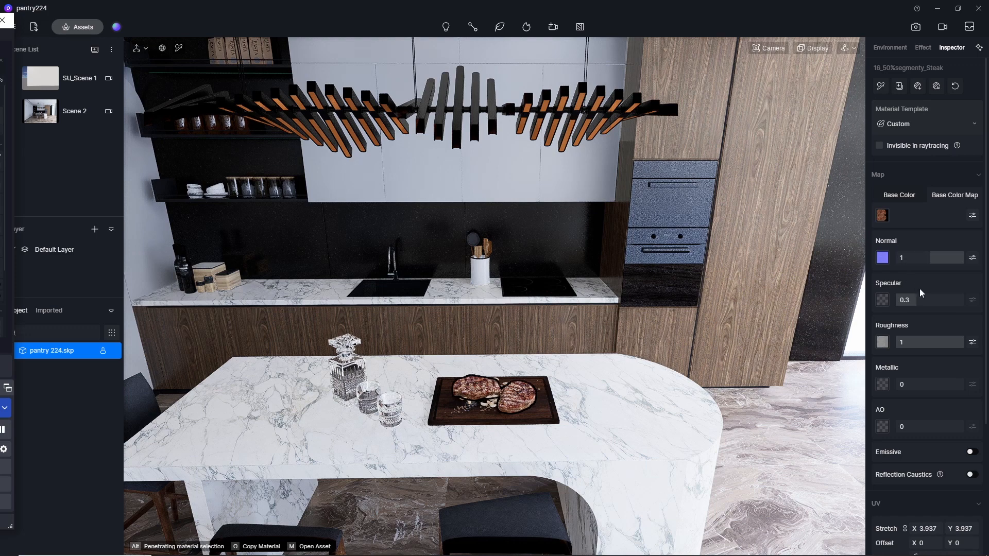
# Set the steak material's specular to 0.5 and its roughness to 0.5.
pyautogui.click(922, 302)
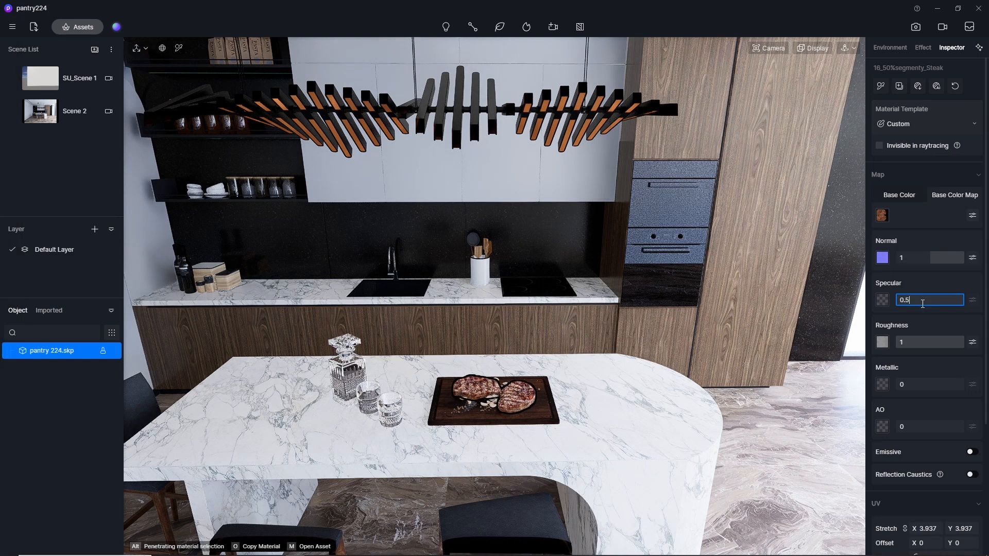
pyautogui.press('Return')
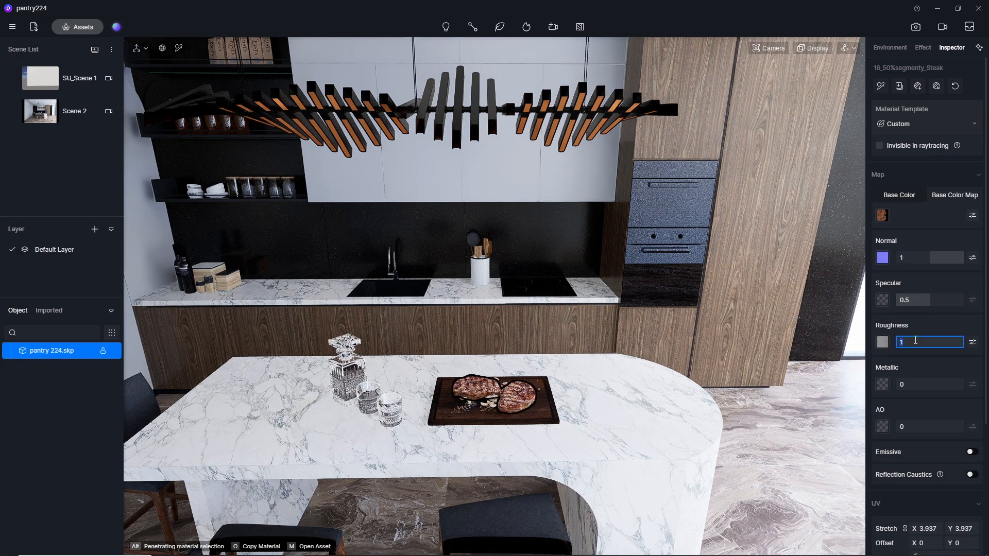
pyautogui.click(911, 342)
pyautogui.write('0.5')
pyautogui.press('Return')
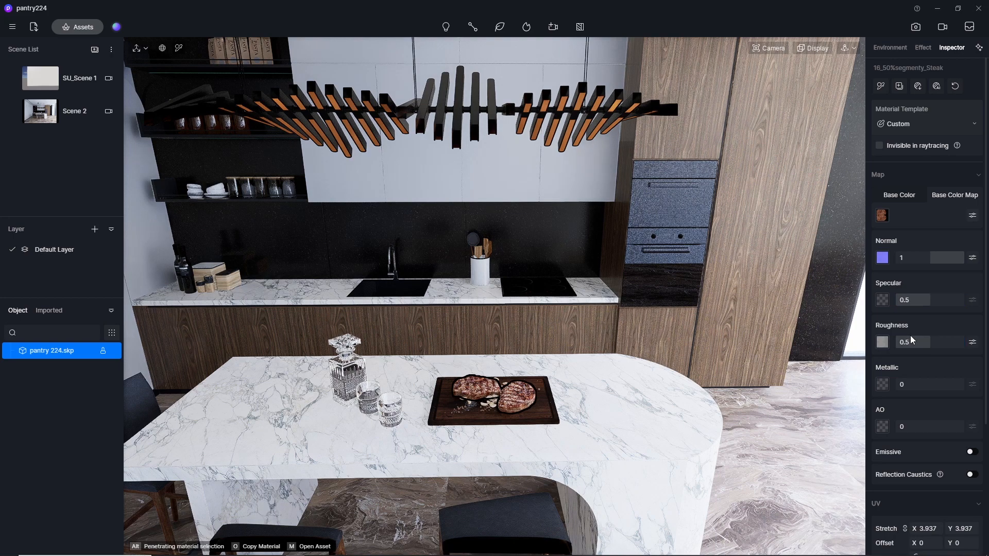
# Apply the Normal Glass library material to the storage jars on the wall shelves, and close the asset library.
pyautogui.moveTo(478, 387); pyautogui.dragTo(478, 386, button='middle')
pyautogui.scroll(-2, 478, 387)
pyautogui.scroll(-2, 477, 387)
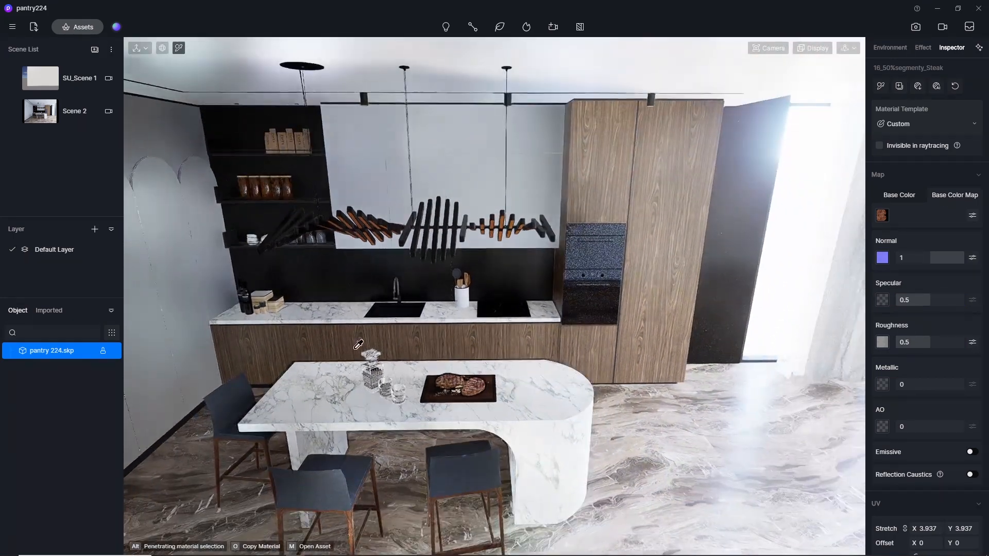
pyautogui.moveTo(357, 342); pyautogui.dragTo(443, 242, button='middle')
pyautogui.scroll(6, 410, 156)
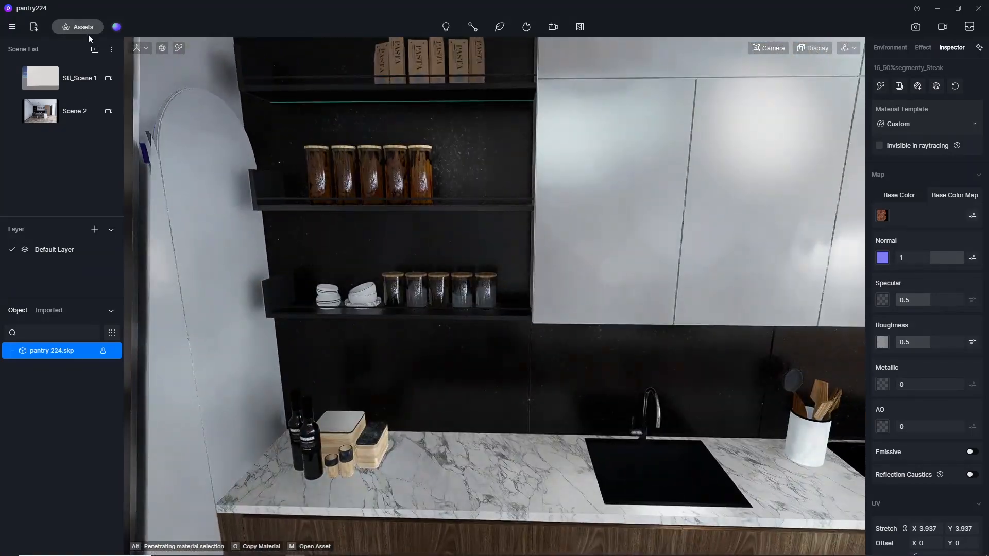
pyautogui.click(88, 32)
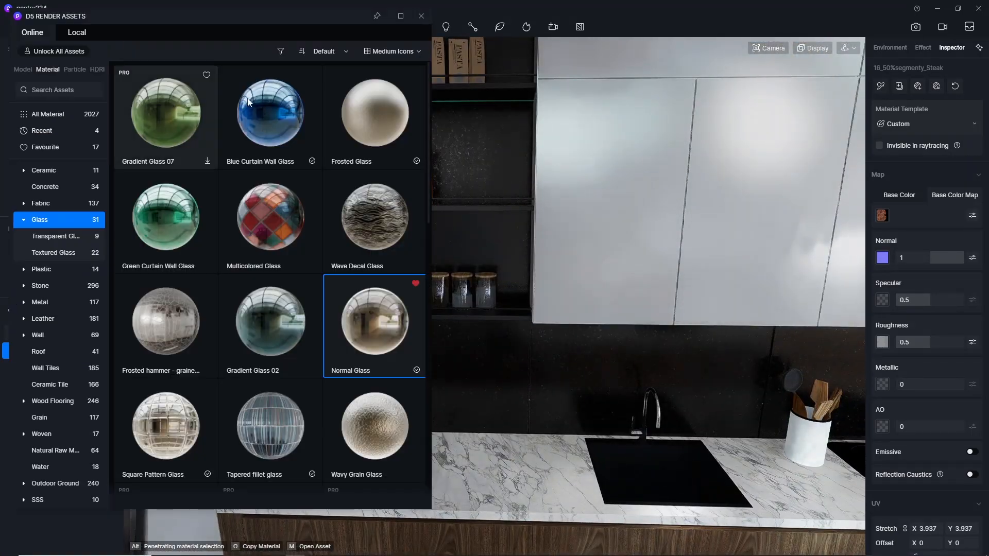
pyautogui.click(370, 356)
pyautogui.click(493, 288)
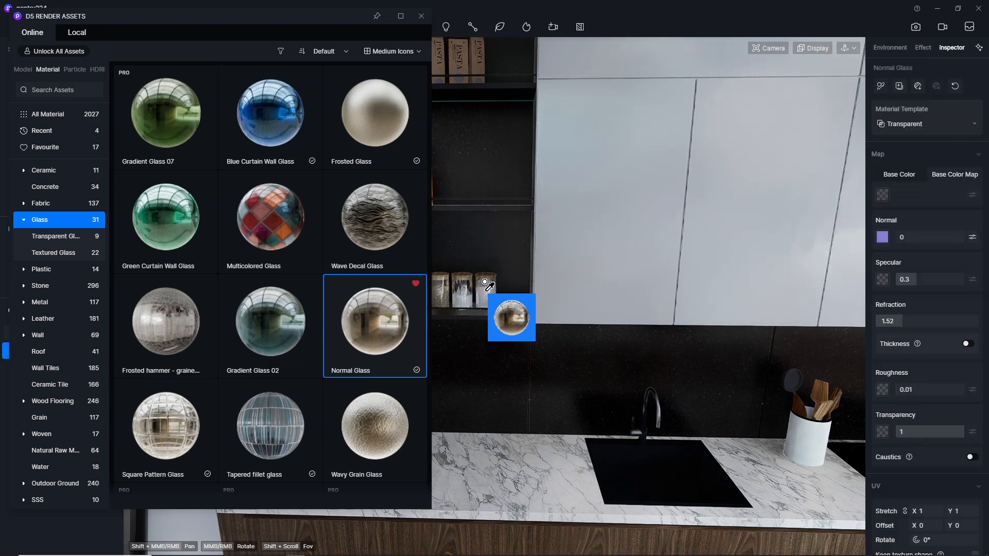
pyautogui.click(415, 19)
# Apply the Normal Glass library material to the built-in oven fronts, and close the asset library.
pyautogui.scroll(-3, 273, 203)
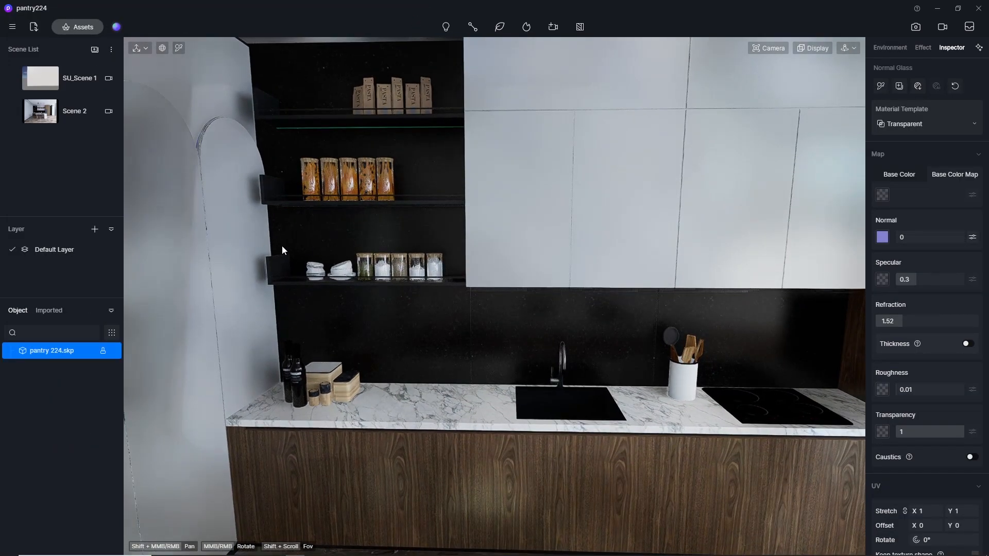
pyautogui.scroll(-5, 282, 245)
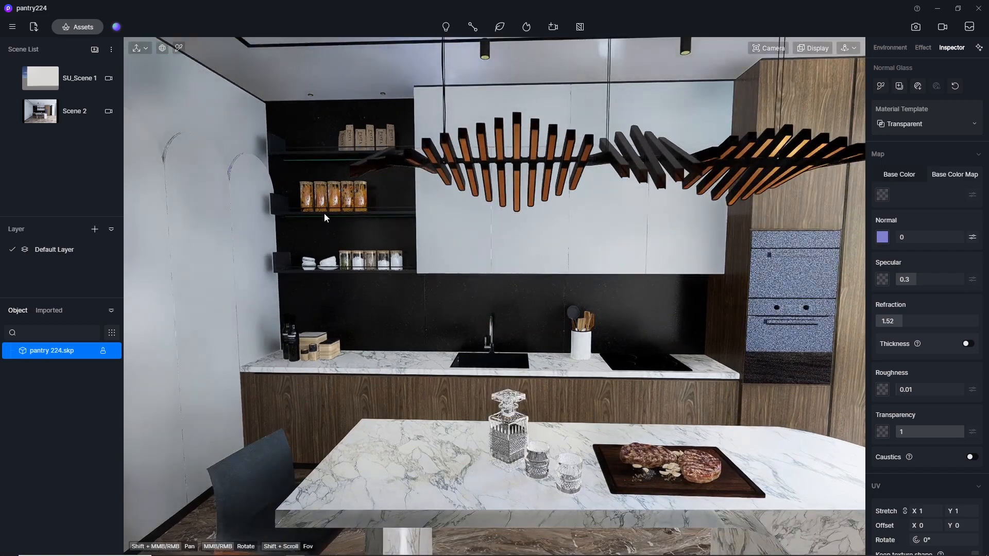
pyautogui.scroll(3, 323, 214)
pyautogui.scroll(-6, 277, 193)
pyautogui.scroll(5, 767, 265)
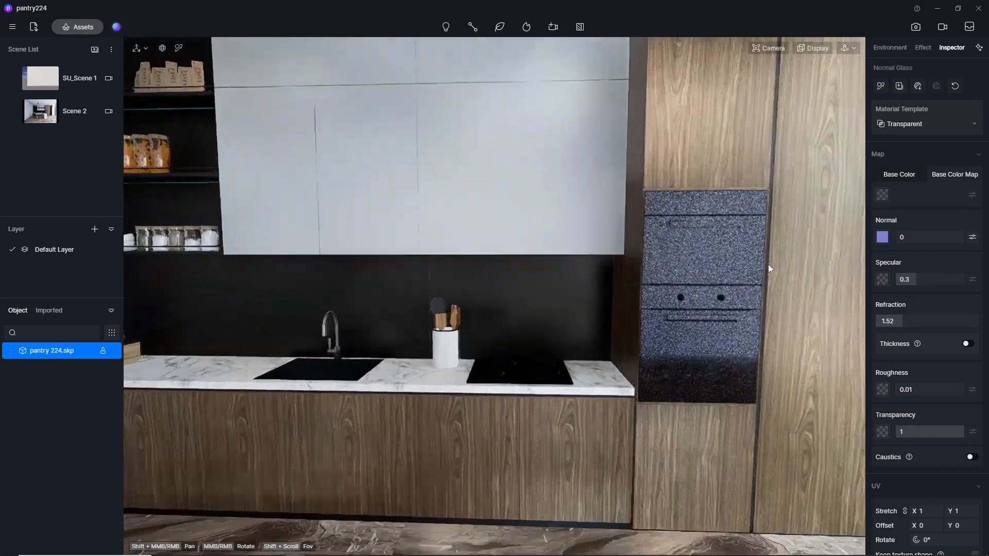
pyautogui.scroll(2, 768, 264)
pyautogui.click(67, 29)
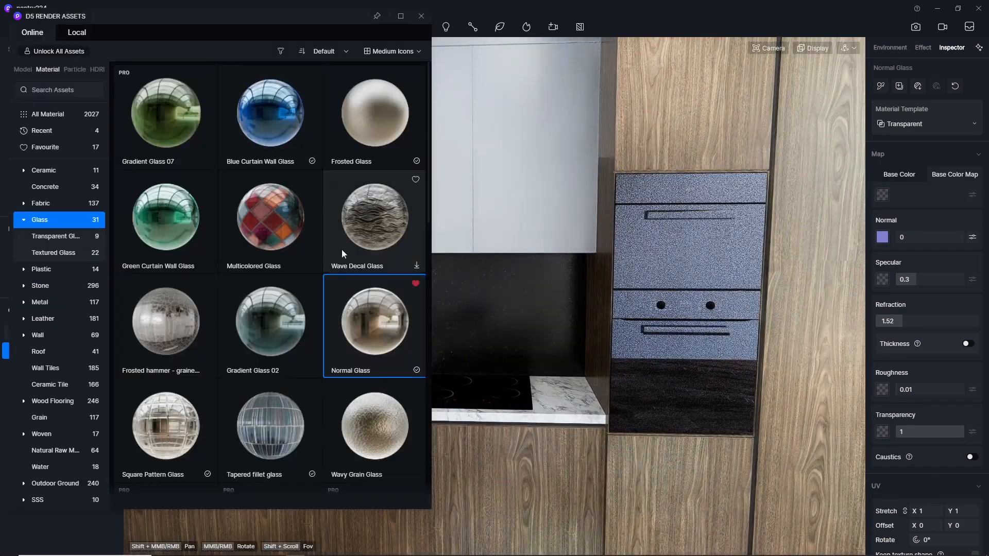
pyautogui.moveTo(369, 330); pyautogui.dragTo(674, 253)
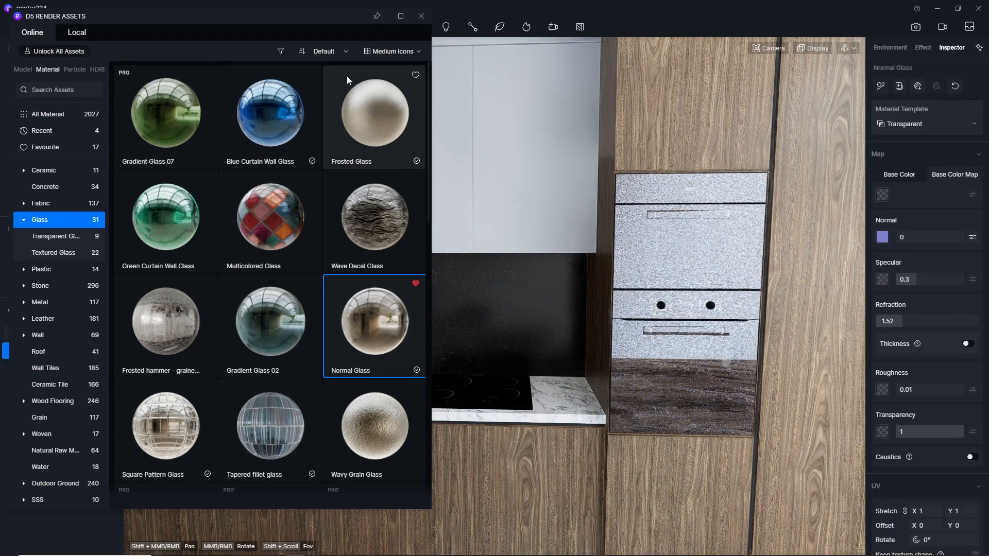
pyautogui.click(421, 16)
# Pick the cooktop material, generate AI texture maps for it, and set specular to 0.5 and roughness to 0.2.
pyautogui.moveTo(758, 301); pyautogui.dragTo(705, 247, button='middle')
pyautogui.scroll(-3, 703, 245)
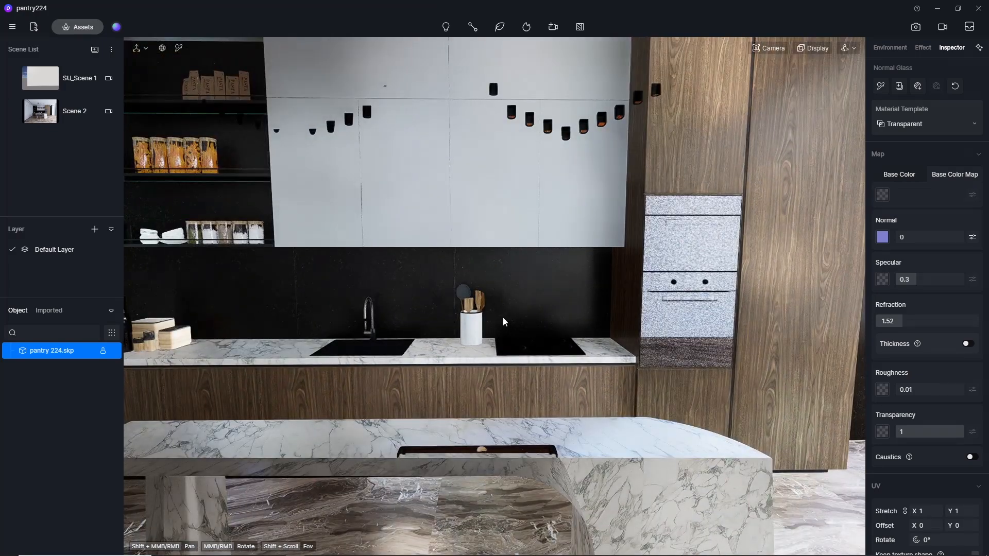
pyautogui.scroll(3, 502, 317)
pyautogui.moveTo(503, 317); pyautogui.dragTo(421, 318, button='middle')
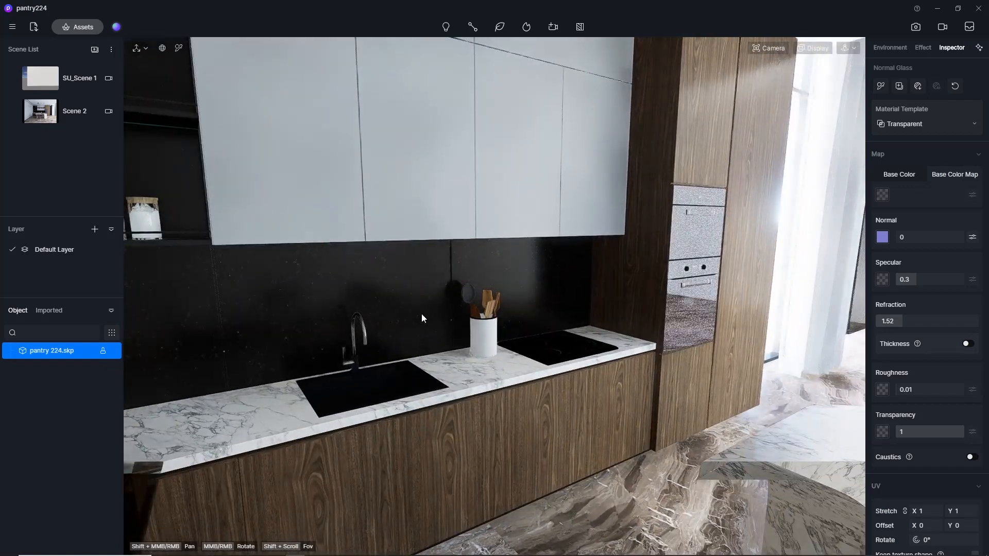
pyautogui.click(179, 48)
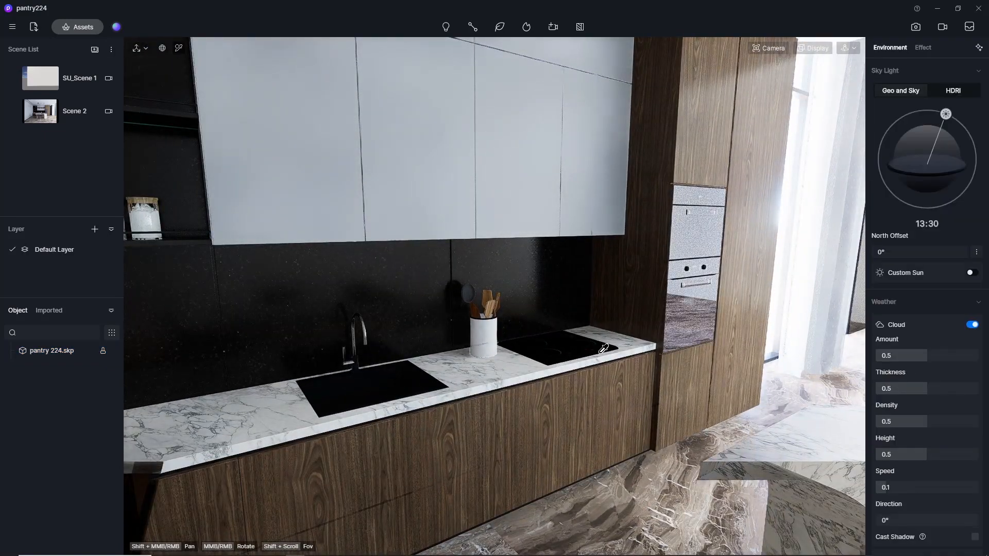
pyautogui.click(565, 341)
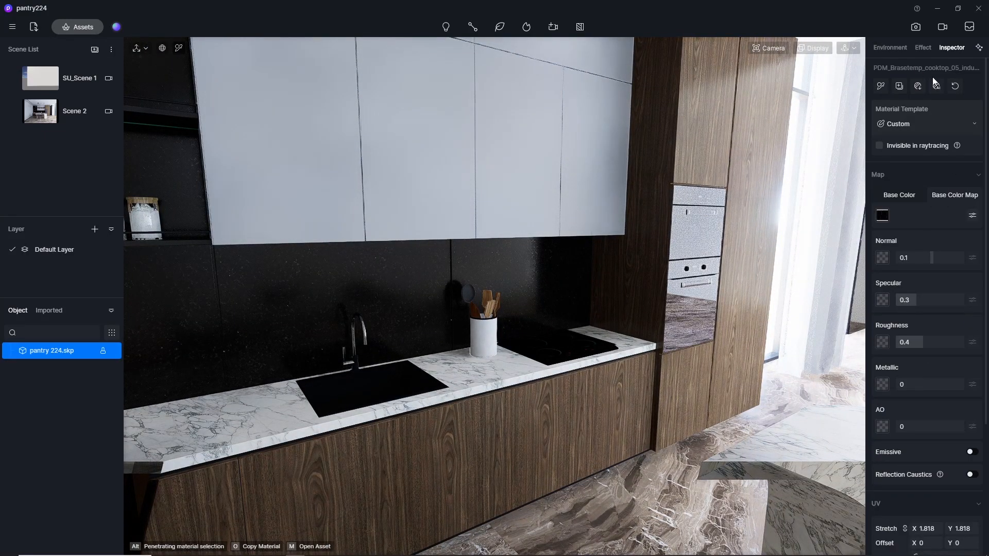
pyautogui.click(937, 89)
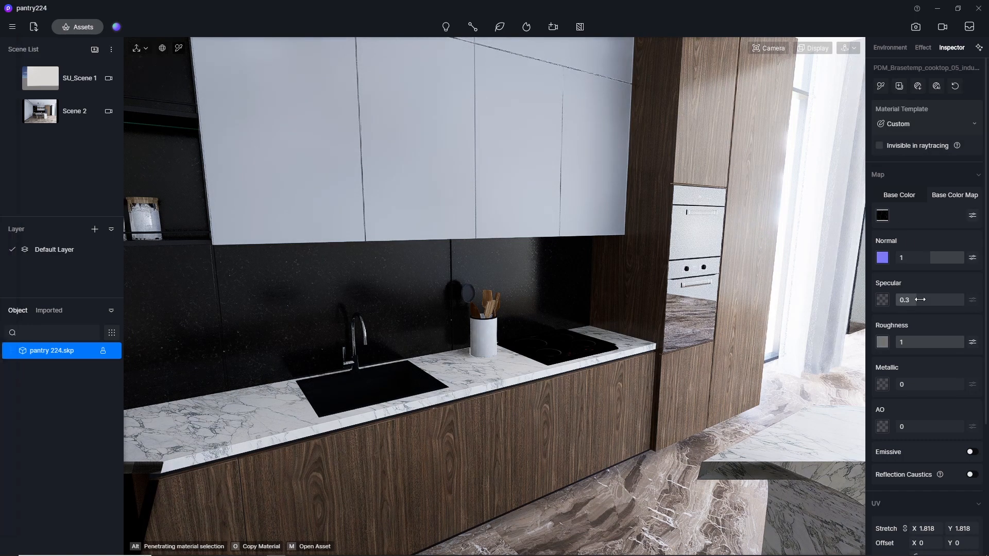
pyautogui.press('Return')
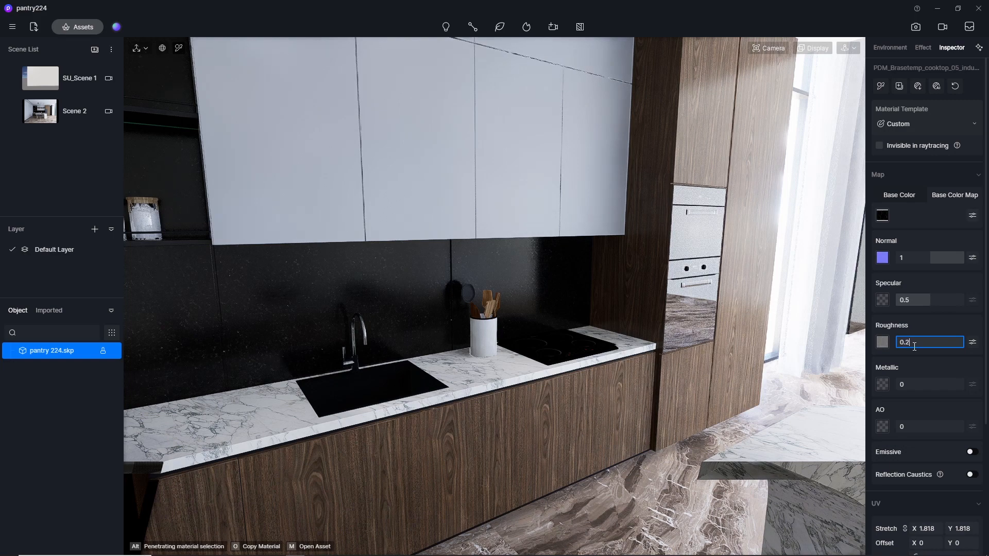
pyautogui.press('Return')
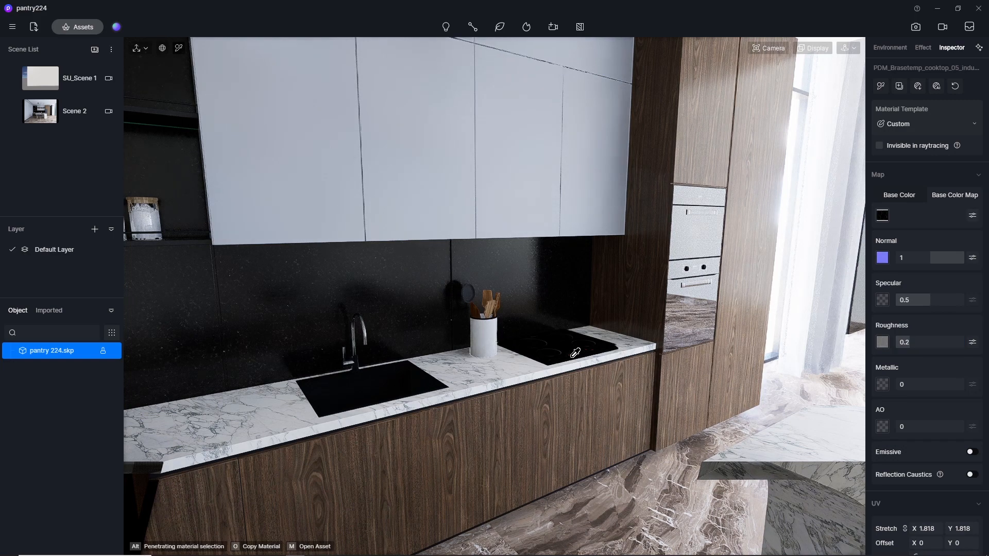
# Frame the island and stools and set the camera's clipping distance to 0.
pyautogui.moveTo(576, 353); pyautogui.dragTo(323, 376, button='right')
pyautogui.scroll(-4, 492, 373)
pyautogui.scroll(-3, 351, 267)
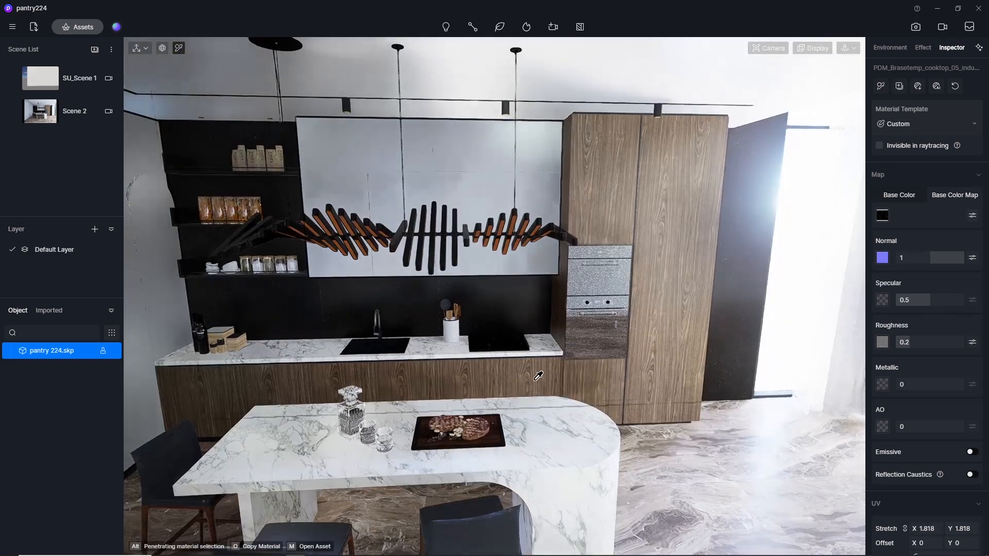
pyautogui.scroll(2, 534, 380)
pyautogui.moveTo(535, 380); pyautogui.dragTo(450, 377, button='right')
pyautogui.moveTo(450, 377); pyautogui.dragTo(563, 240, button='middle')
pyautogui.scroll(3, 425, 359)
pyautogui.scroll(-5, 426, 359)
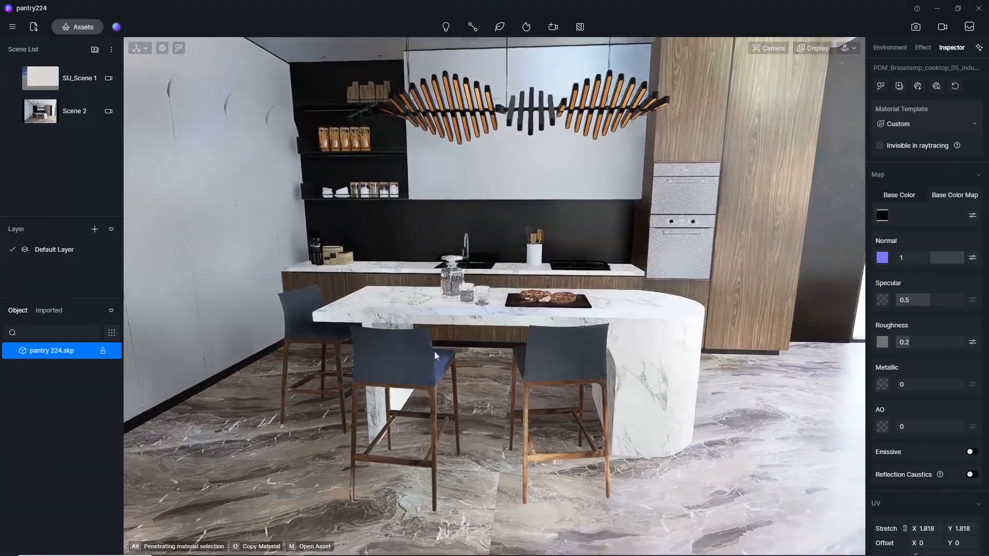
pyautogui.click(765, 48)
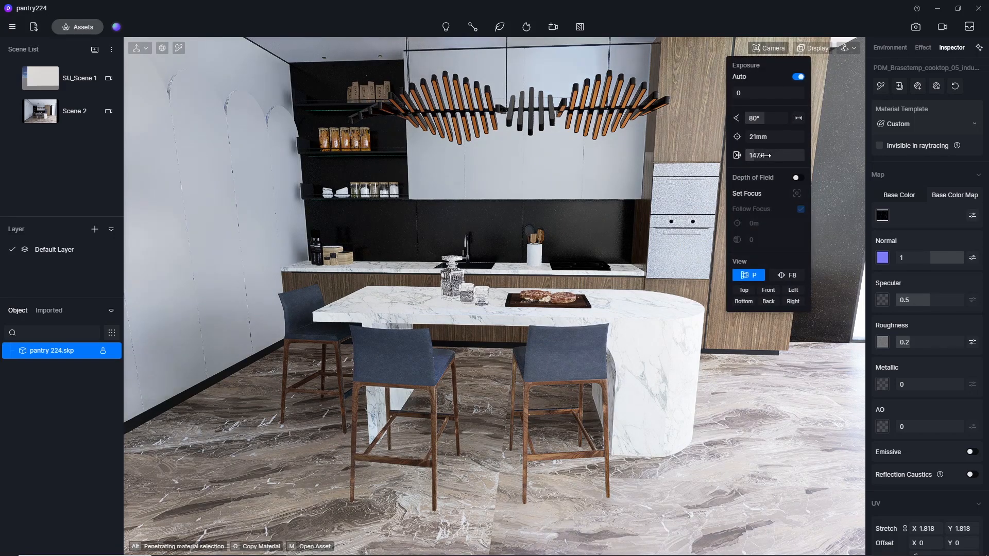
pyautogui.moveTo(765, 155); pyautogui.dragTo(648, 163)
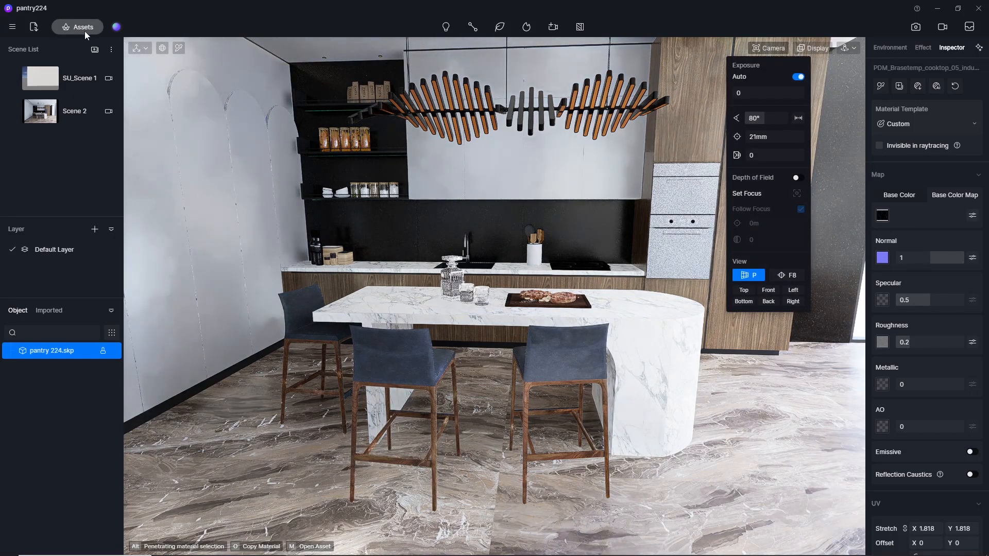
# Apply the Light gray linen cloth material from the favourite library materials to the bar stool upholstery, and close the asset library.
pyautogui.click(83, 27)
pyautogui.click(57, 203)
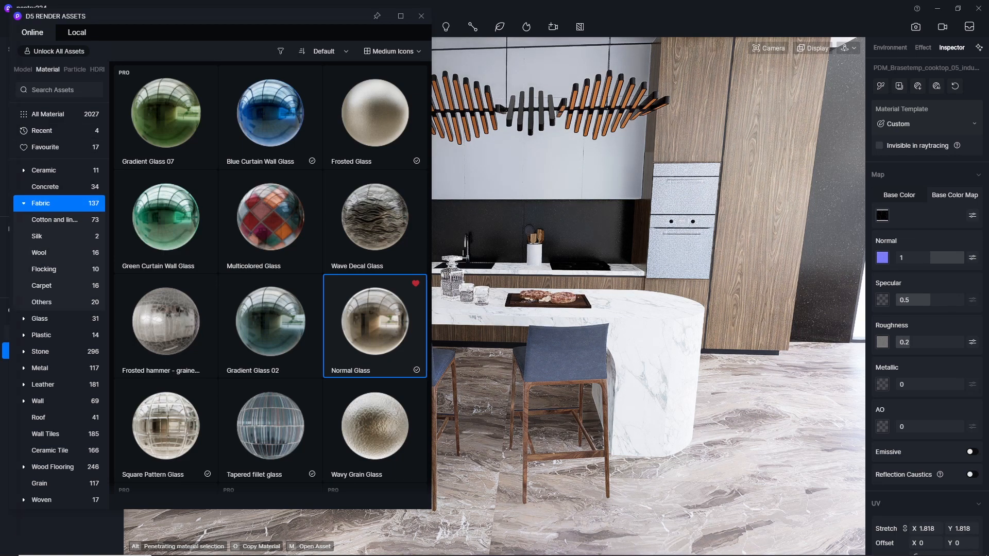
pyautogui.scroll(3, 364, 317)
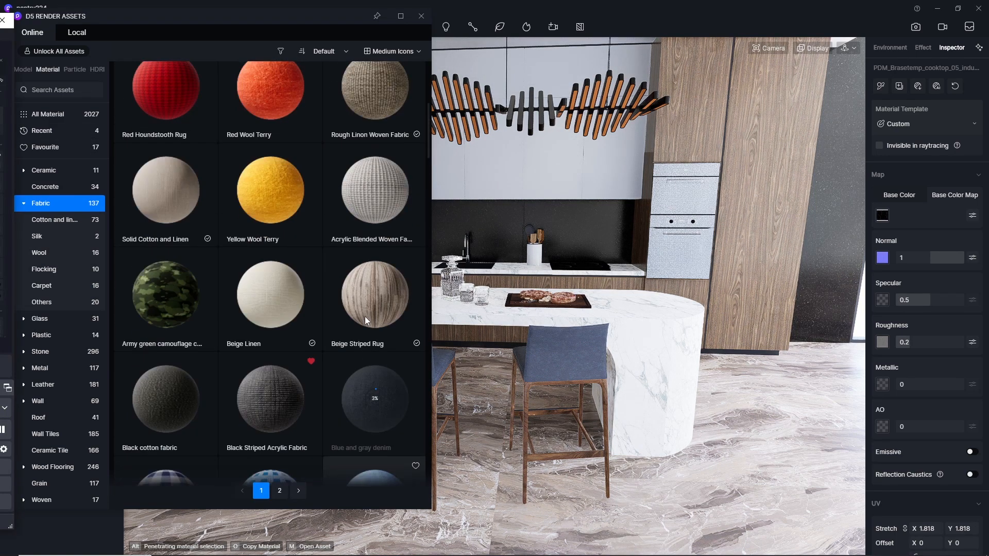
pyautogui.scroll(5, 365, 316)
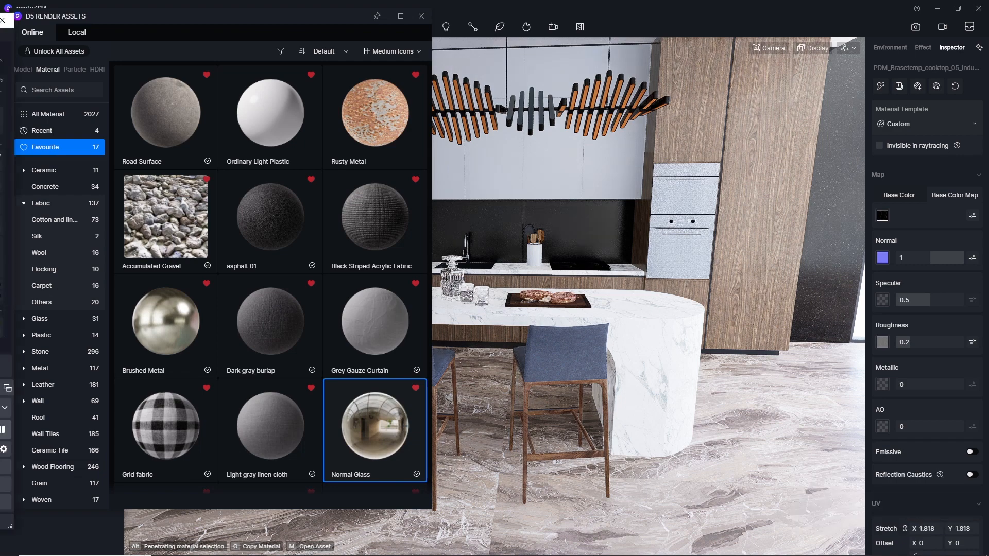
pyautogui.scroll(-3, 398, 382)
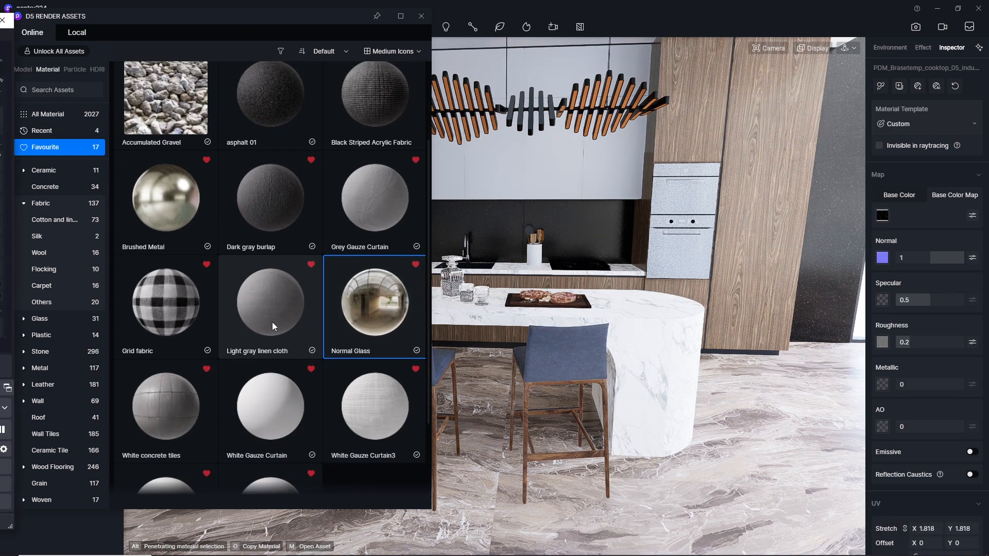
pyautogui.moveTo(286, 320); pyautogui.dragTo(568, 352)
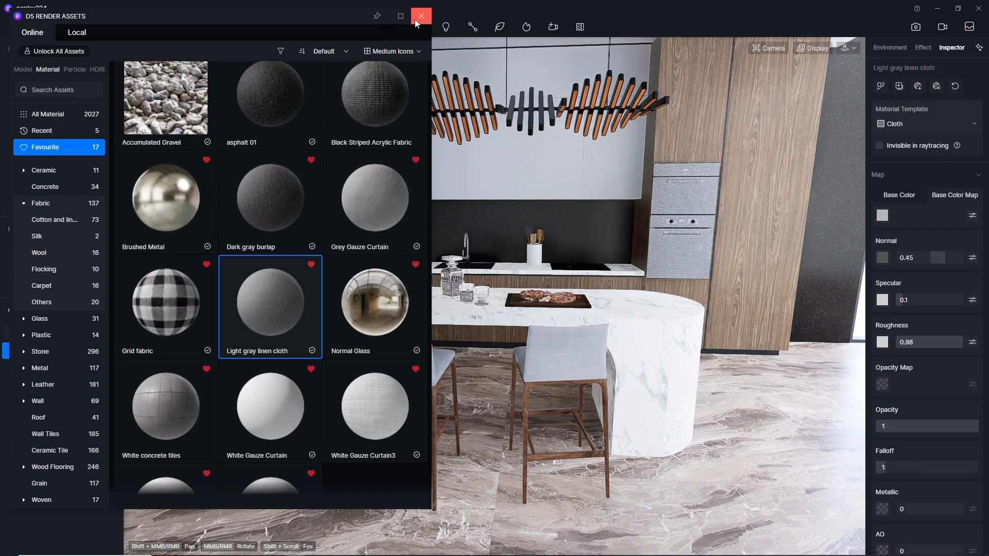
pyautogui.click(421, 16)
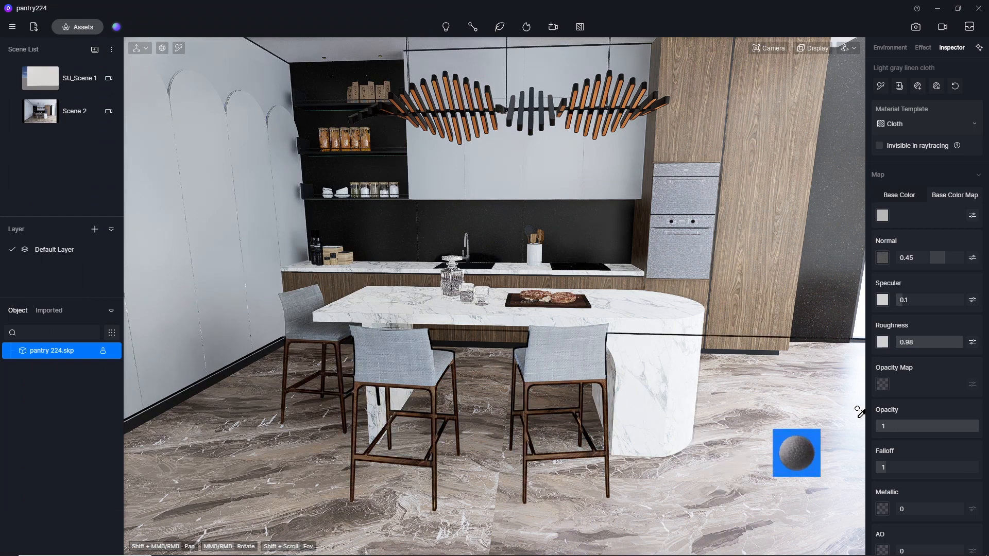
# Set the stool fabric's UV stretch to 5 in X and Y, and check the weave up close.
pyautogui.scroll(-4, 931, 391)
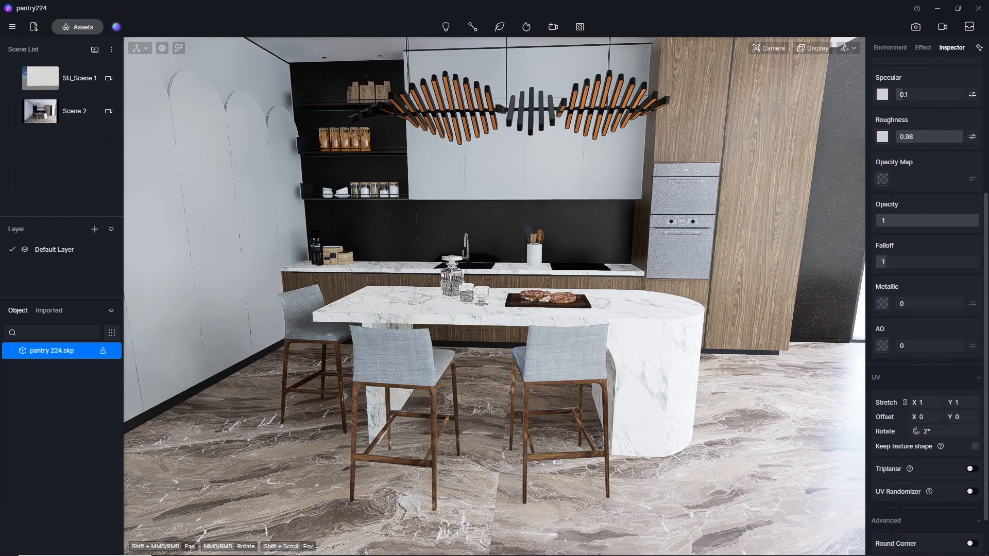
pyautogui.click(921, 403)
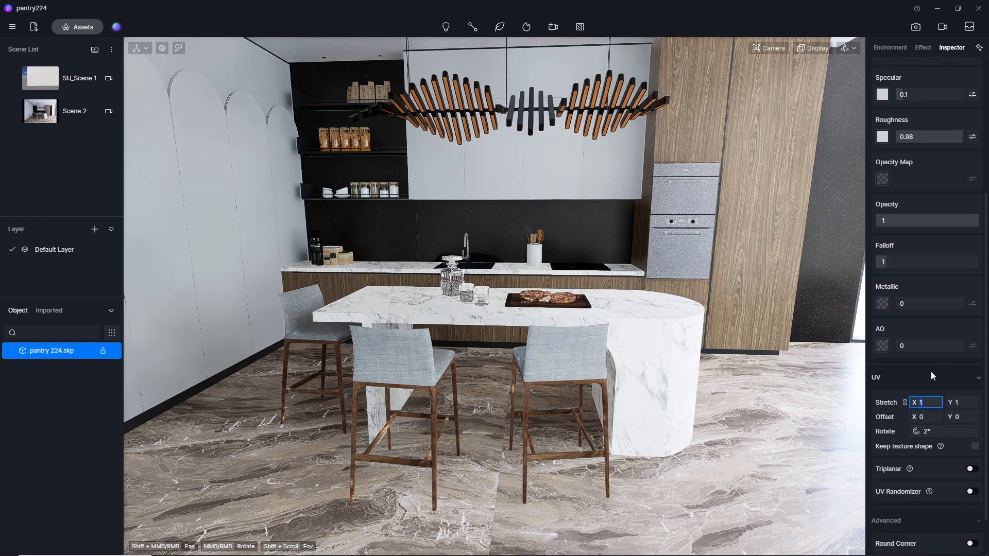
pyautogui.write('5')
pyautogui.press('Return')
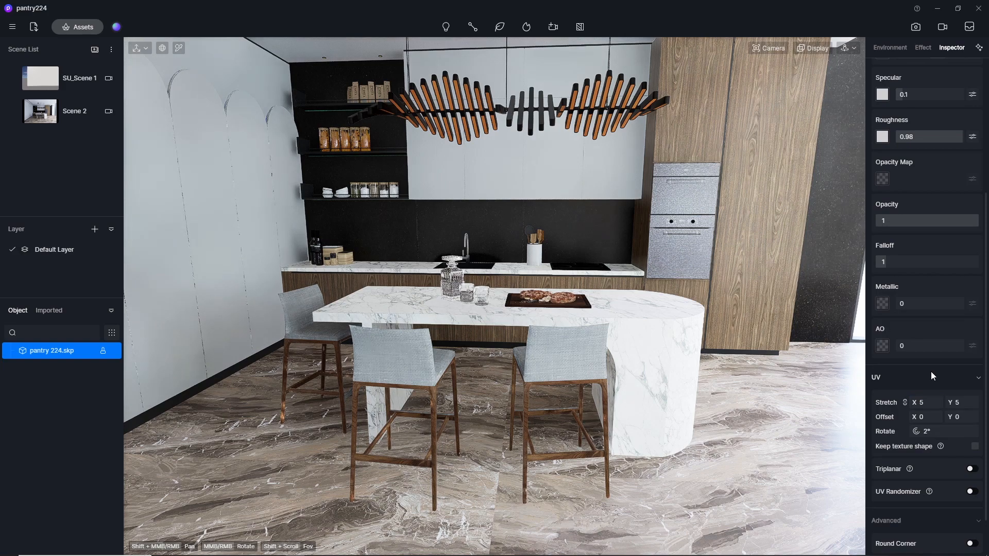
pyautogui.scroll(6, 580, 376)
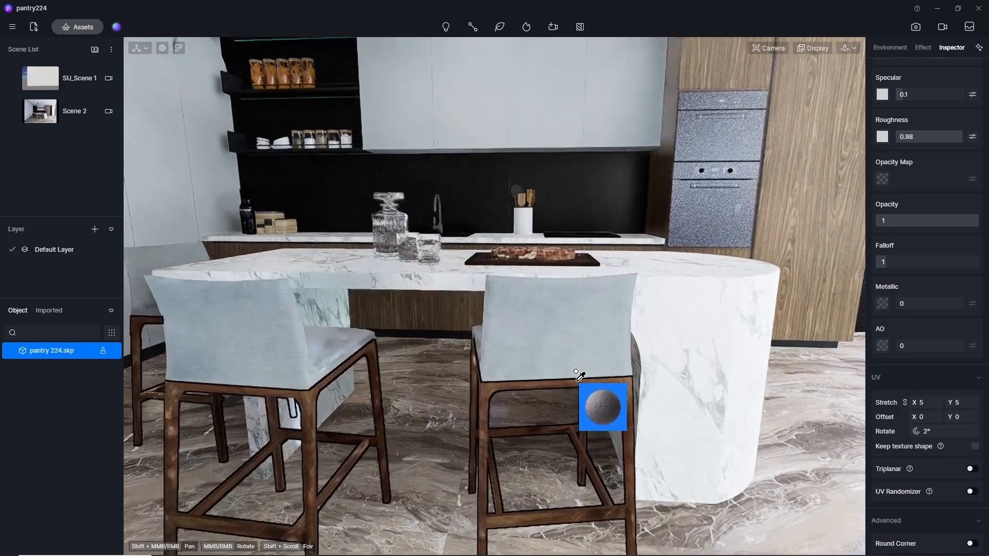
pyautogui.scroll(-3, 555, 416)
pyautogui.scroll(-1, 556, 426)
pyautogui.press('Escape')
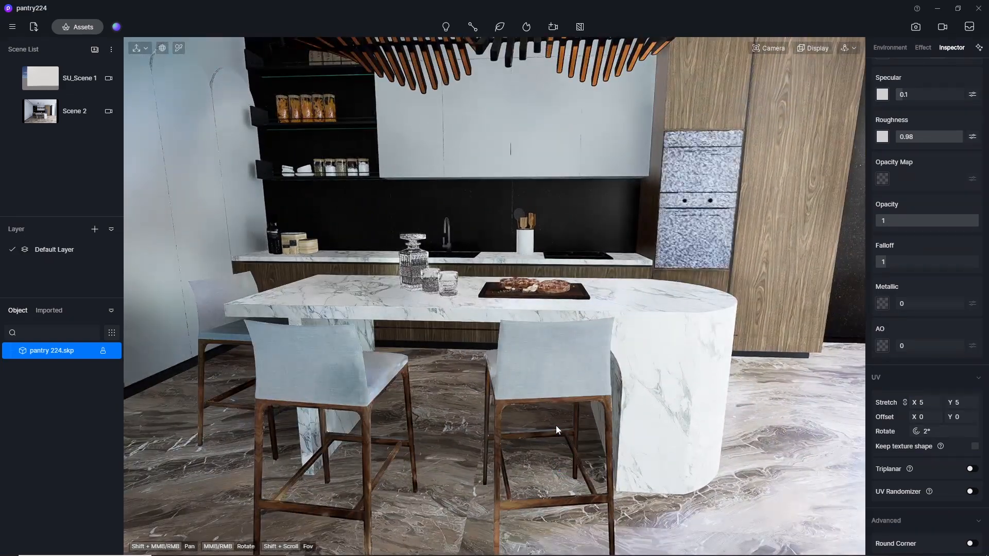
# Return to the Scene 2 view and pick the ceiling's wall paint material for editing.
pyautogui.click(44, 122)
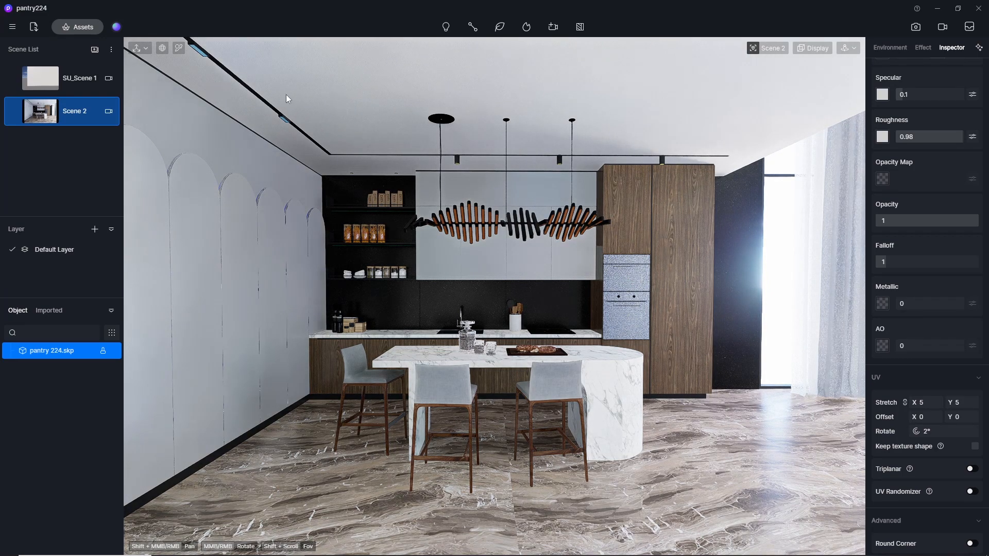
pyautogui.click(179, 48)
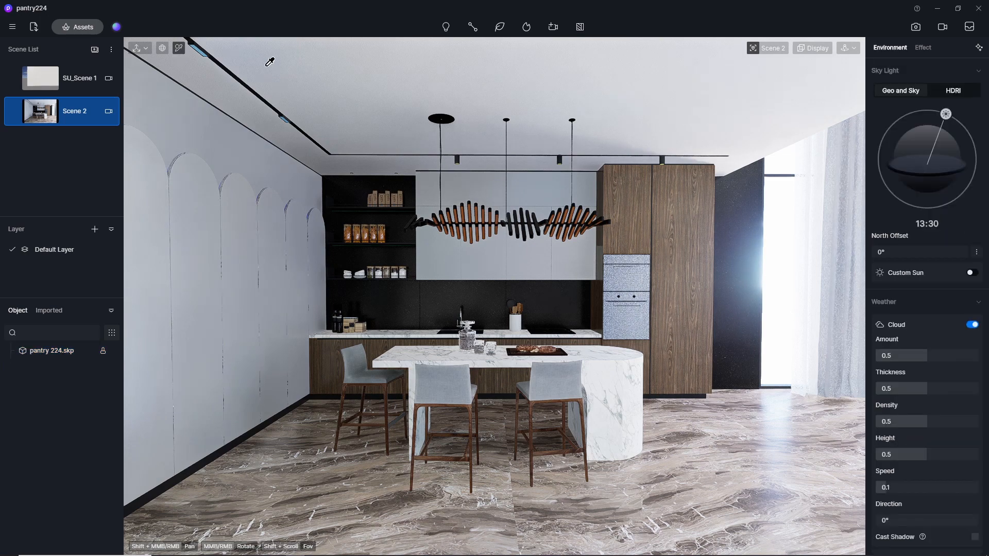
pyautogui.click(356, 85)
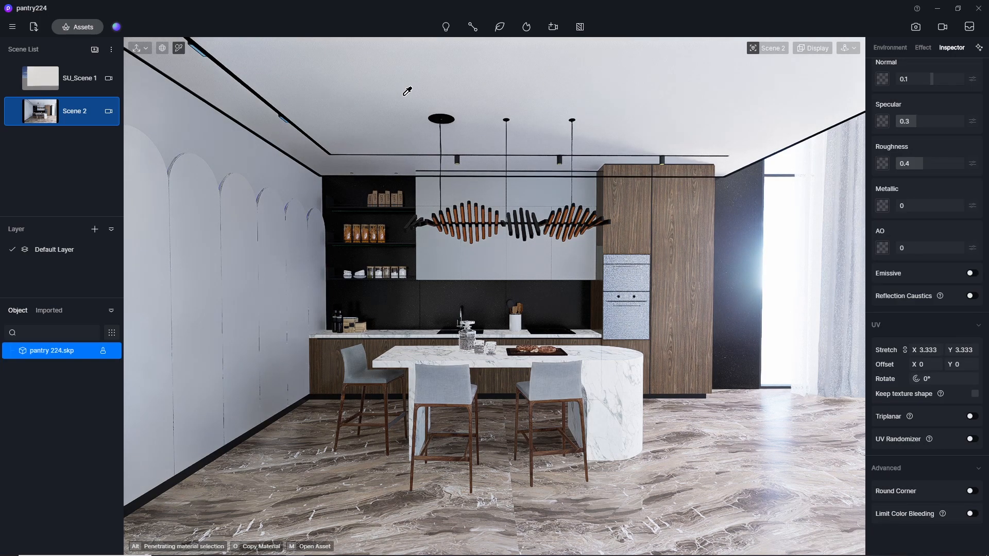
pyautogui.moveTo(984, 331); pyautogui.dragTo(985, 162)
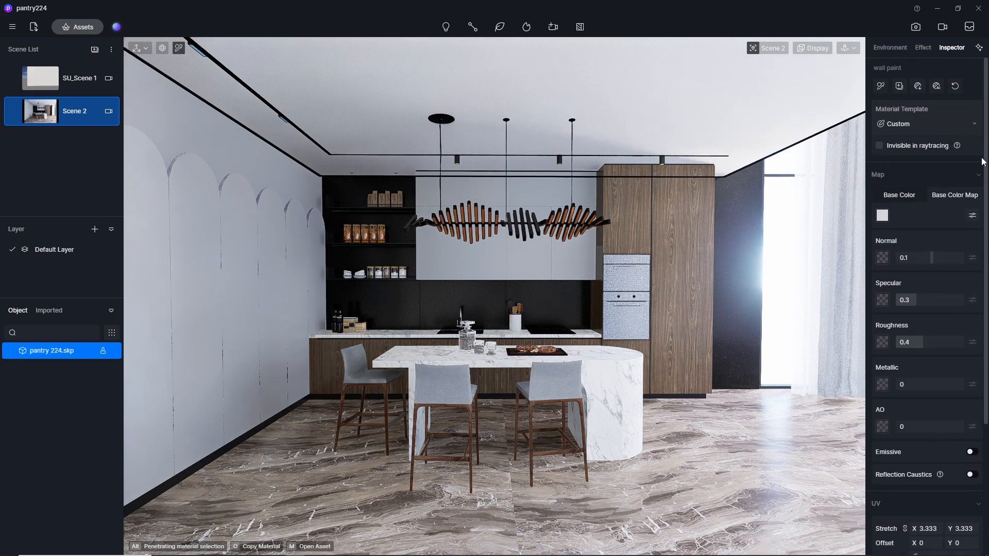
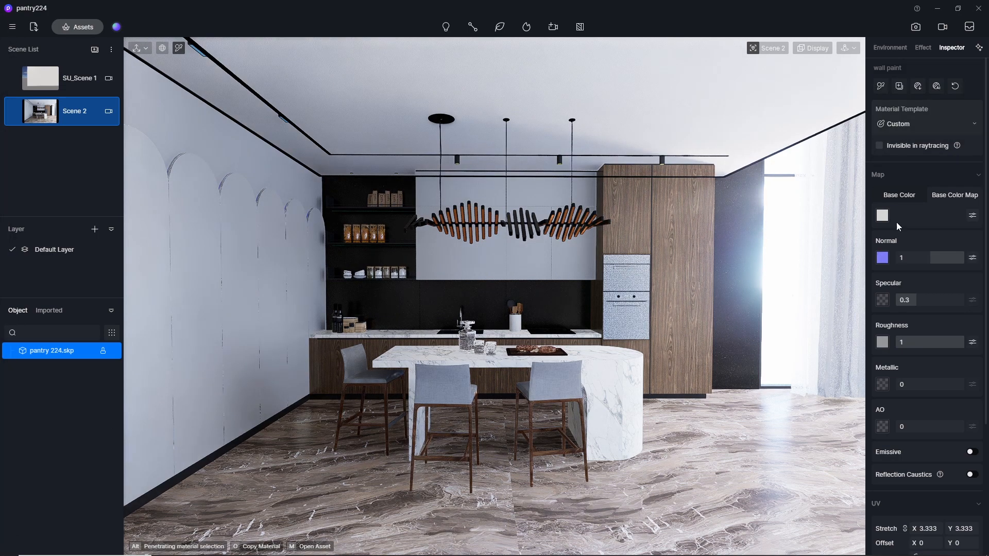
# Set the ceiling wall paint's Normal strength to 0.1 and its Roughness to 0.8.
pyautogui.click(914, 262)
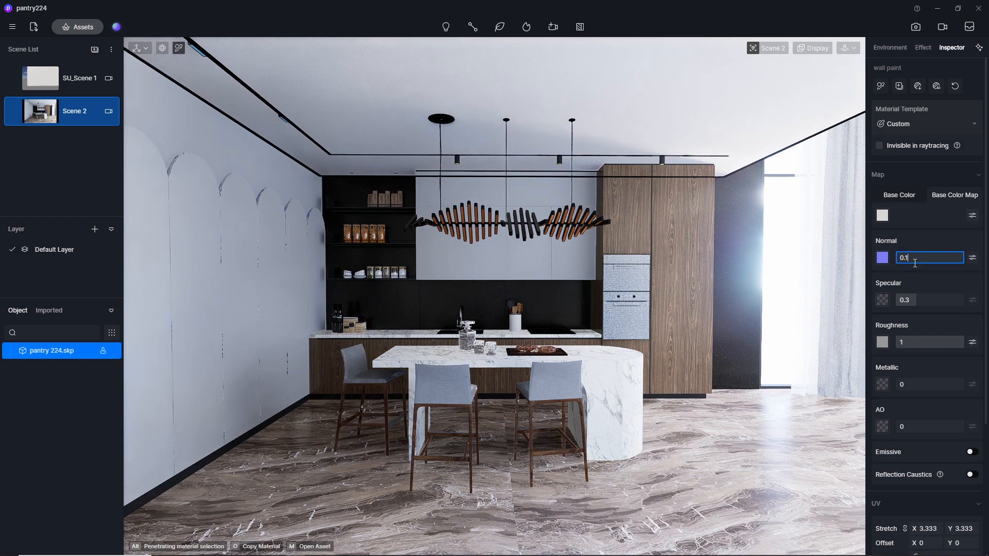
pyautogui.press('Return')
pyautogui.click(926, 303)
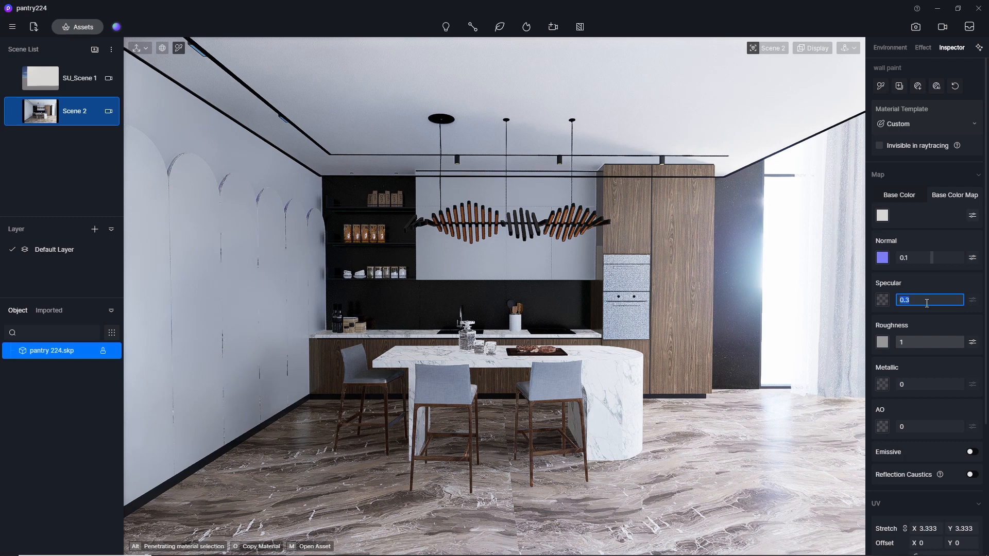
pyautogui.click(919, 343)
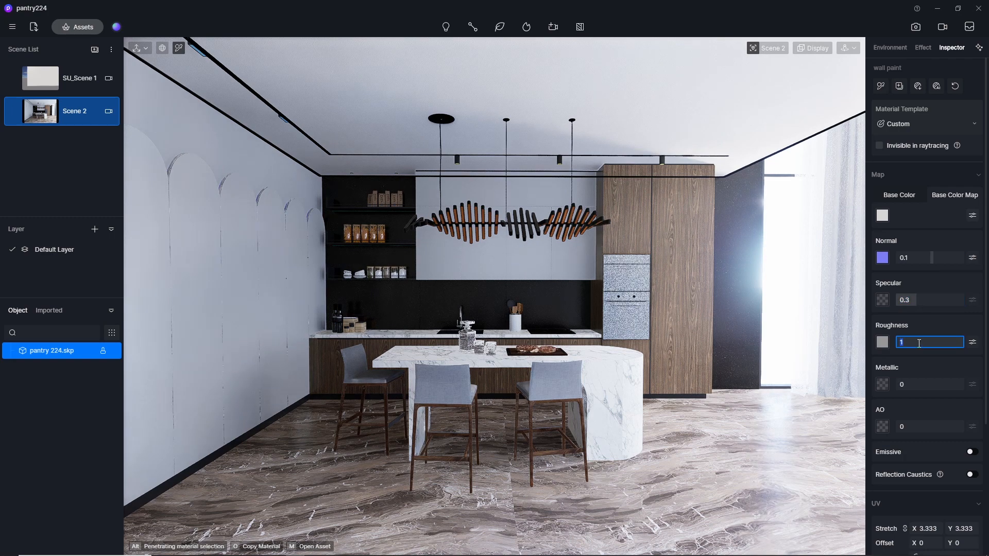
pyautogui.write('0.8')
pyautogui.press('Return')
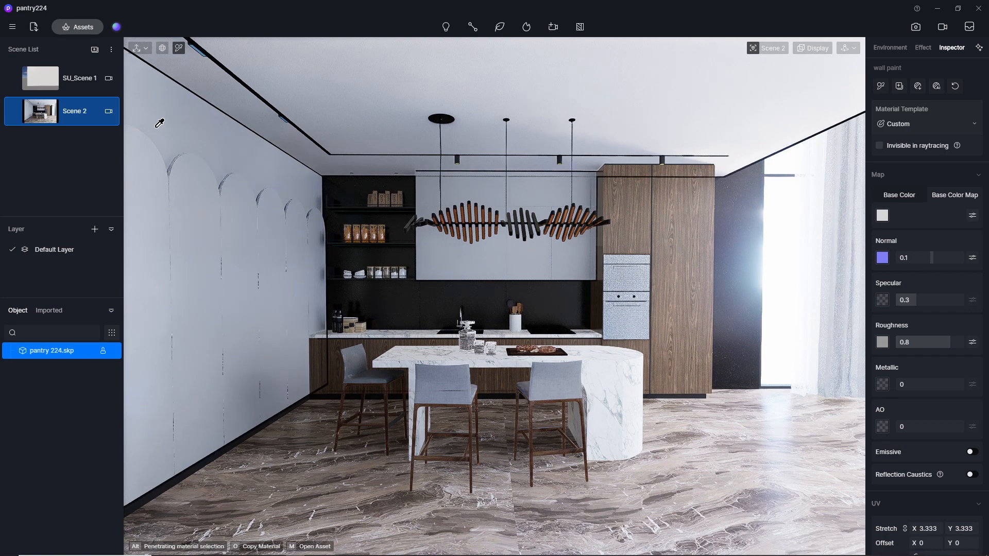
# Enter the image render mode and light the scene with the custom HDRI sky HDR_029_Sky_Cloudy_Ref.
pyautogui.click(917, 28)
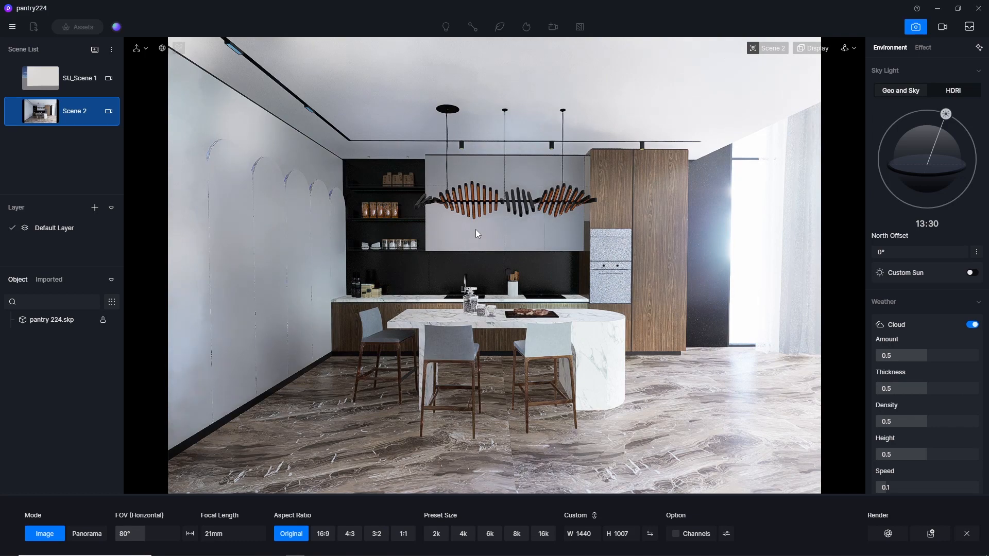
pyautogui.click(953, 91)
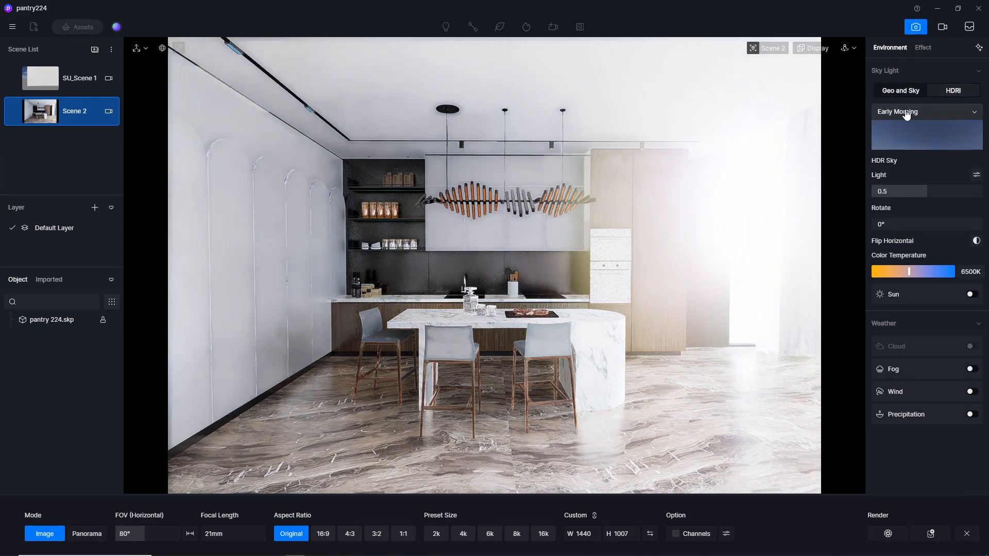
pyautogui.click(906, 113)
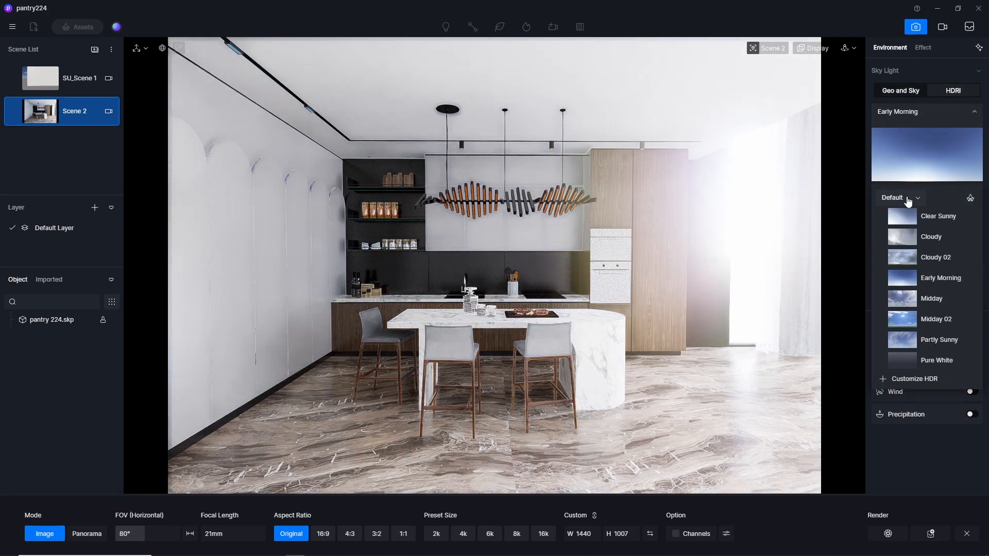
pyautogui.click(905, 210)
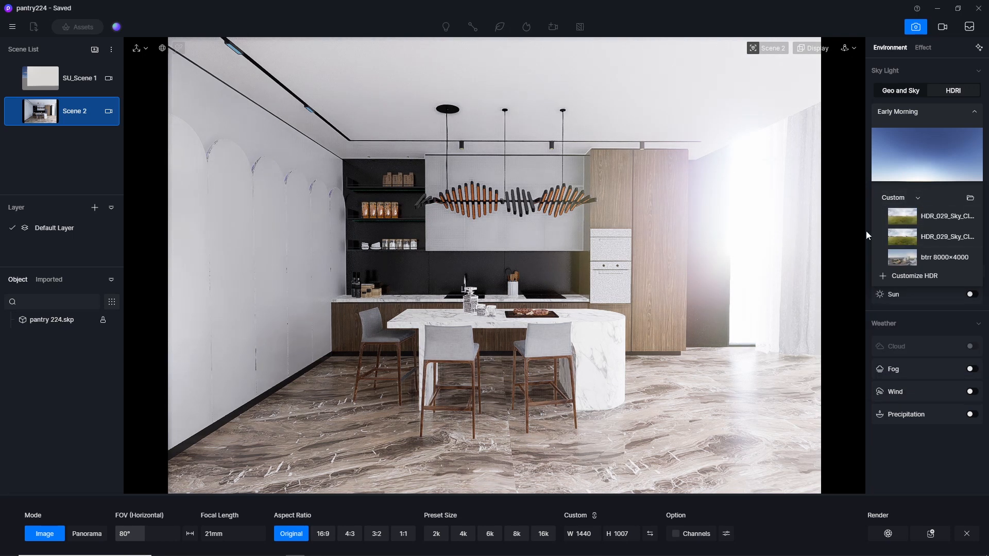
pyautogui.click(905, 237)
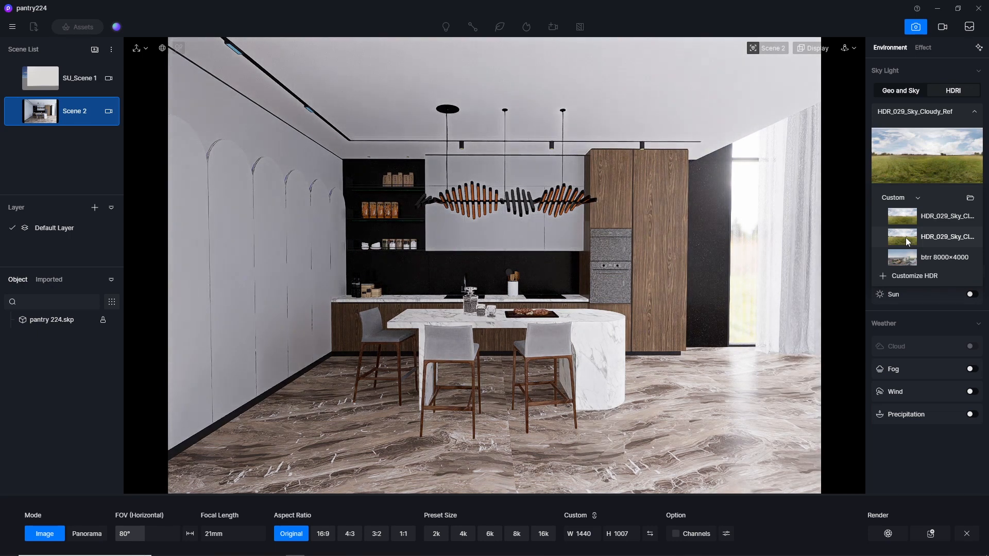
pyautogui.click(858, 15)
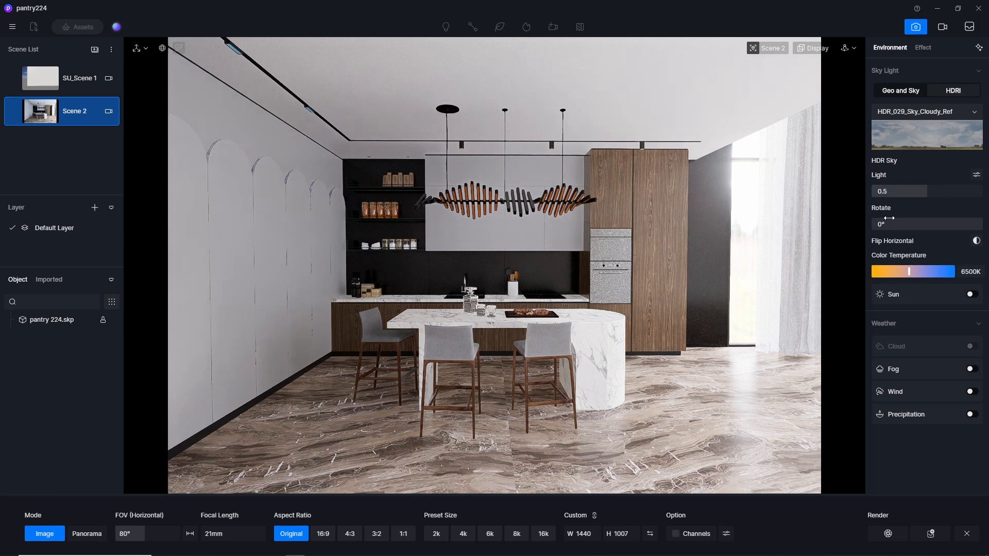
# Separate the HDR sky's light controls and set Skylight to 0.1.
pyautogui.click(976, 175)
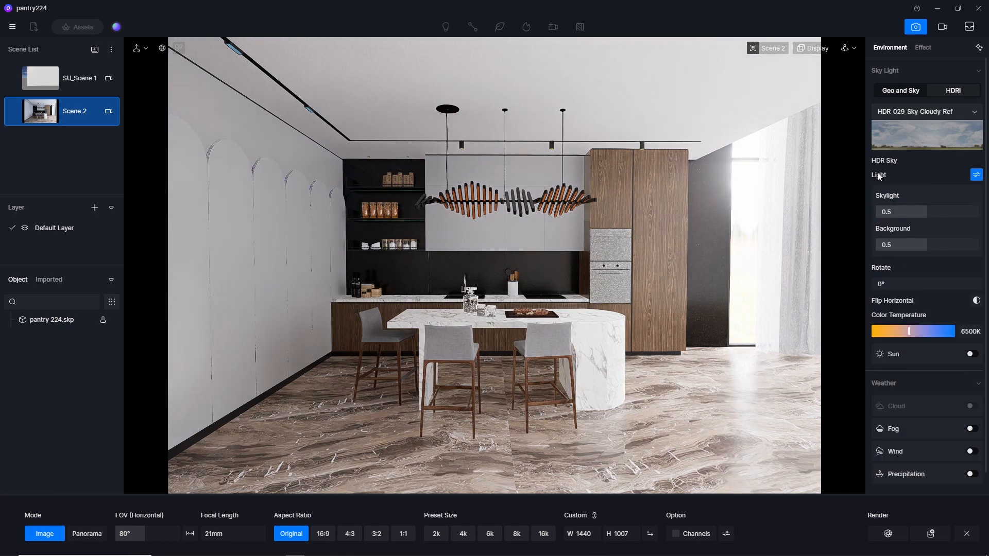
pyautogui.click(915, 214)
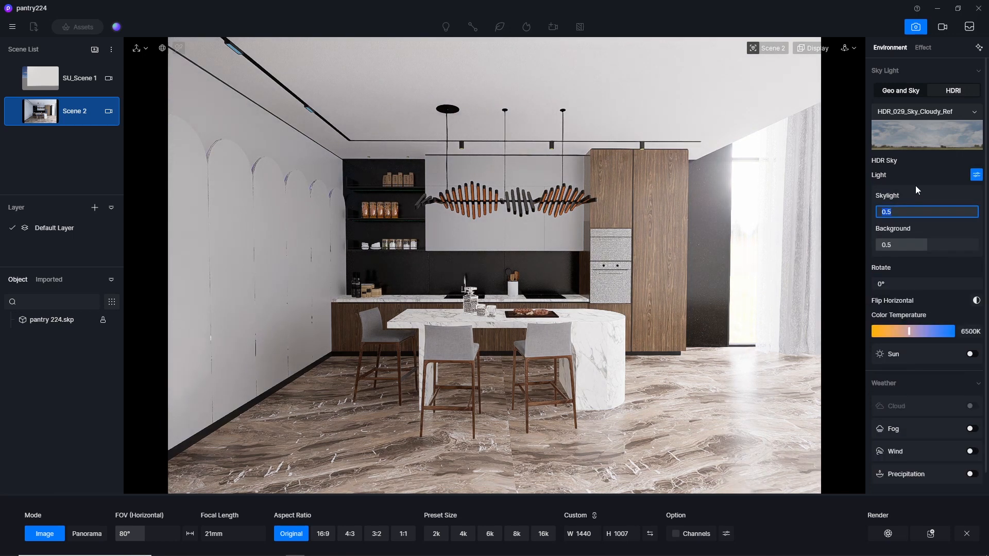
pyautogui.write('0.1')
pyautogui.press('Return')
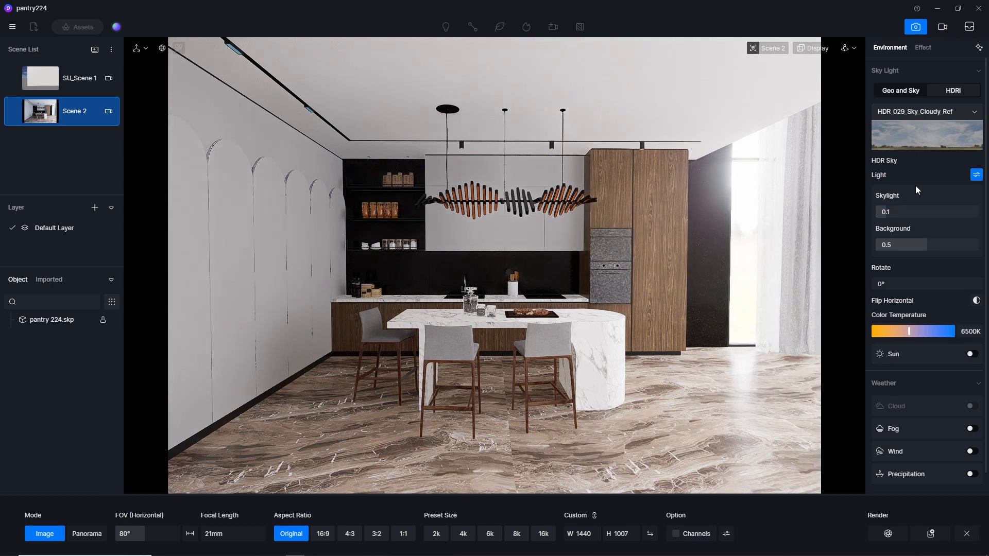
# Reduce the HDR sky's Background brightness to 0.01, trying 0.1 first, and update Scene 2 with the new lighting.
pyautogui.click(921, 246)
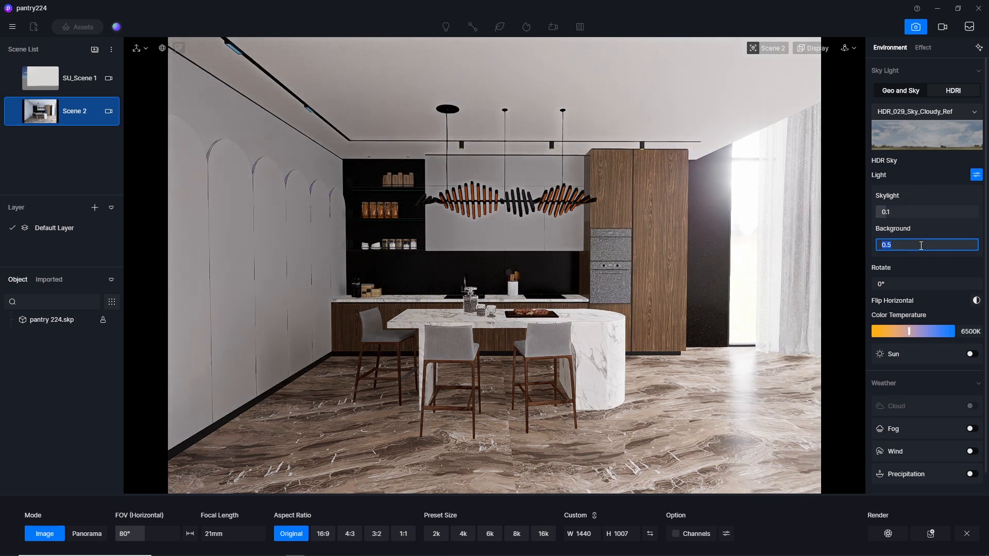
pyautogui.press('Return')
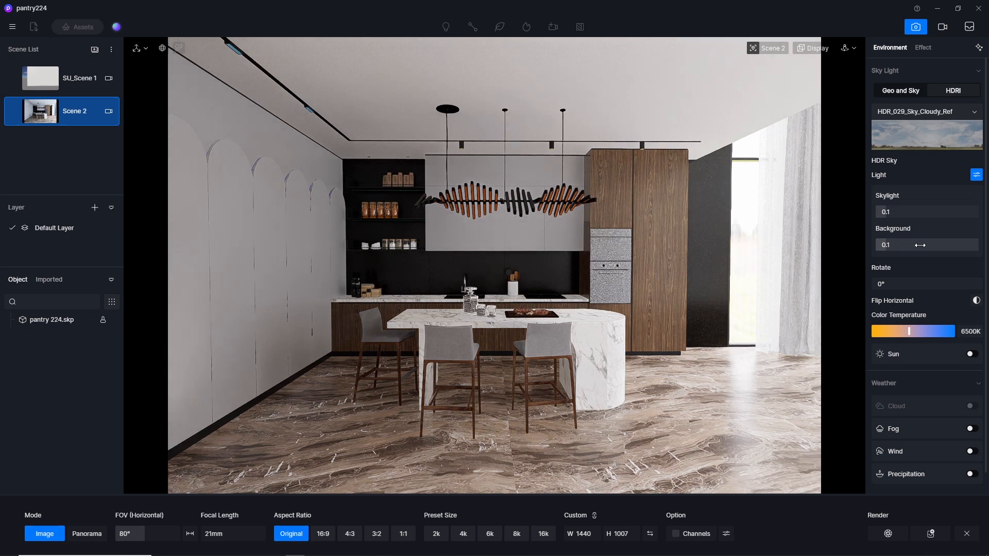
pyautogui.click(920, 245)
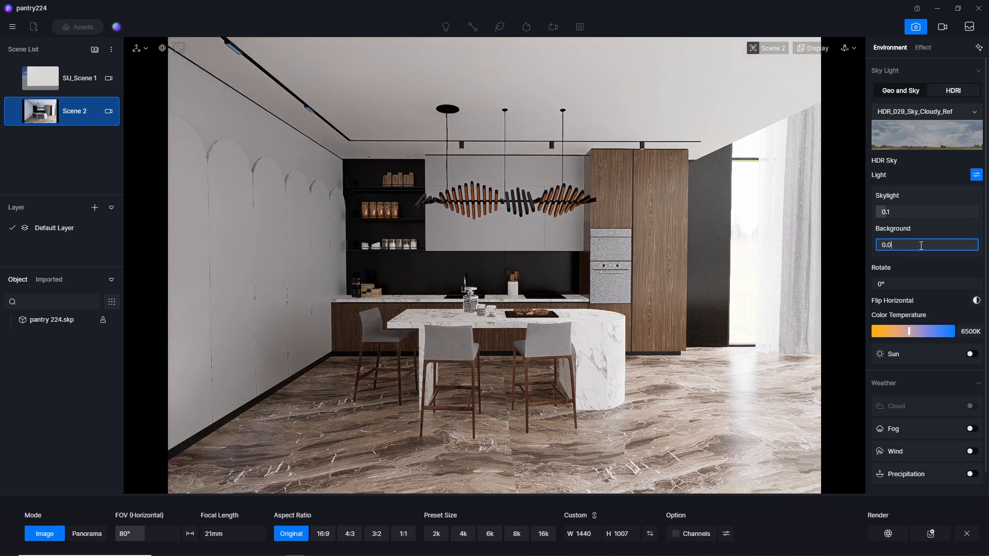
pyautogui.press('Return')
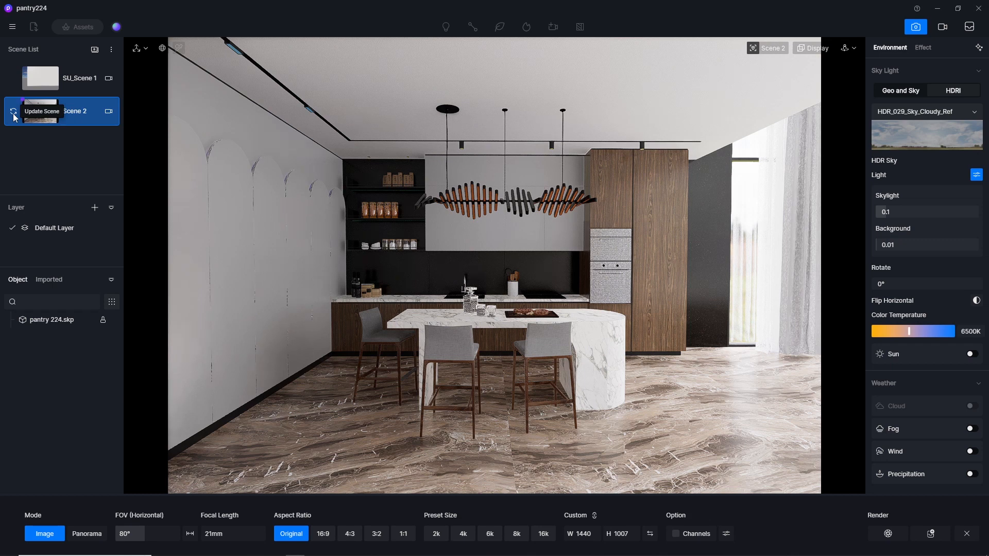
pyautogui.click(13, 114)
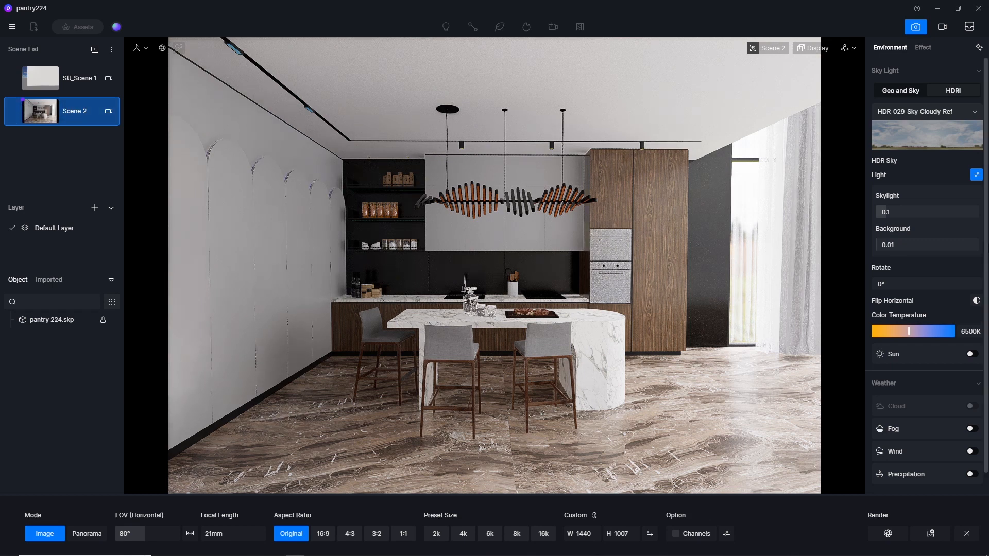
# Enable the sun for the HDRI sky with a custom direction, and set its azimuth to about 54.8.
pyautogui.scroll(-1, 927, 273)
pyautogui.click(974, 333)
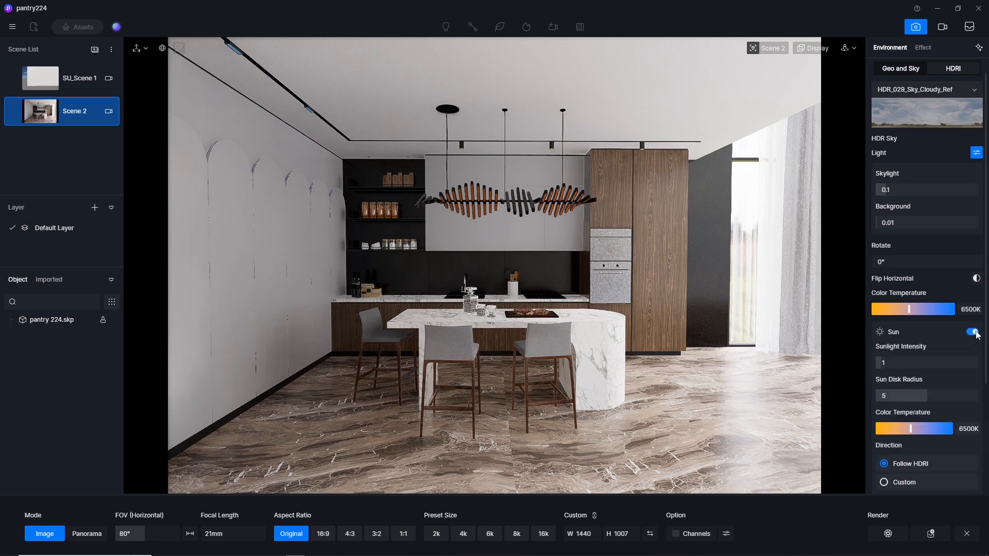
pyautogui.scroll(-4, 922, 258)
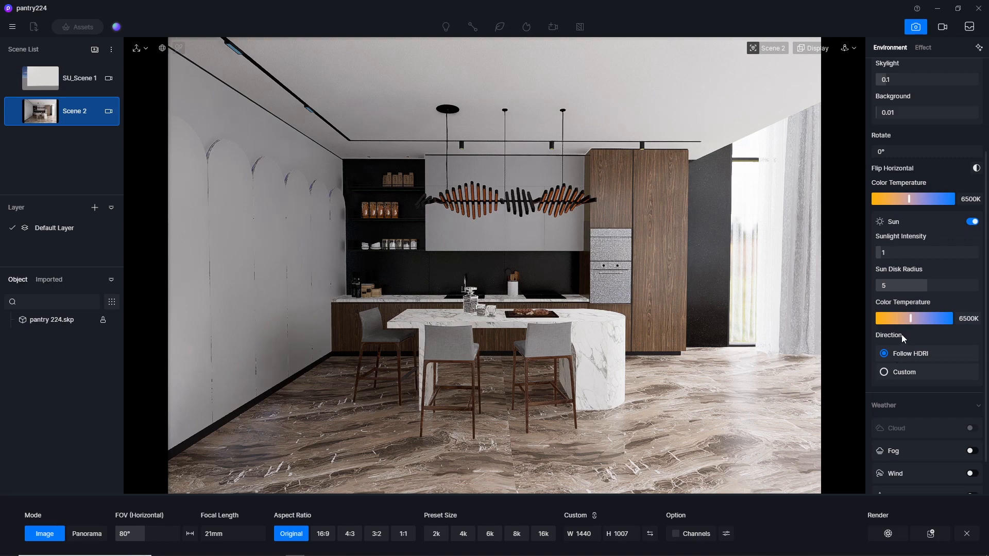
pyautogui.click(883, 372)
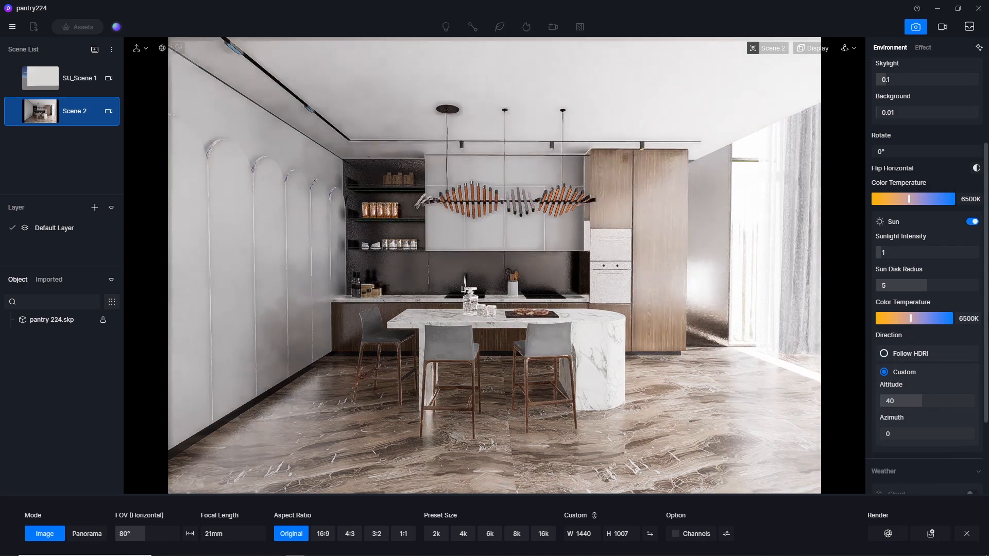
pyautogui.scroll(-2, 924, 359)
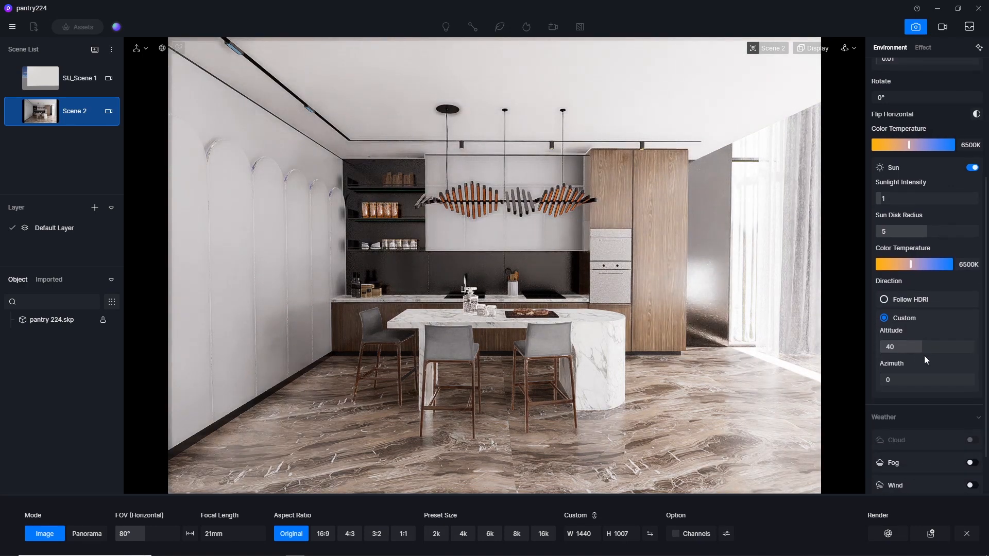
pyautogui.moveTo(896, 380)
pyautogui.mouseDown()
pyautogui.moveTo(909, 383)
pyautogui.moveTo(893, 383)
pyautogui.mouseUp()
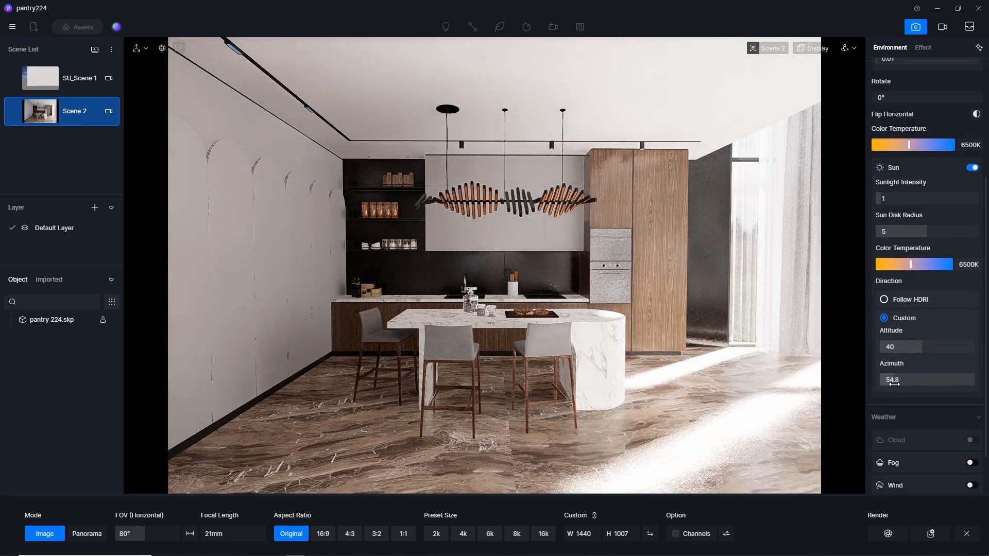
# Set the image aspect ratio to 16:9 and adjust the sun's altitude to about 32.8, keeping the azimuth at 54.8.
pyautogui.click(331, 539)
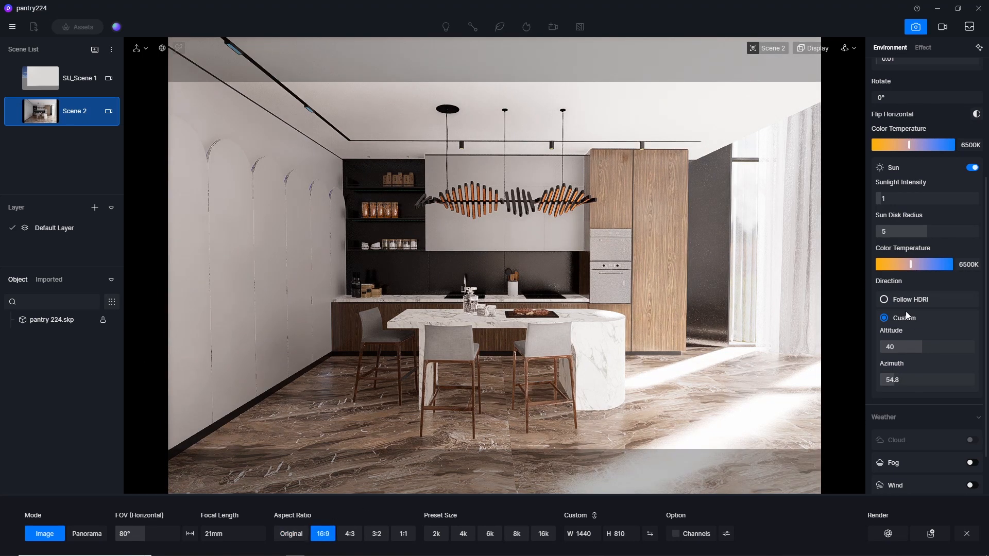
pyautogui.moveTo(916, 346); pyautogui.dragTo(930, 350)
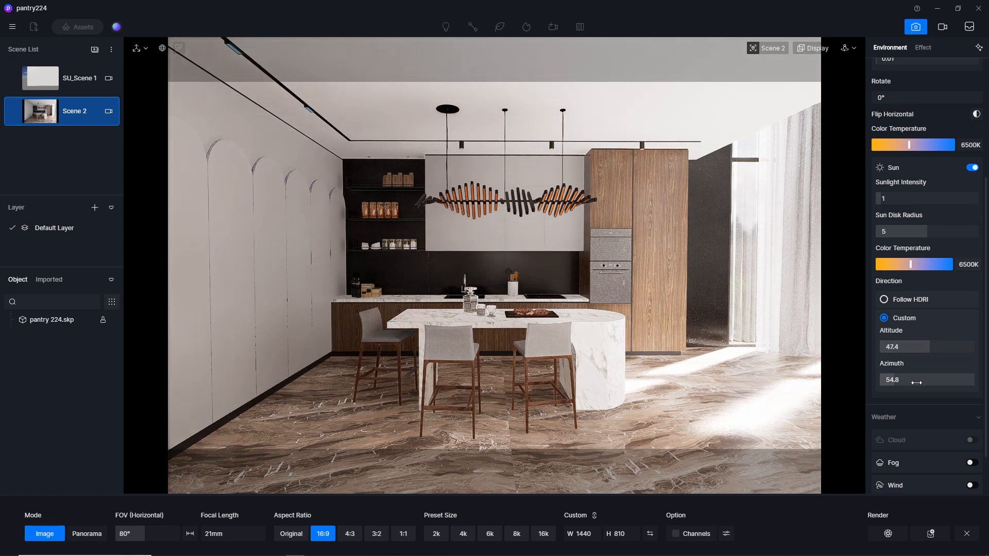
pyautogui.moveTo(889, 381); pyautogui.dragTo(893, 382)
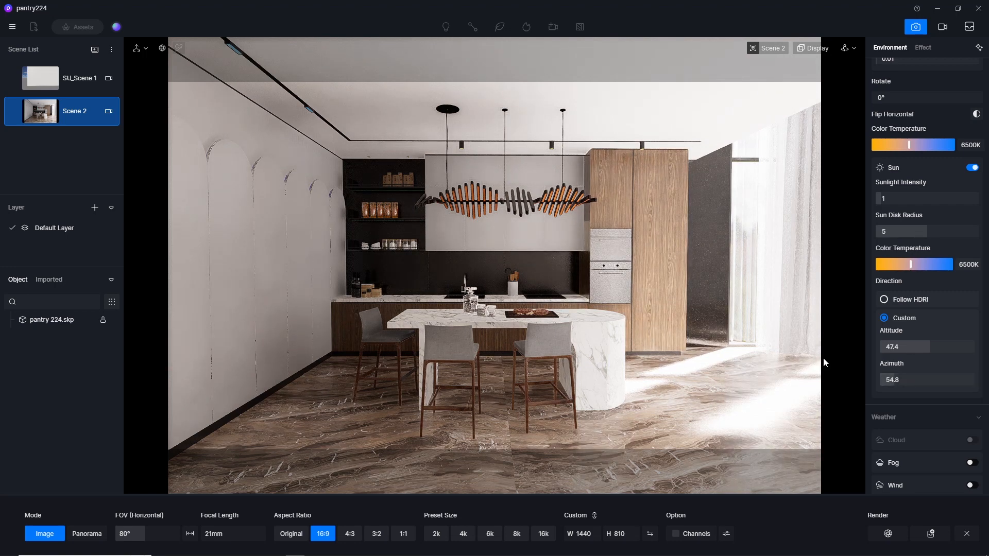
pyautogui.moveTo(930, 347); pyautogui.dragTo(914, 350)
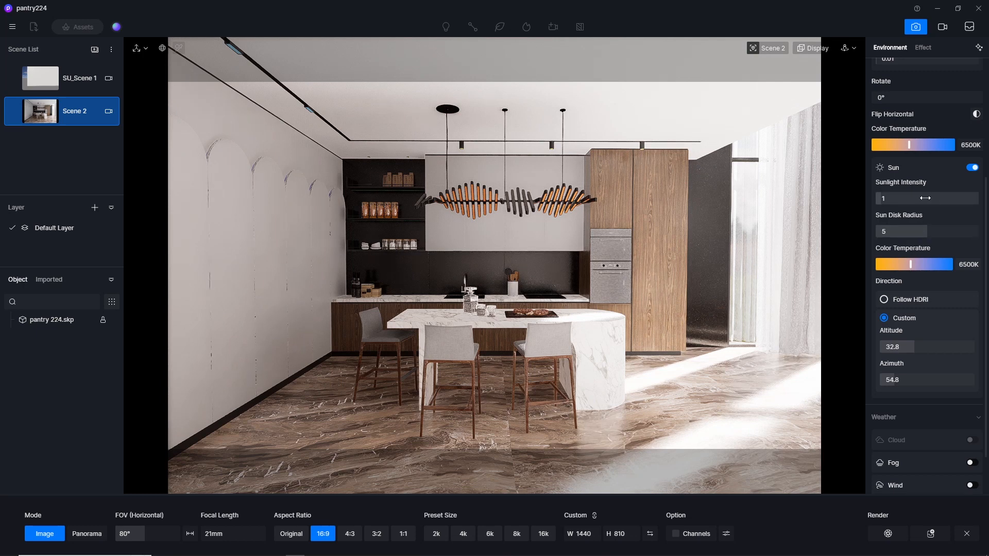
# Reduce the Sunlight Intensity to 0.05, trying 0.1 first.
pyautogui.click(906, 198)
pyautogui.write('0')
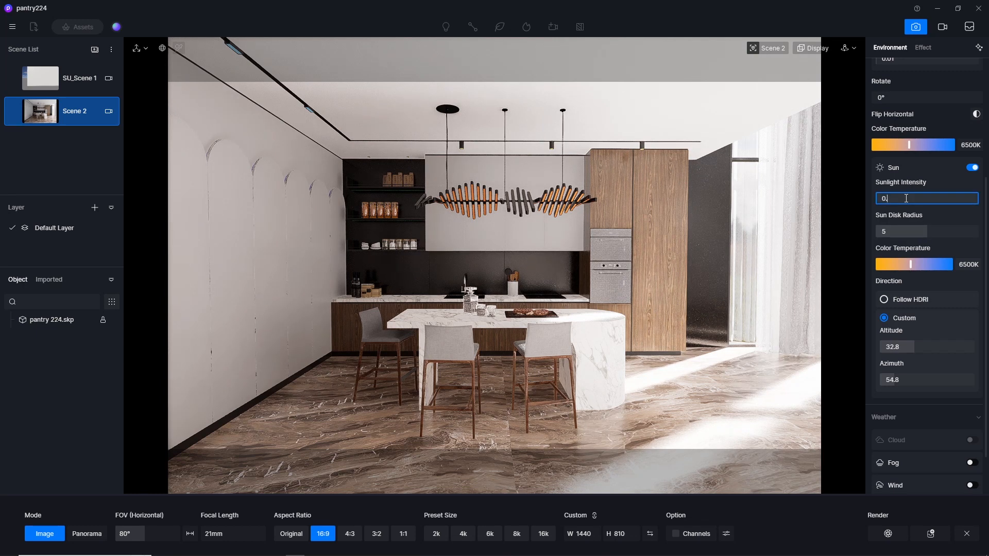
pyautogui.write('.1')
pyautogui.press('Return')
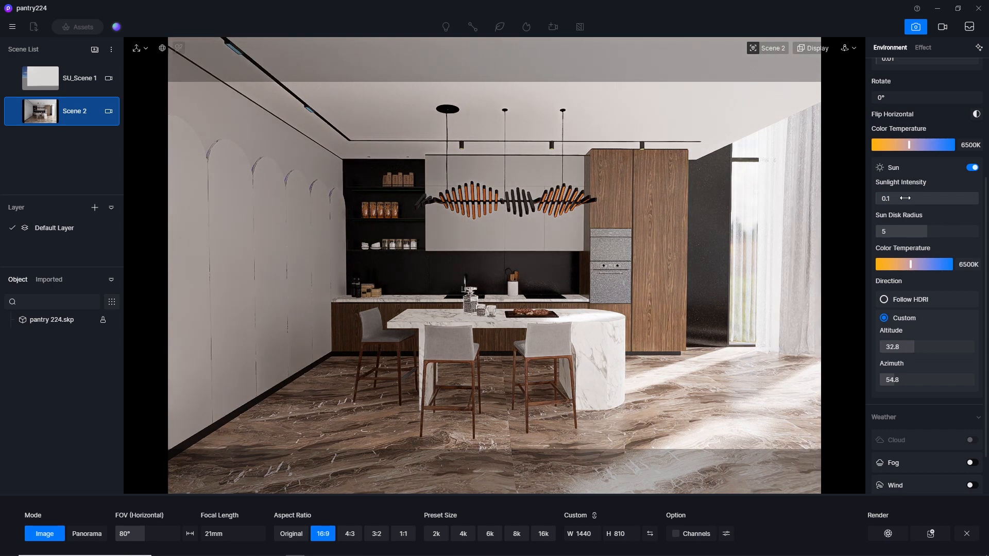
pyautogui.click(905, 198)
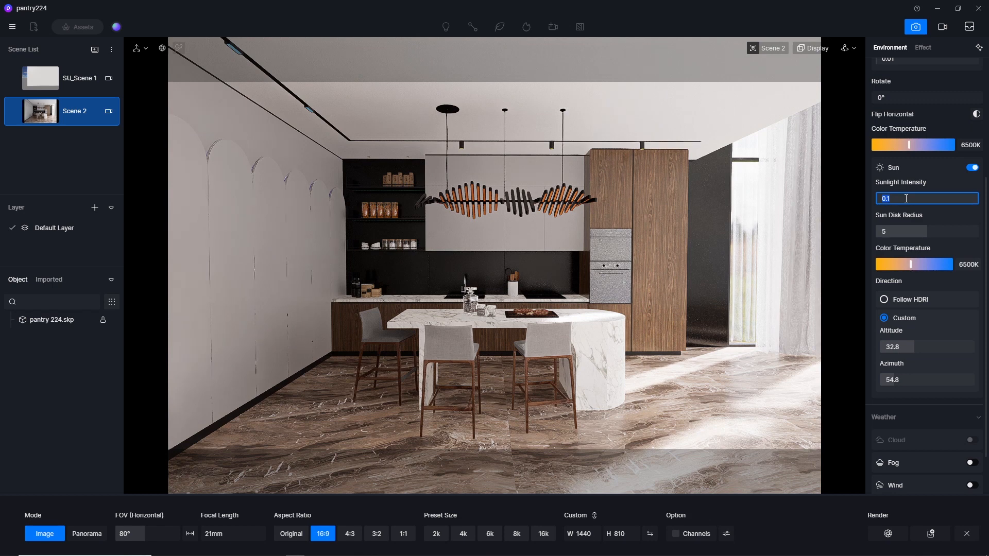
pyautogui.write('0.05')
pyautogui.press('Return')
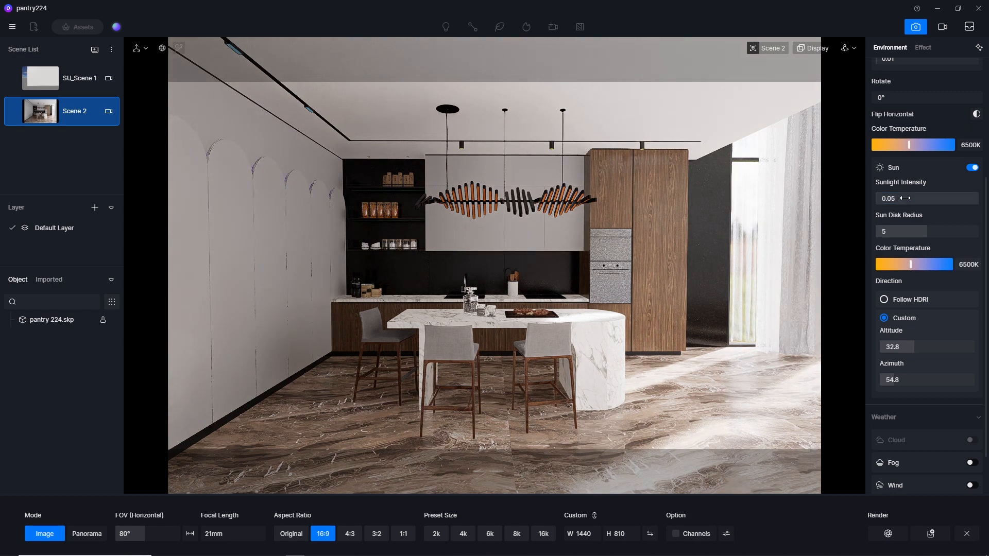
# Raise the HDR sky's Skylight brightness to 0.3, also trying 0.2 for comparison.
pyautogui.scroll(2, 904, 198)
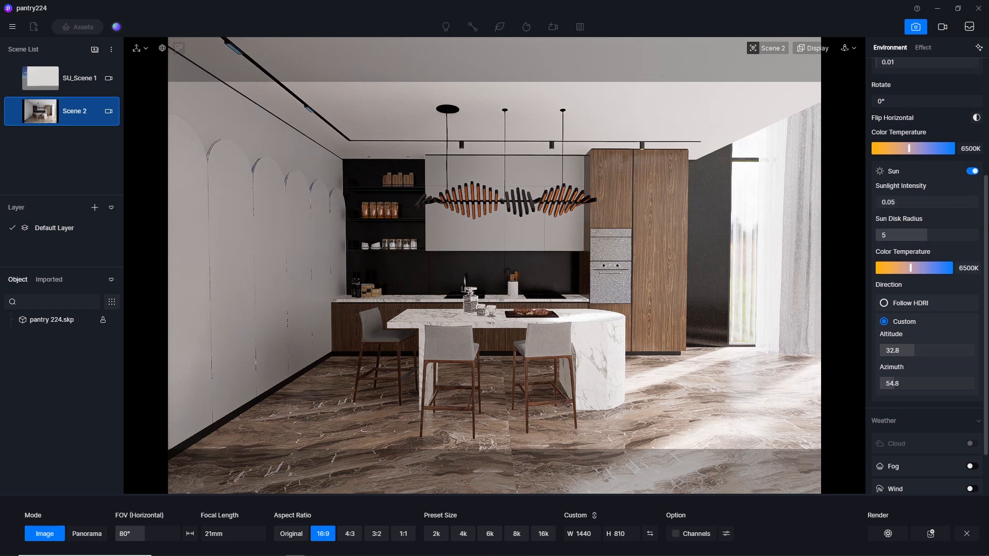
pyautogui.scroll(1, 904, 140)
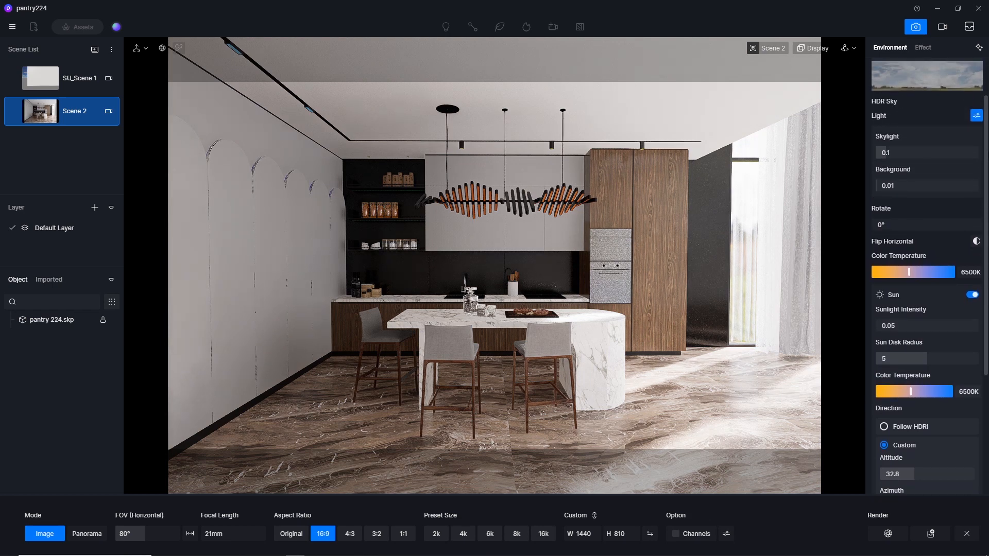
pyautogui.click(899, 154)
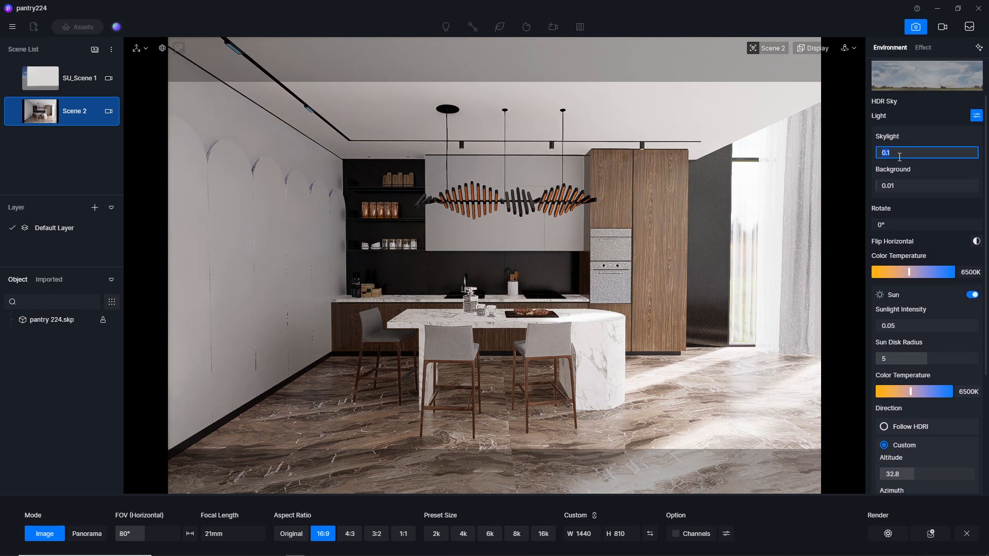
pyautogui.write('0.3')
pyautogui.press('Return')
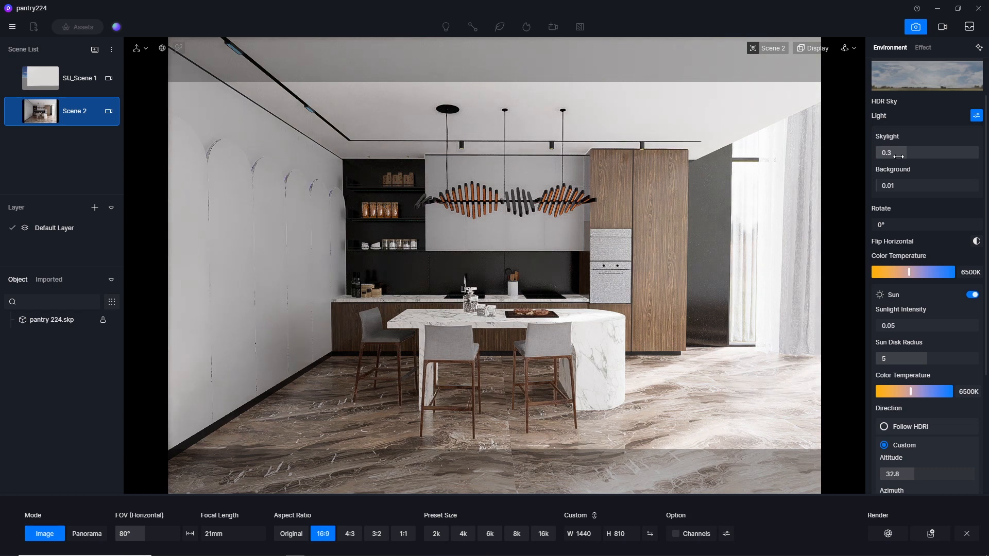
pyautogui.click(898, 154)
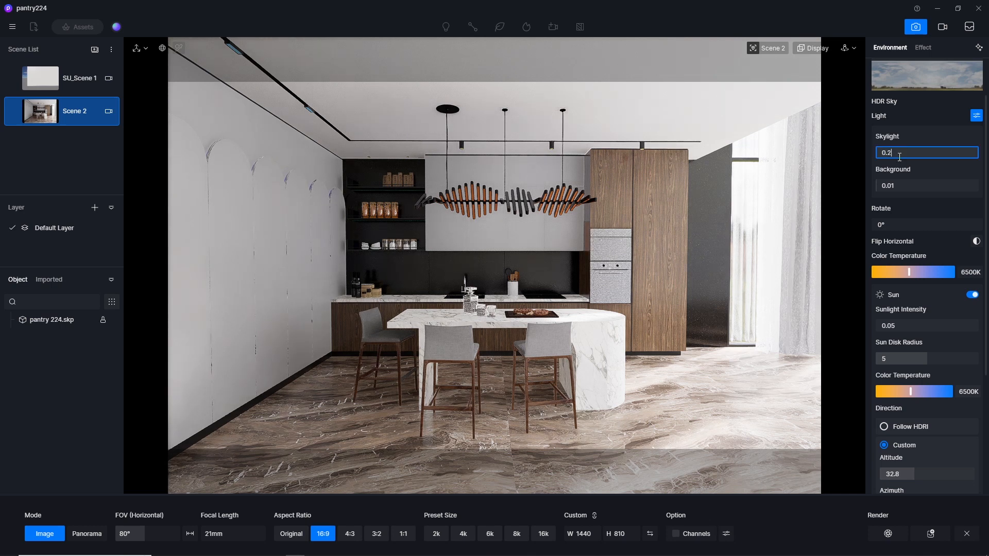
pyautogui.press('Return')
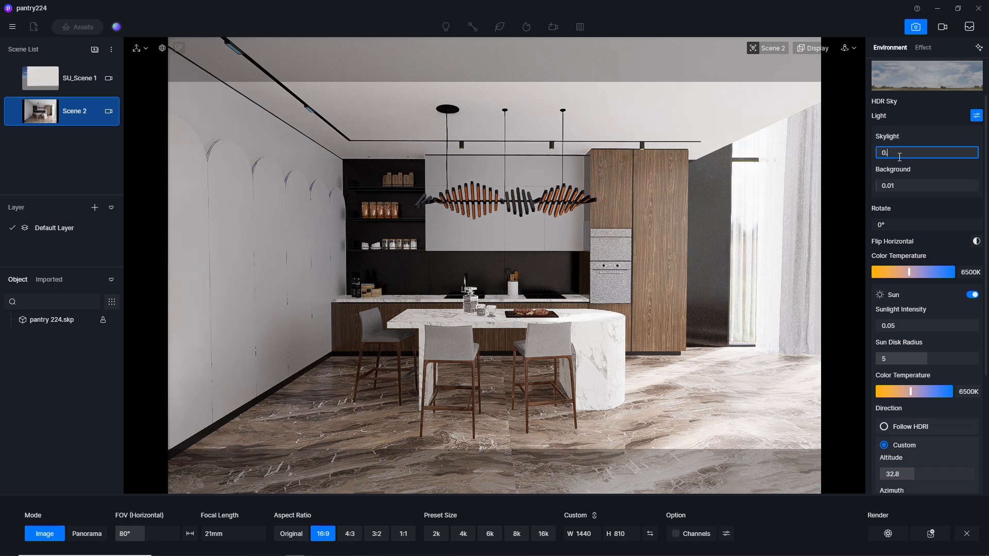
pyautogui.press('Return')
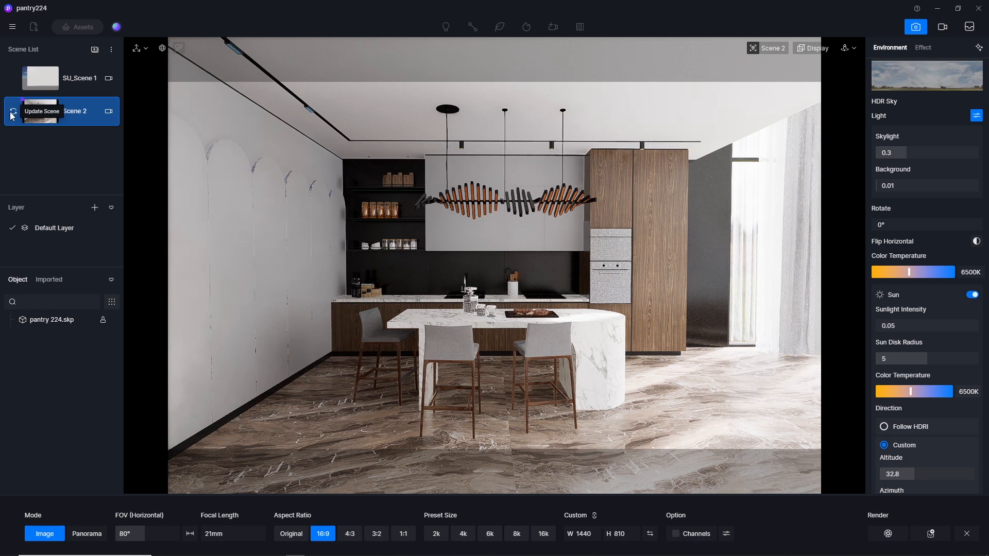
# Update Scene 2 with the new lighting and save the project.
pyautogui.click(15, 114)
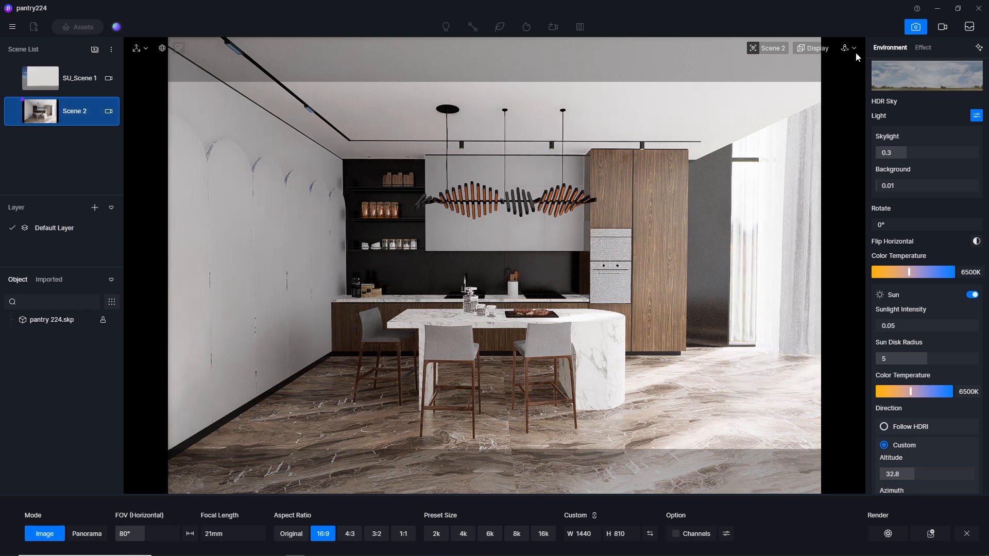
pyautogui.click(10, 27)
pyautogui.moveTo(69, 49)
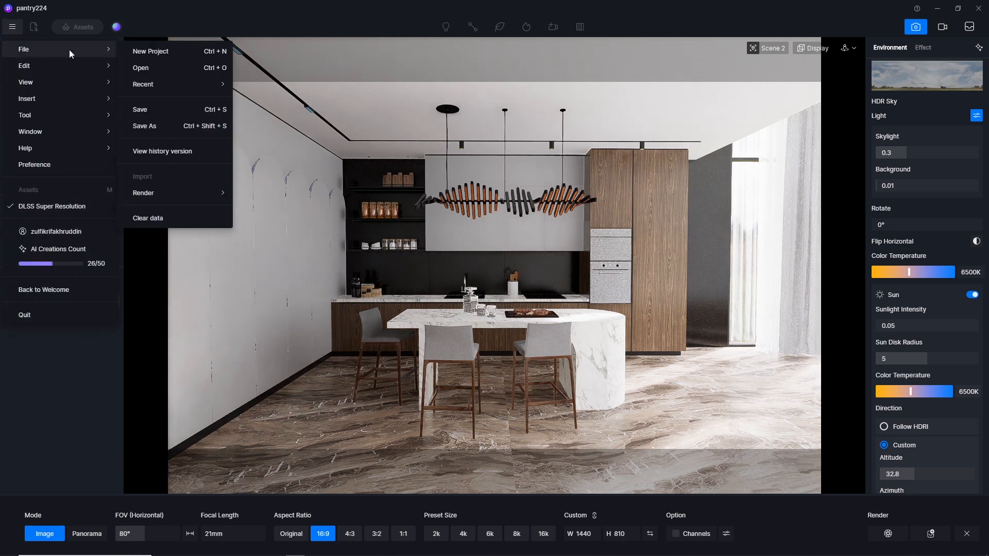
pyautogui.click(165, 109)
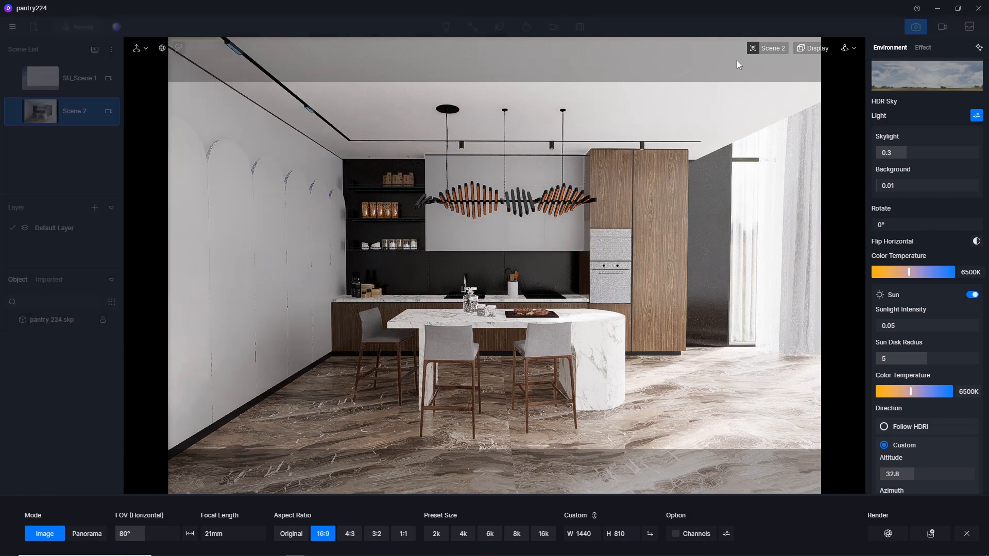
# Exit image mode and open the camera settings.
pyautogui.click(919, 27)
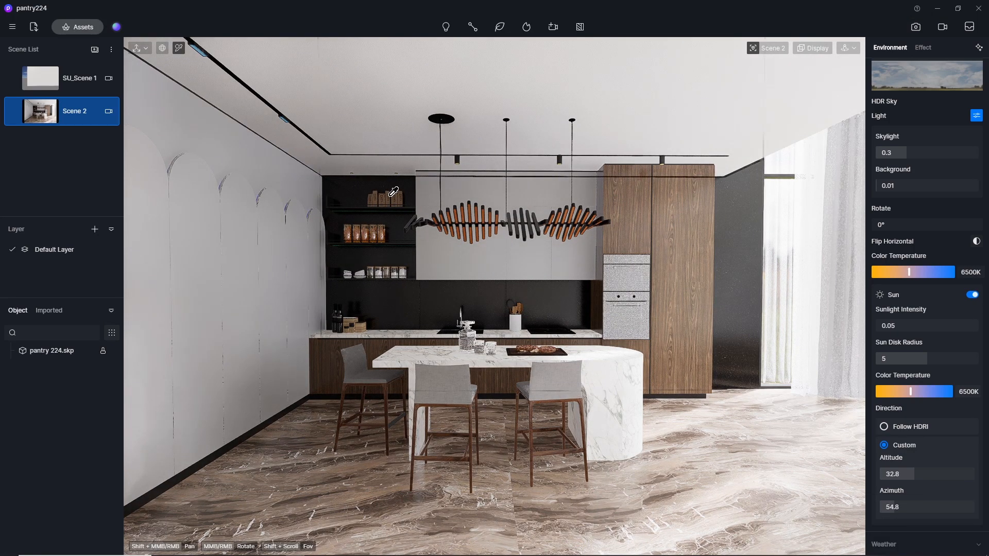
pyautogui.scroll(10, 473, 214)
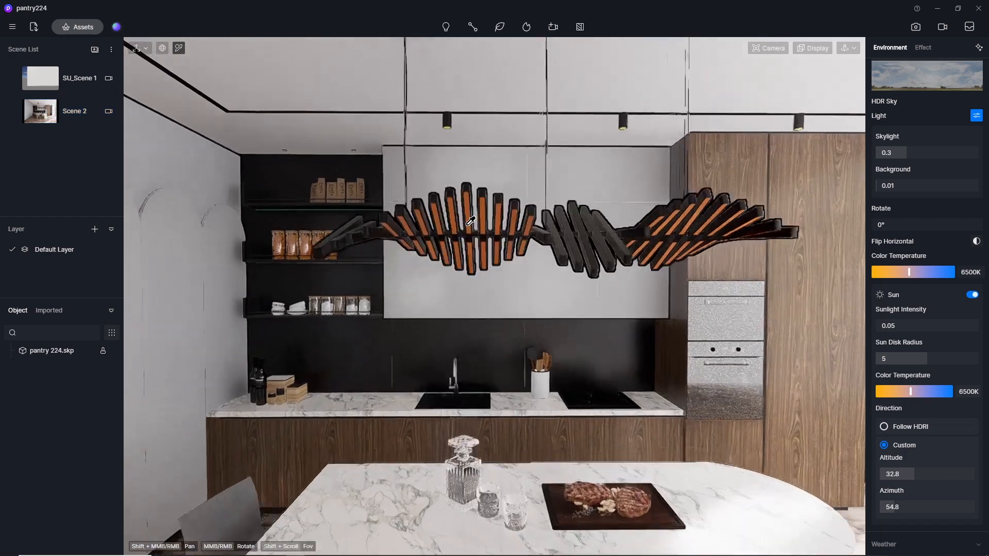
pyautogui.scroll(-5, 470, 221)
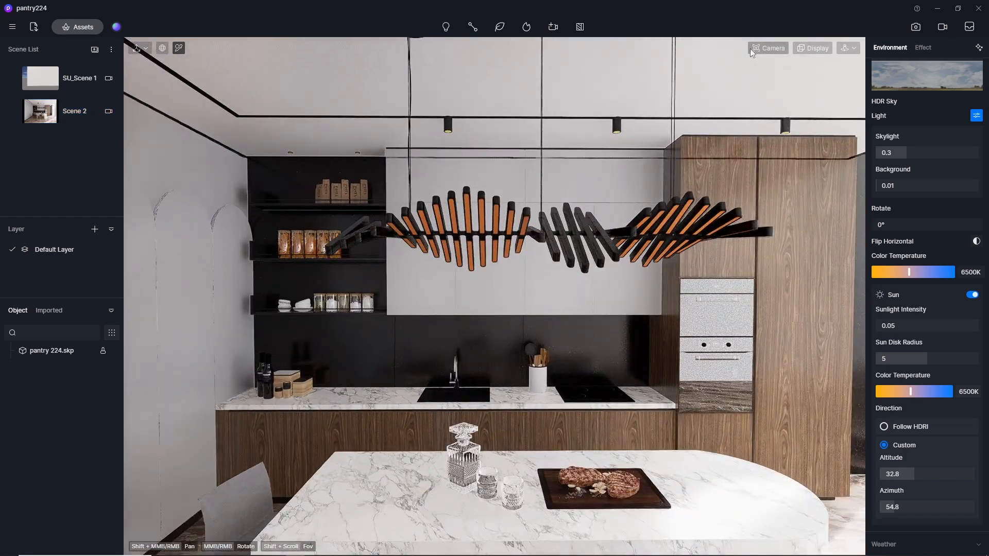
pyautogui.click(769, 51)
pyautogui.moveTo(766, 154); pyautogui.dragTo(734, 154)
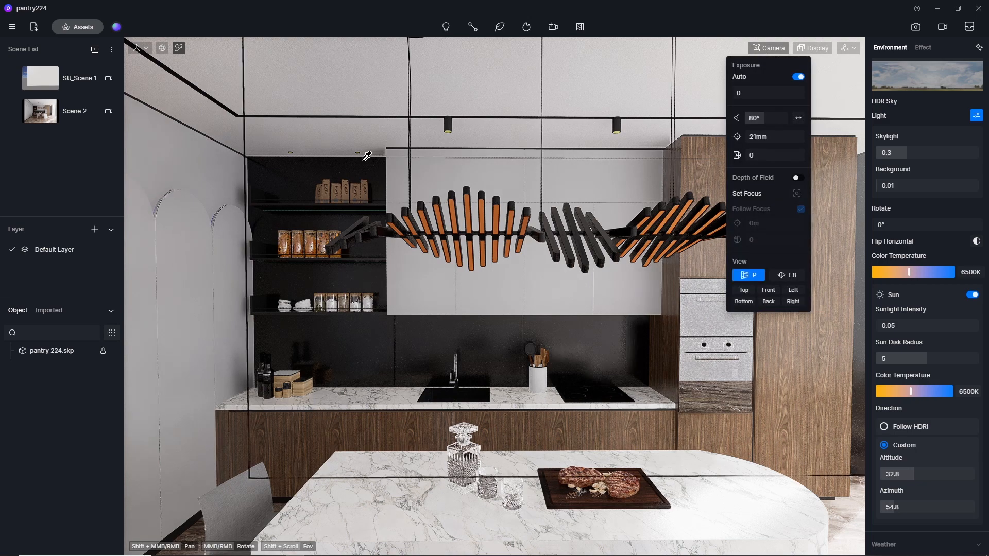
# Make the orange strip material of the pendant lamp emissive with a color temperature of 3500.
pyautogui.scroll(5, 453, 224)
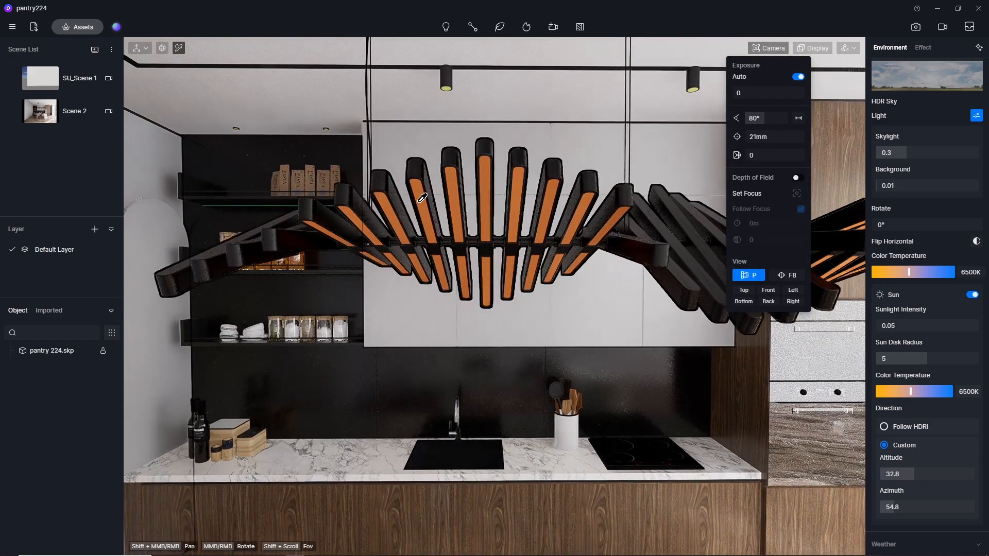
pyautogui.click(422, 192)
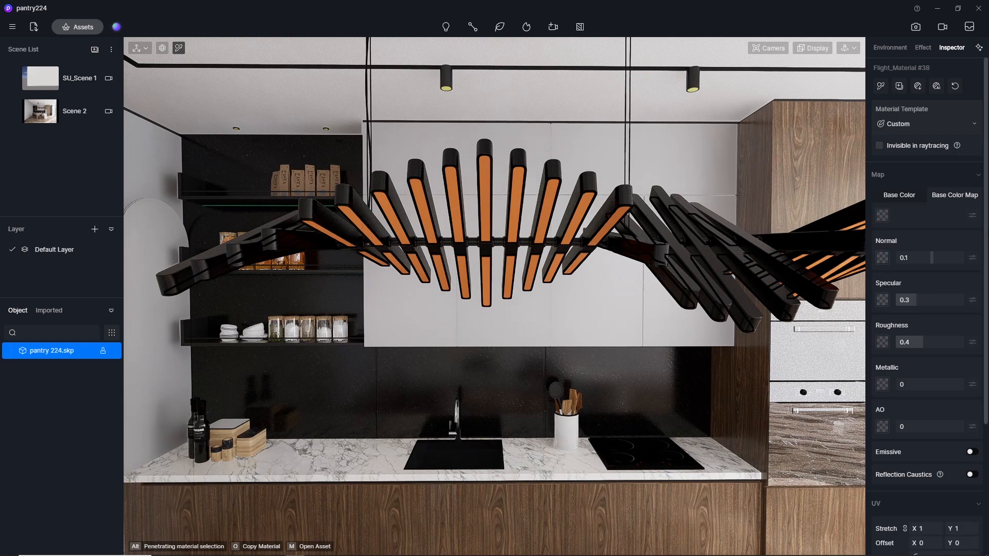
pyautogui.scroll(-1, 981, 208)
pyautogui.scroll(-3, 981, 208)
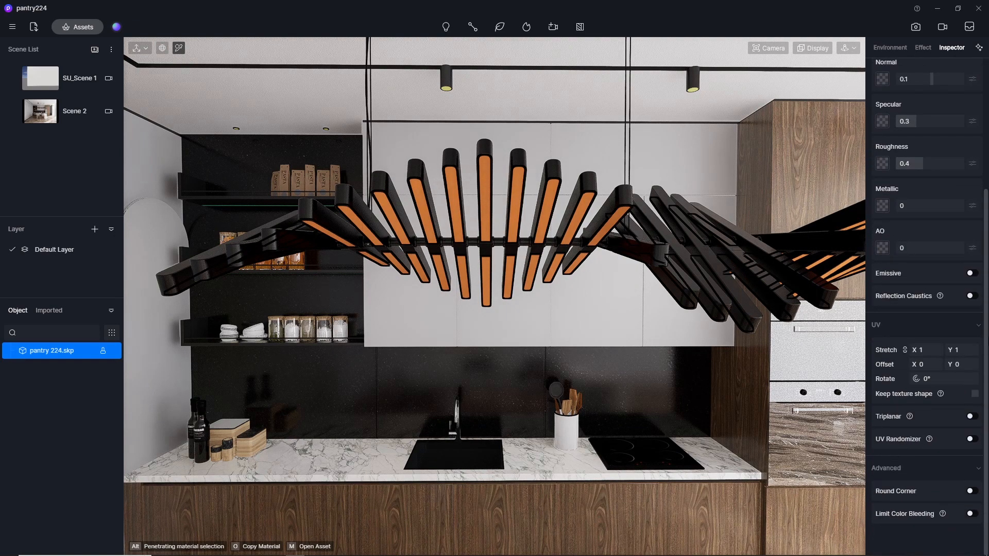
pyautogui.click(974, 273)
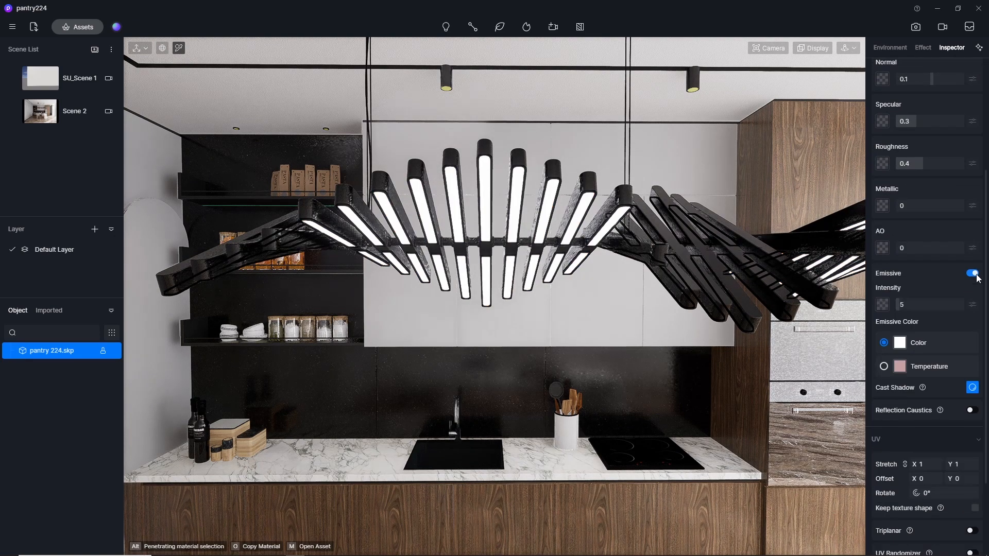
pyautogui.click(884, 367)
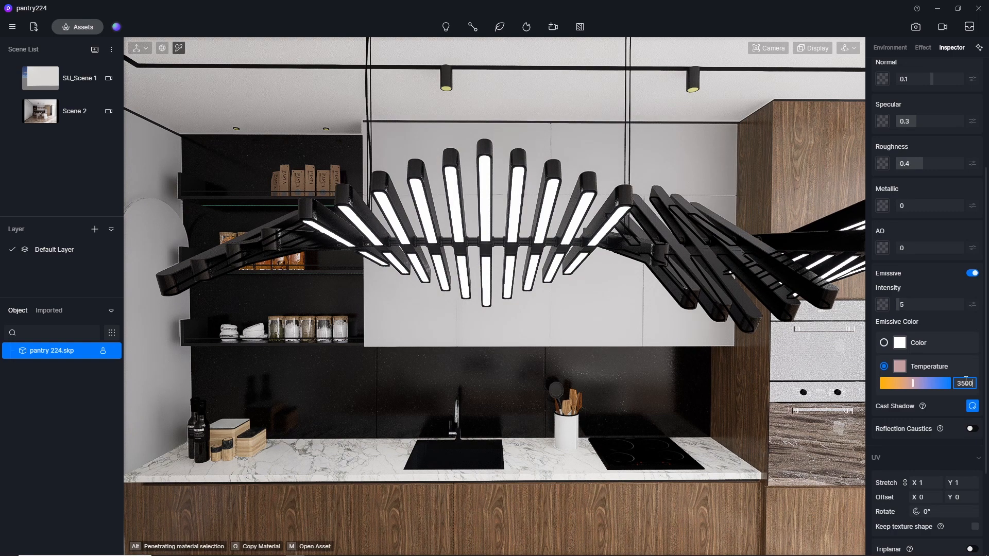
pyautogui.press('Return')
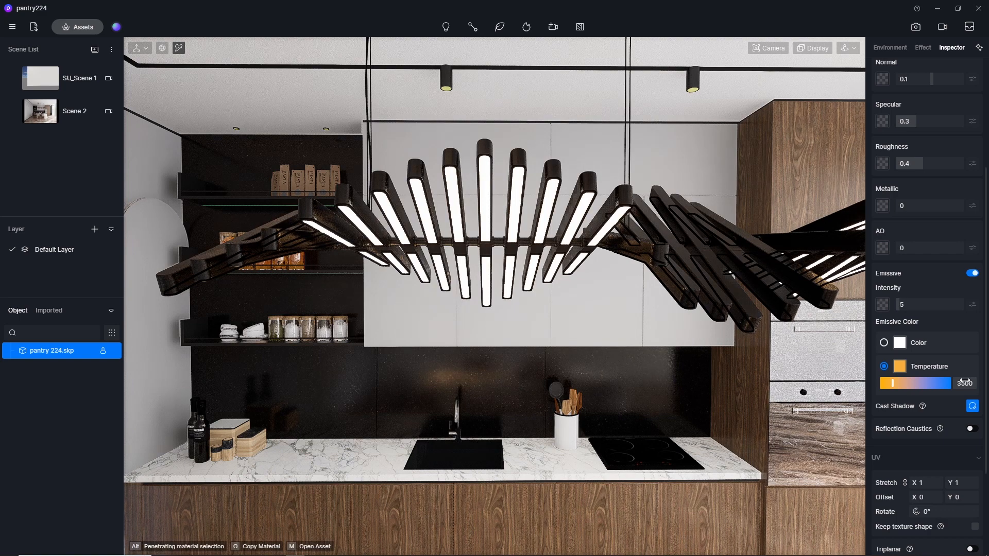
# Set the pendant lamp strips' emissive intensity to 10.
pyautogui.scroll(-4, 504, 194)
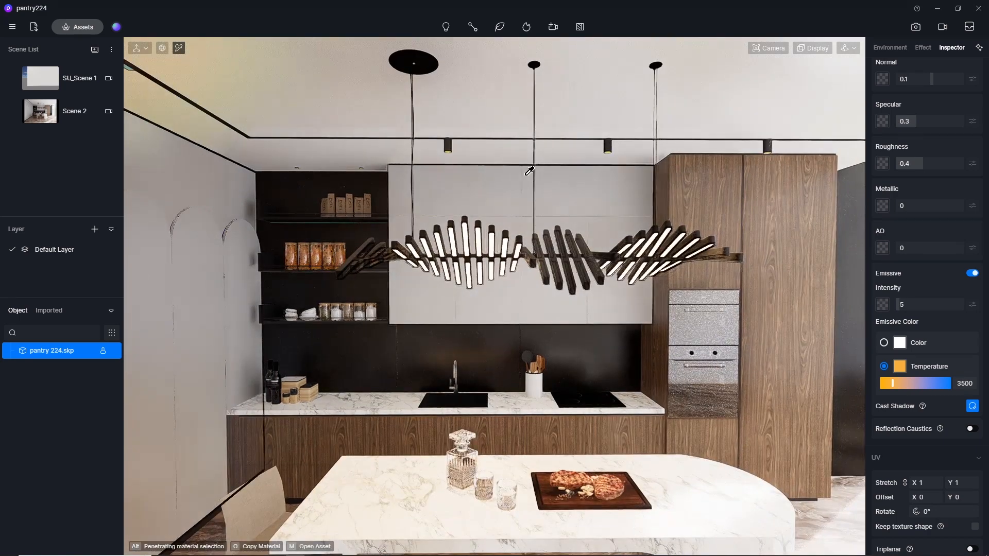
pyautogui.scroll(-2, 508, 188)
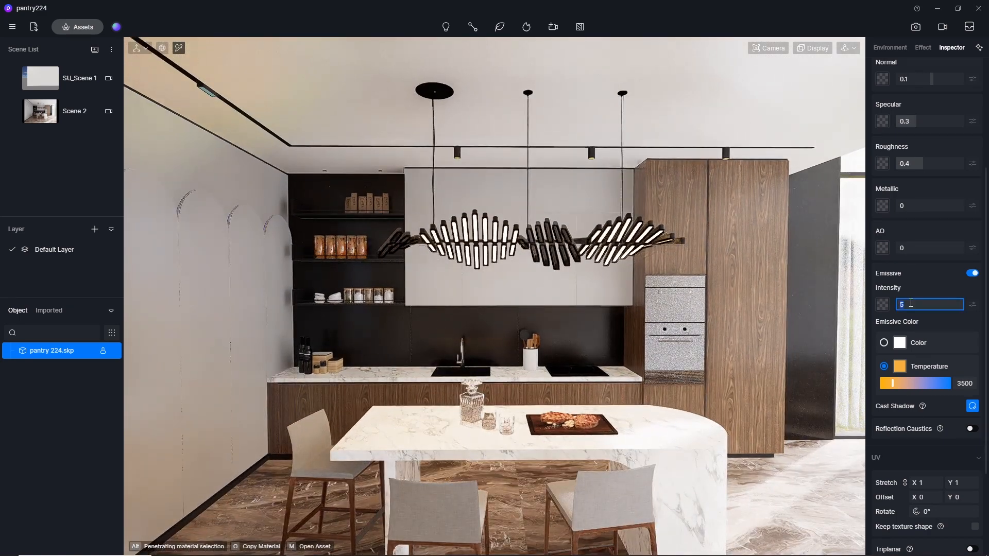
pyautogui.press('Return')
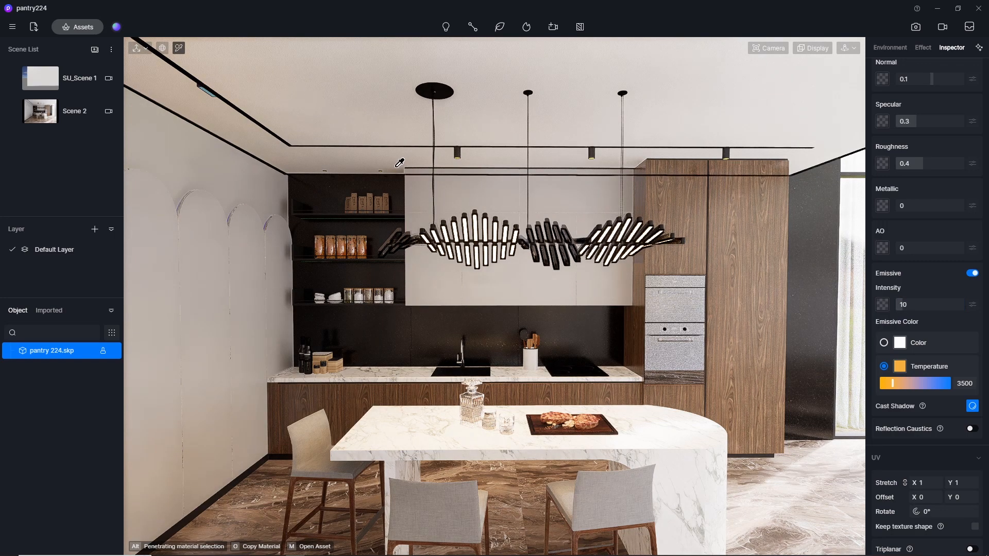
# Make the green LED strip material under the wall shelves emissive with a color temperature of 3500.
pyautogui.scroll(2, 403, 313)
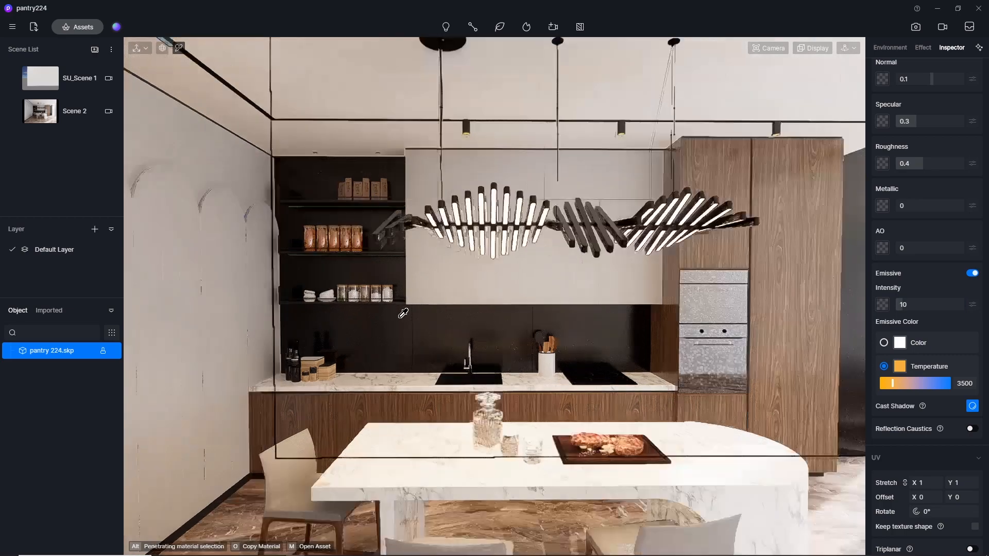
pyautogui.scroll(5, 403, 313)
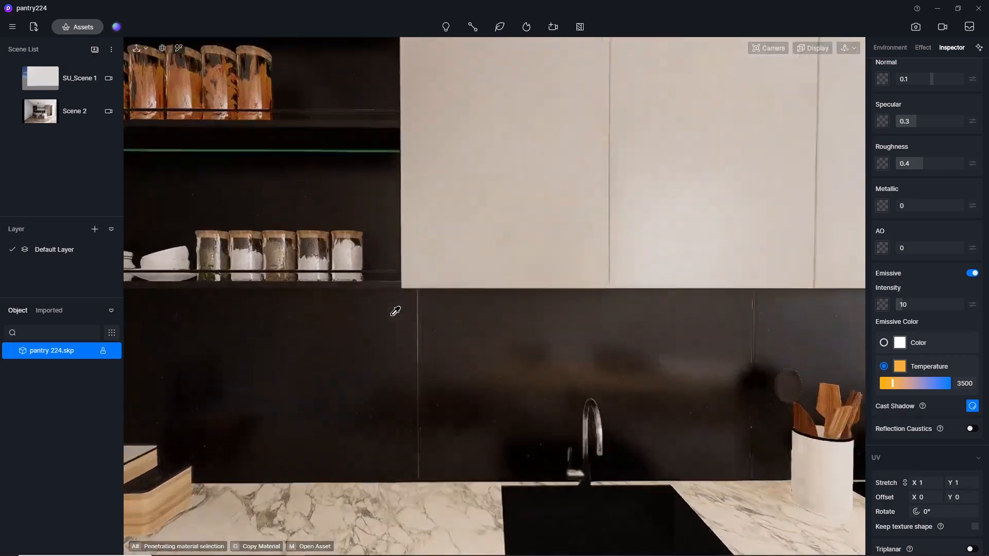
pyautogui.scroll(6, 421, 271)
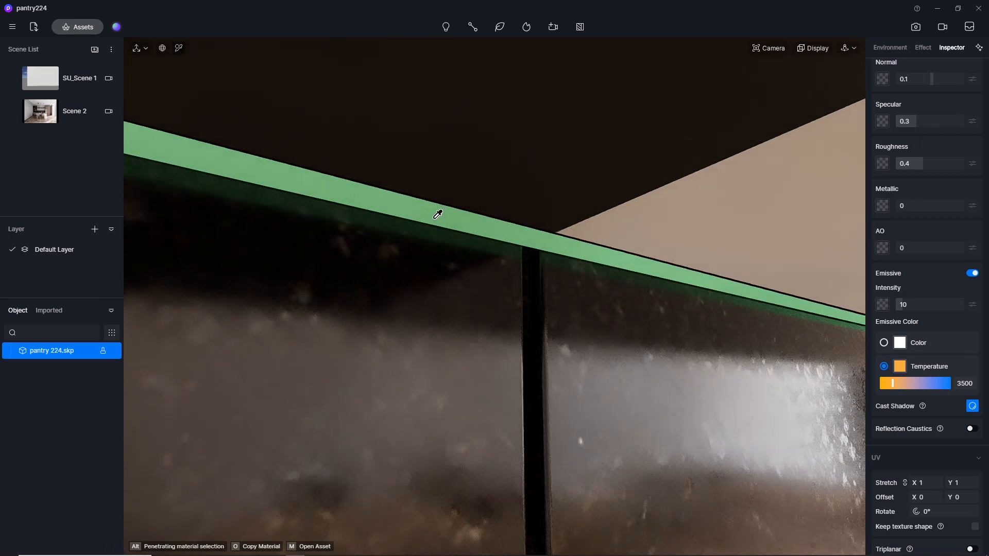
pyautogui.click(438, 214)
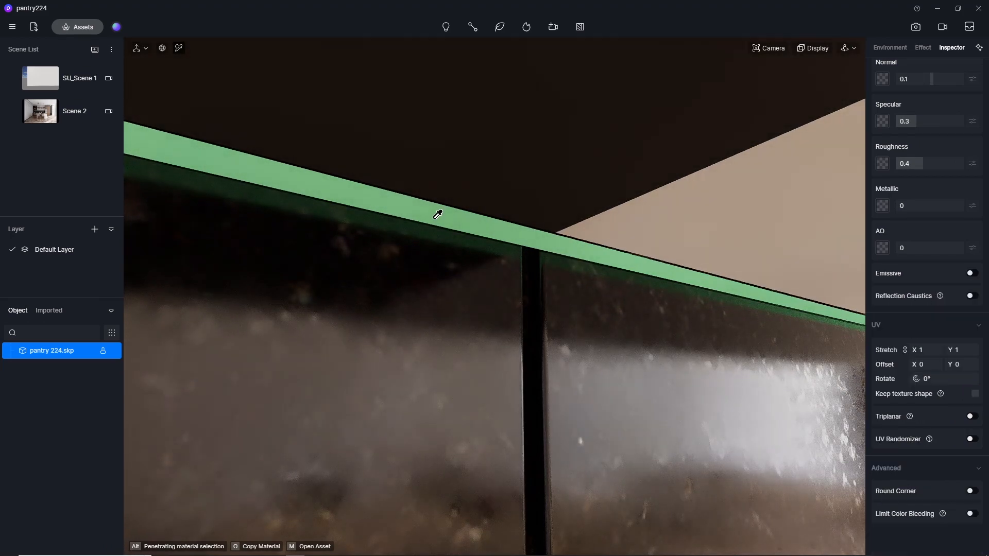
pyautogui.click(971, 273)
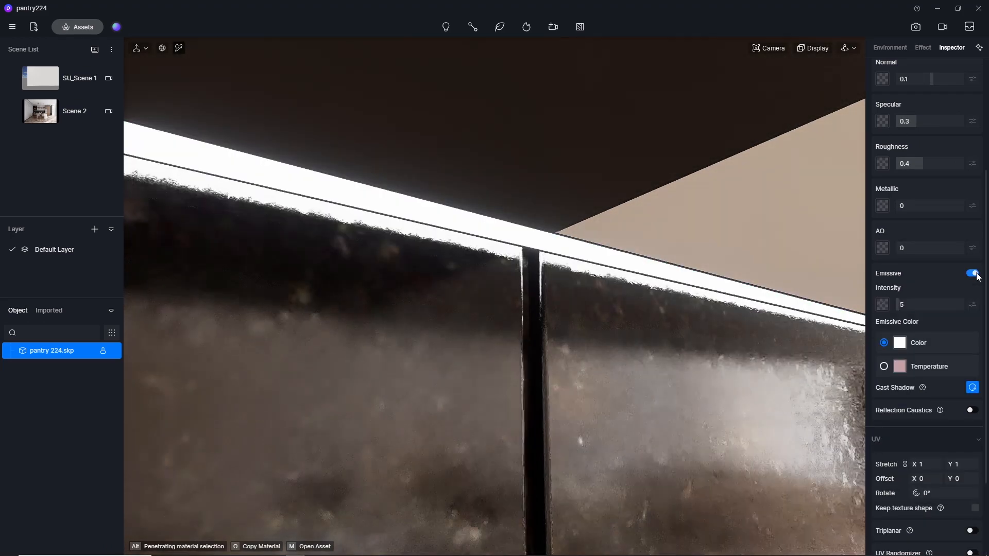
pyautogui.click(890, 366)
pyautogui.click(964, 383)
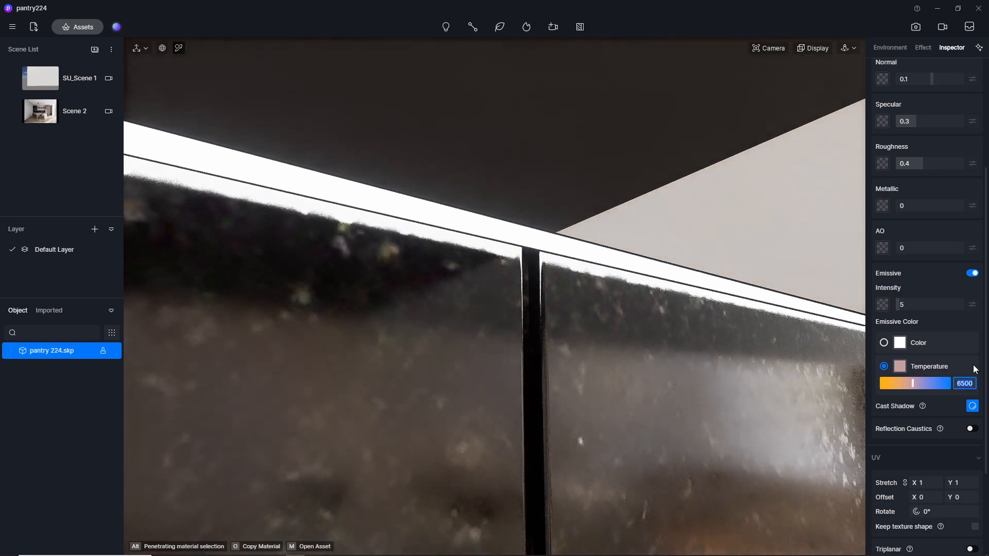
pyautogui.press('Return')
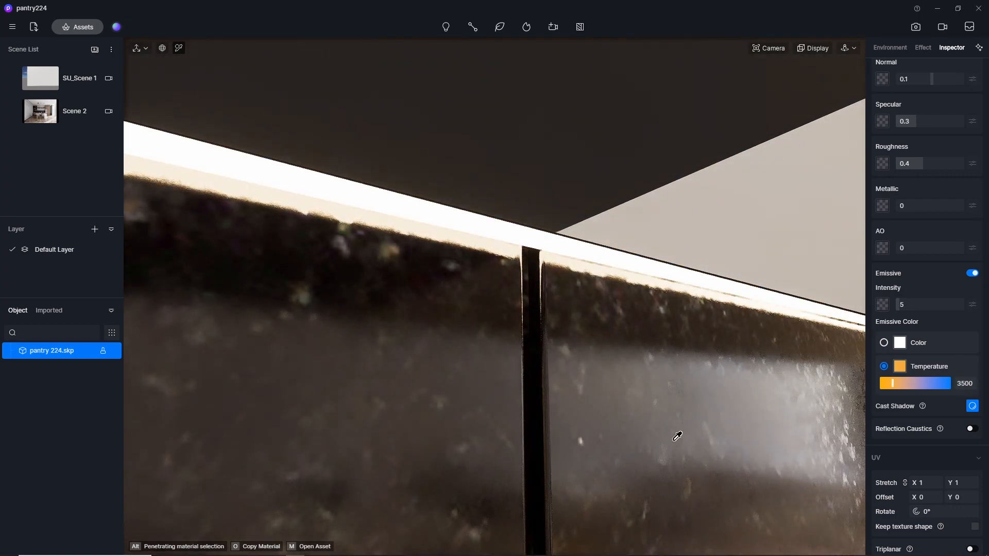
# Return to the Scene 2 view and set the shelf LED strips' emissive intensity to 10.
pyautogui.scroll(-5, 713, 404)
pyautogui.scroll(-5, 536, 395)
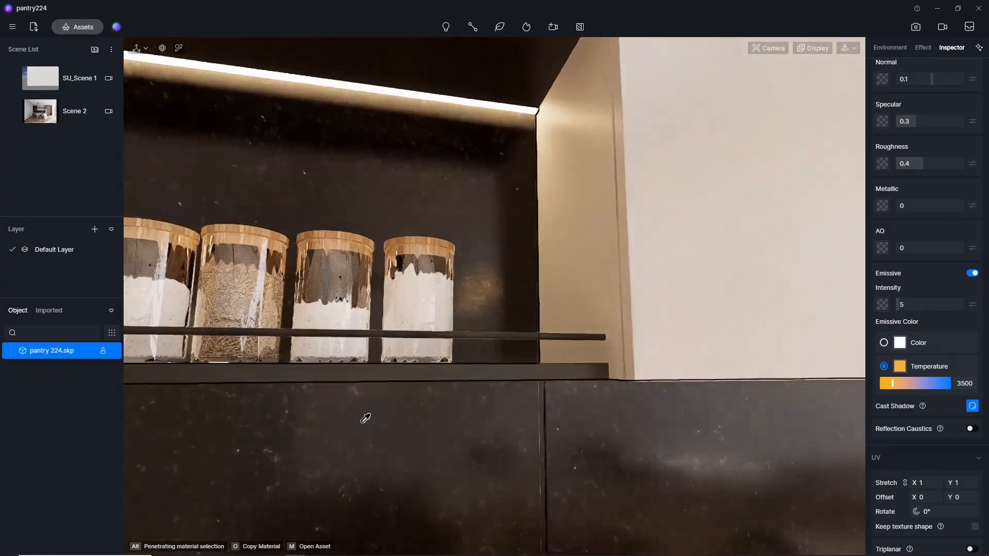
pyautogui.click(40, 119)
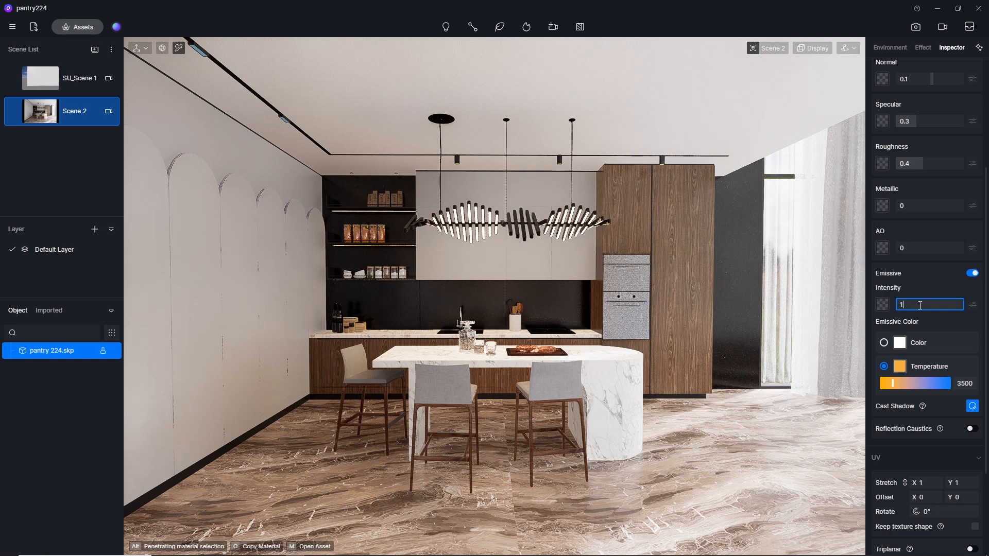
pyautogui.press('Return')
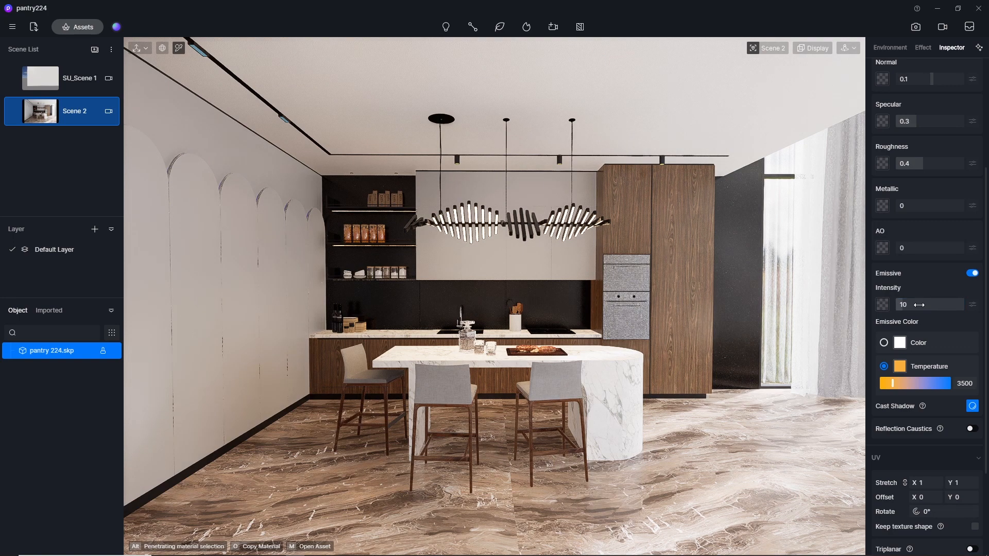
# Examine the lit shelves and counter up close and return to the Scene 2 view.
pyautogui.scroll(5, 440, 290)
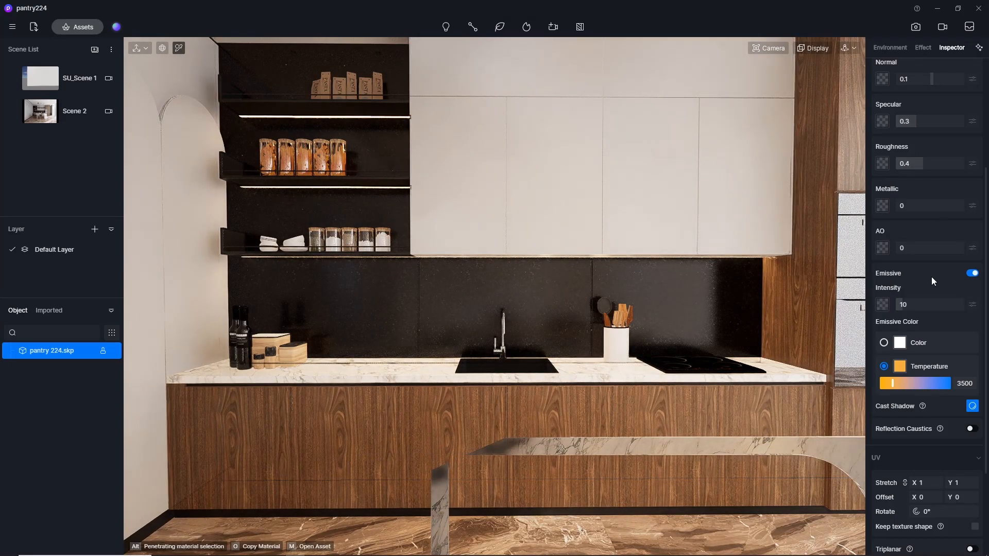
pyautogui.moveTo(430, 274); pyautogui.dragTo(332, 207, button='middle')
pyautogui.click(41, 112)
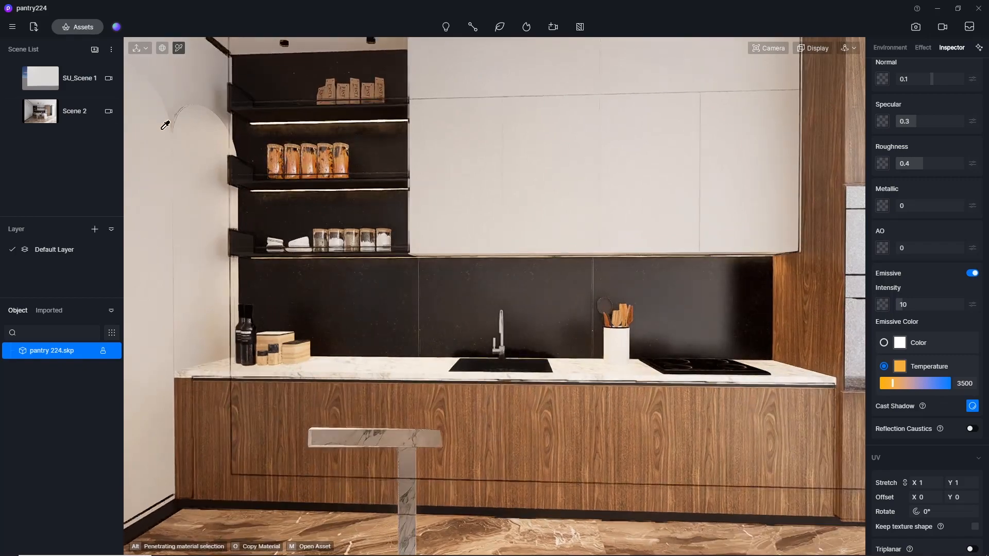
pyautogui.click(43, 116)
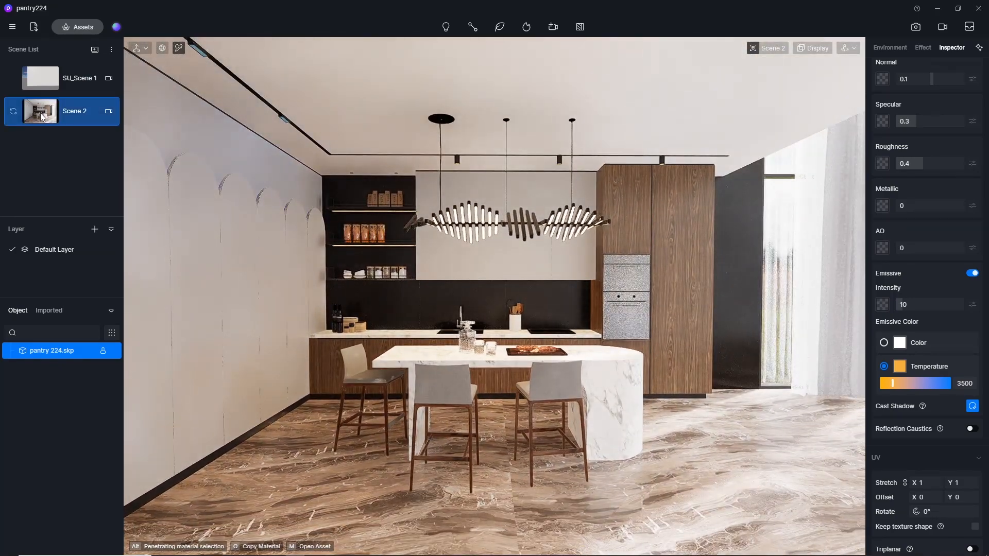
pyautogui.scroll(5, 353, 166)
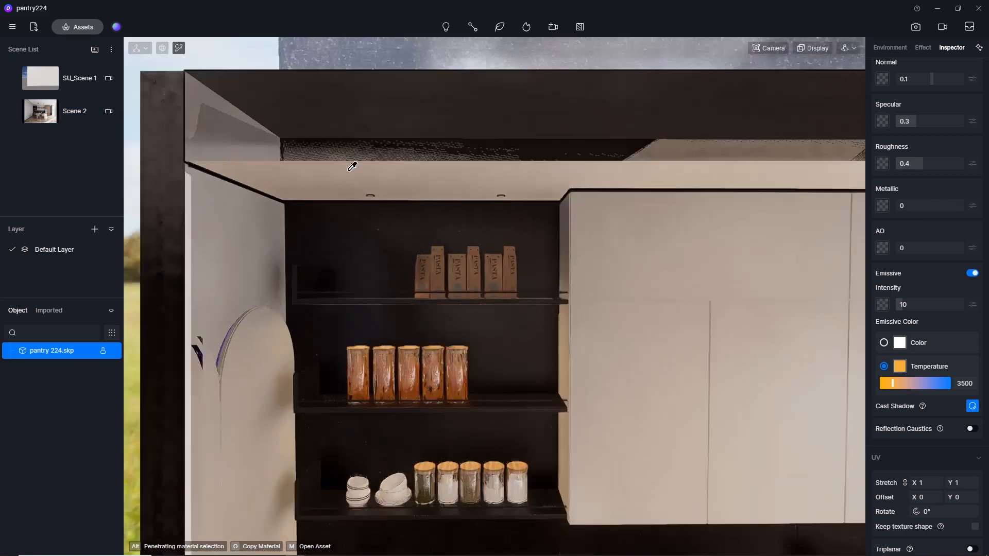
# Set the camera's clipping distance to 0 for an unclipped view of the ceiling above the wall shelves.
pyautogui.scroll(5, 407, 167)
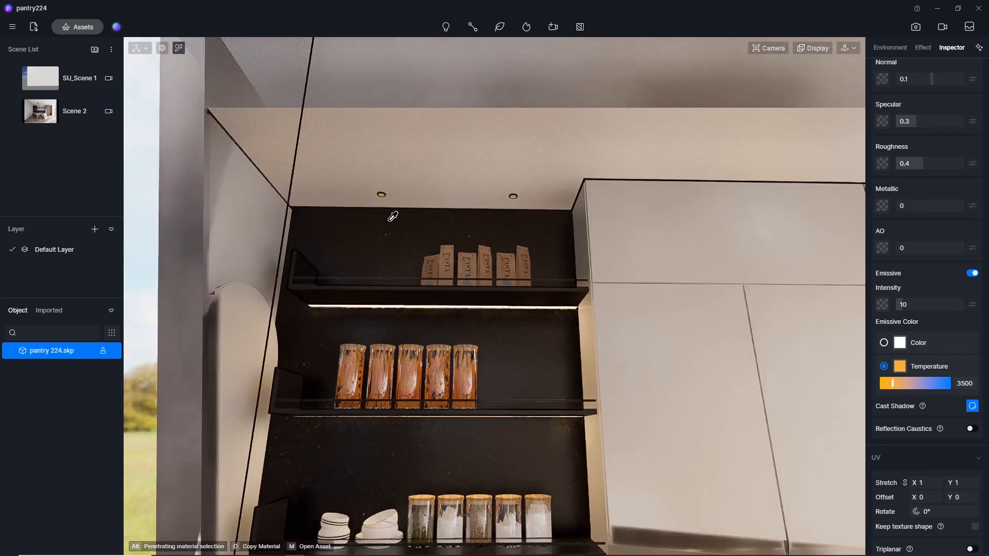
pyautogui.scroll(4, 392, 175)
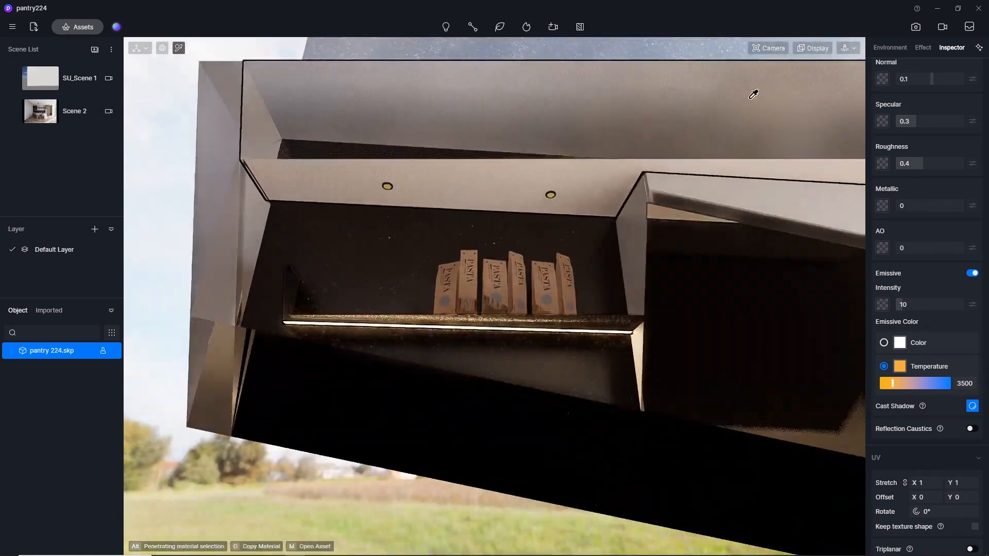
pyautogui.click(771, 47)
pyautogui.moveTo(771, 155); pyautogui.dragTo(449, 192)
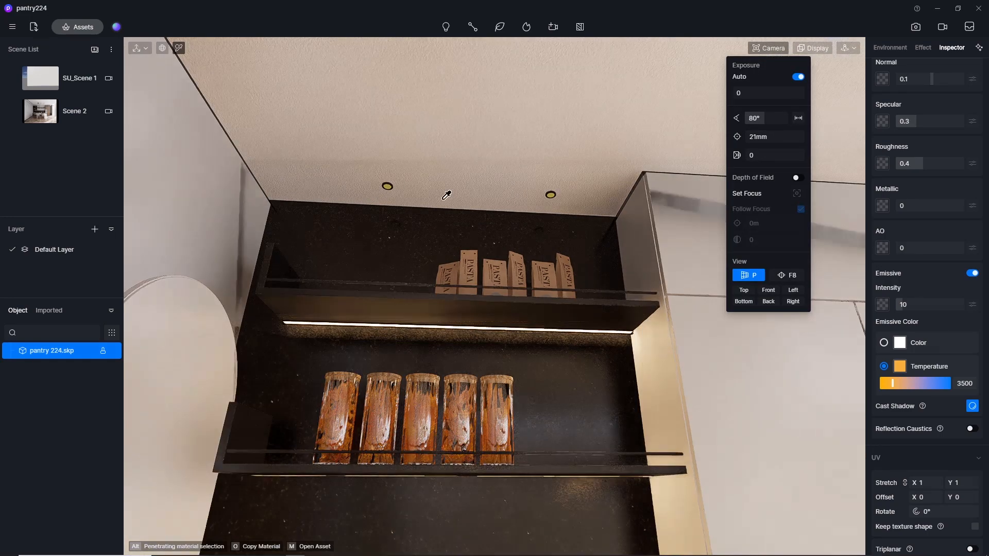
# Make the yellow lens of the recessed downlights above the shelves emissive with color temperature 3500 and intensity 10.
pyautogui.scroll(2, 378, 184)
pyautogui.scroll(4, 381, 181)
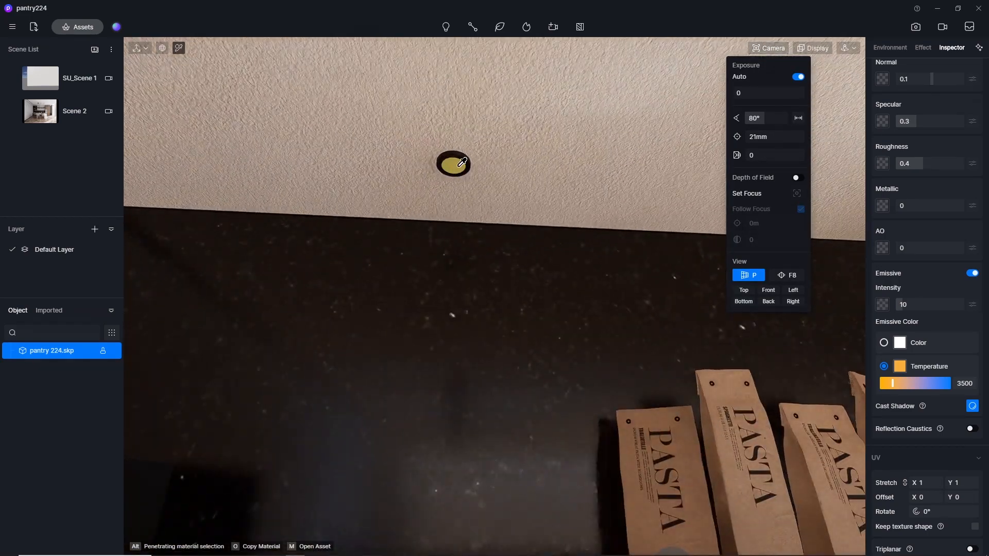
pyautogui.click(462, 163)
pyautogui.click(971, 274)
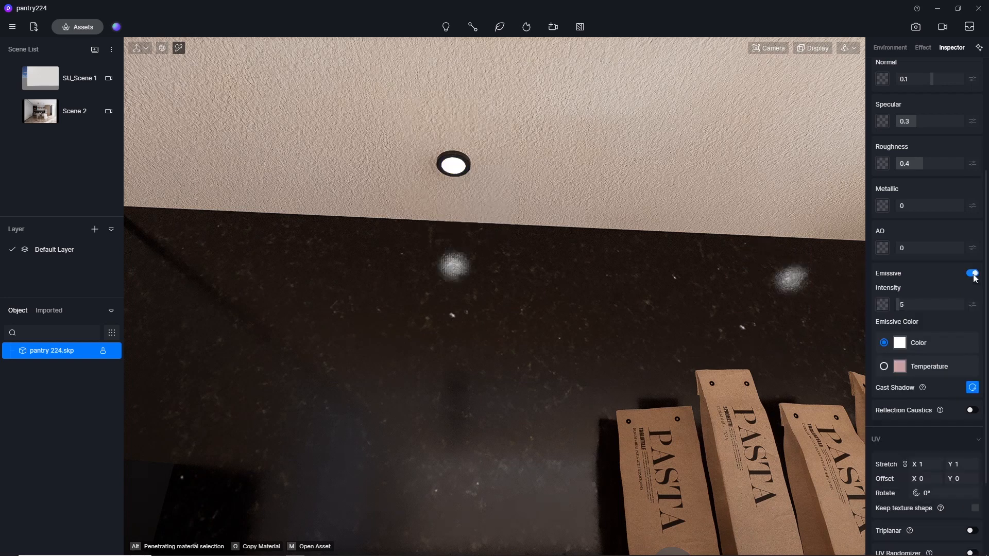
pyautogui.click(883, 366)
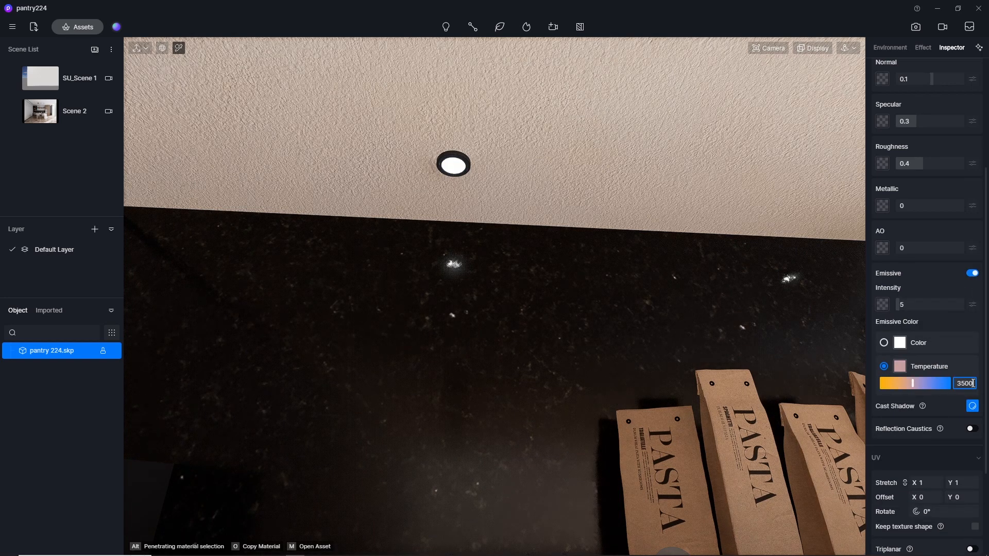
pyautogui.press('Return')
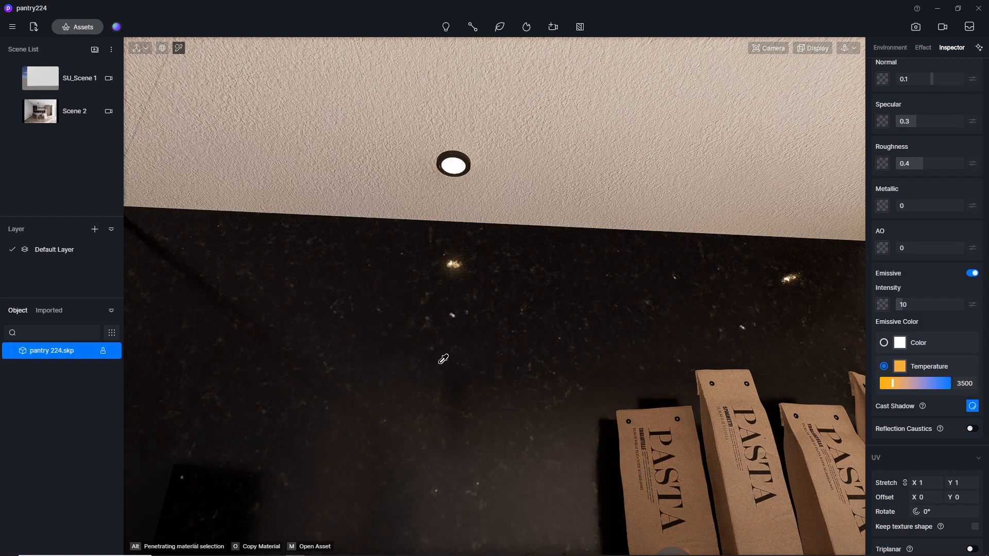
# Make the blue panel material of the linear ceiling track lights emissive with an intensity of 10.
pyautogui.scroll(-5, 442, 357)
pyautogui.scroll(-4, 305, 328)
pyautogui.moveTo(410, 371); pyautogui.dragTo(493, 256, button='right')
pyautogui.scroll(-6, 492, 255)
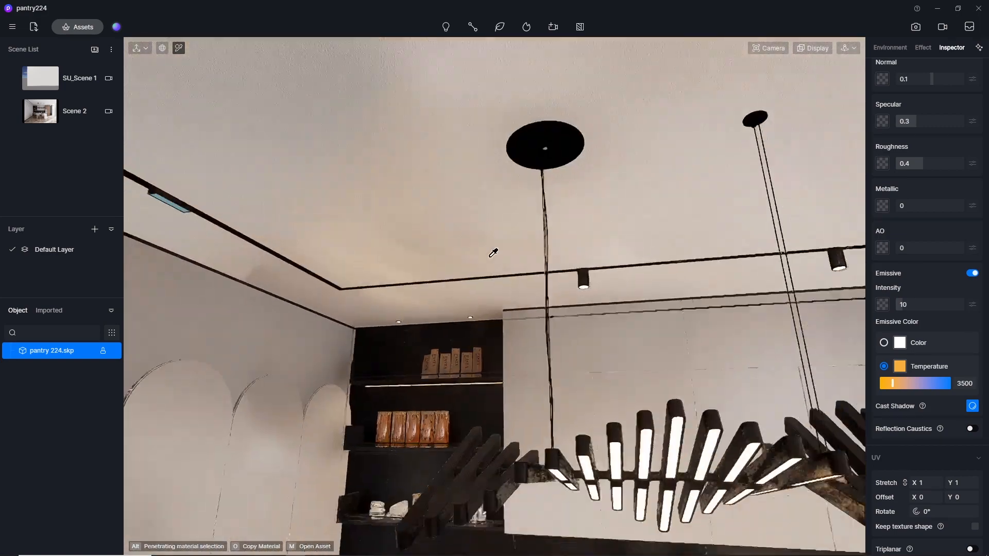
pyautogui.scroll(10, 260, 213)
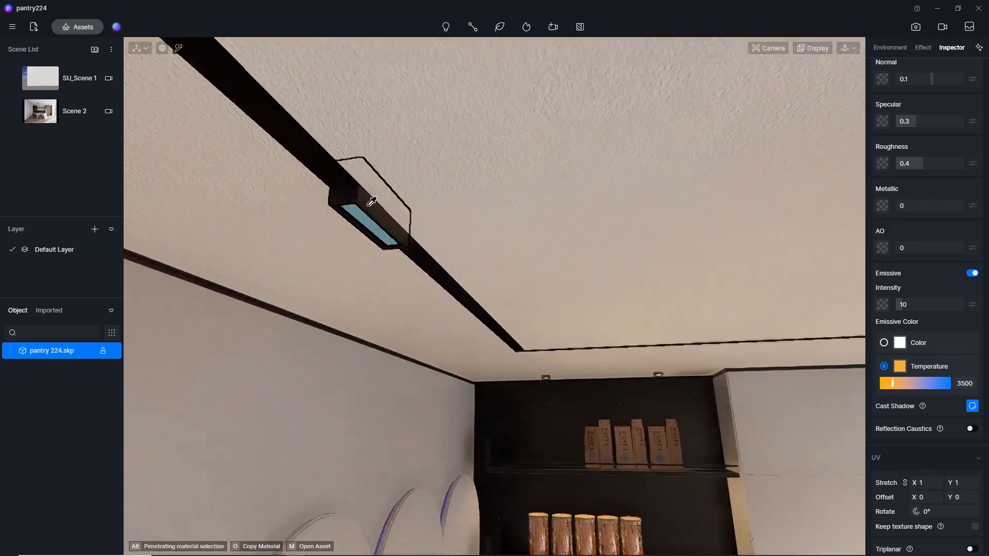
pyautogui.click(346, 227)
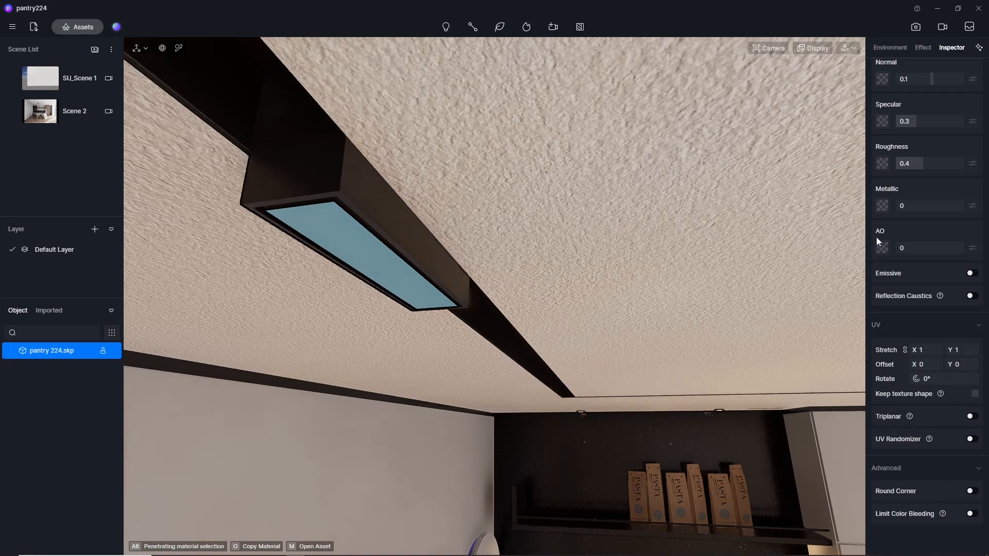
pyautogui.click(971, 273)
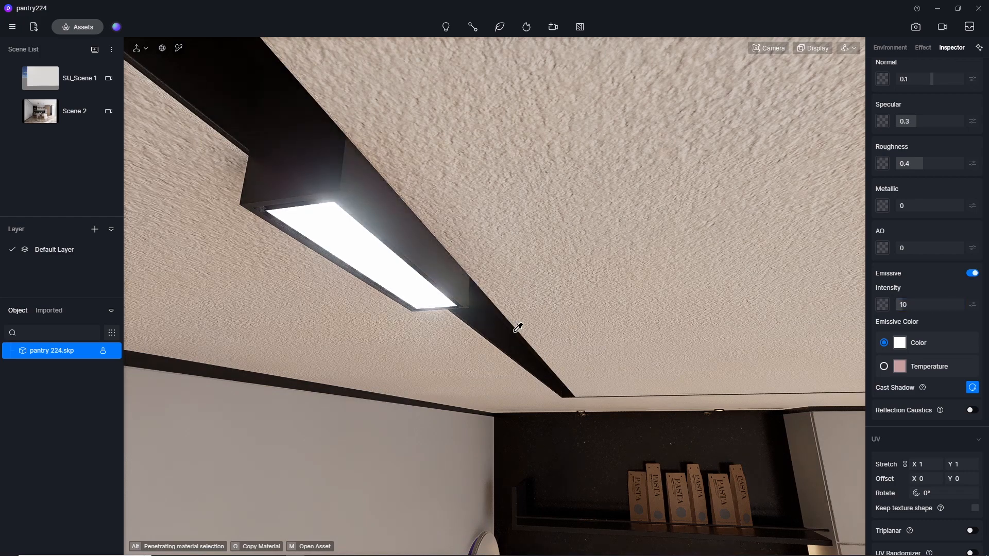
# Make the purple strips behind the wall arches emissive at temperature 3500, return to Scene 2, and set their intensity to 10.
pyautogui.scroll(-8, 443, 199)
pyautogui.scroll(-6, 454, 169)
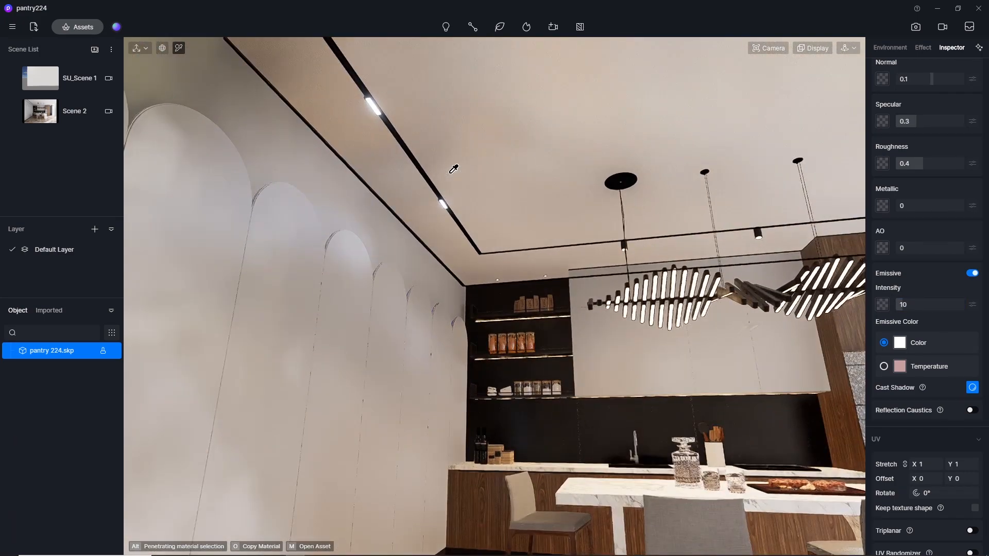
pyautogui.scroll(4, 335, 212)
pyautogui.moveTo(366, 227); pyautogui.dragTo(489, 457, button='middle')
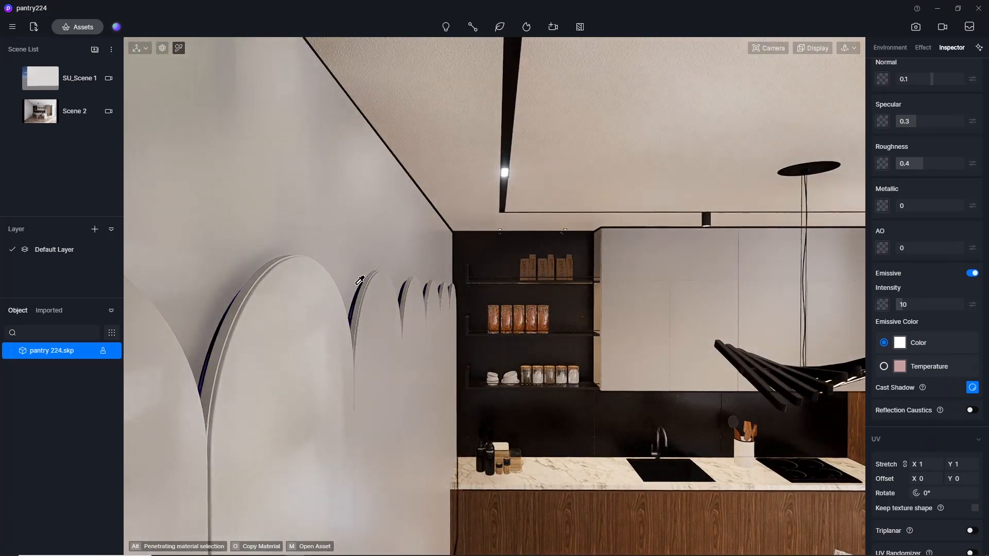
pyautogui.scroll(5, 360, 281)
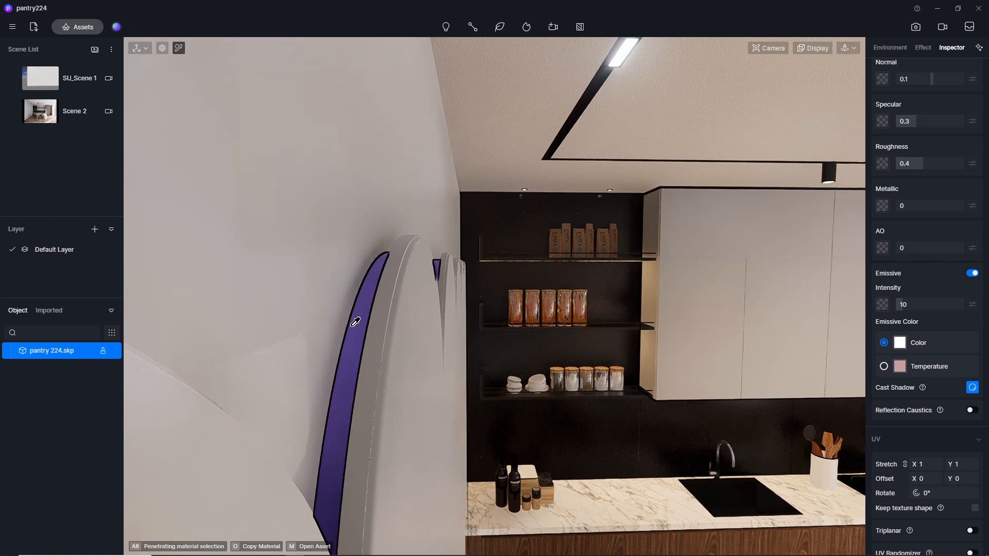
pyautogui.click(971, 273)
pyautogui.click(971, 273)
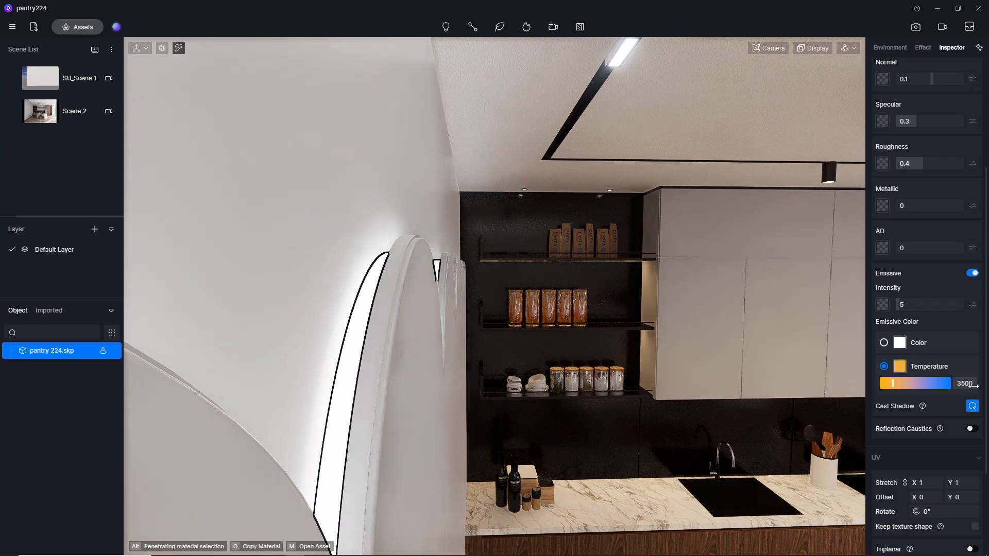
pyautogui.click(47, 117)
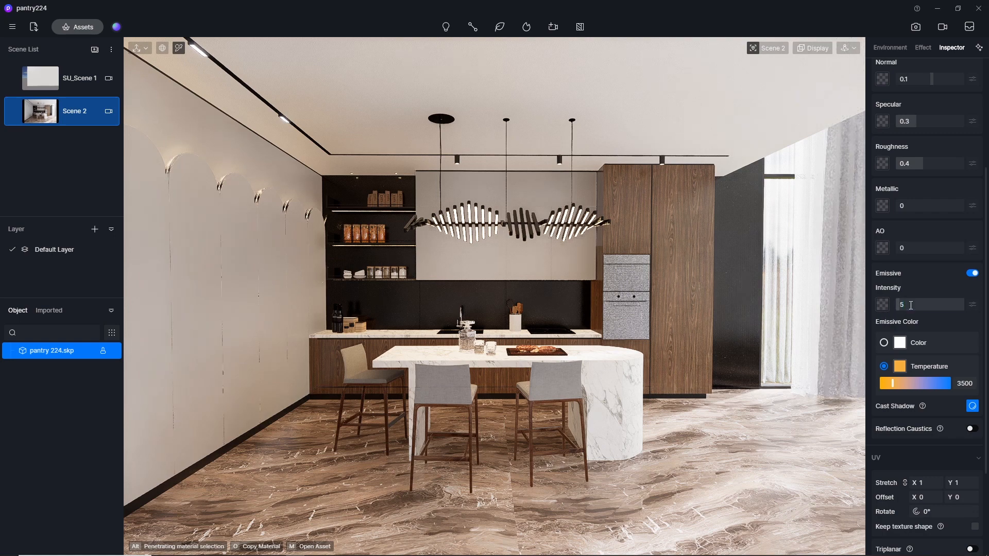
pyautogui.press('Return')
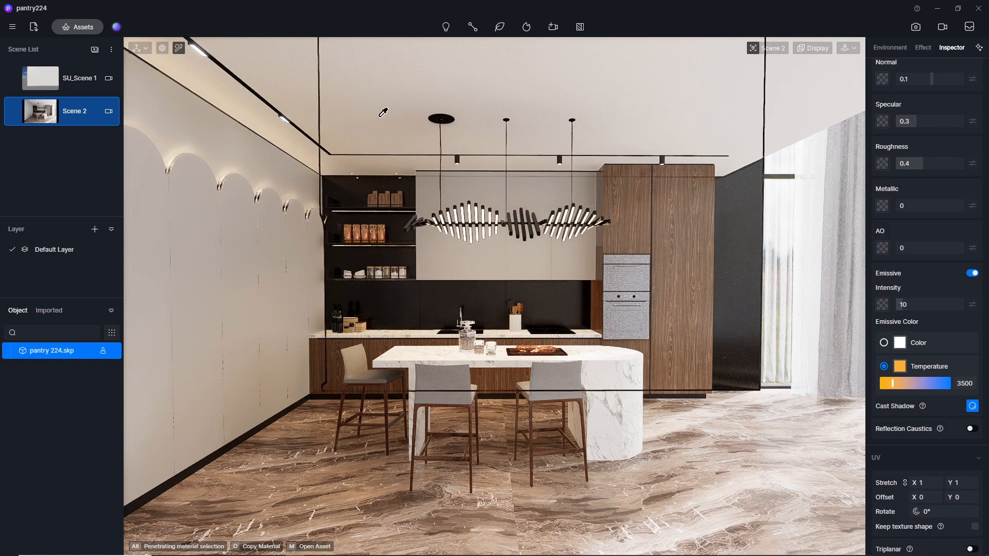
# Add a spot light at the cylindrical track downlight nearest the shelves, clearing the camera clipping for an unobstructed view.
pyautogui.click(446, 29)
pyautogui.click(441, 67)
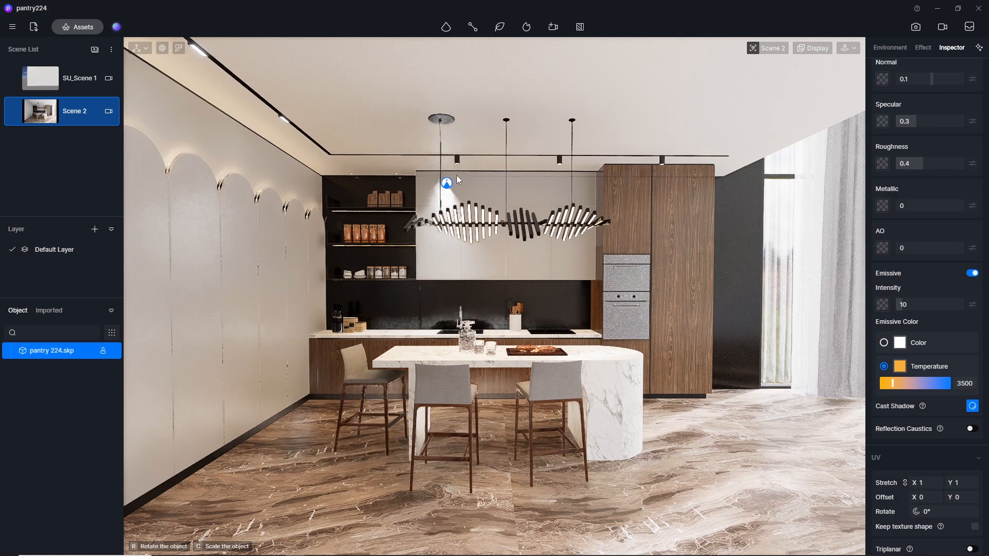
pyautogui.scroll(8, 456, 172)
pyautogui.scroll(-2, 456, 167)
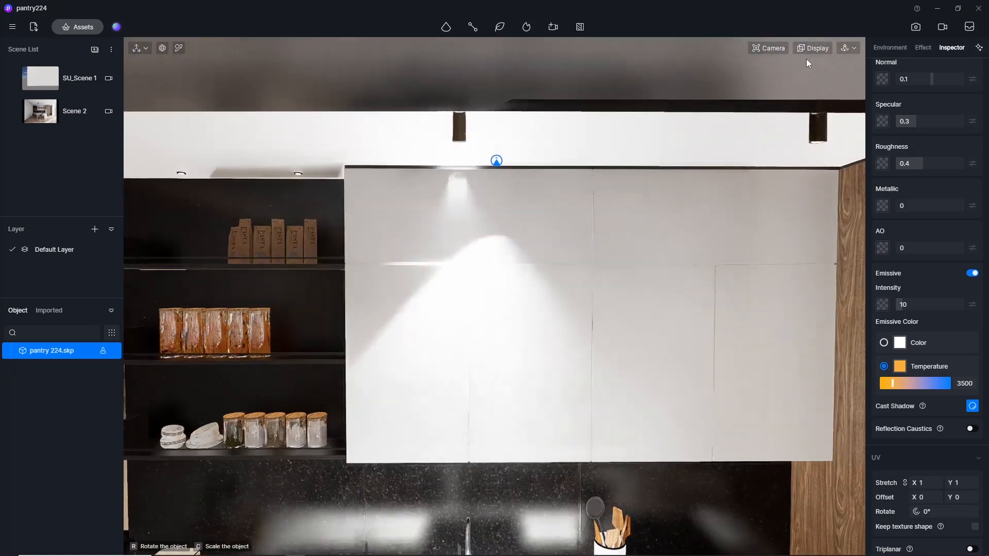
pyautogui.click(768, 48)
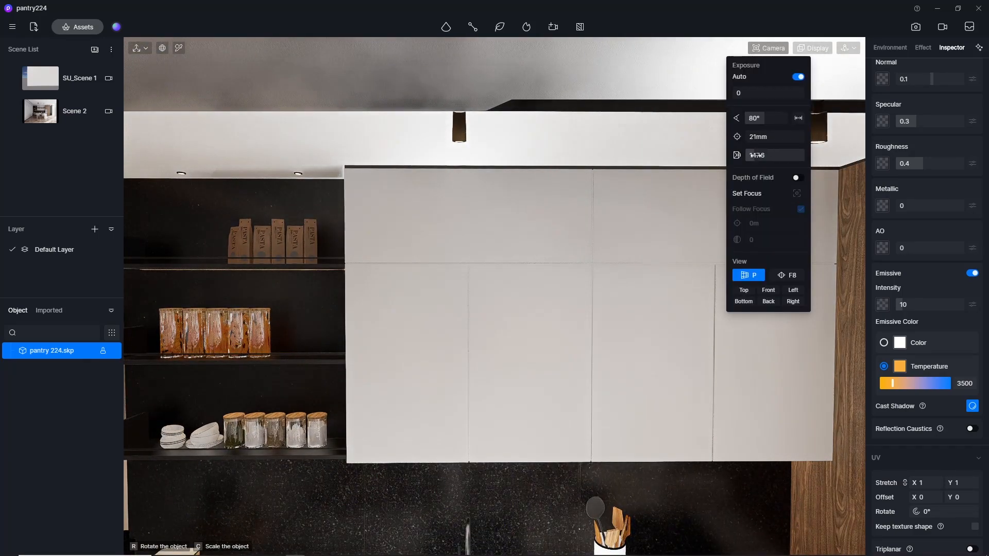
pyautogui.moveTo(756, 155); pyautogui.dragTo(742, 155)
pyautogui.scroll(3, 442, 148)
pyautogui.moveTo(439, 119); pyautogui.dragTo(489, 81, button='middle')
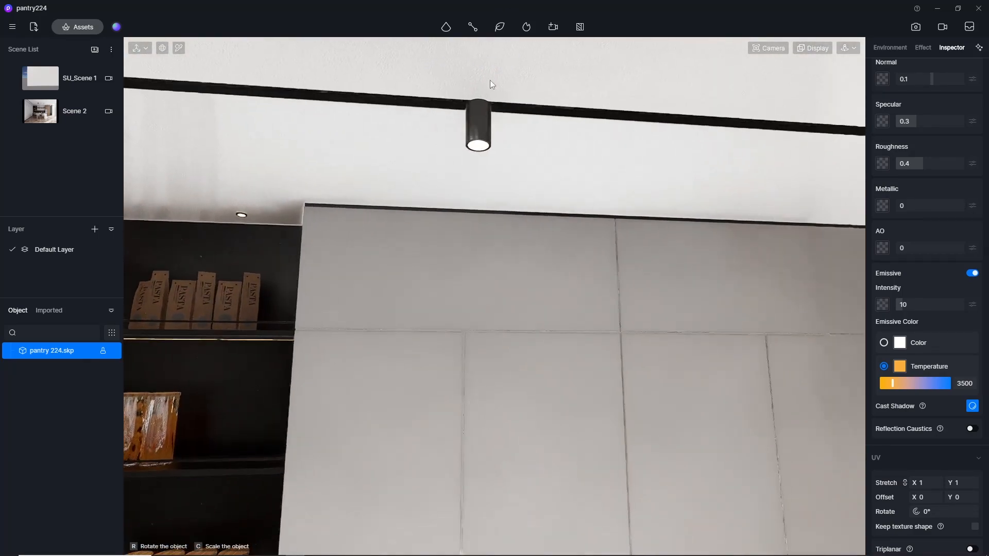
pyautogui.click(481, 144)
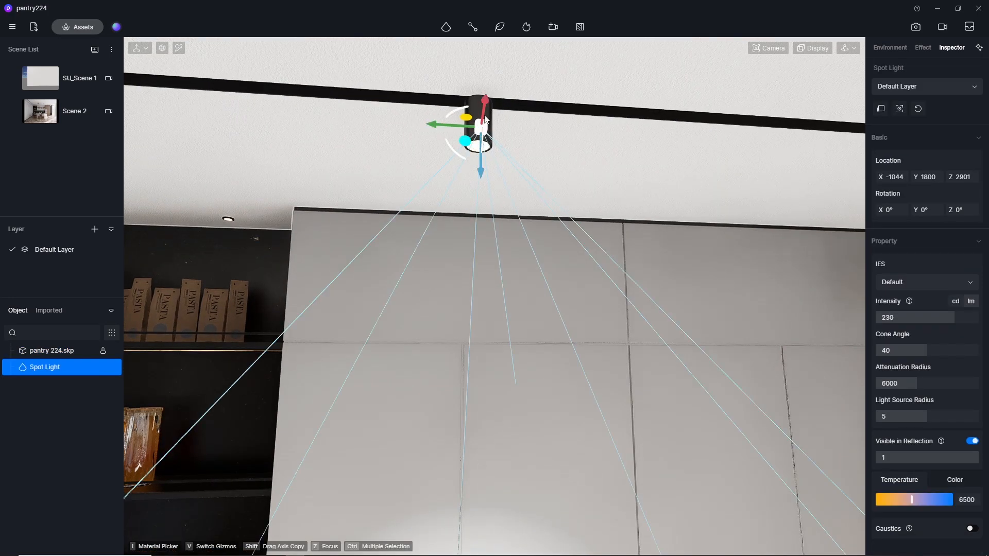
# Align the spot light just beneath the cylindrical downlight's lens at X -973, Y 1802, Z 2880.
pyautogui.moveTo(480, 186); pyautogui.dragTo(480, 195)
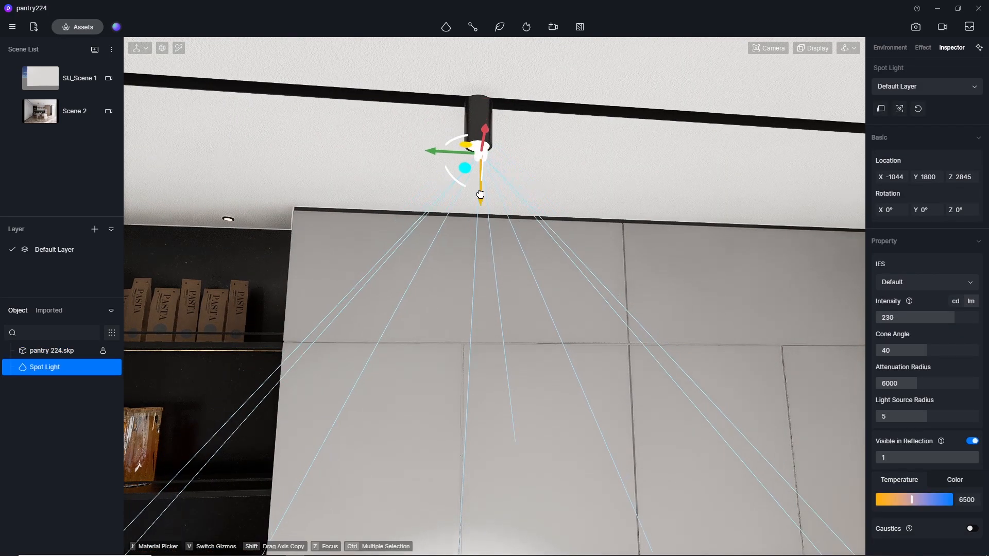
pyautogui.scroll(5, 480, 123)
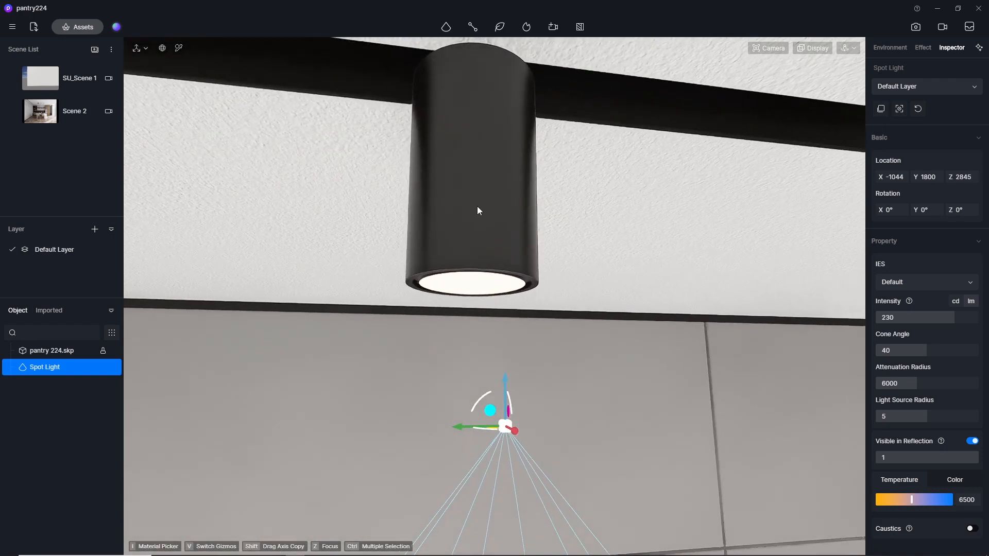
pyautogui.moveTo(506, 385); pyautogui.dragTo(523, 265)
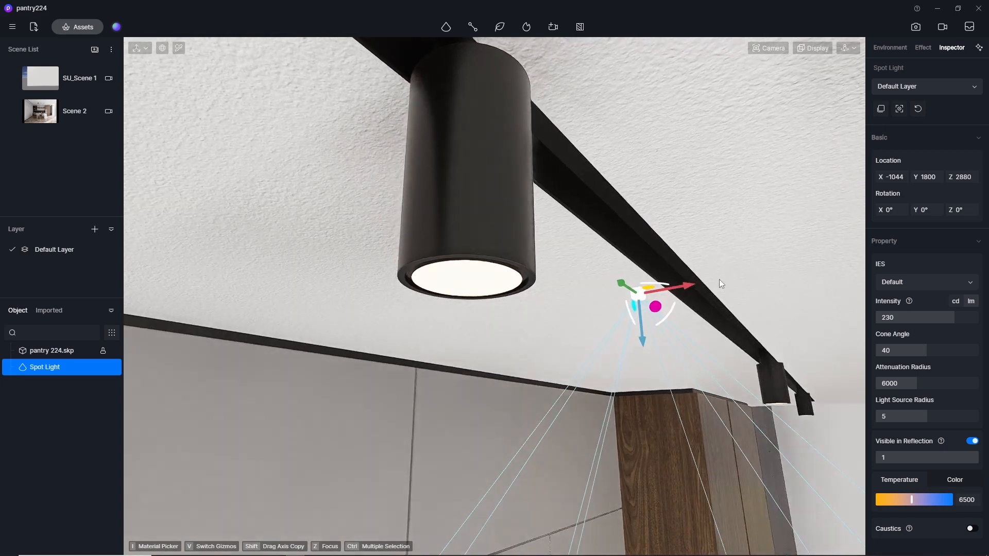
pyautogui.moveTo(648, 292); pyautogui.dragTo(503, 311)
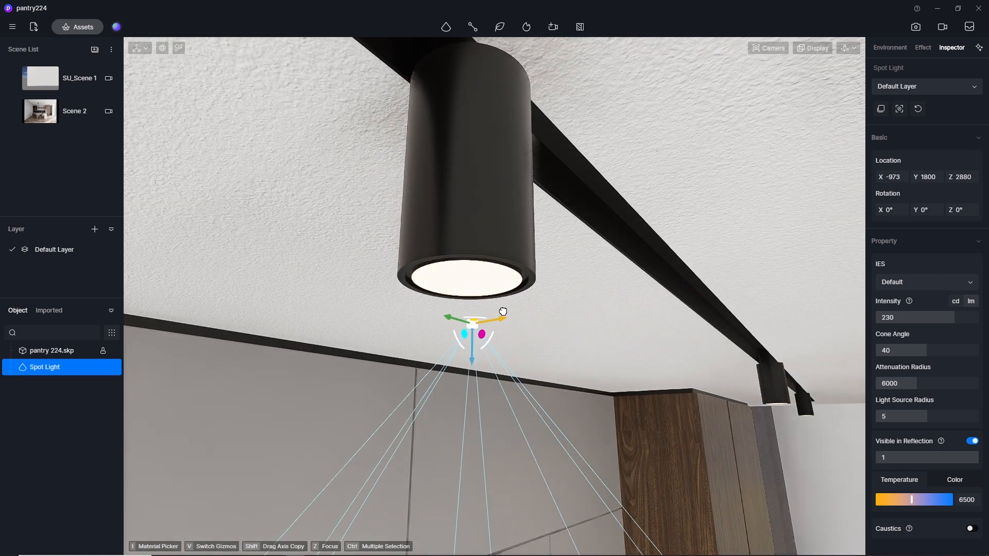
pyautogui.moveTo(496, 288); pyautogui.dragTo(249, 344, button='middle')
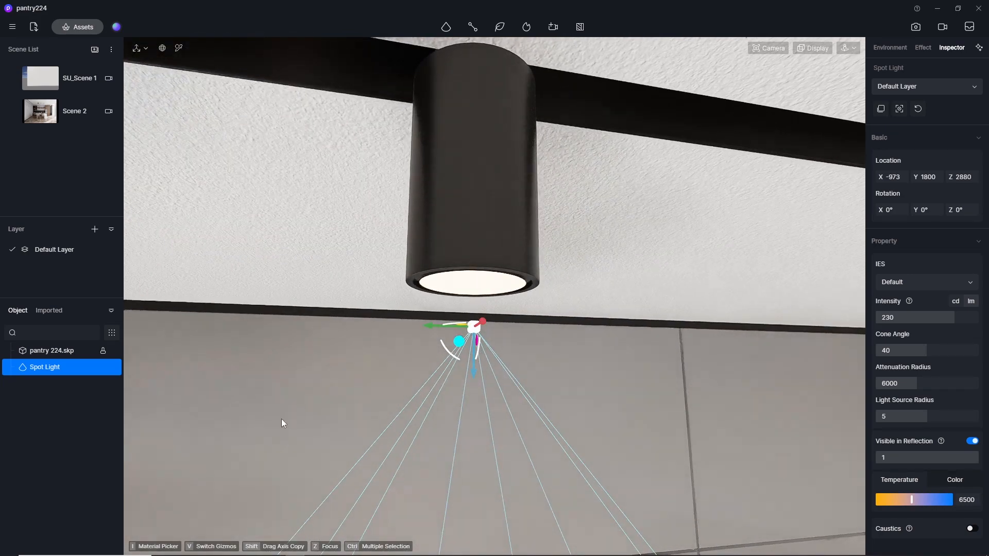
pyautogui.moveTo(282, 420); pyautogui.dragTo(375, 307, button='middle')
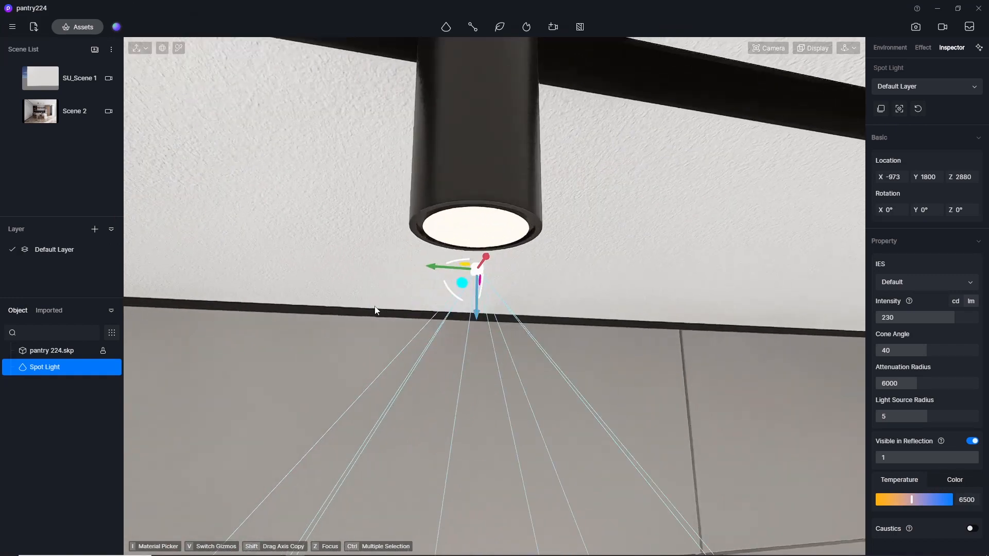
pyautogui.moveTo(439, 268); pyautogui.dragTo(439, 271)
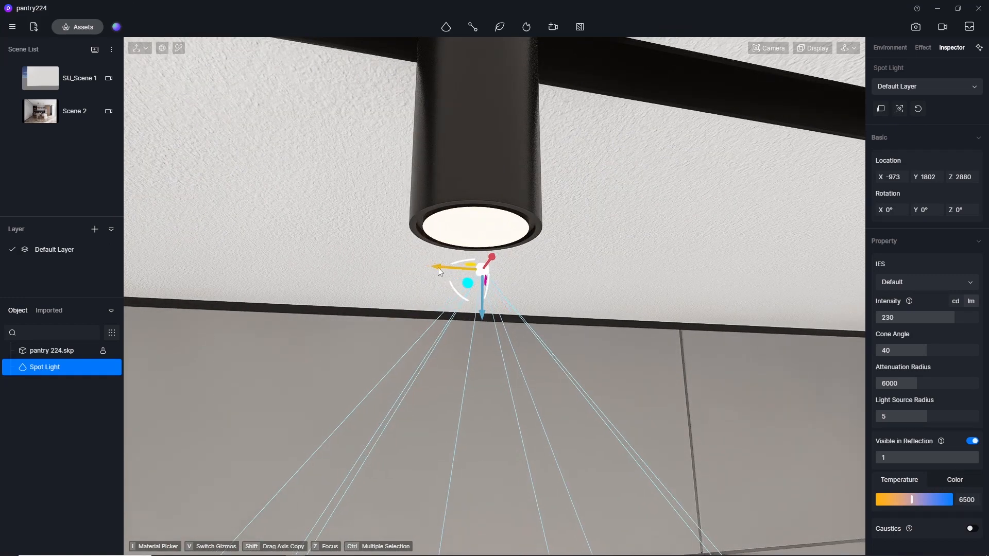
pyautogui.moveTo(550, 258); pyautogui.dragTo(608, 251, button='middle')
pyautogui.moveTo(503, 281); pyautogui.dragTo(427, 265, button='middle')
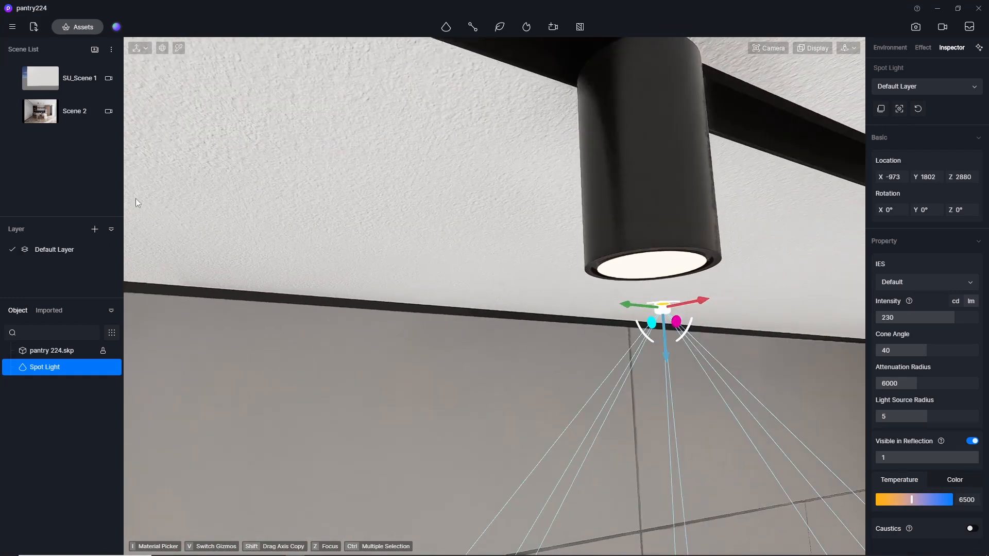
# Move the spot light towards the wall cabinets to X -480 so that it washes the cabinet fronts.
pyautogui.click(52, 120)
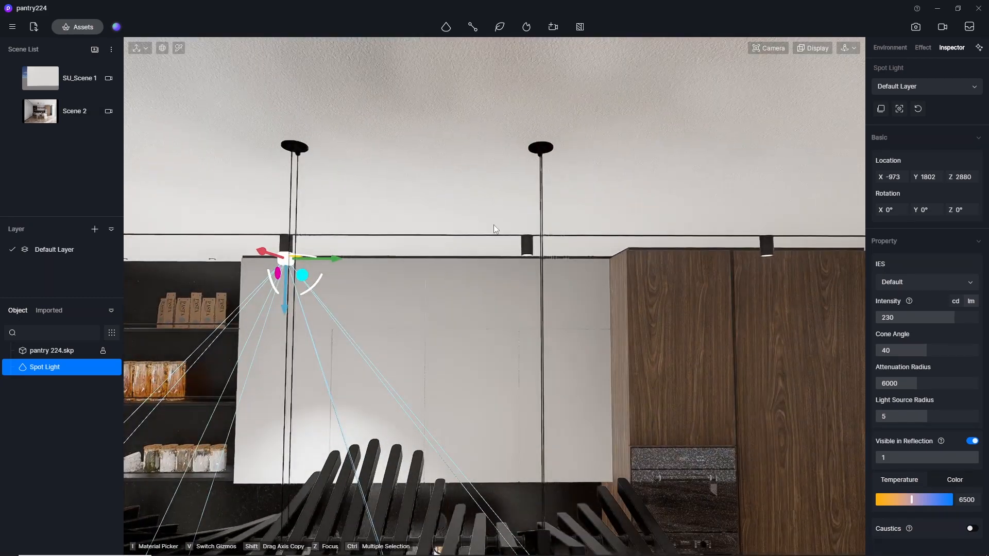
pyautogui.moveTo(493, 225); pyautogui.dragTo(259, 257, button='middle')
pyautogui.moveTo(276, 246); pyautogui.dragTo(382, 290)
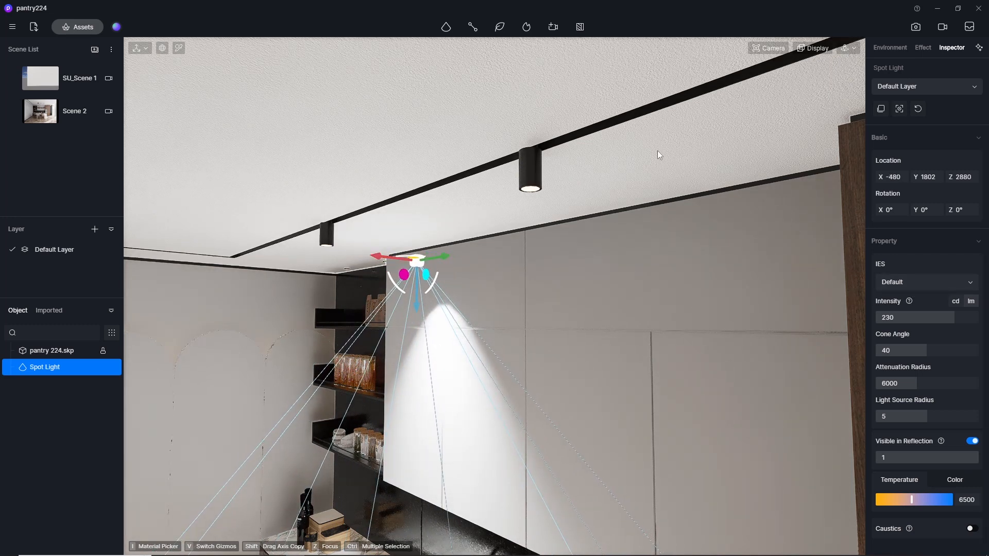
# Reduce the spot light's attenuation radius to 1884 so its cone ends near the backsplash.
pyautogui.scroll(-3, 536, 401)
pyautogui.moveTo(515, 453); pyautogui.dragTo(555, 234, button='middle')
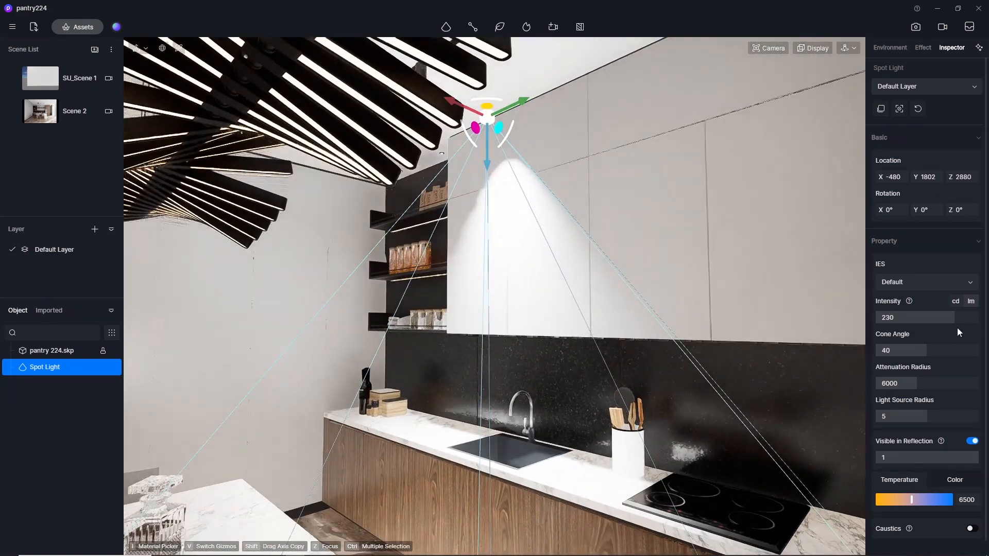
pyautogui.moveTo(926, 387); pyautogui.dragTo(890, 382)
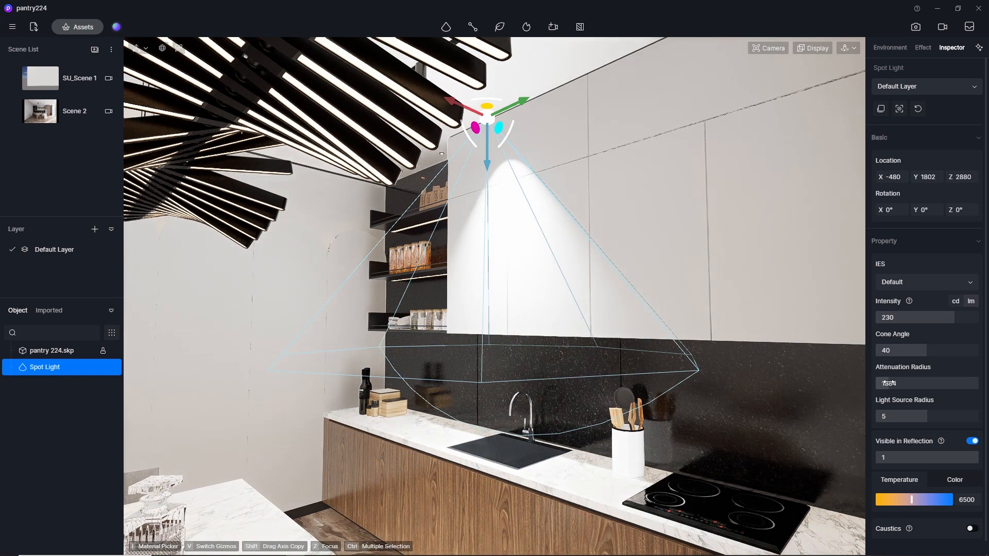
pyautogui.moveTo(673, 253); pyautogui.dragTo(821, 247, button='middle')
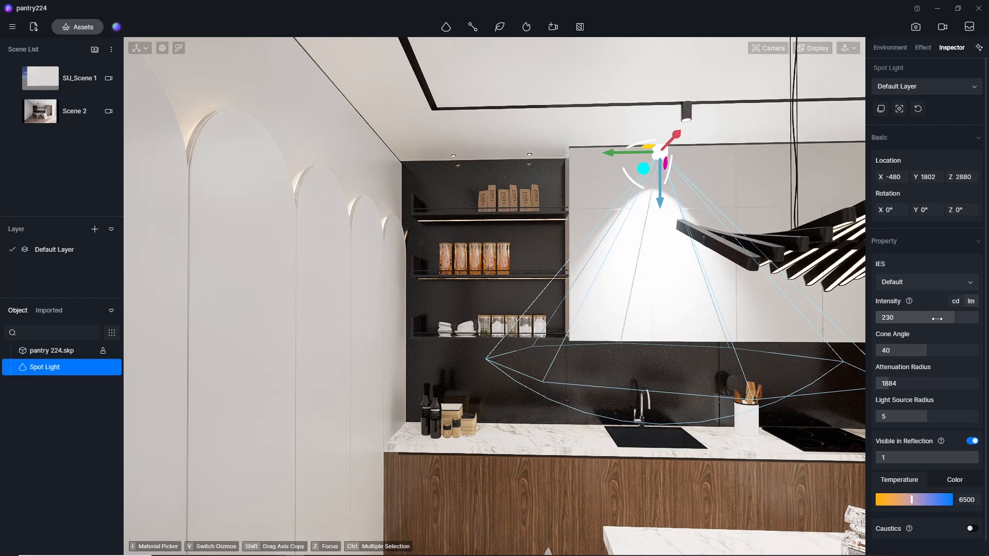
# Lower the spot light's intensity to 1 lm and warm its colour temperature to 3500.
pyautogui.click(938, 323)
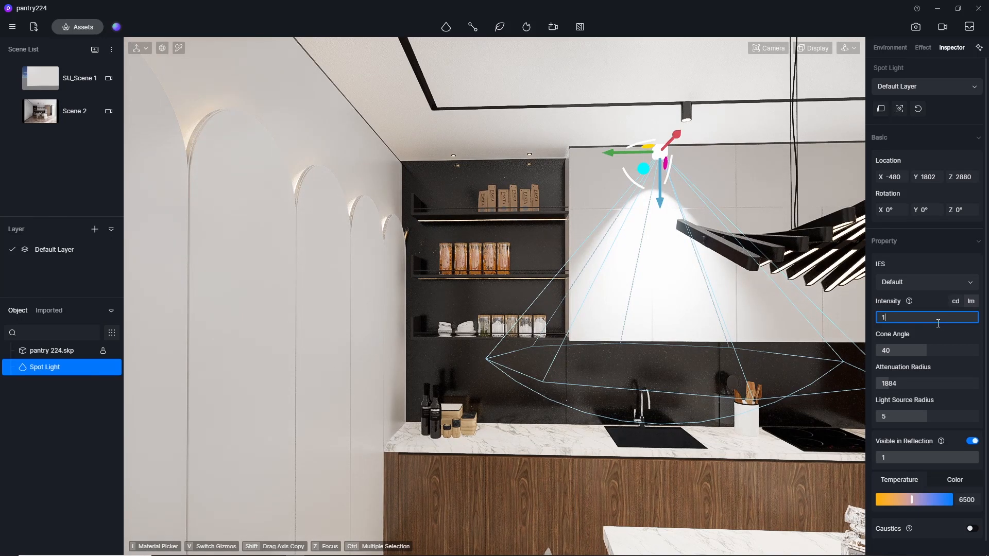
pyautogui.write('1')
pyautogui.press('Return')
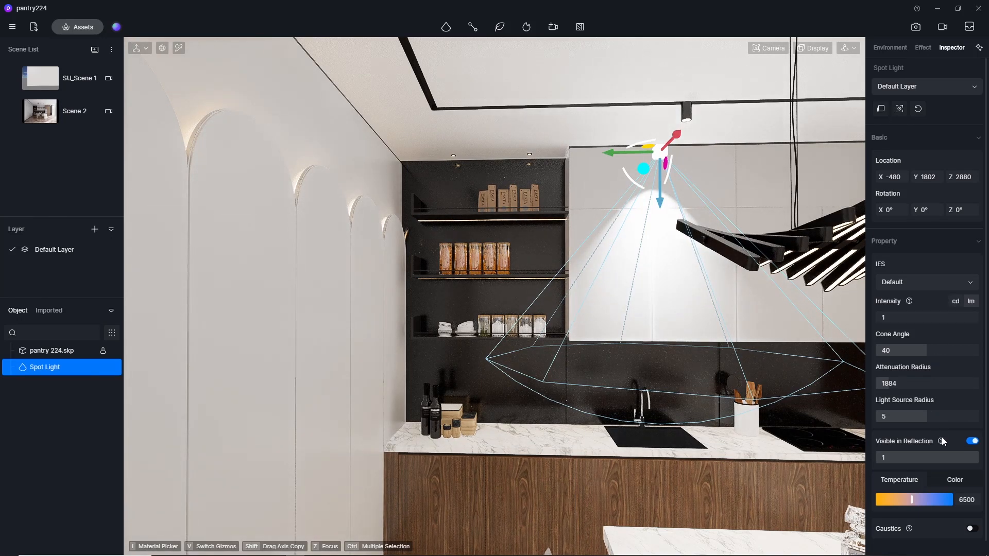
pyautogui.click(973, 500)
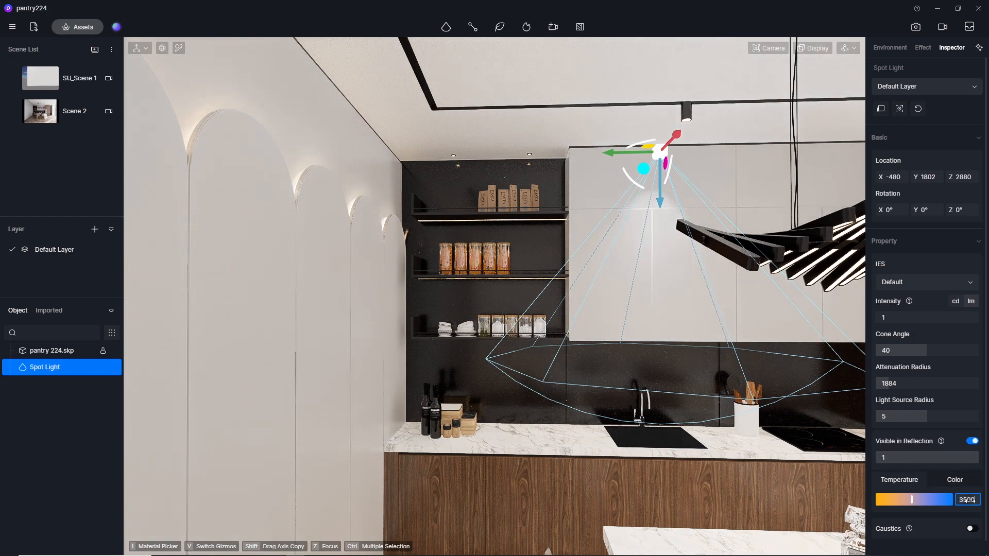
pyautogui.press('Return')
pyautogui.scroll(-2, 206, 294)
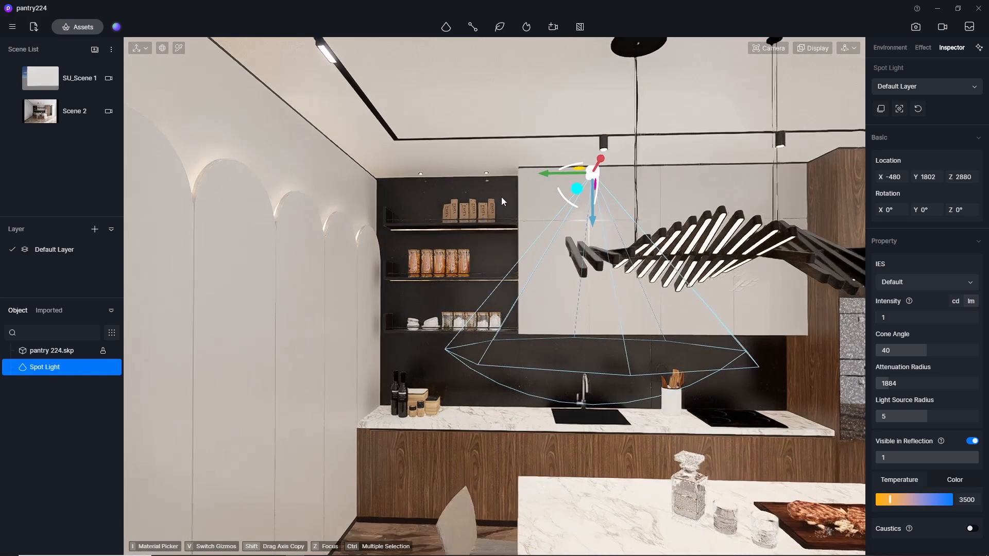
# Set the spot light's intensity to 3 lm and deselect it to judge the glow on the wall cabinets.
pyautogui.moveTo(596, 221); pyautogui.dragTo(336, 304, button='right')
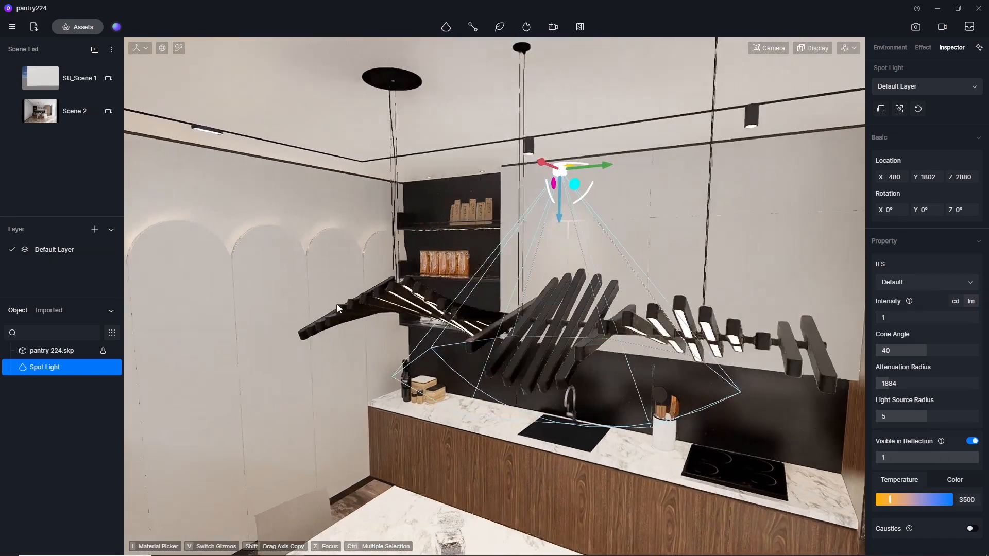
pyautogui.click(893, 316)
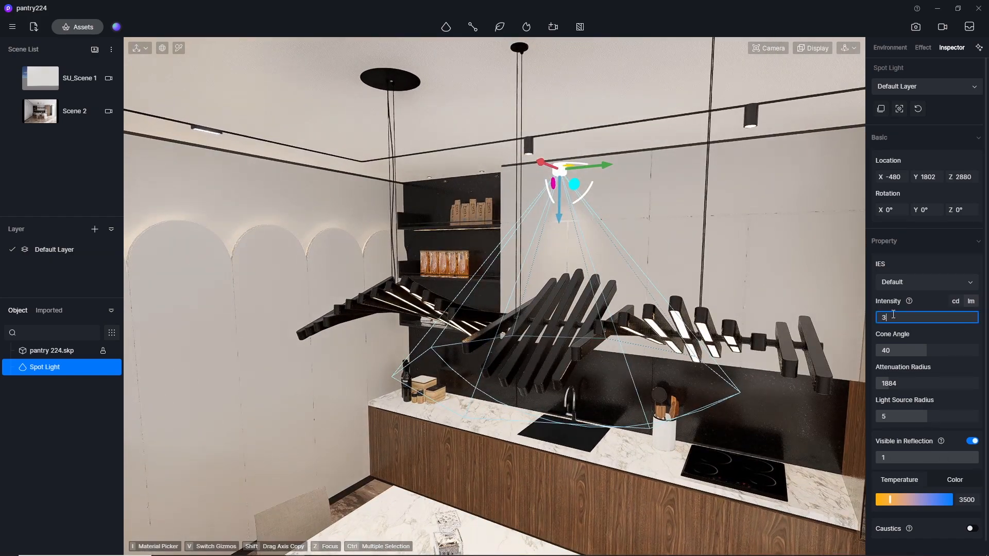
pyautogui.press('Return')
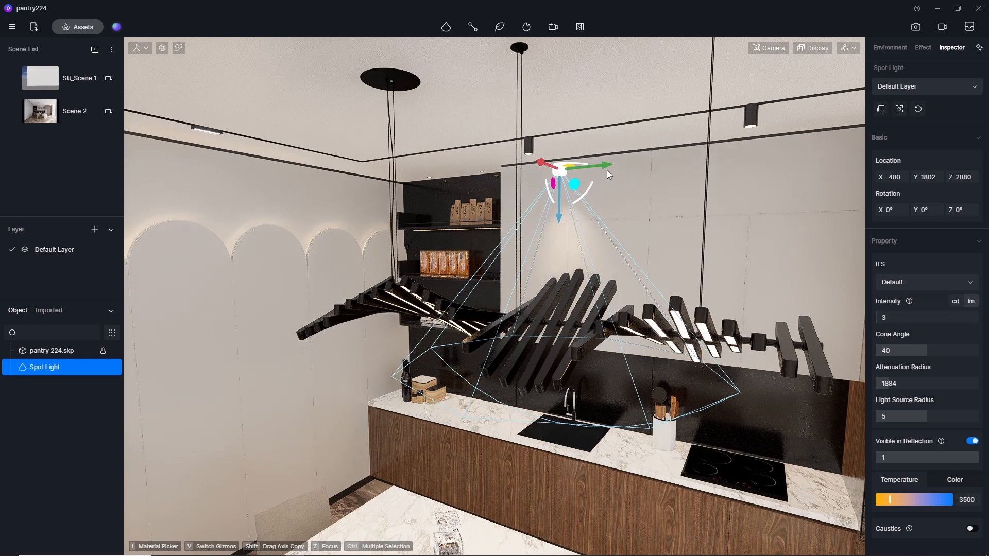
pyautogui.click(523, 200)
# Copy the spot light along its Y axis to the other two track downlights, at Y 3007 and Y 4415.
pyautogui.moveTo(453, 265); pyautogui.dragTo(623, 262, button='right')
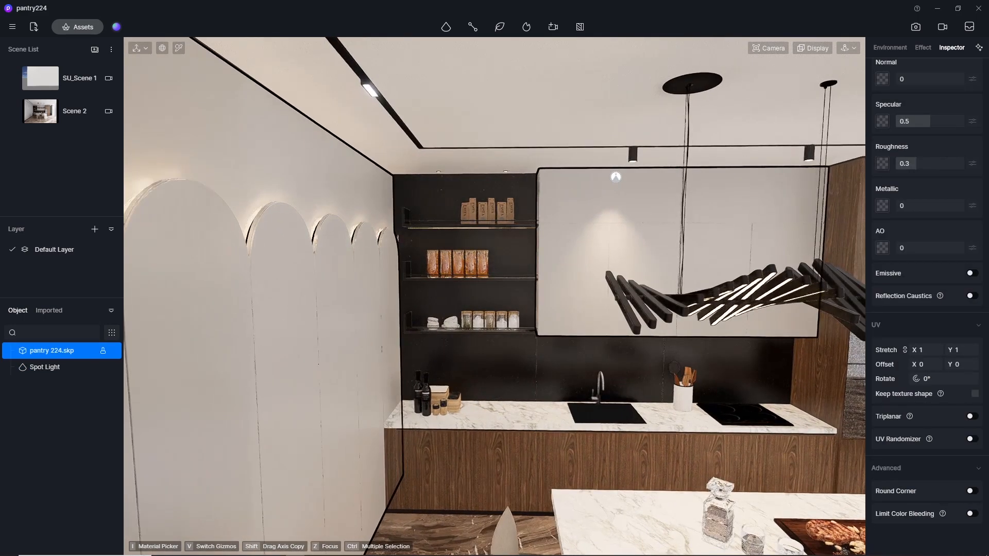
pyautogui.moveTo(623, 261); pyautogui.dragTo(370, 282, button='middle')
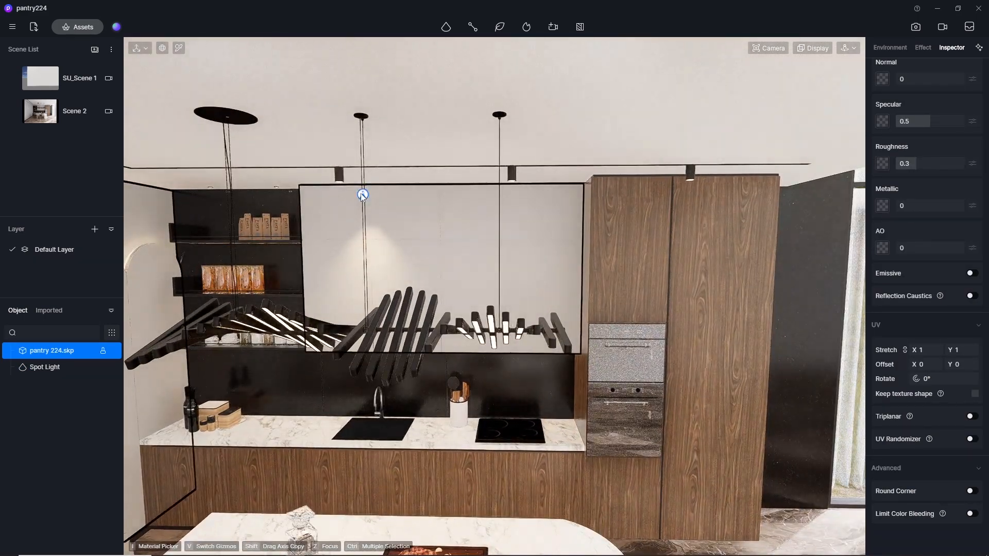
pyautogui.click(362, 195)
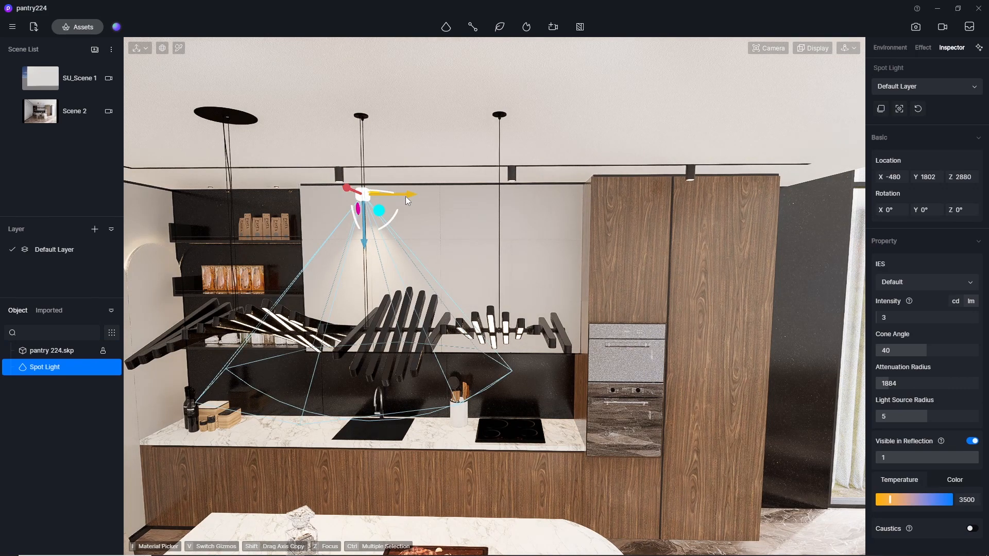
pyautogui.moveTo(405, 196); pyautogui.dragTo(559, 189)
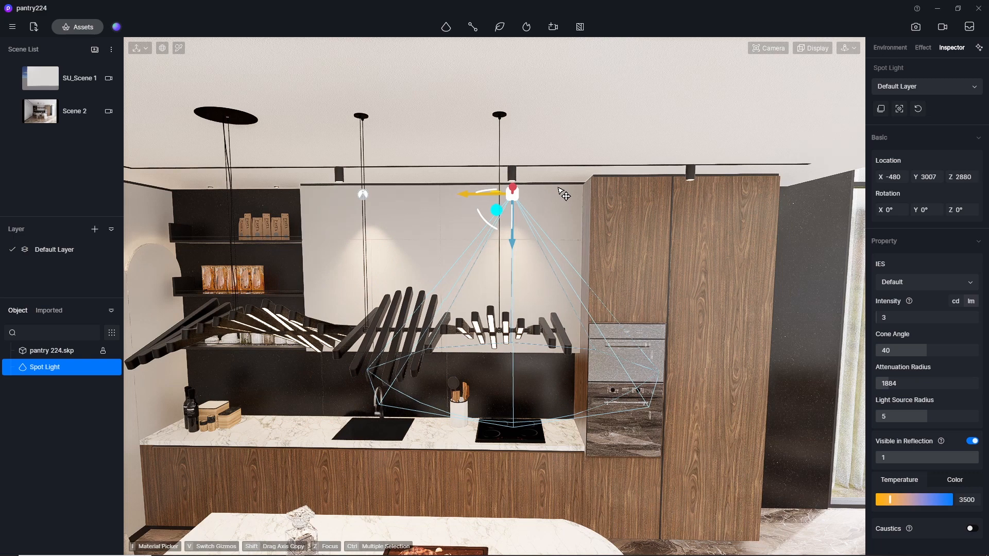
pyautogui.keyDown('shift'); pyautogui.moveTo(468, 193); pyautogui.dragTo(650, 191); pyautogui.keyUp('shift')
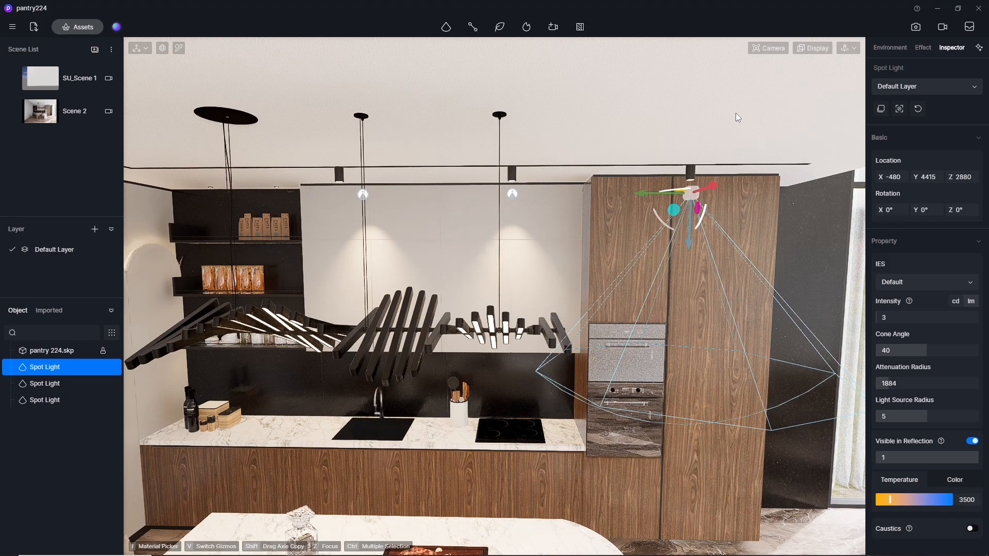
# Reposition the spot light copy in front of the tall wood cabinet to X -790, Y 4213.
pyautogui.scroll(3, 735, 113)
pyautogui.moveTo(474, 278); pyautogui.dragTo(954, 188, button='middle')
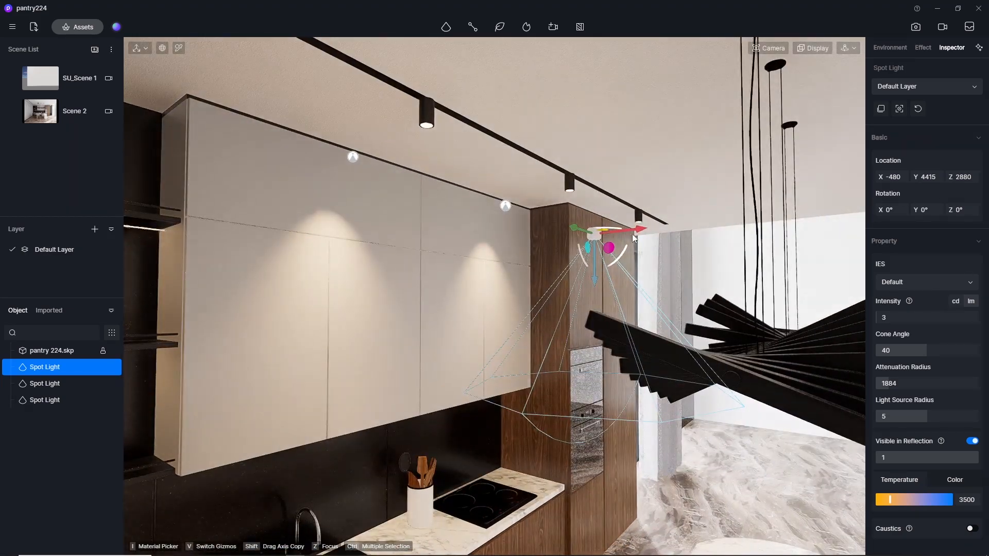
pyautogui.moveTo(640, 230); pyautogui.dragTo(682, 227)
pyautogui.scroll(5, 628, 251)
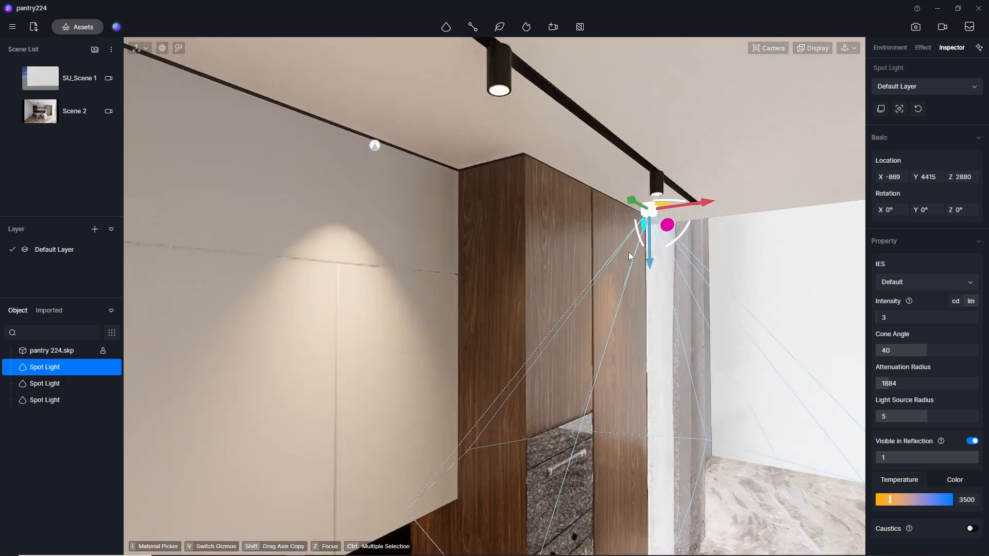
pyautogui.moveTo(636, 261); pyautogui.dragTo(213, 269, button='middle')
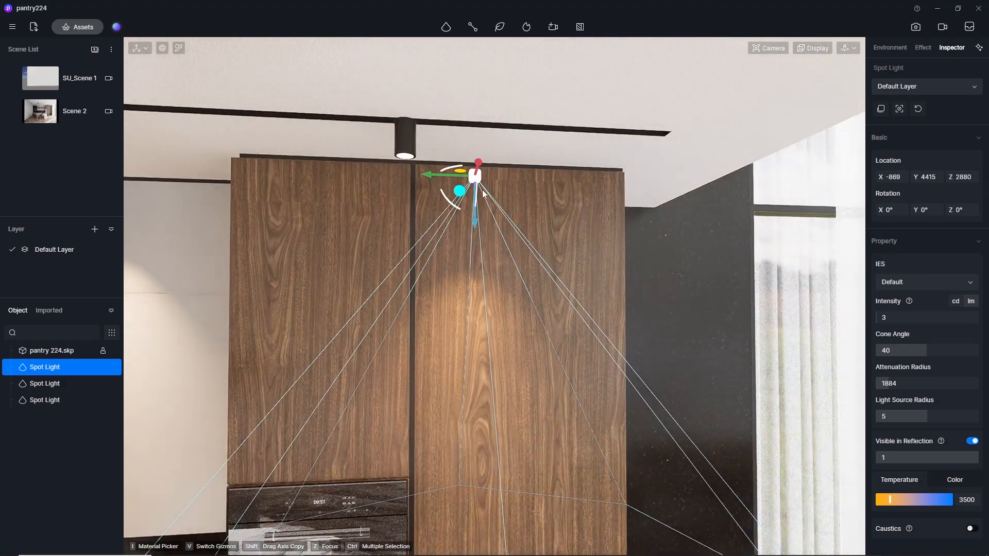
pyautogui.moveTo(426, 181); pyautogui.dragTo(359, 175)
pyautogui.moveTo(163, 221); pyautogui.dragTo(273, 214, button='middle')
pyautogui.moveTo(412, 209); pyautogui.dragTo(275, 205, button='middle')
pyautogui.moveTo(275, 205); pyautogui.dragTo(313, 204)
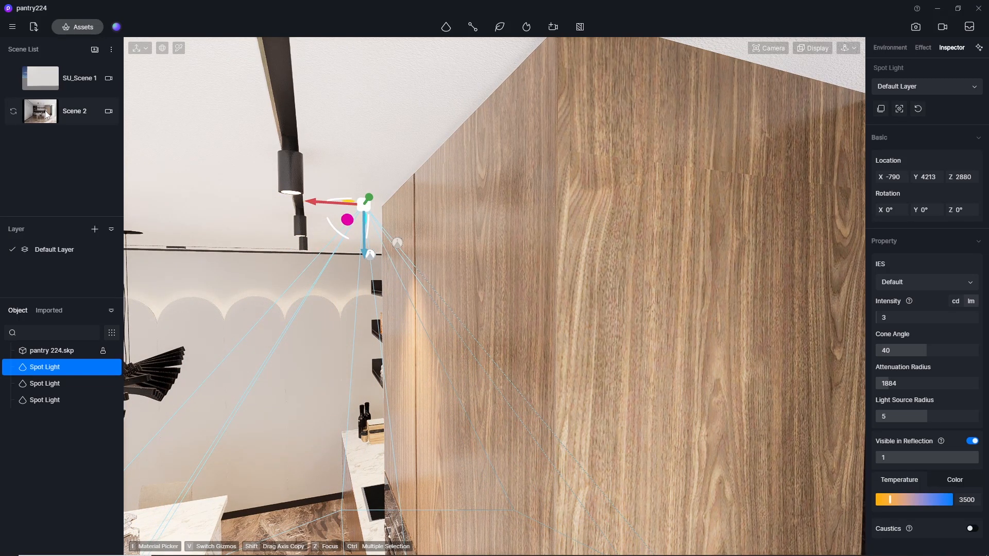
# Return to the Scene 2 view, select all three spot lights together and adjust their shared intensity.
pyautogui.click(46, 114)
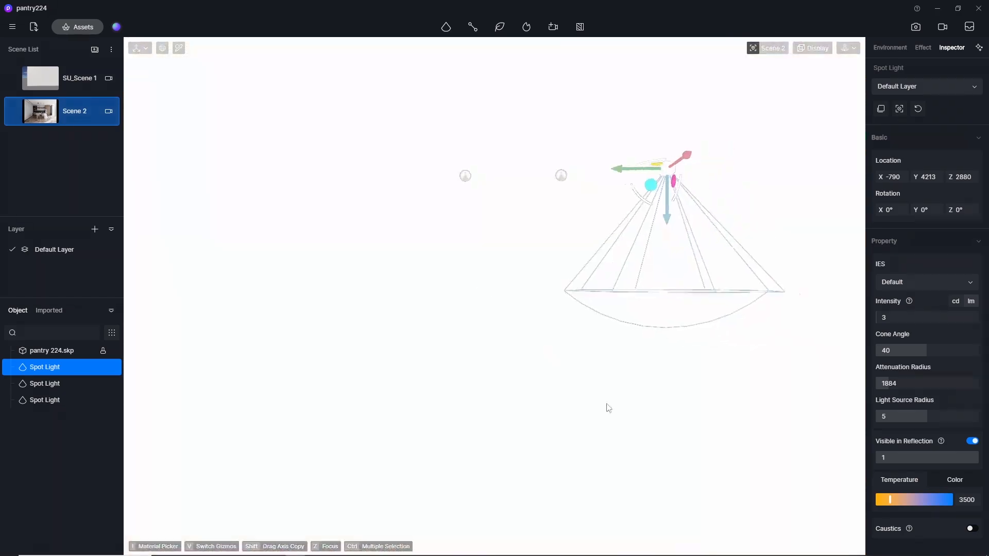
pyautogui.click(718, 475)
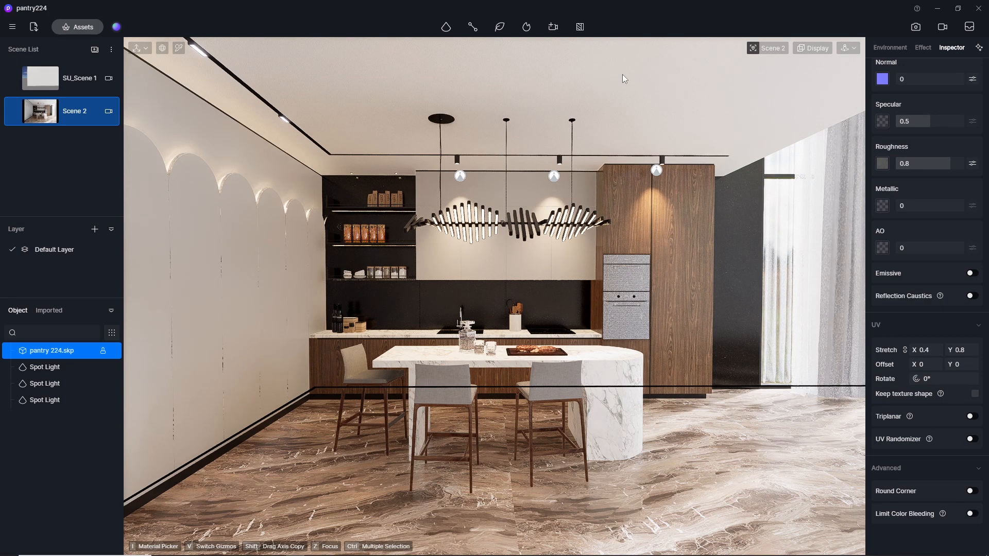
pyautogui.click(460, 178)
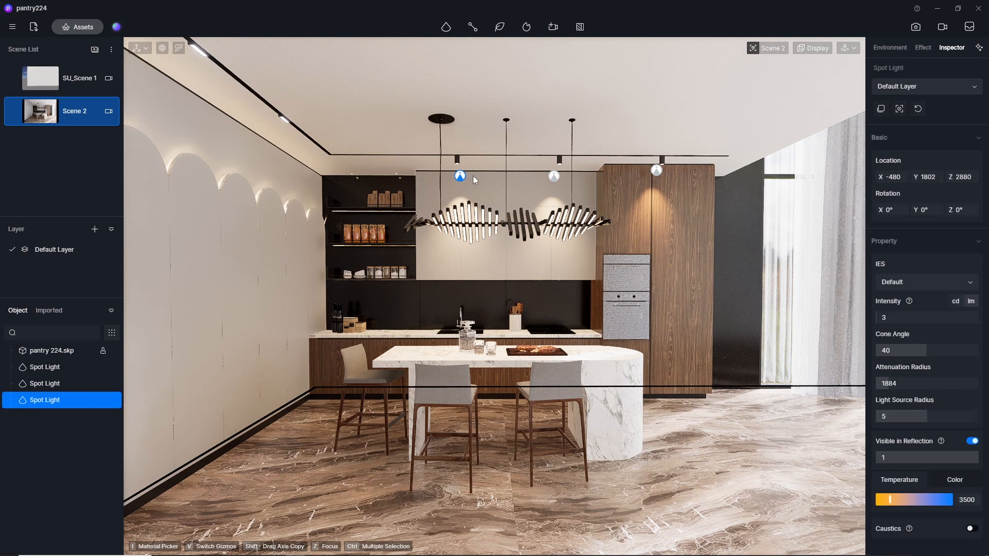
pyautogui.keyDown('ctrl'); pyautogui.click(556, 177); pyautogui.keyUp('ctrl')
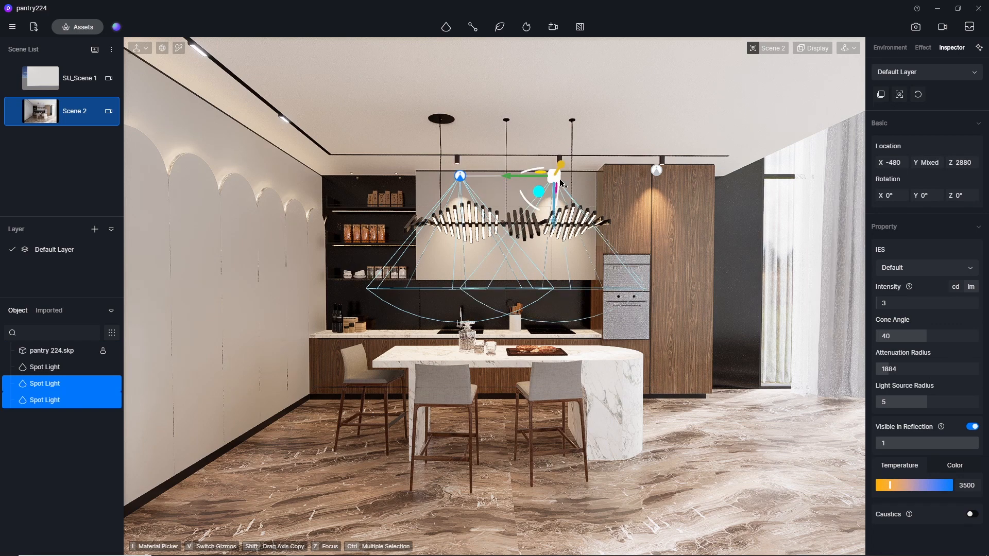
pyautogui.keyDown('ctrl'); pyautogui.click(658, 172); pyautogui.keyUp('ctrl')
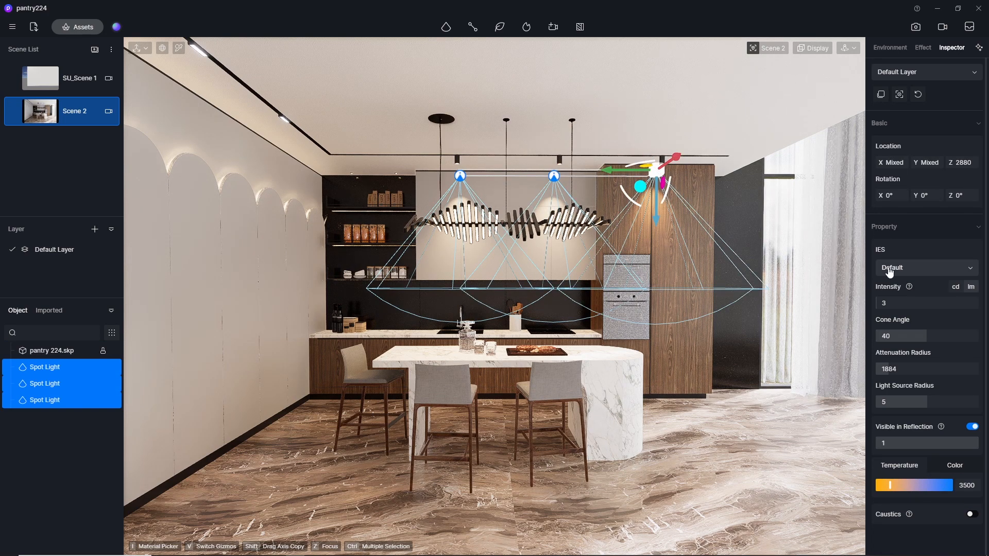
pyautogui.click(900, 303)
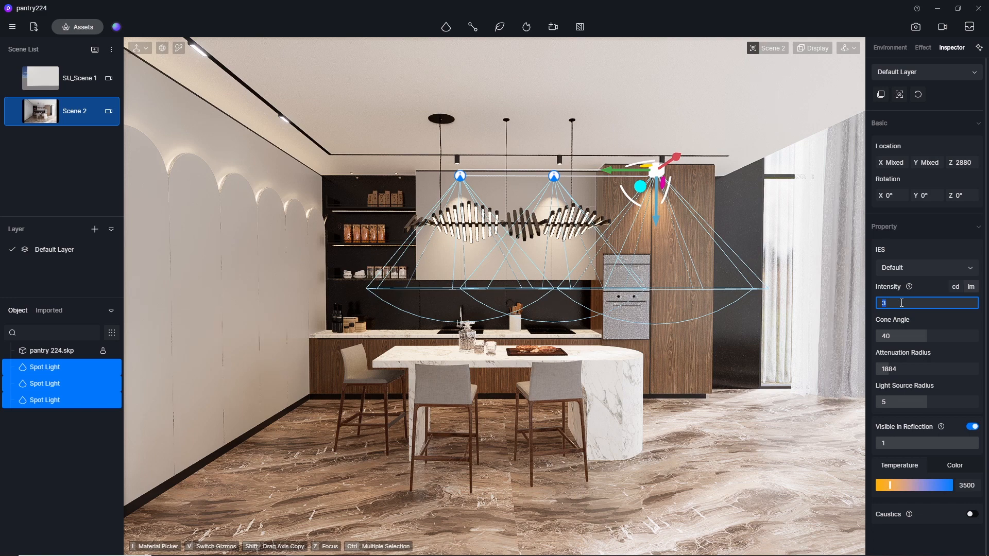
pyautogui.press('Return')
pyautogui.click(900, 303)
pyautogui.press('Return')
pyautogui.click(616, 69)
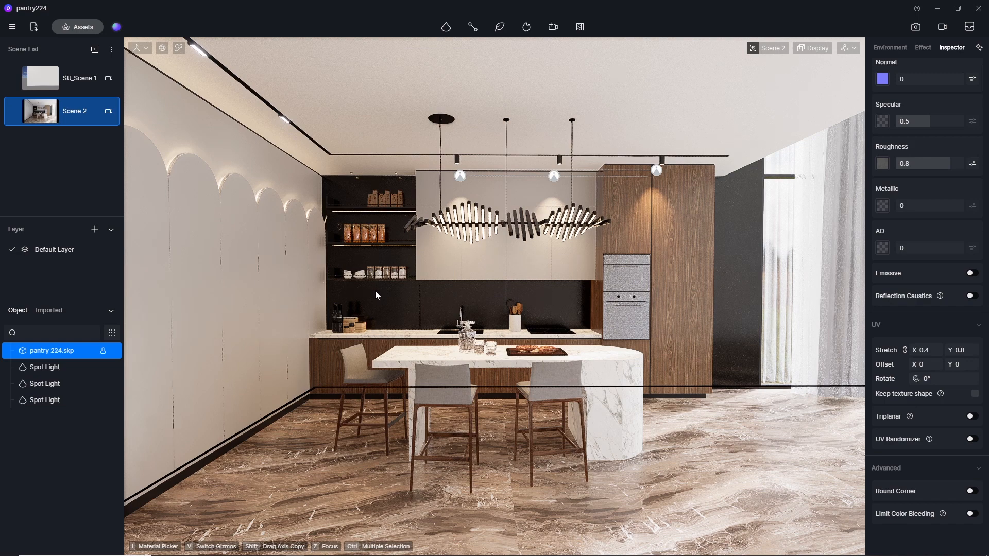
# Move in on the wall shelves with the material picker active and reset the camera clipping to 0.
pyautogui.scroll(6, 375, 290)
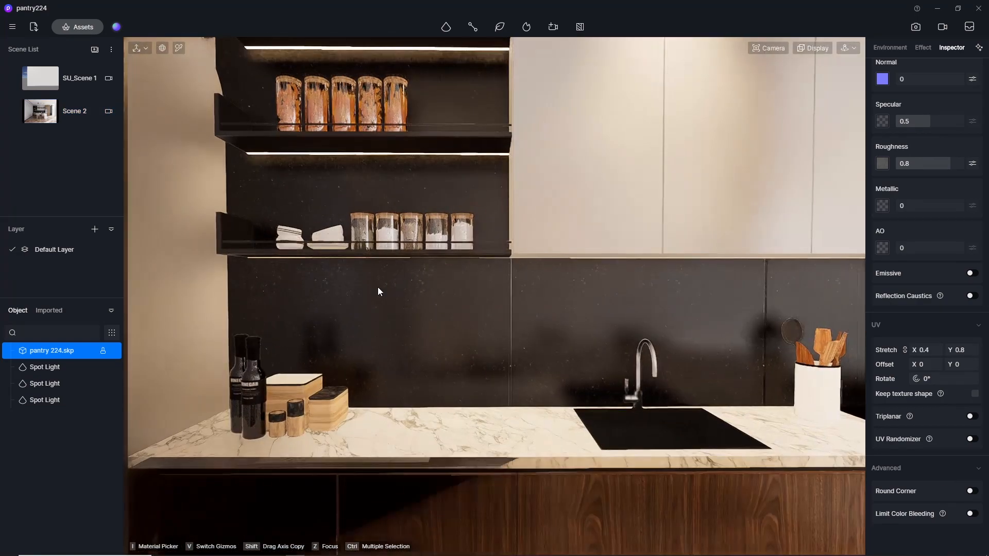
pyautogui.moveTo(378, 287); pyautogui.dragTo(157, 49, button='middle')
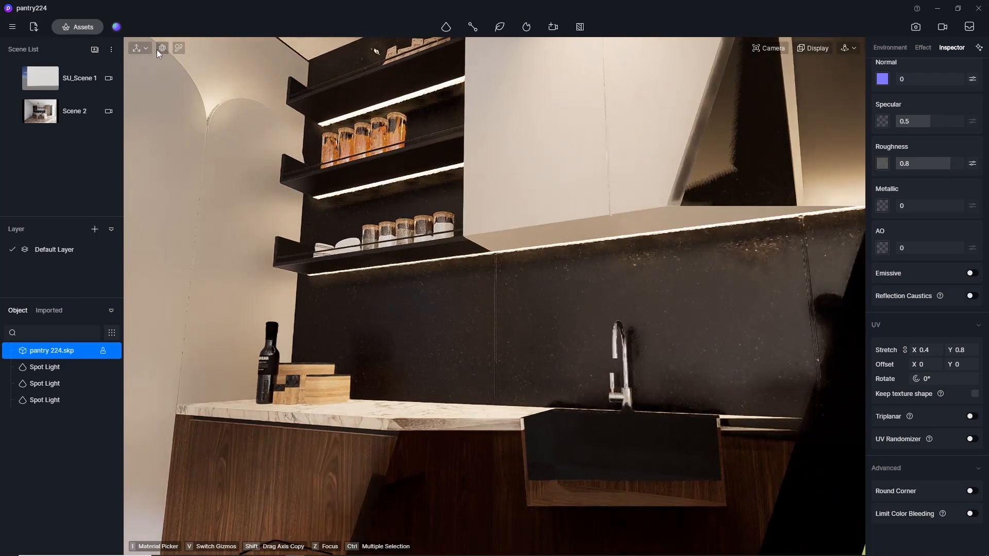
pyautogui.click(180, 47)
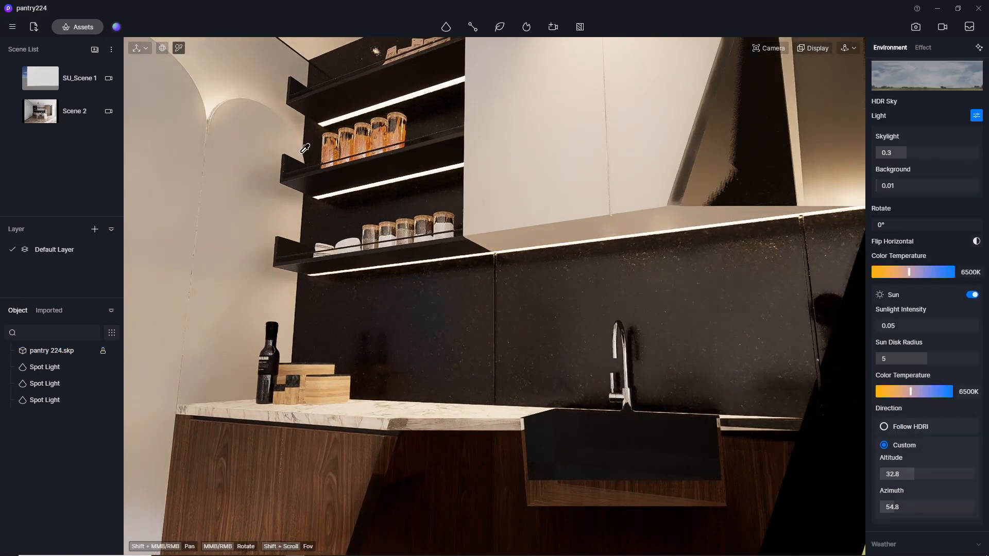
pyautogui.click(394, 178)
pyautogui.scroll(3, 396, 186)
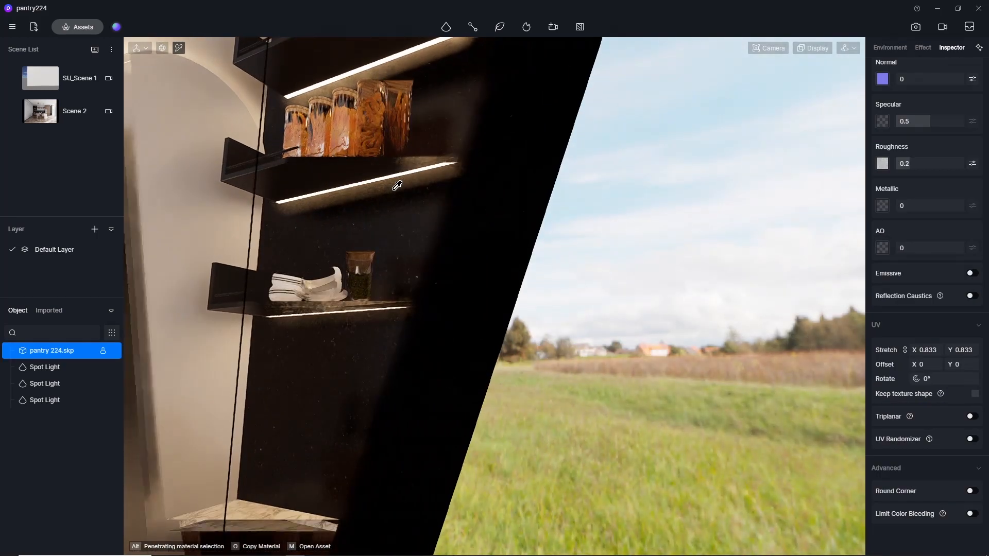
pyautogui.click(768, 48)
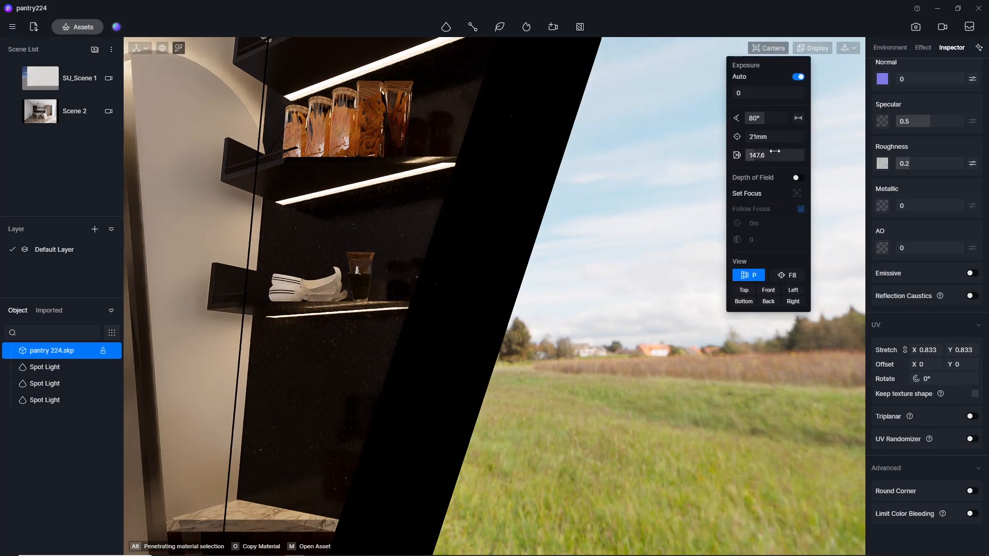
pyautogui.scroll(3, 463, 184)
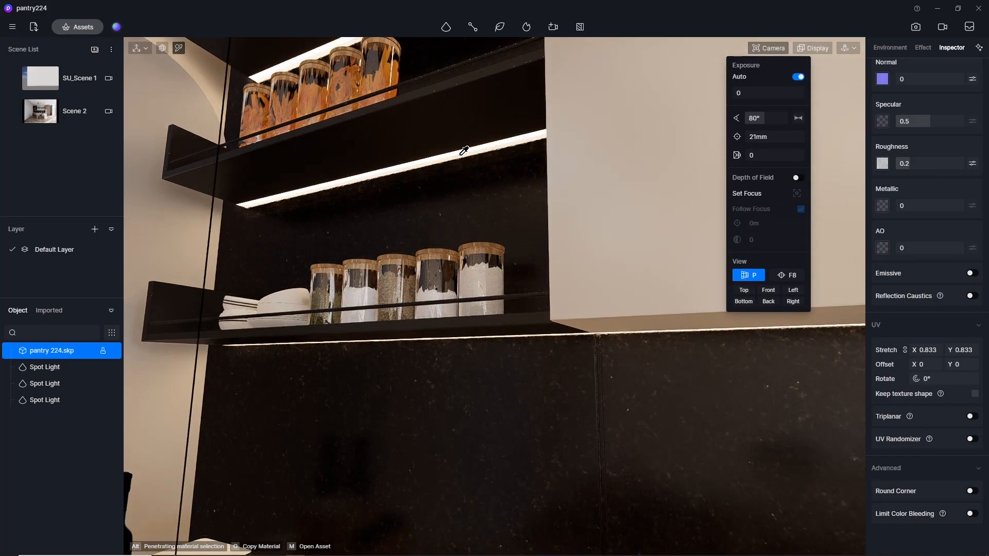
# Pick the LED strip material beneath the shelf and set its emissive intensity to 15.
pyautogui.scroll(3, 463, 150)
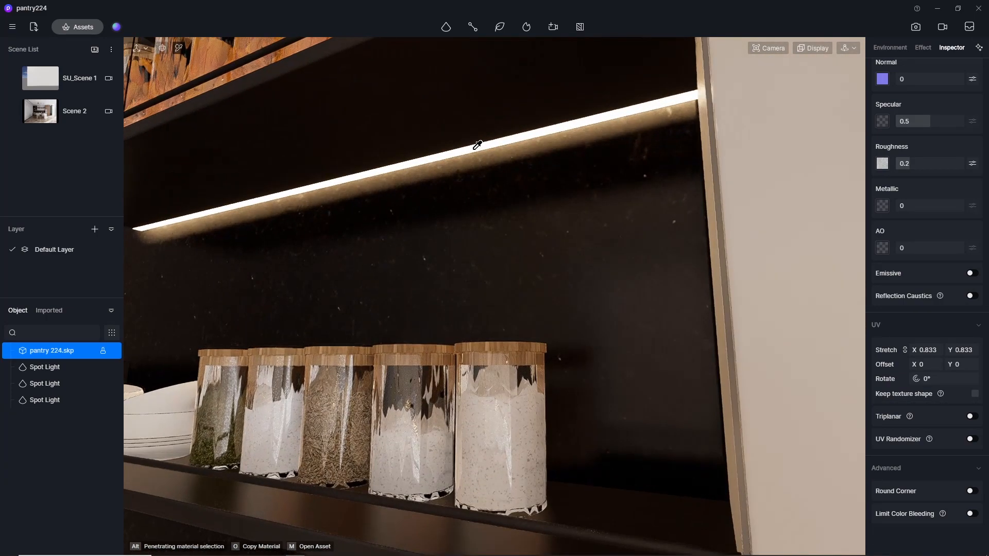
pyautogui.click(478, 145)
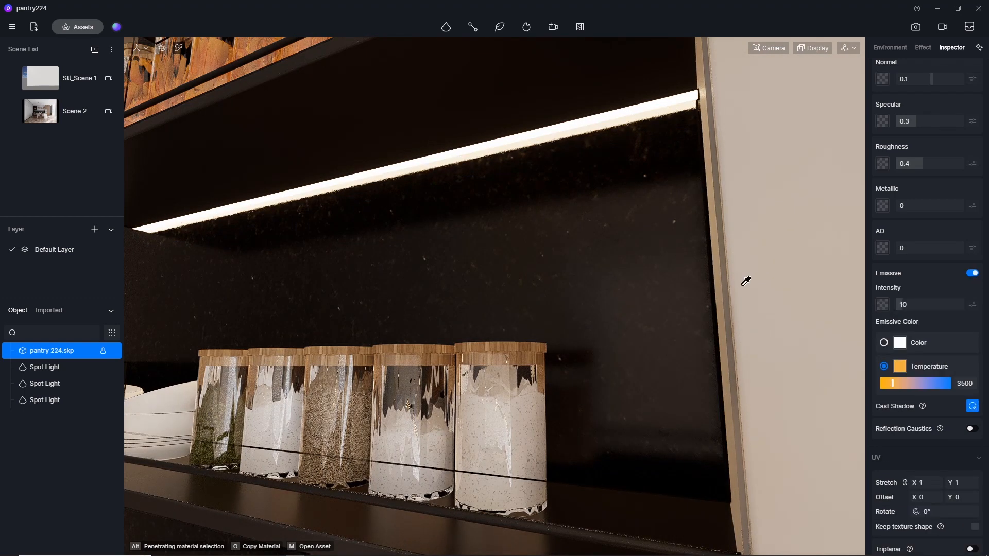
pyautogui.click(912, 304)
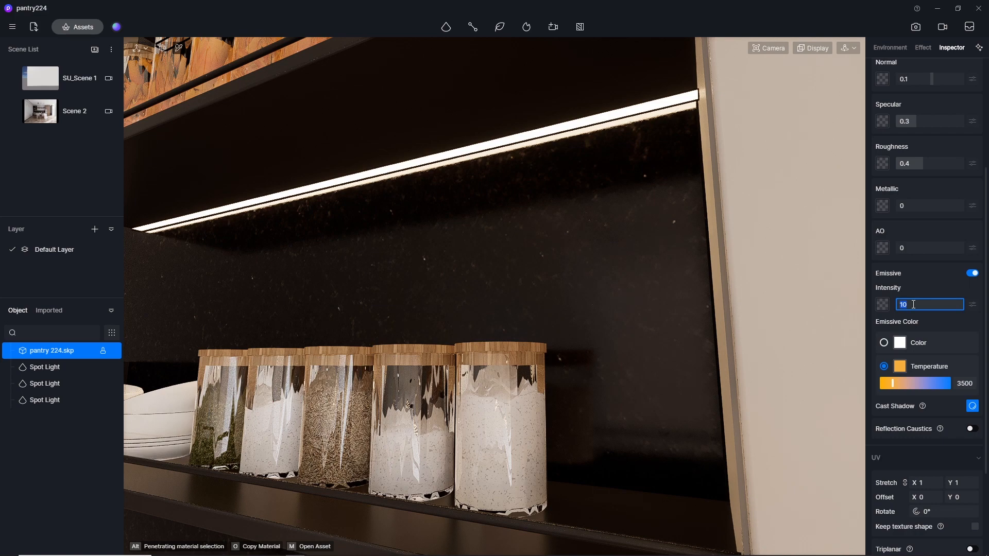
pyautogui.write('15')
pyautogui.press('Return')
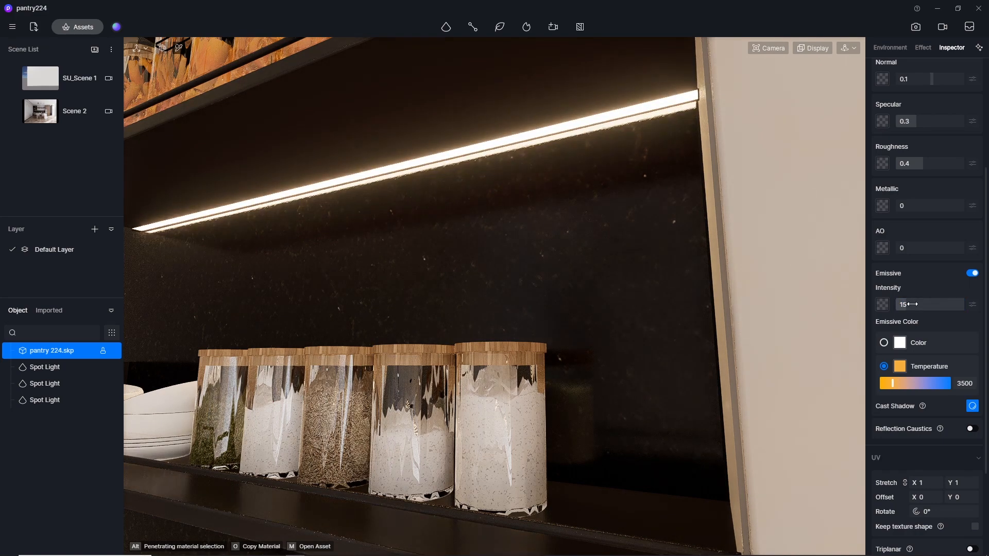
# Return to the Scene 2 view and open the image rendering settings.
pyautogui.click(50, 117)
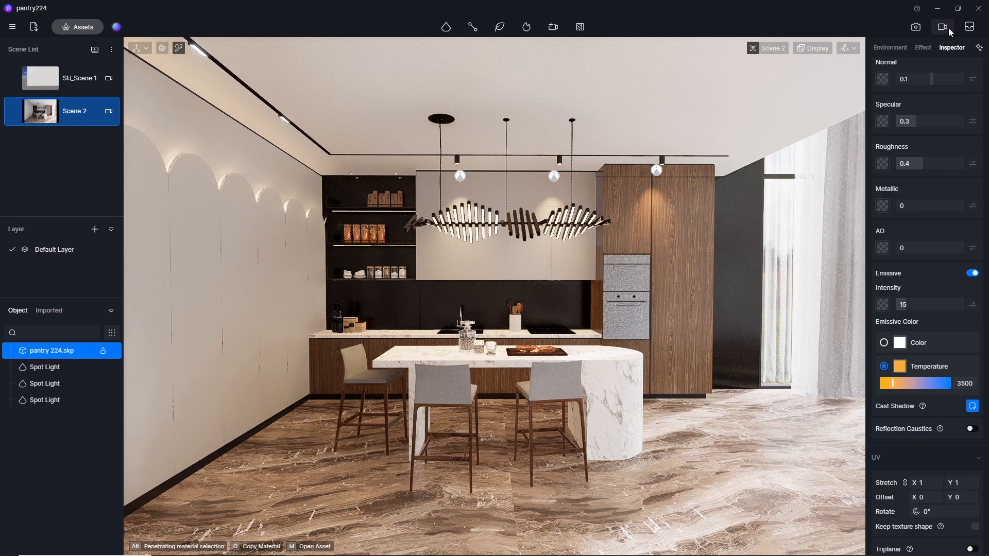
pyautogui.click(916, 28)
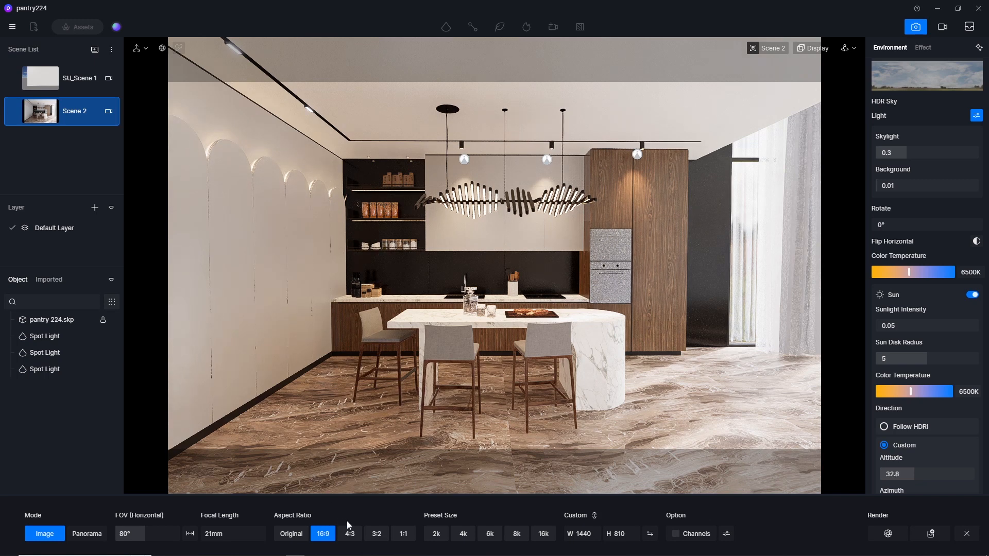
# Set the post-processing contrast of the scene effects to 0.12.
pyautogui.click(922, 48)
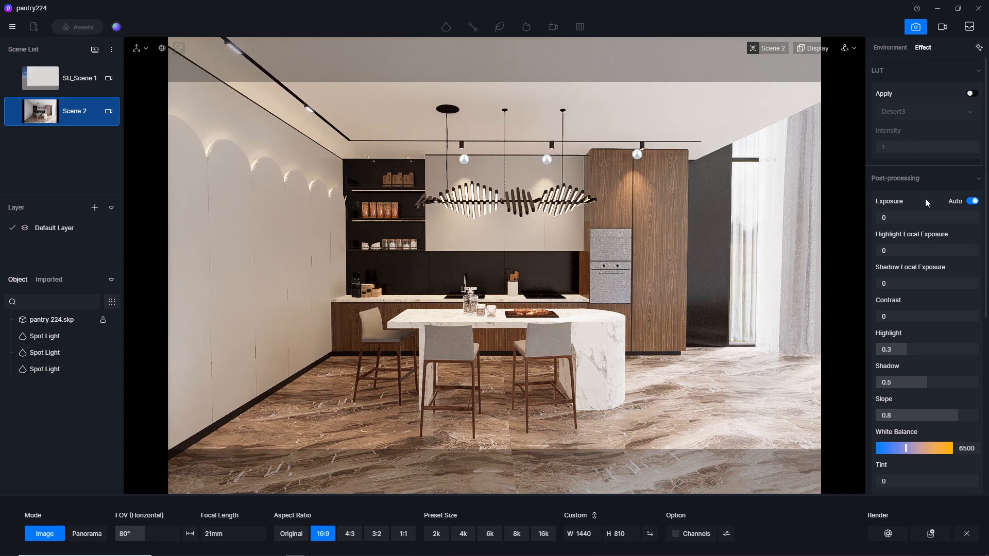
pyautogui.click(910, 321)
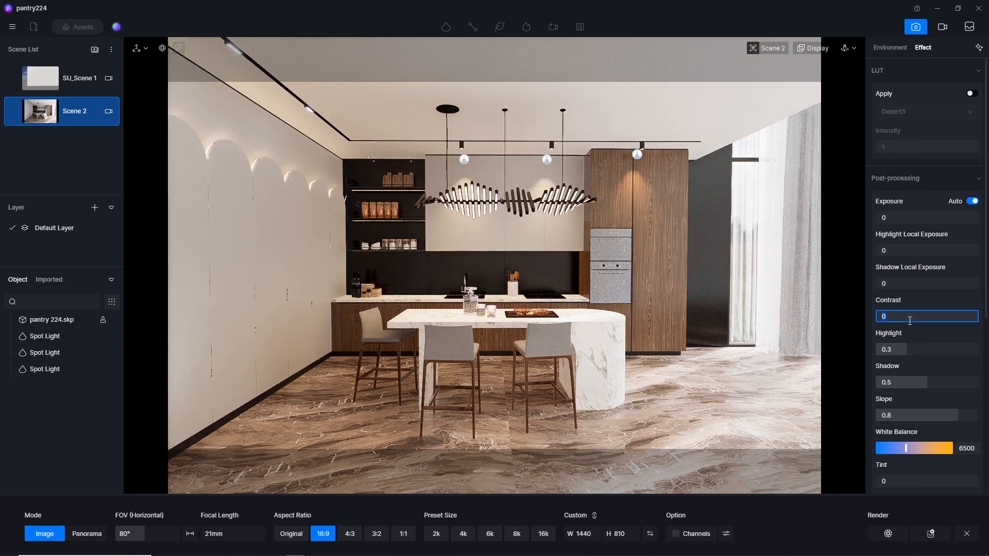
pyautogui.press('Return')
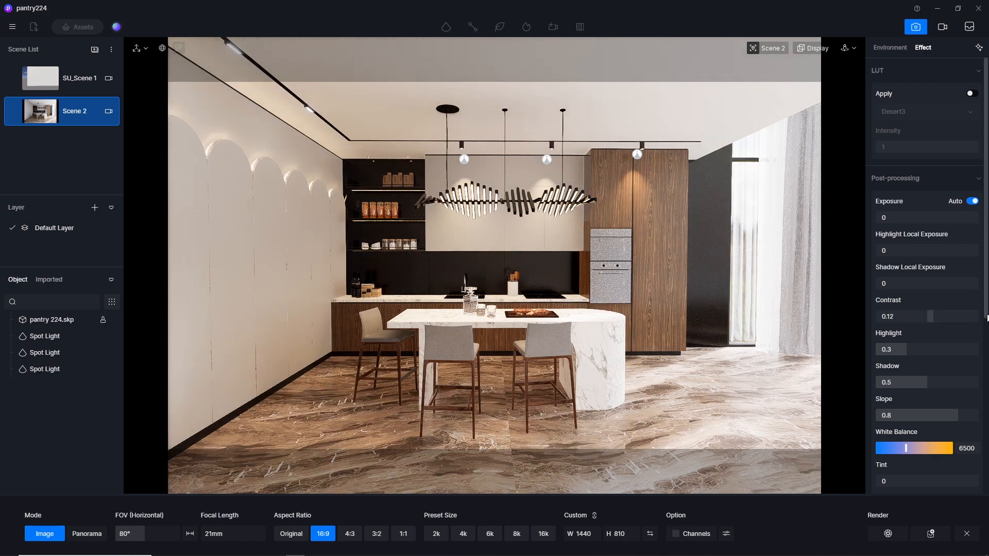
# Set the white balance to 5500 and update Scene 2 with the new look.
pyautogui.scroll(-2, 927, 334)
pyautogui.scroll(-2, 938, 359)
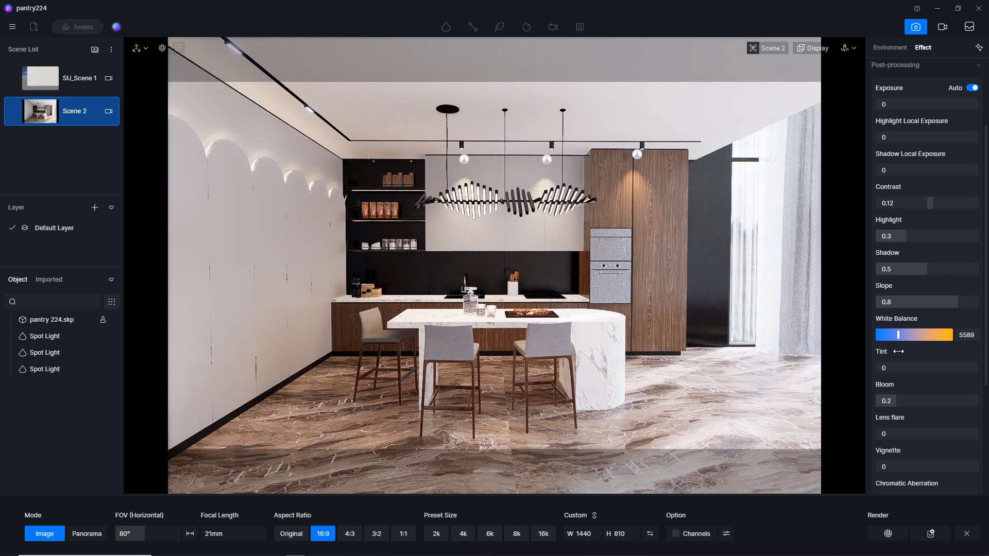
pyautogui.click(967, 335)
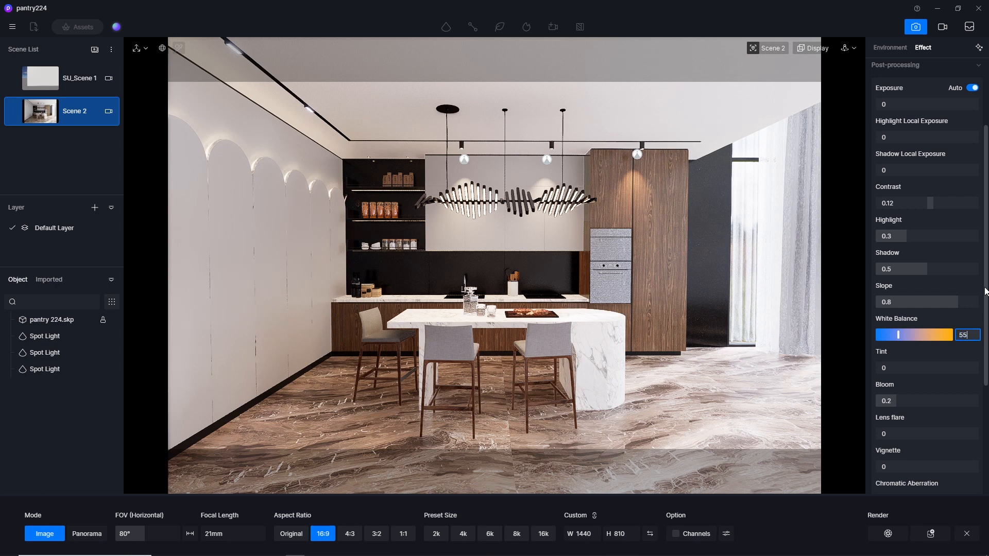
pyautogui.press('Return')
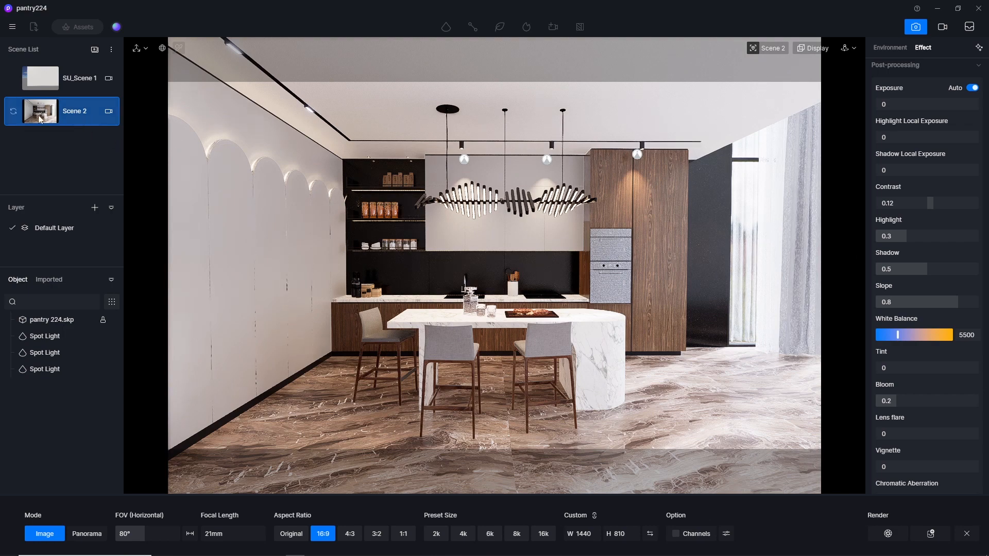
pyautogui.click(13, 113)
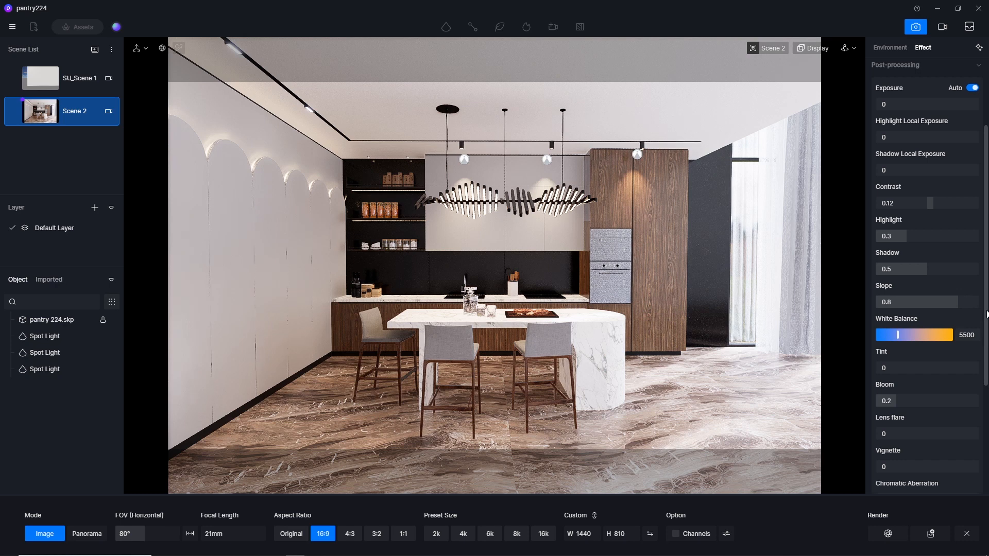
# Try a bloom strength of 0.5 and set it back to 0.2.
pyautogui.scroll(-1, 987, 314)
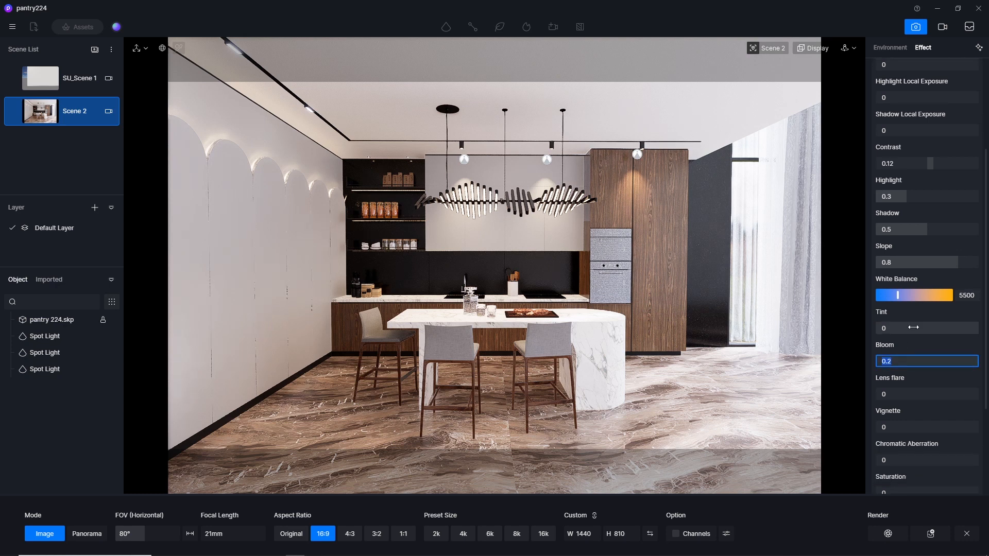
pyautogui.write('0.')
pyautogui.press('Return')
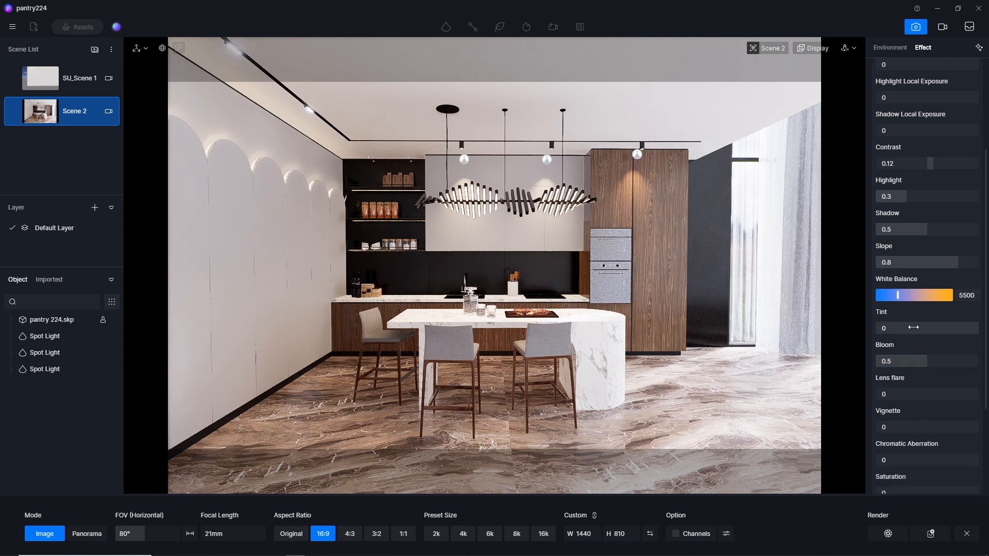
pyautogui.click(914, 327)
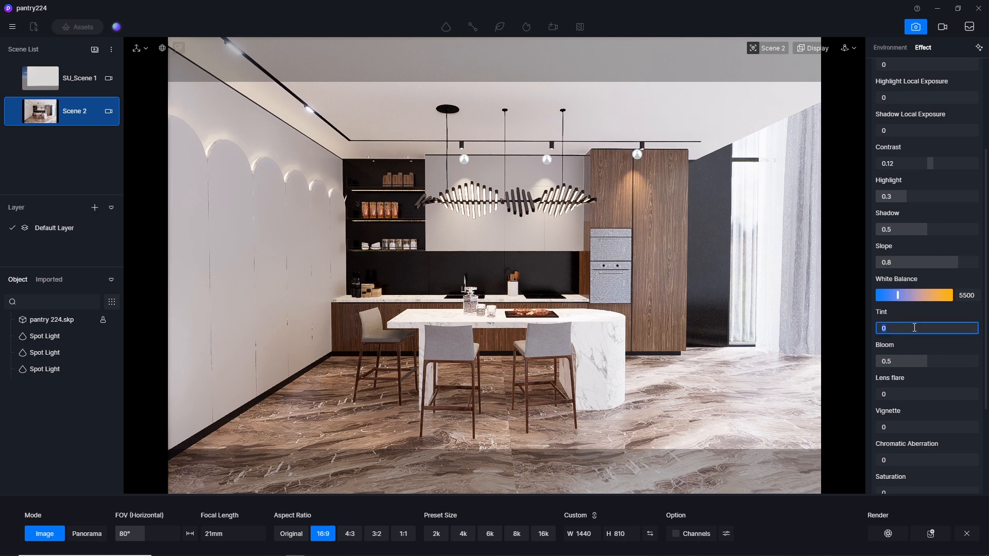
pyautogui.click(907, 360)
pyautogui.write('0.2')
pyautogui.press('Return')
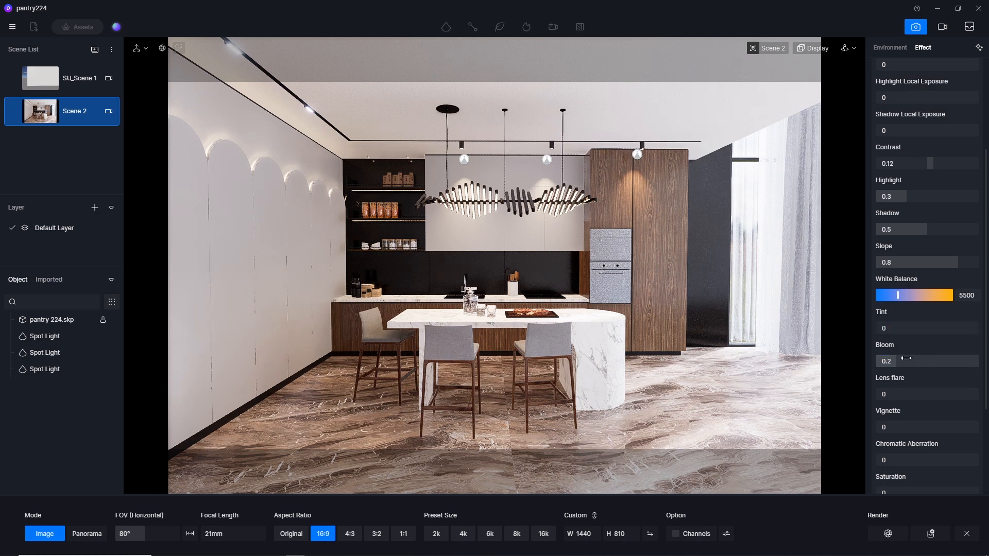
# Set the lens flare to 0.5 and the vignette to 0.3.
pyautogui.click(900, 394)
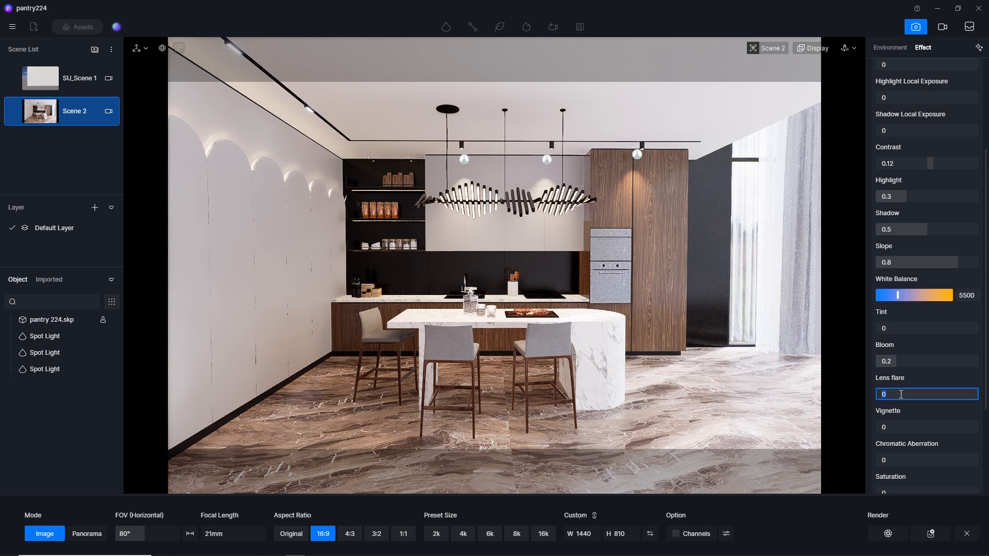
pyautogui.write('0.5')
pyautogui.press('Return')
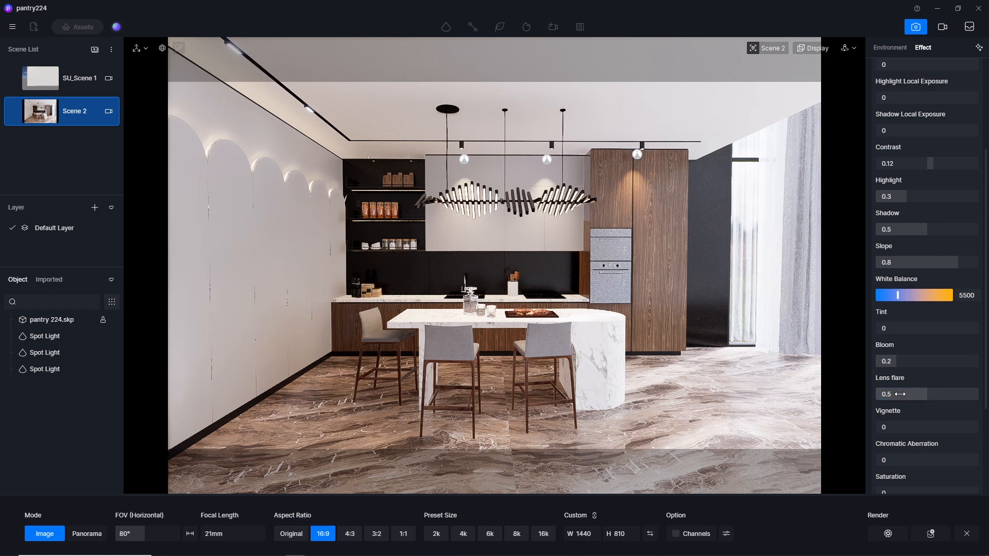
pyautogui.click(903, 427)
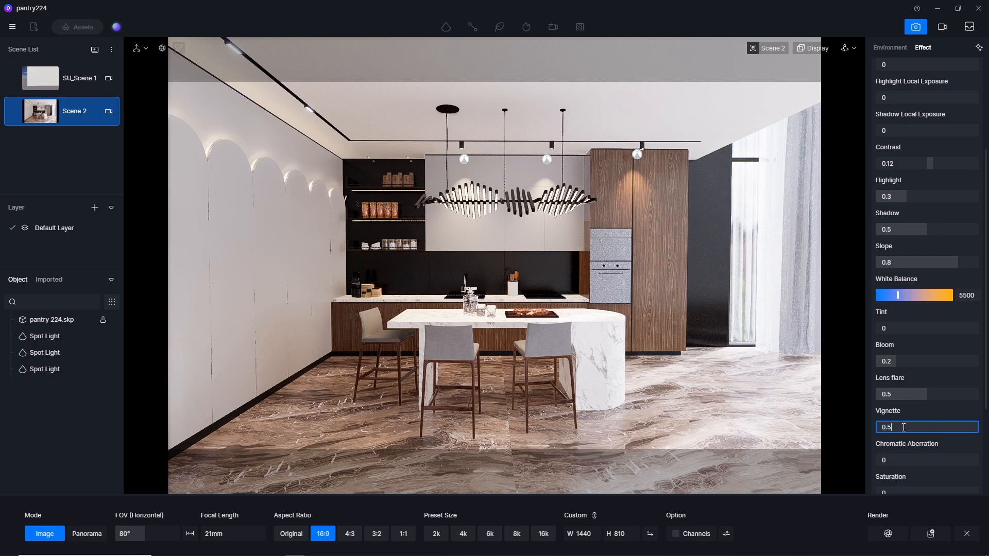
pyautogui.press('Return')
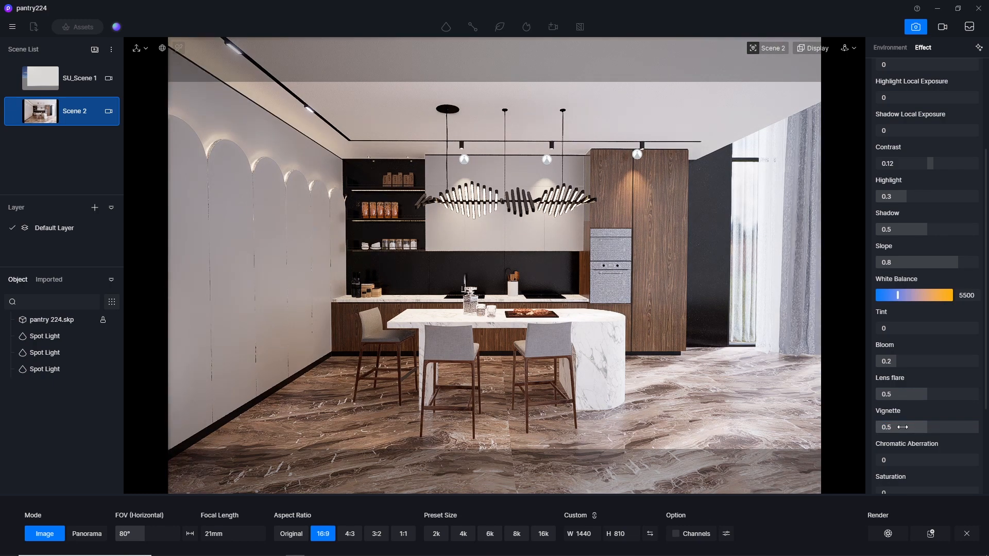
pyautogui.click(902, 427)
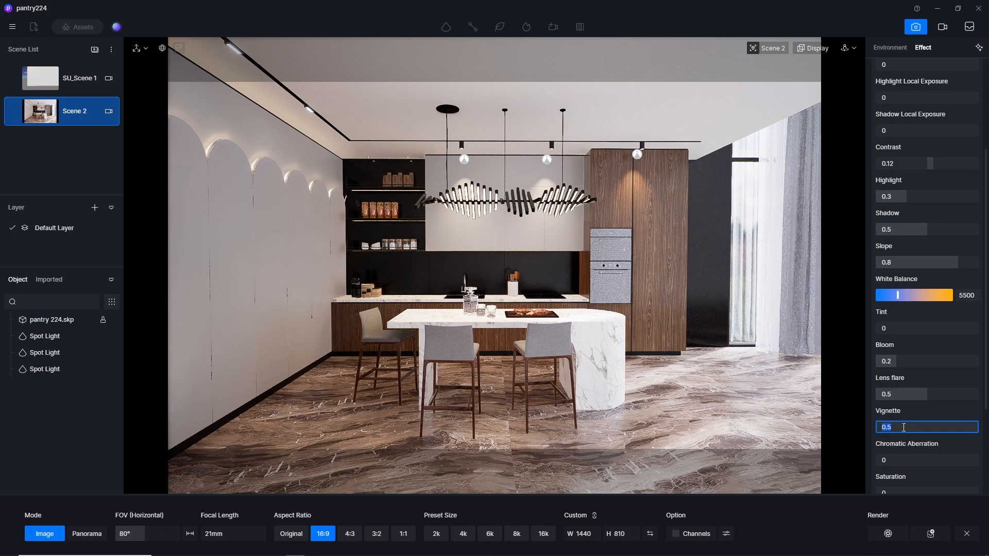
pyautogui.write('0.3')
pyautogui.press('Return')
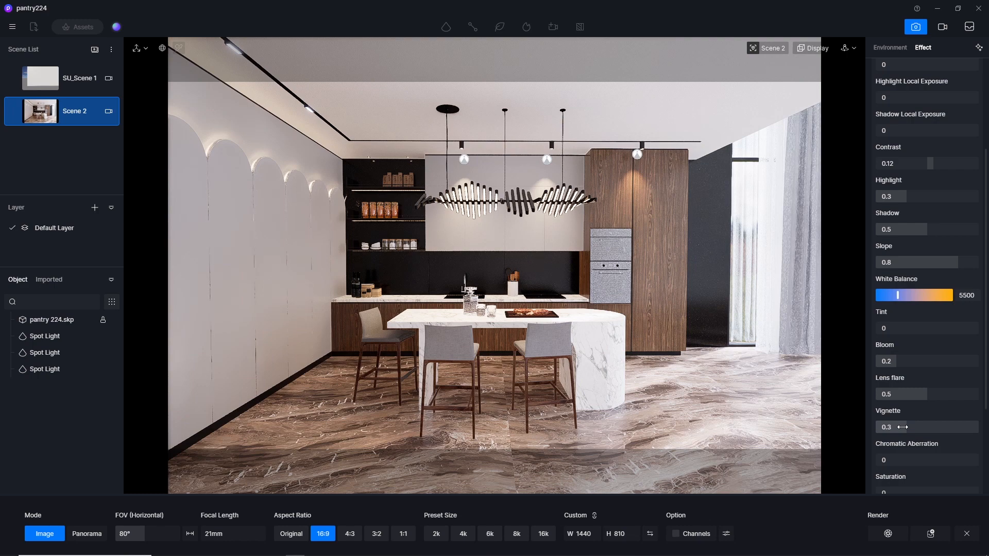
# Save the pantry224 project.
pyautogui.moveTo(23, 117)
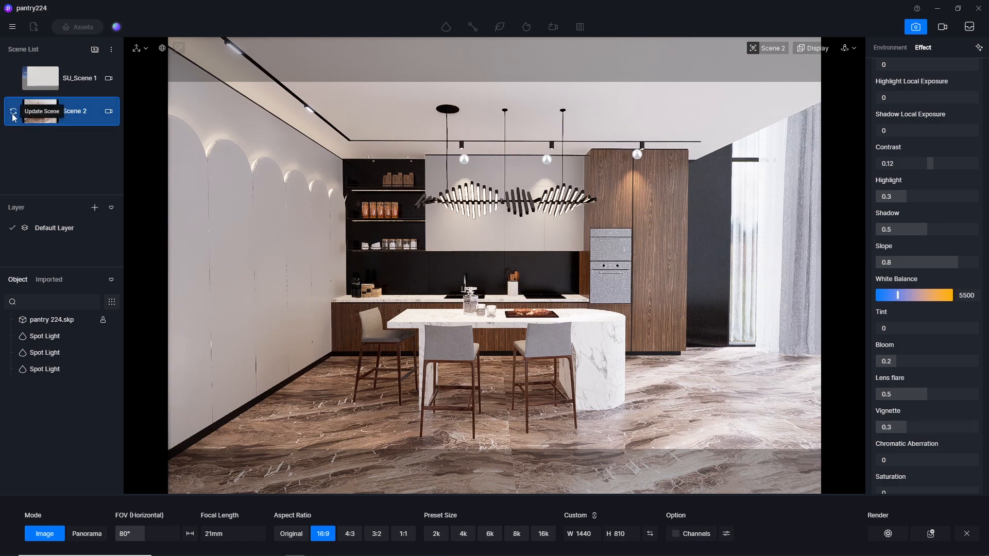
pyautogui.click(12, 28)
pyautogui.moveTo(45, 49)
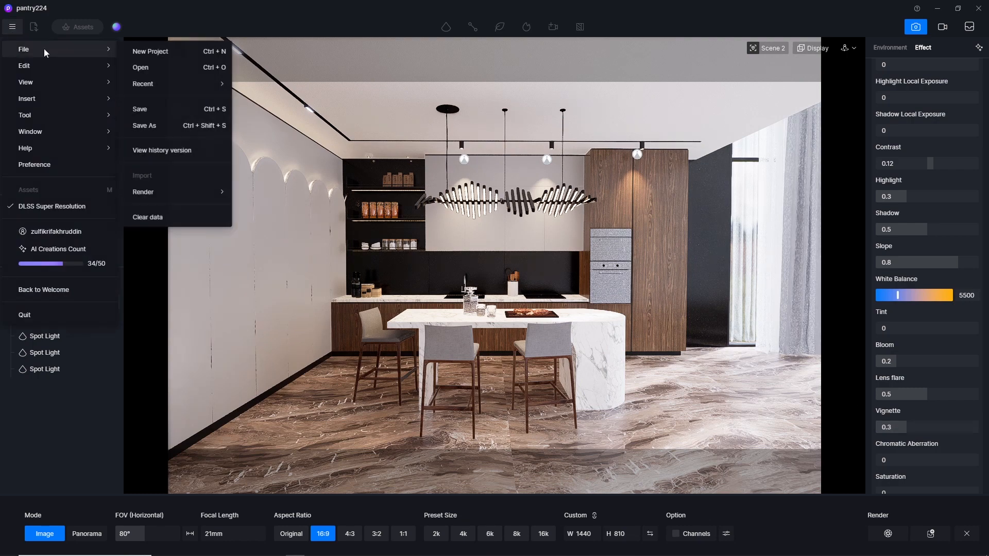
pyautogui.click(170, 108)
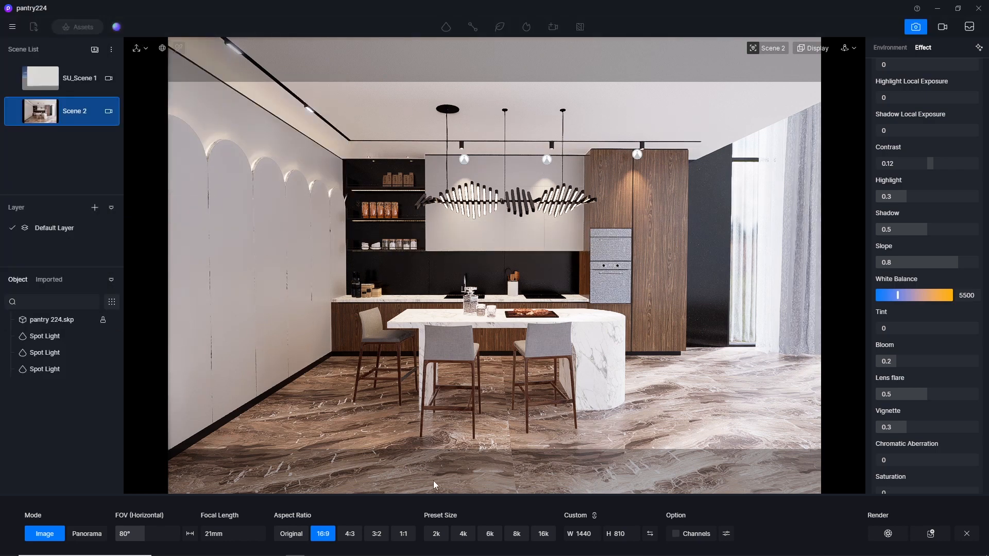
# Set the custom render height to 720 and render Scene 2 to D5_Image_20240109_210027.png in the output folder.
pyautogui.click(587, 530)
pyautogui.click(620, 534)
pyautogui.write('720')
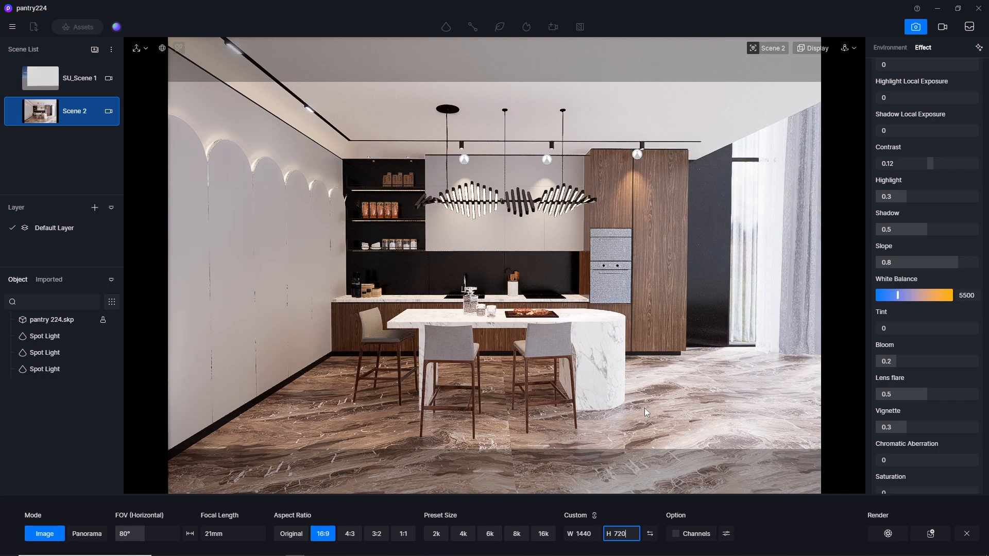
pyautogui.press('Return')
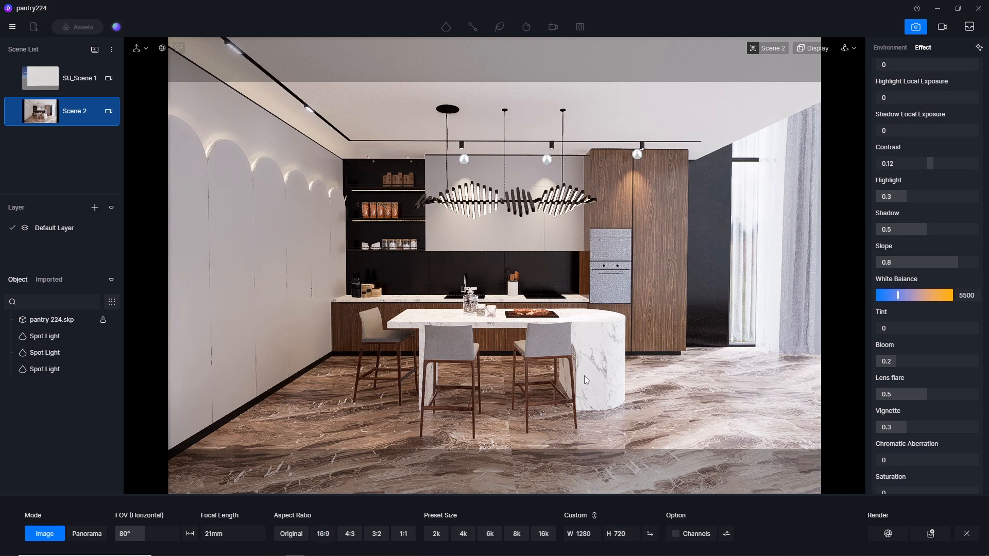
pyautogui.click(887, 534)
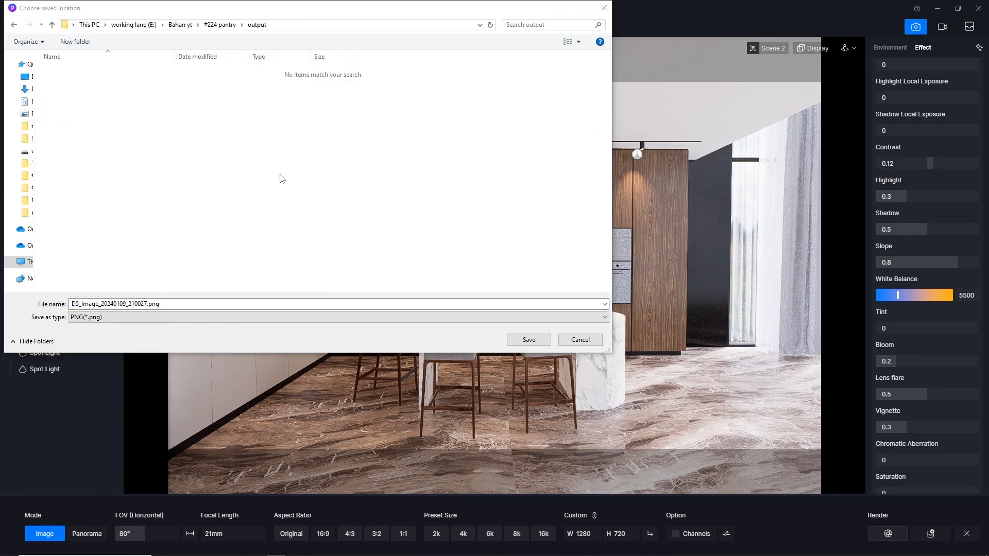
pyautogui.click(531, 340)
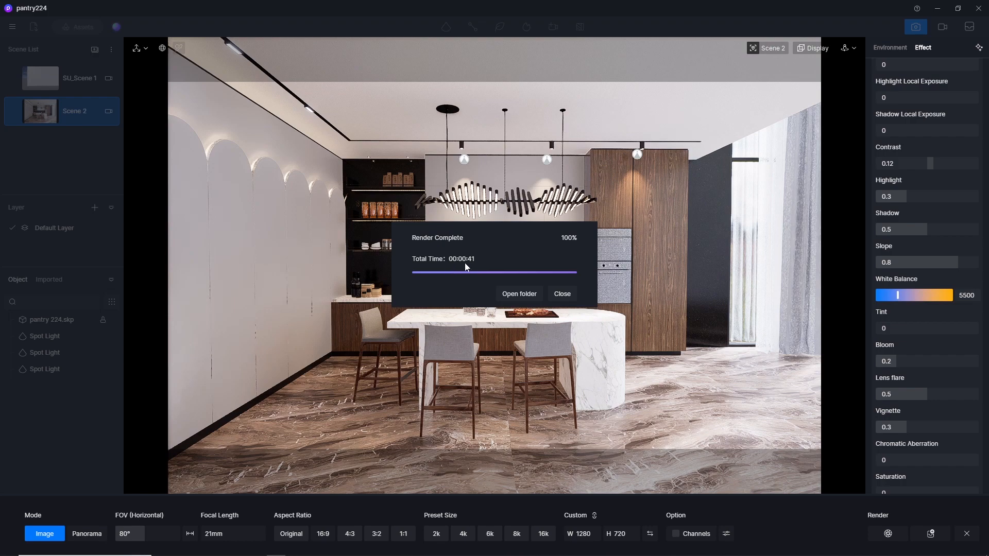
# Open the rendered PNG from its output folder, examine the kitchen lighting enlarged, and return to D5 Render.
pyautogui.click(517, 292)
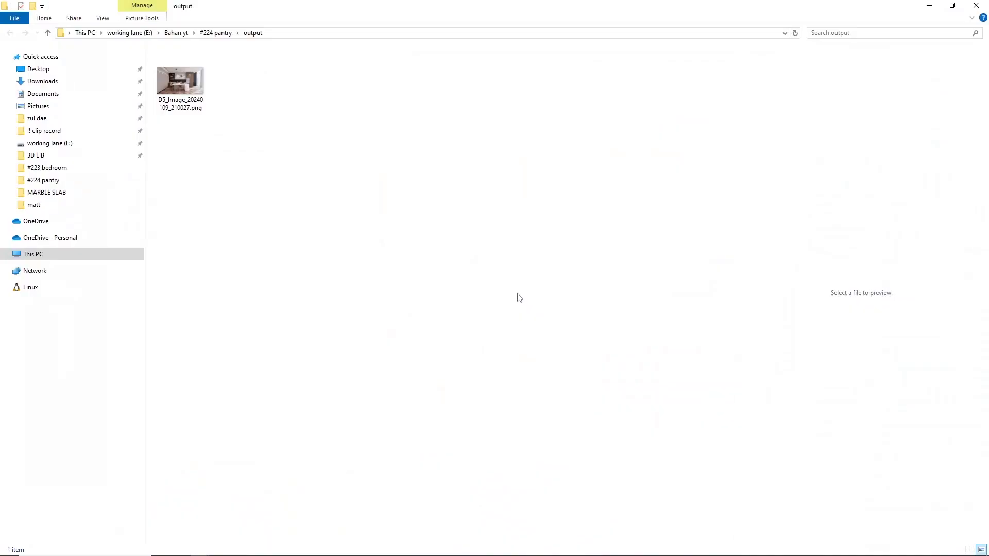
pyautogui.click(164, 89)
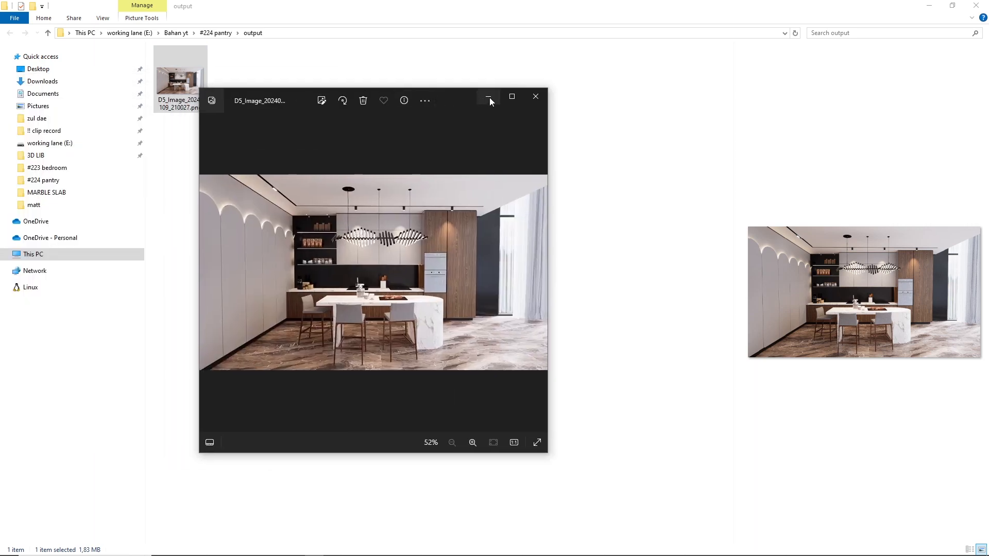
pyautogui.click(512, 96)
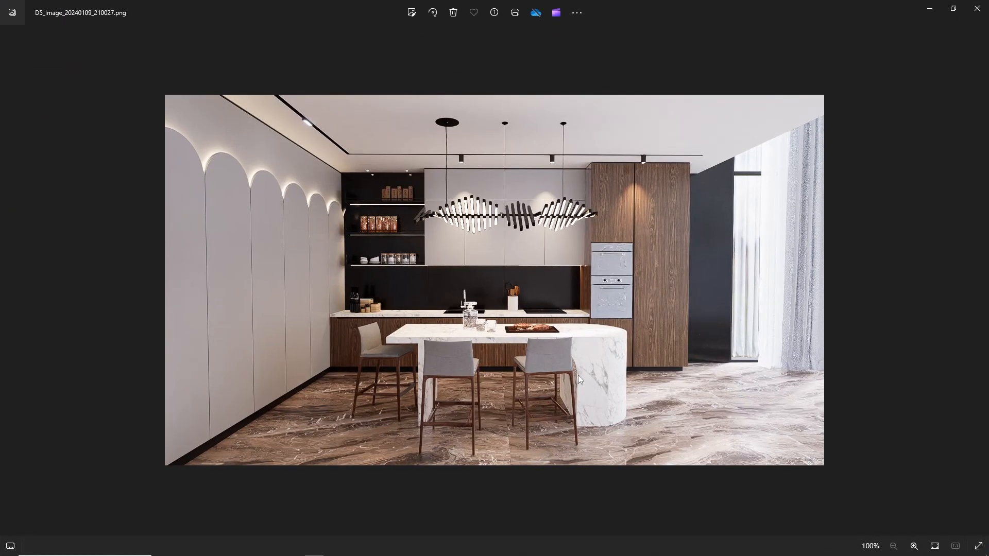
pyautogui.scroll(1, 584, 375)
pyautogui.scroll(1, 554, 304)
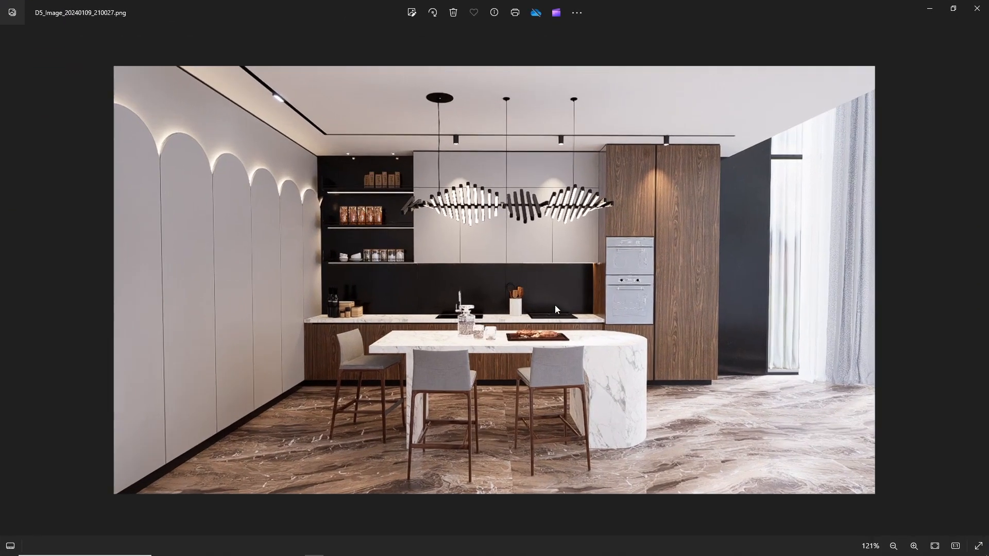
pyautogui.scroll(1, 555, 309)
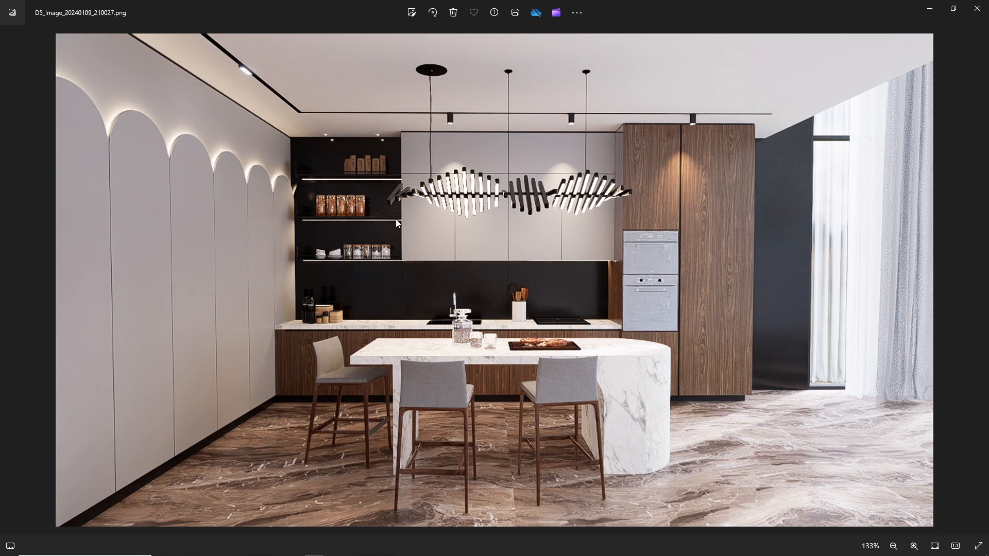
pyautogui.scroll(-2, 375, 258)
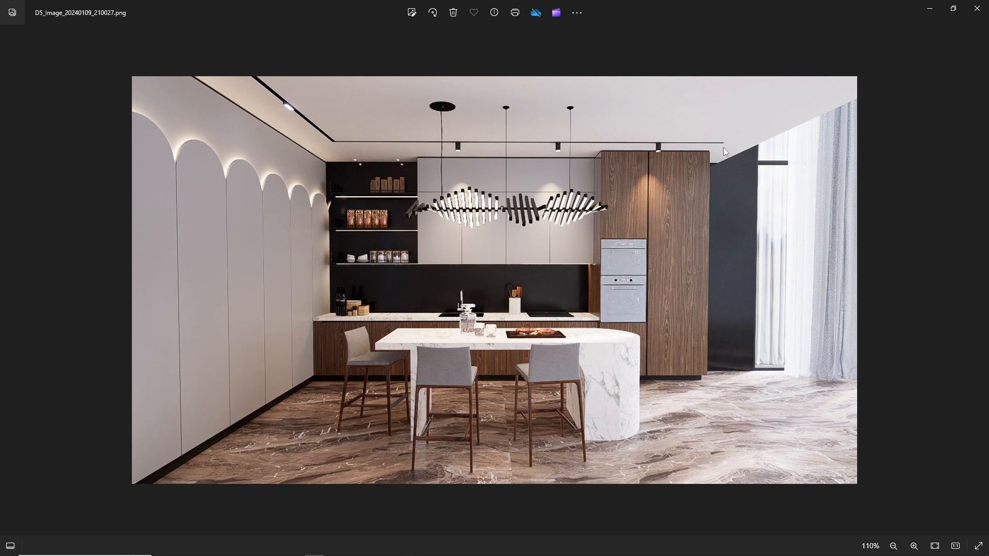
pyautogui.click(976, 8)
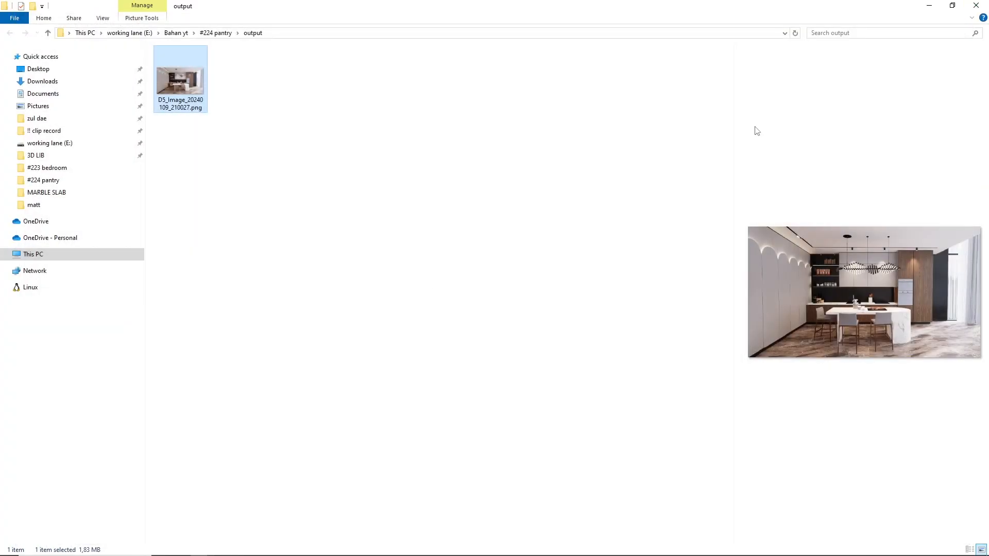
pyautogui.click(295, 550)
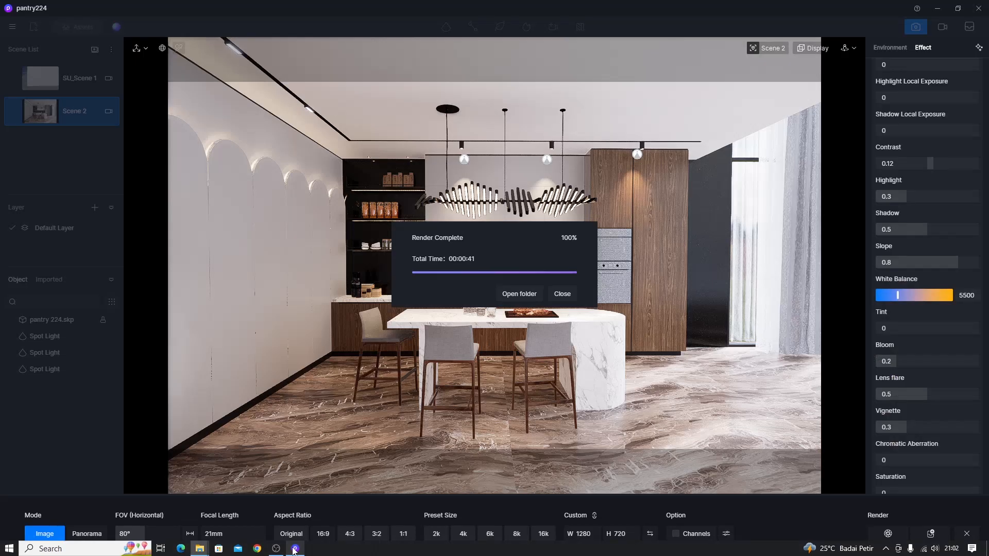
pyautogui.click(561, 293)
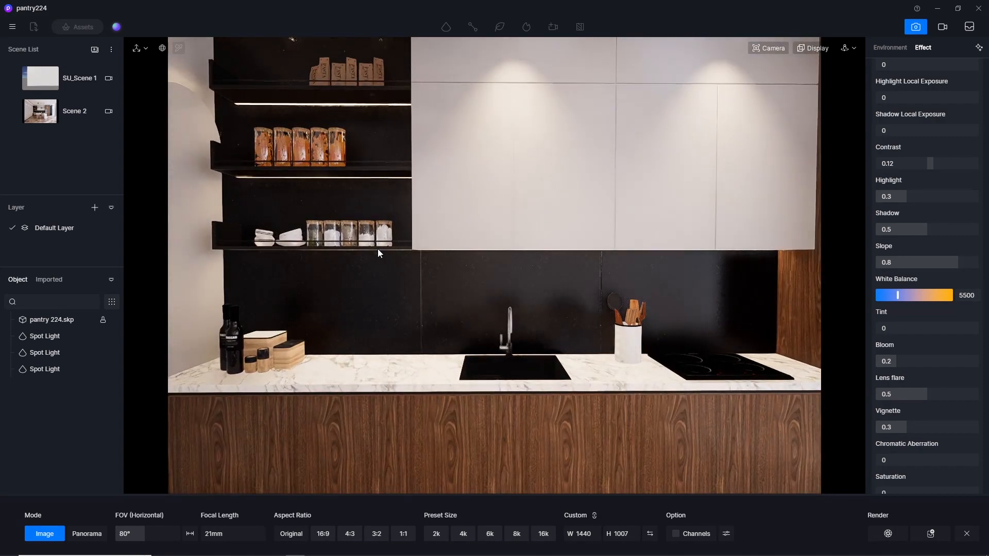
# Move in on the underside of the wall shelves and reset the camera clipping to 0.
pyautogui.scroll(3, 378, 249)
pyautogui.scroll(2, 378, 249)
pyautogui.moveTo(479, 280); pyautogui.dragTo(566, 142, button='right')
pyautogui.click(787, 48)
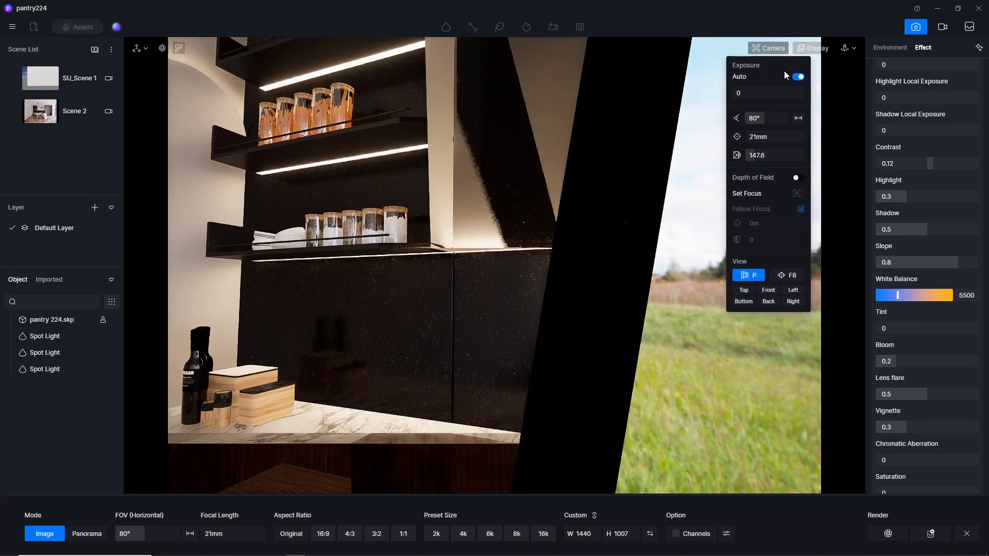
pyautogui.moveTo(762, 155); pyautogui.dragTo(493, 179)
pyautogui.scroll(2, 412, 264)
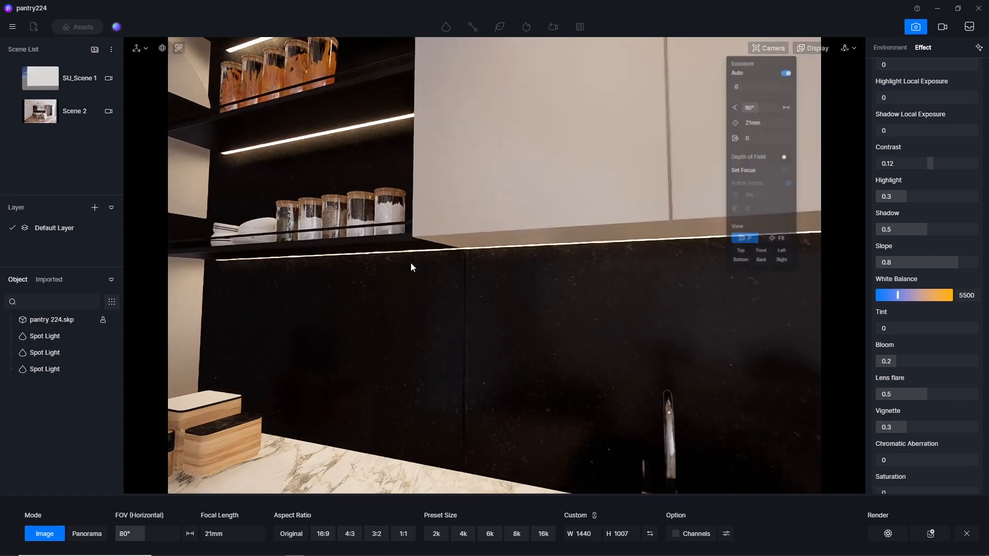
# Sample the light strip material under the wall cabinet and set its emissive intensity to 35.
pyautogui.moveTo(411, 266); pyautogui.dragTo(365, 247, button='right')
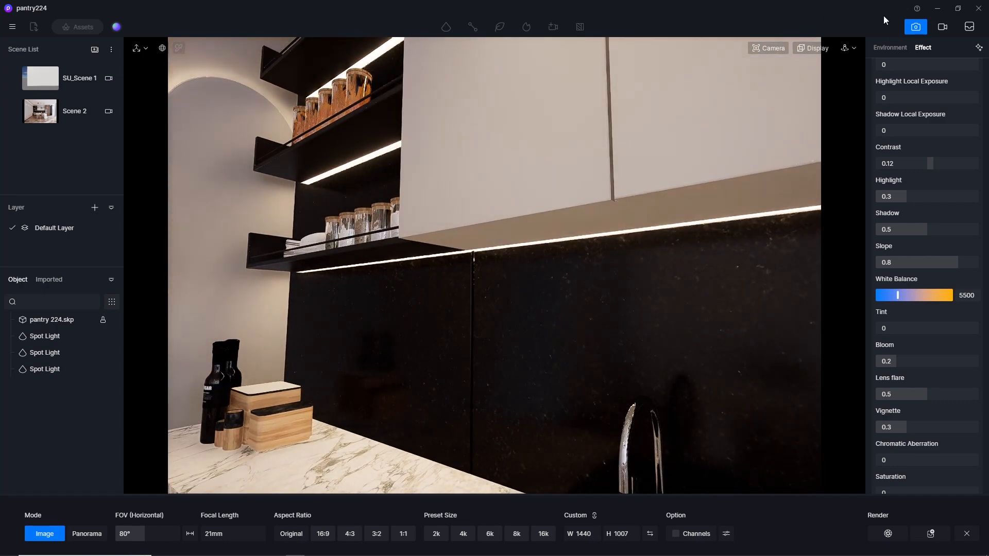
pyautogui.click(917, 28)
pyautogui.scroll(2, 364, 223)
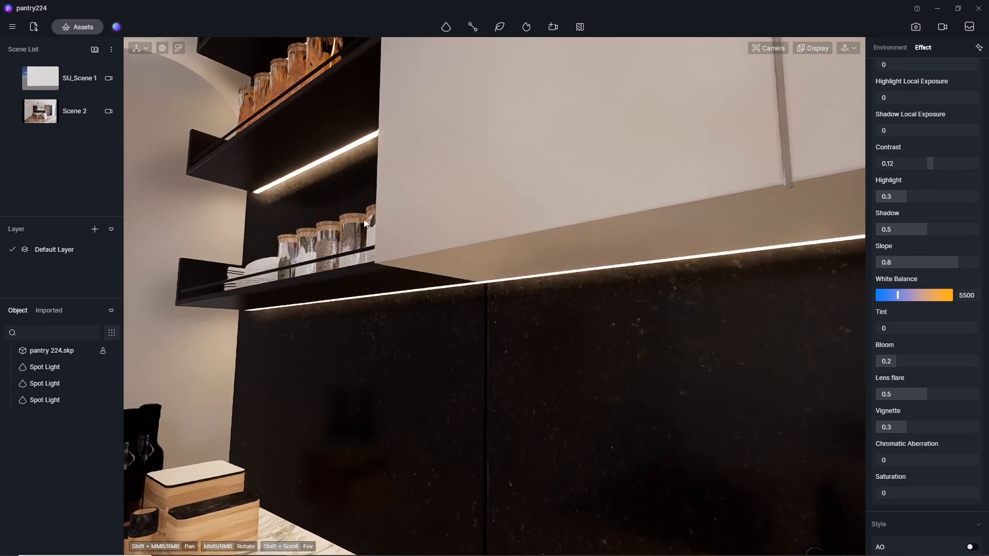
pyautogui.click(178, 47)
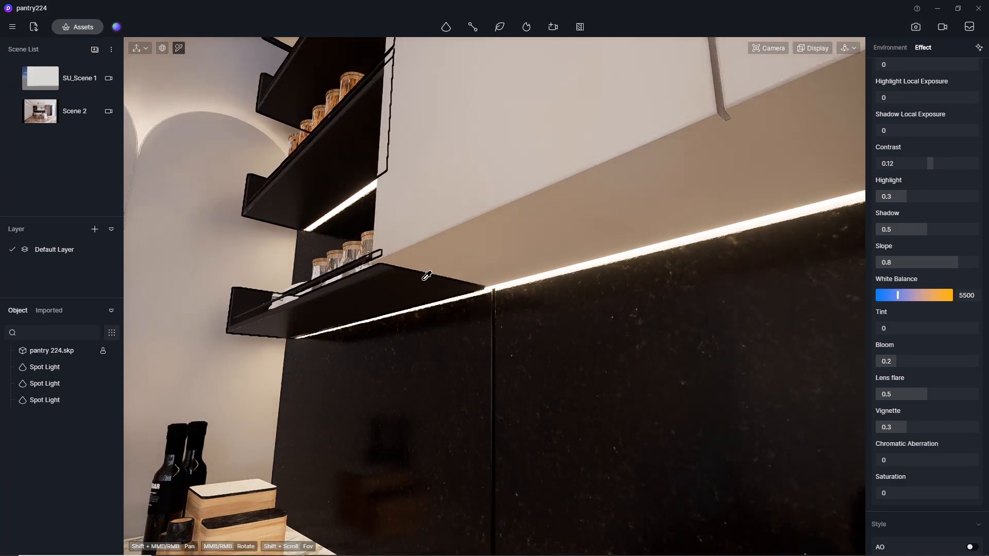
pyautogui.click(609, 281)
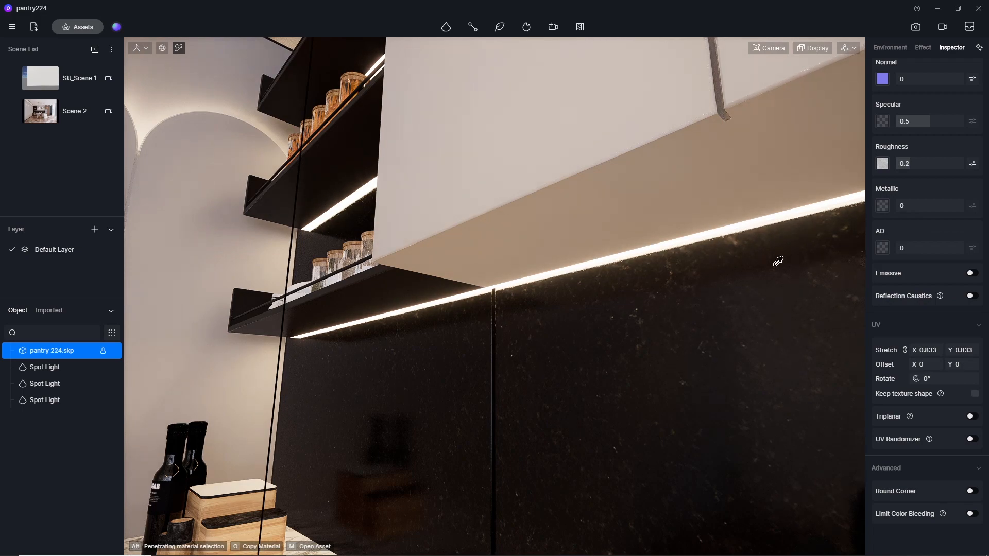
pyautogui.moveTo(736, 243); pyautogui.dragTo(534, 171, button='right')
pyautogui.click(711, 151)
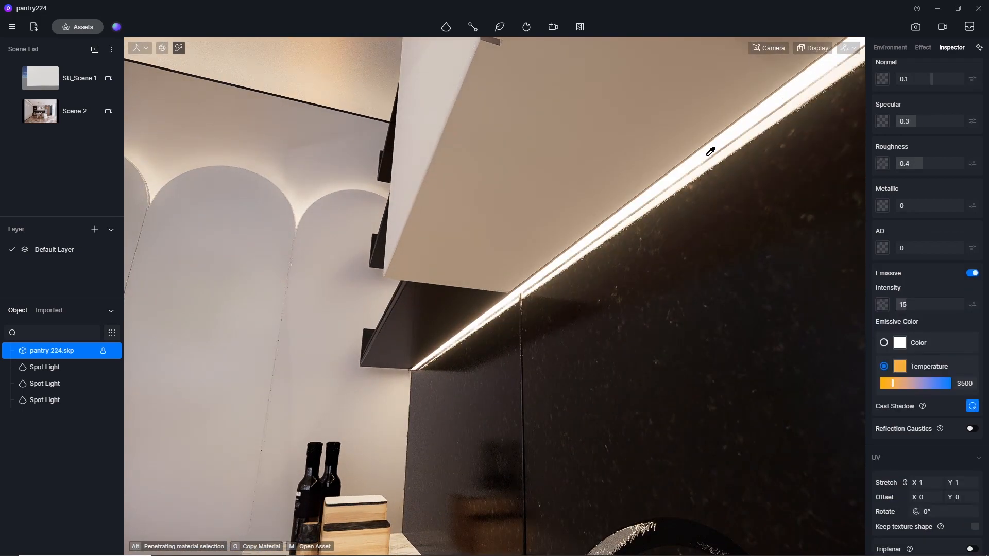
pyautogui.click(929, 305)
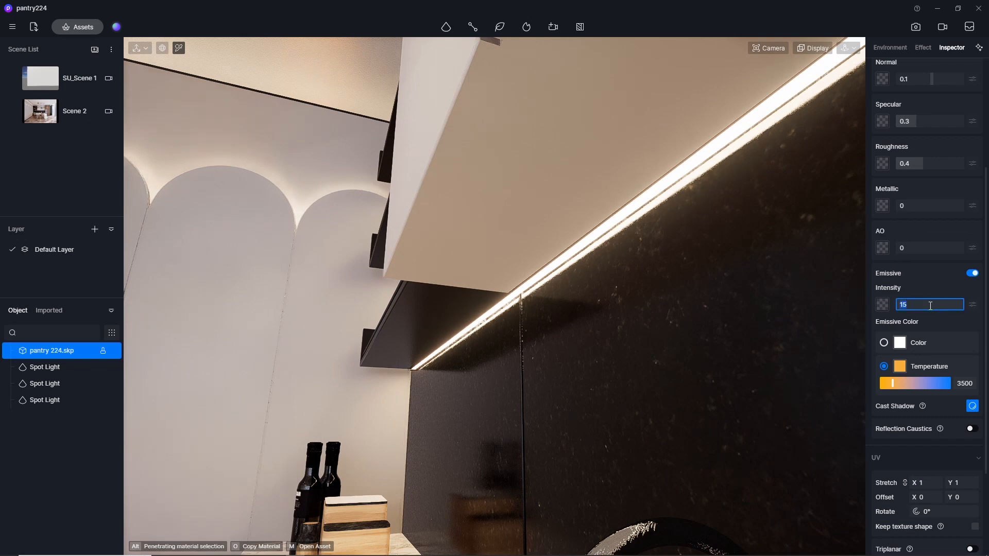
pyautogui.write('3')
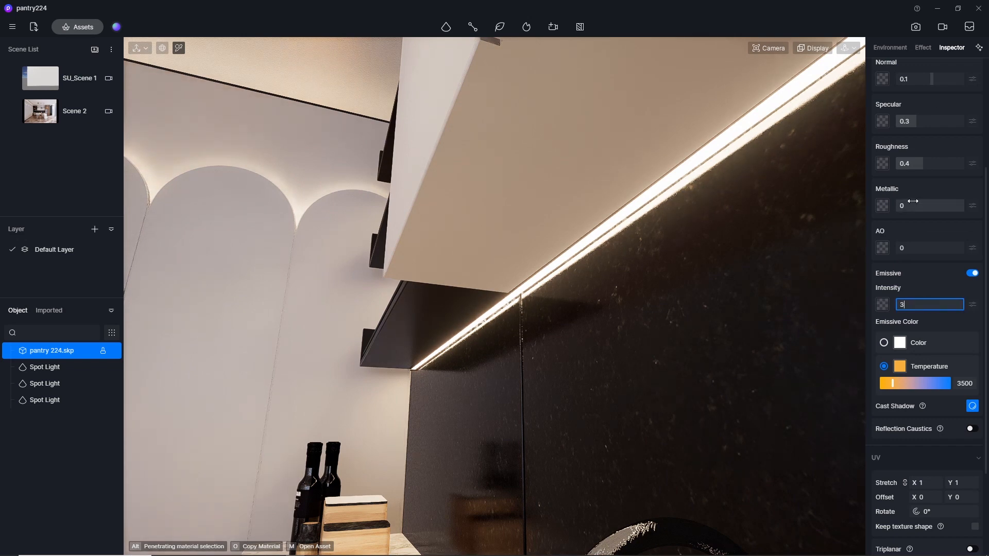
pyautogui.press('Return')
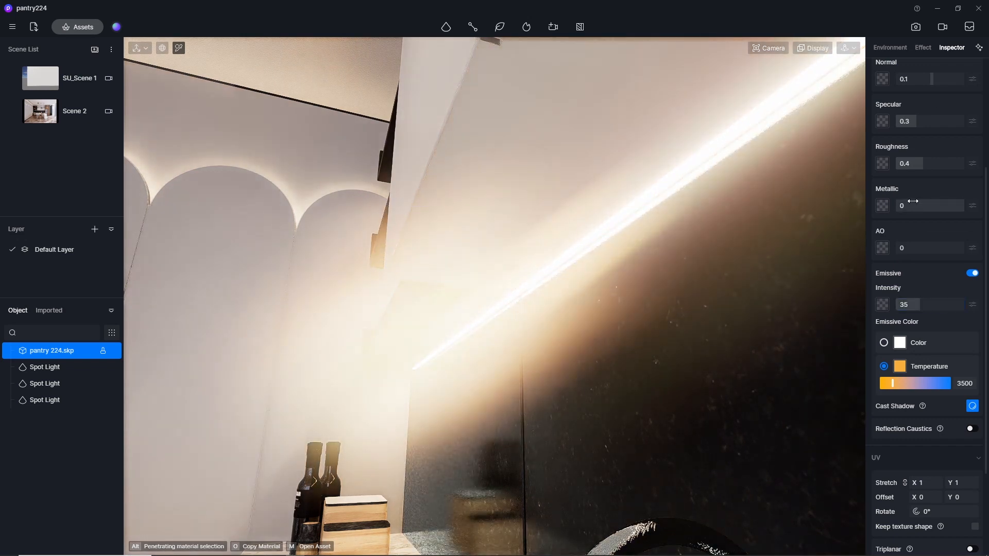
# Examine the shelf and cabinet lighting from farther back, then inspect the ceiling spot lights above the wall cabinet.
pyautogui.moveTo(370, 234); pyautogui.dragTo(710, 360, button='right')
pyautogui.scroll(-4, 277, 256)
pyautogui.moveTo(277, 256); pyautogui.dragTo(541, 335, button='right')
pyautogui.scroll(-3, 242, 331)
pyautogui.scroll(-3, 243, 331)
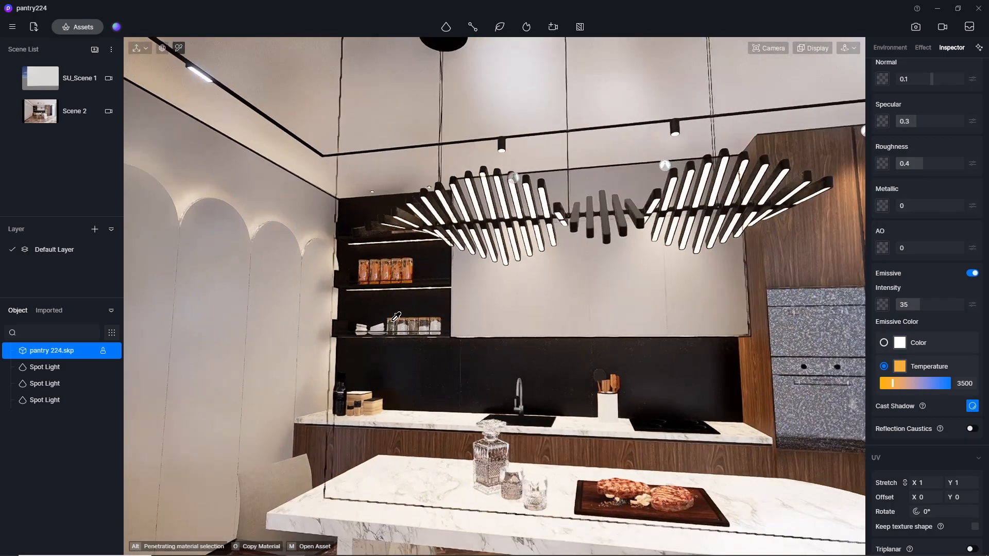
pyautogui.moveTo(243, 331); pyautogui.dragTo(576, 326, button='right')
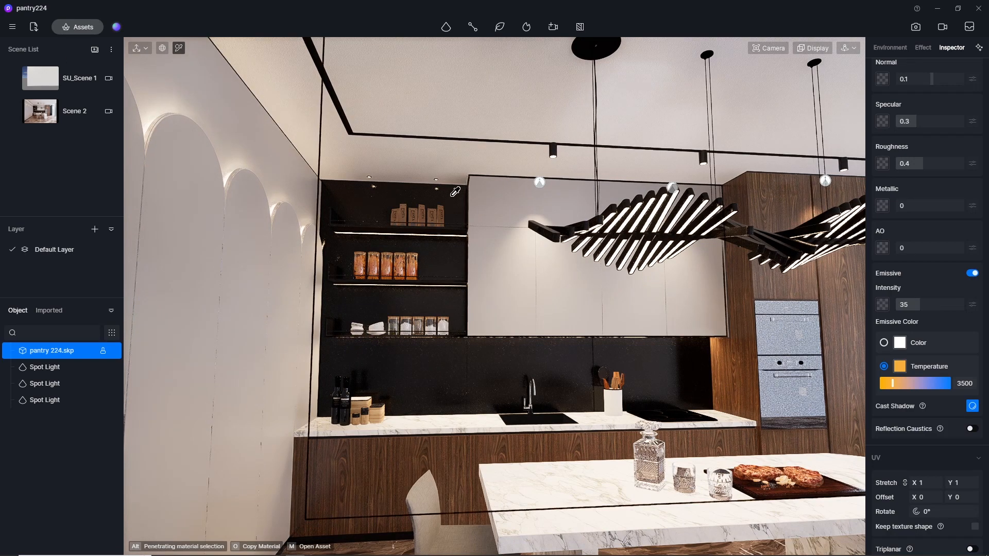
pyautogui.press('Escape')
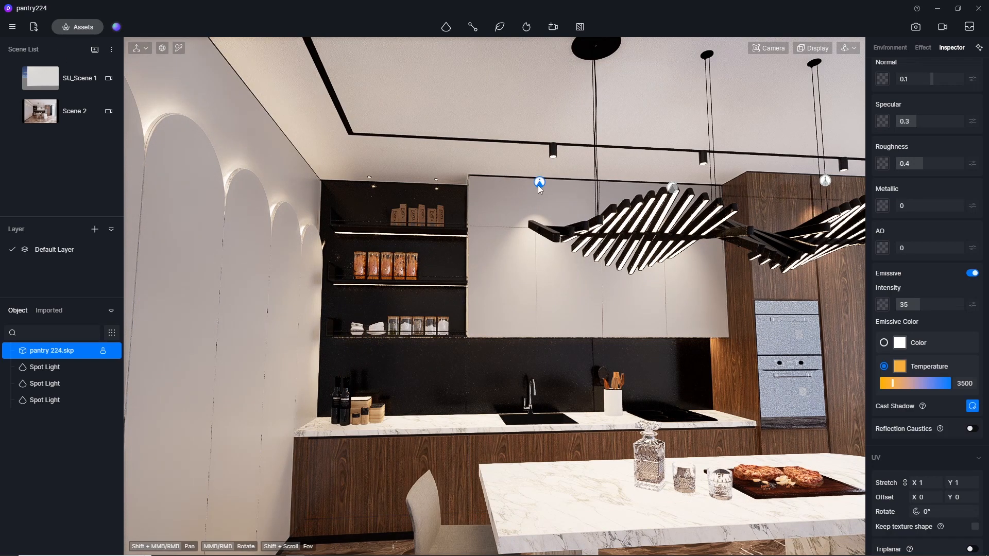
pyautogui.click(538, 183)
pyautogui.click(672, 188)
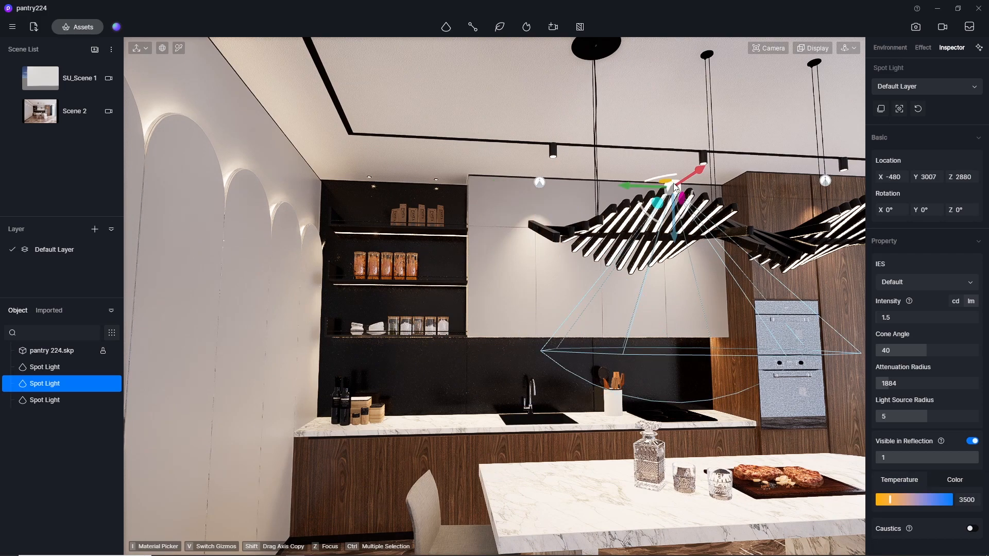
# Restore the Scene 2 view and set the intensity of the spot light above the tall wooden cabinet to 1.
pyautogui.click(72, 111)
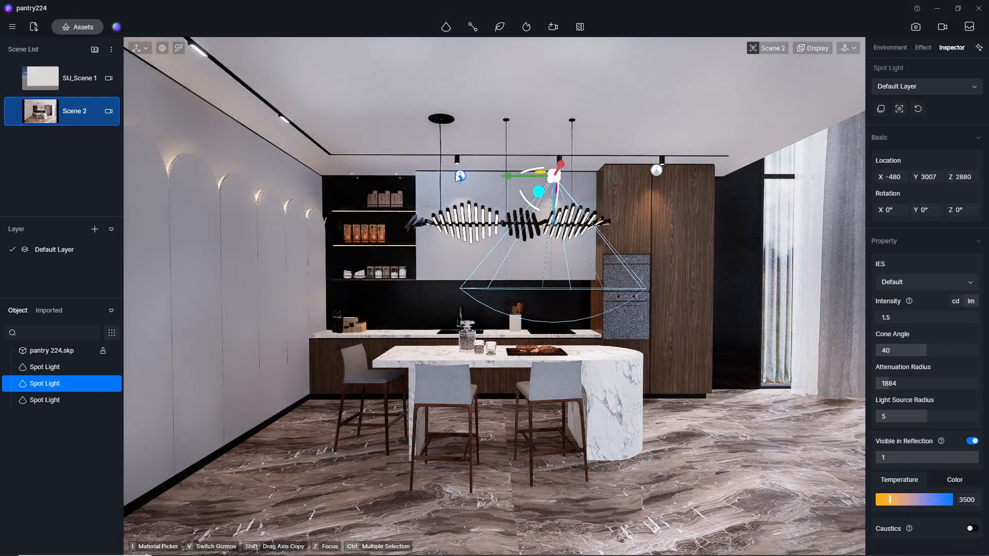
pyautogui.click(460, 176)
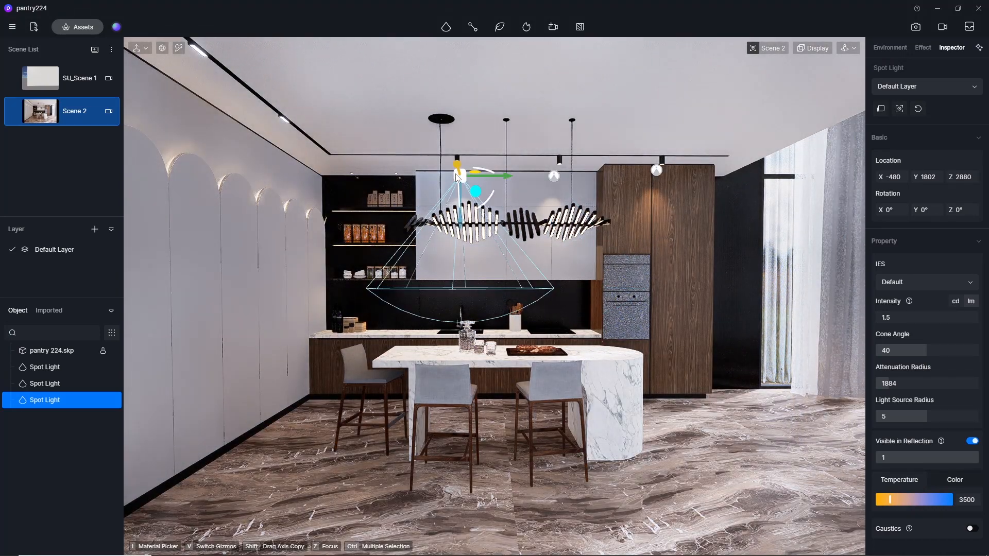
pyautogui.click(554, 177)
pyautogui.click(657, 172)
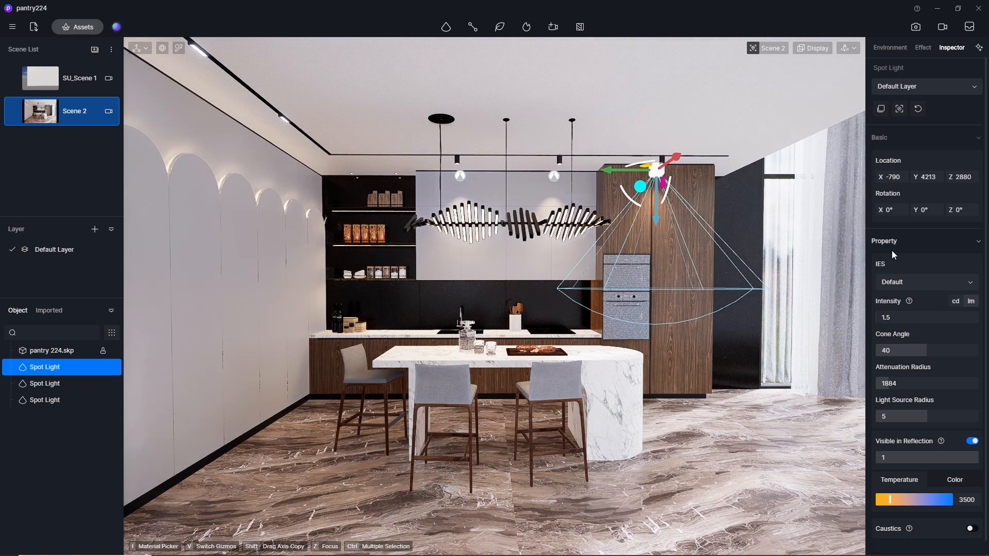
pyautogui.click(907, 317)
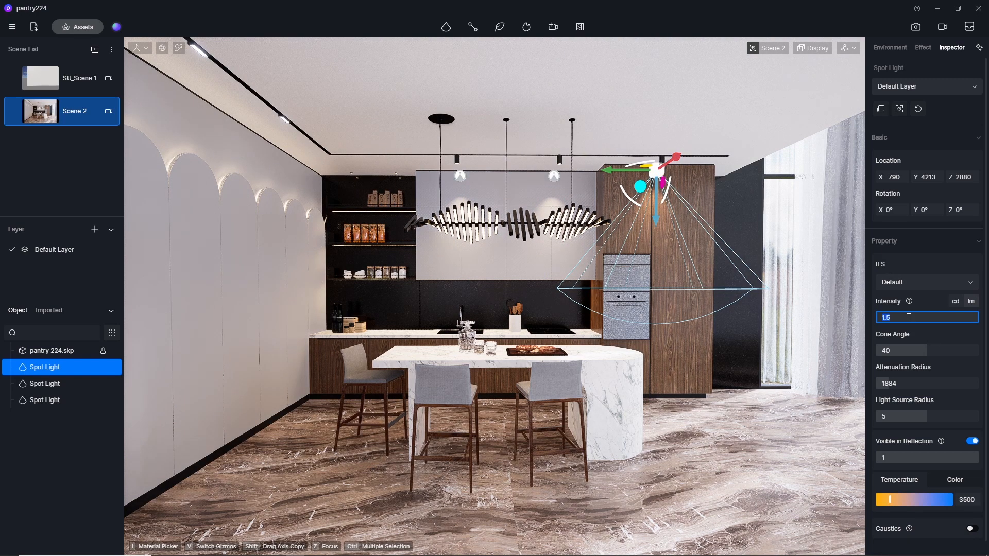
pyautogui.write('1')
pyautogui.press('Return')
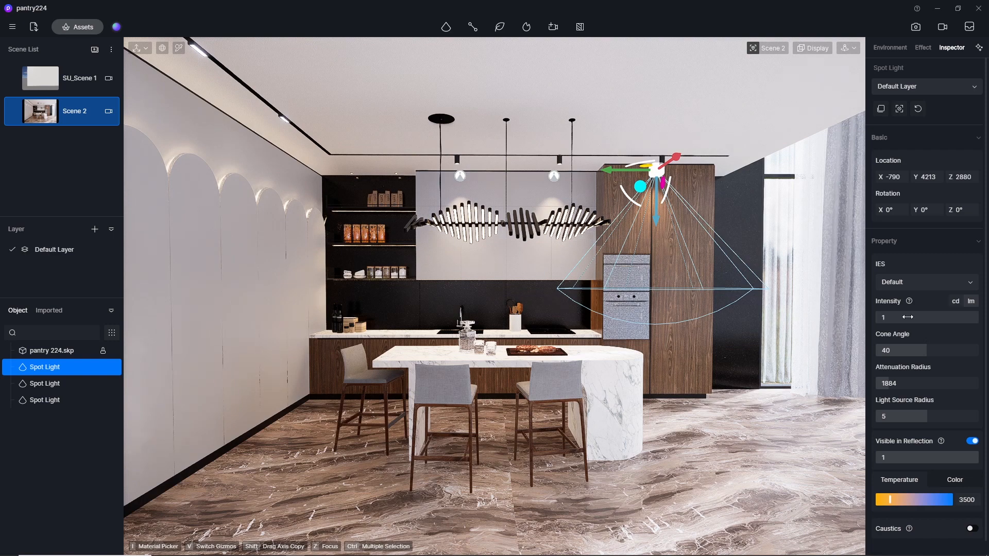
pyautogui.click(591, 193)
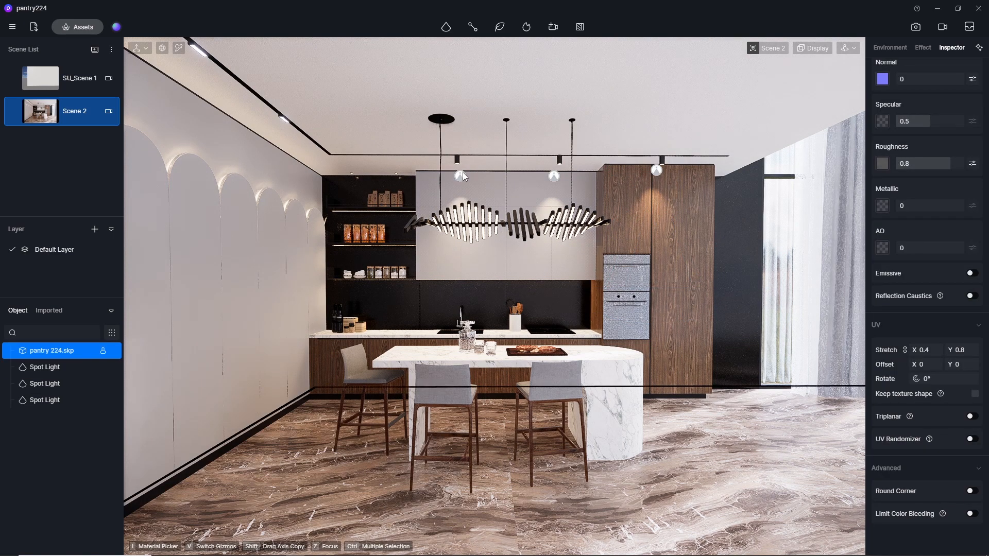
# Select all three ceiling spot lights together and set their intensity to 0.5.
pyautogui.moveTo(598, 286); pyautogui.dragTo(505, 297, button='middle')
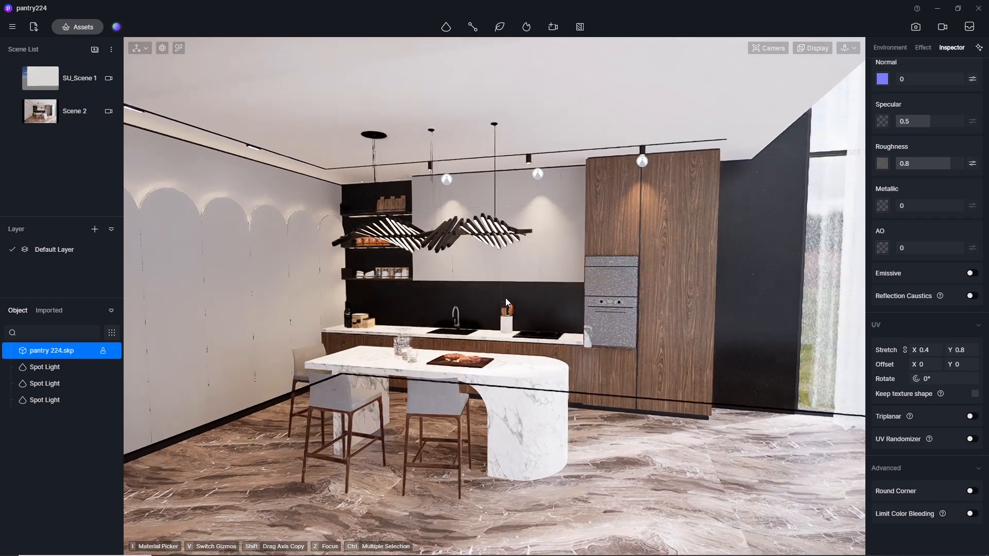
pyautogui.click(447, 179)
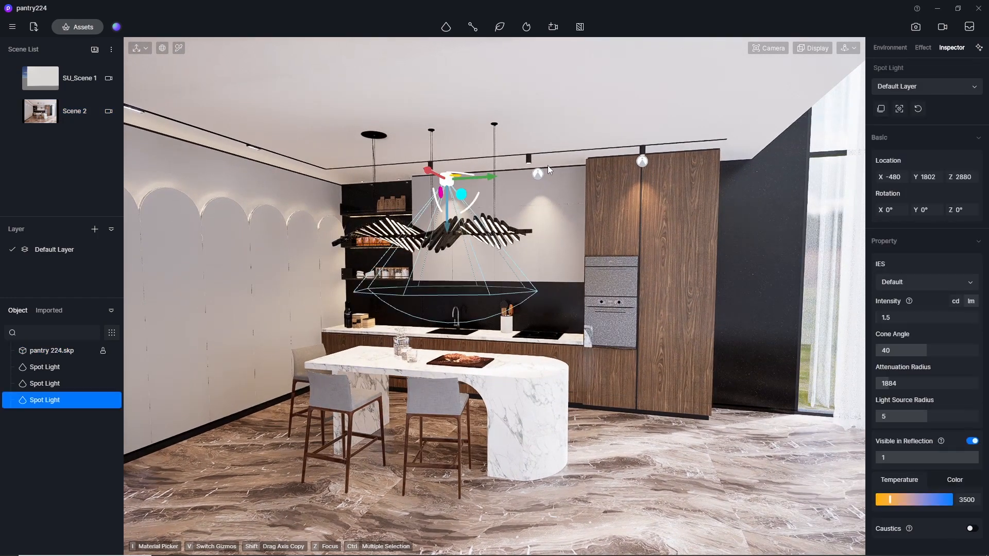
pyautogui.click(539, 172)
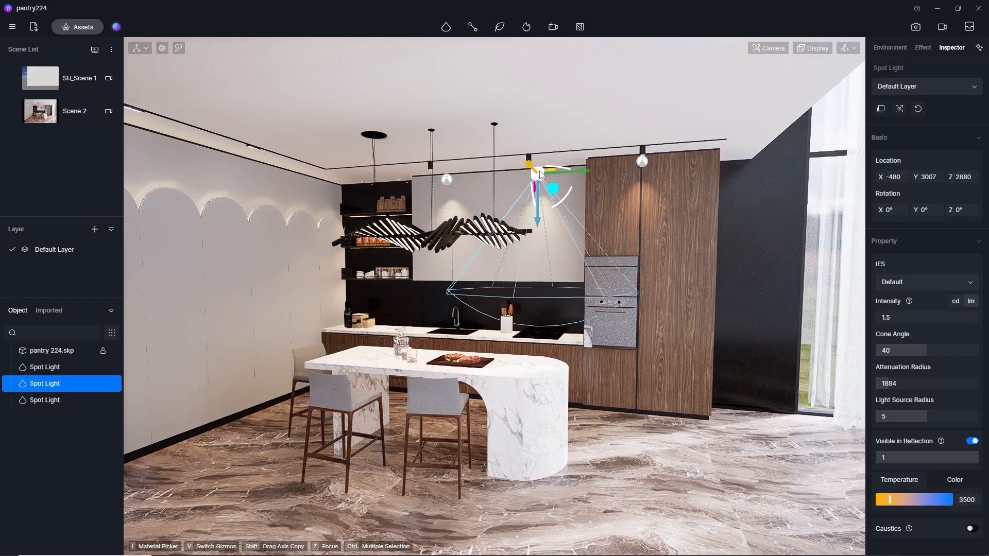
pyautogui.keyDown('ctrl'); pyautogui.click(644, 163); pyautogui.keyUp('ctrl')
pyautogui.keyDown('ctrl'); pyautogui.click(446, 179); pyautogui.keyUp('ctrl')
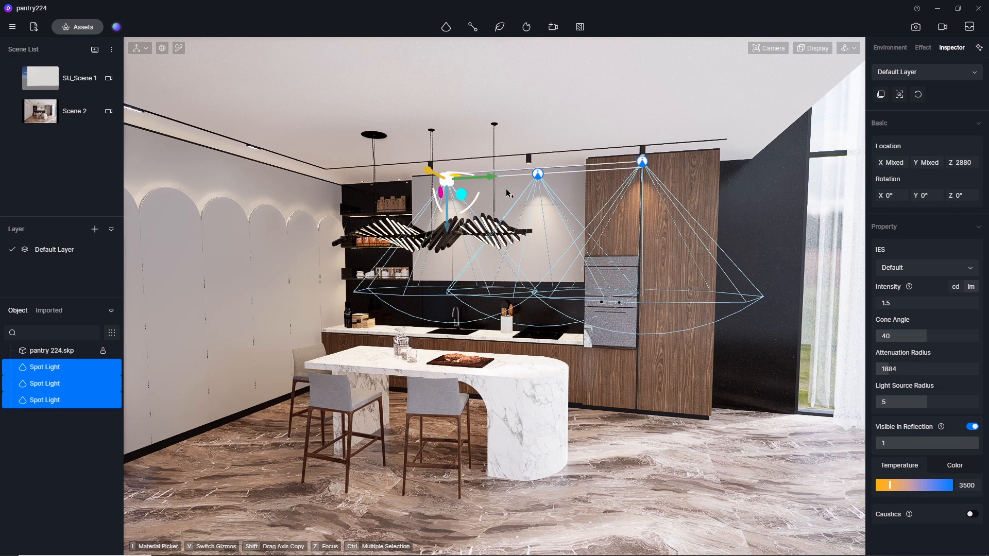
pyautogui.click(905, 305)
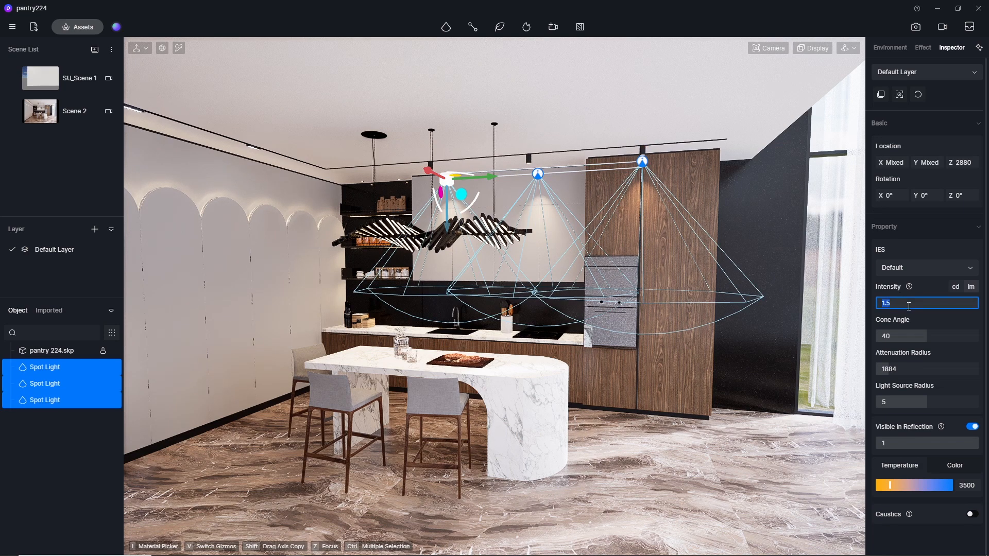
pyautogui.write('0.5')
pyautogui.press('Return')
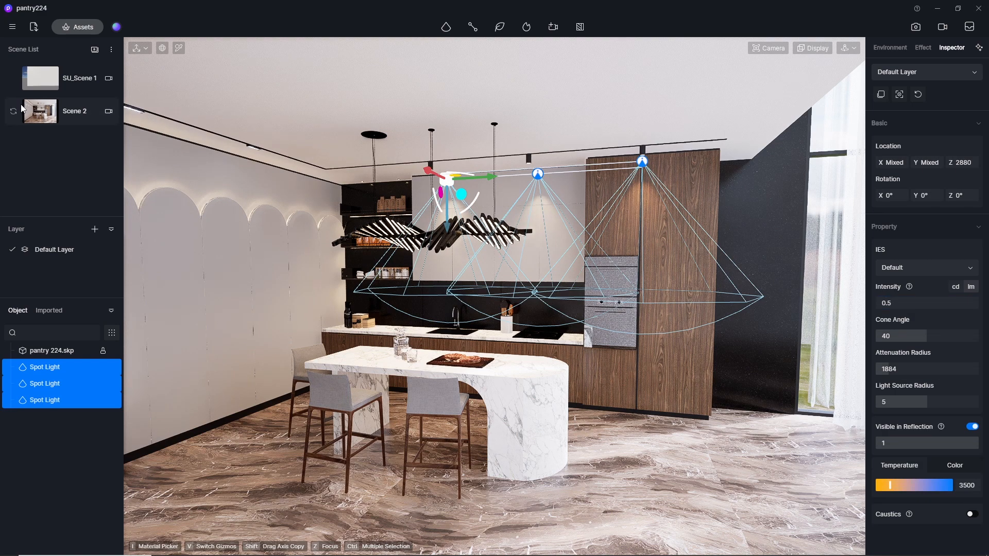
# Render the Scene 2 view as a 1280 × 720 image, overwriting D5_Image_20240109_210027.png in the output folder.
pyautogui.click(57, 110)
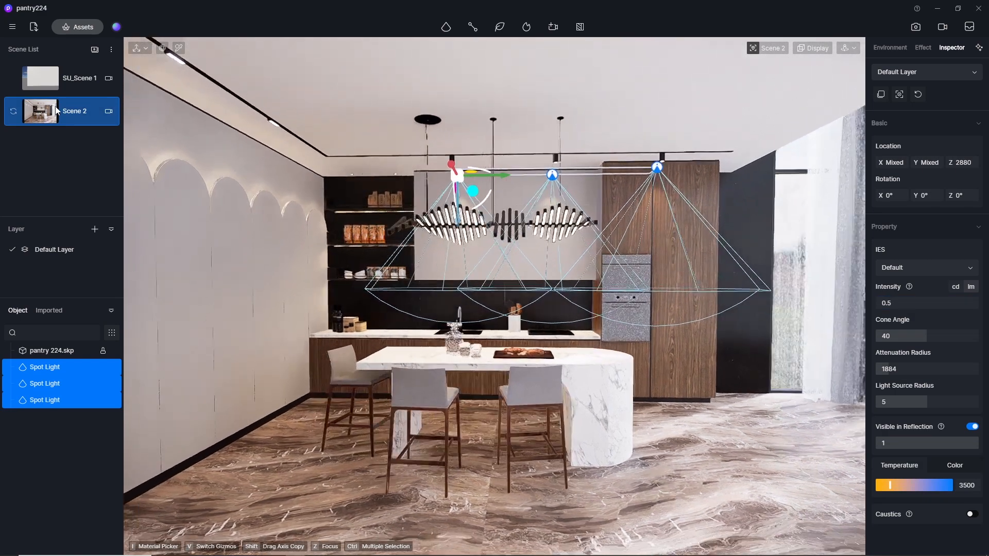
pyautogui.click(916, 28)
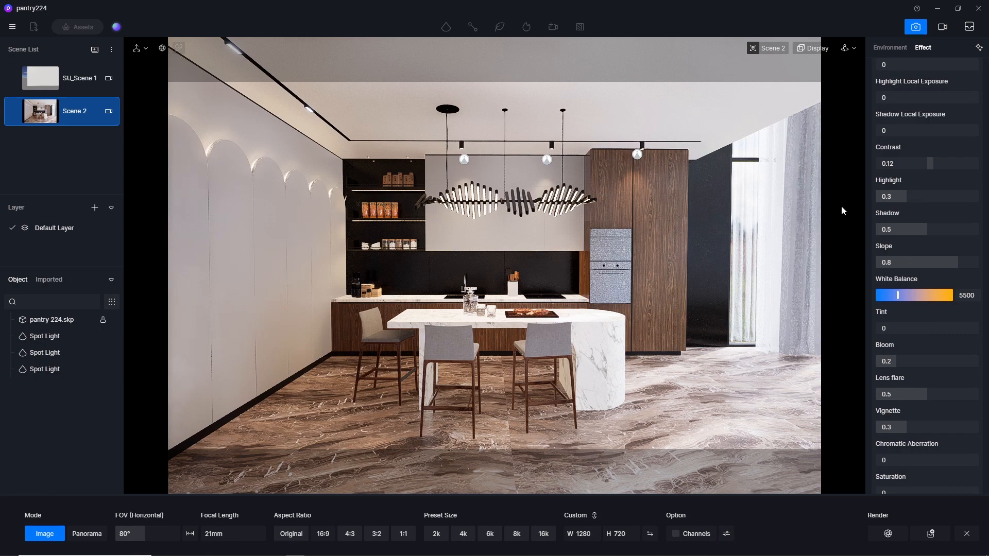
pyautogui.click(889, 48)
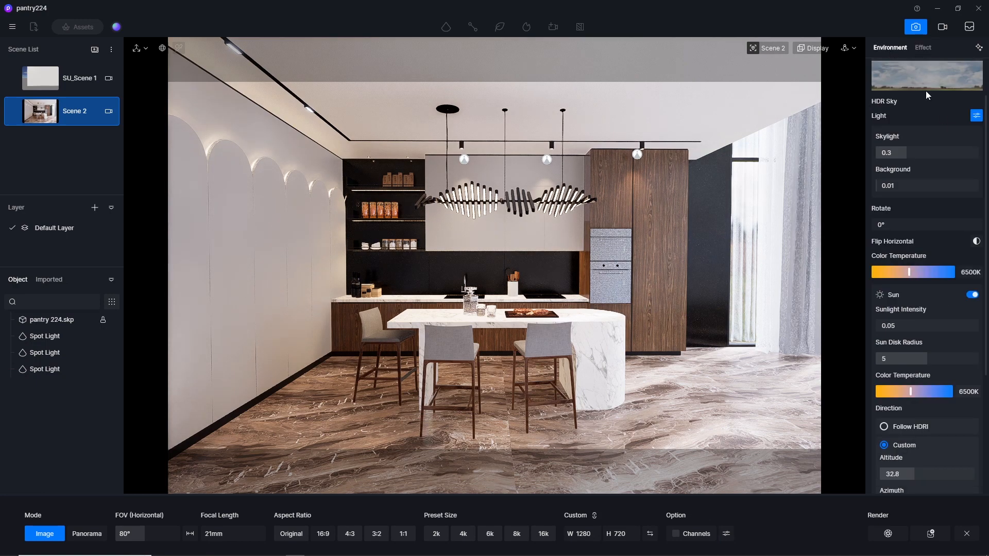
pyautogui.click(922, 47)
pyautogui.scroll(3, 987, 185)
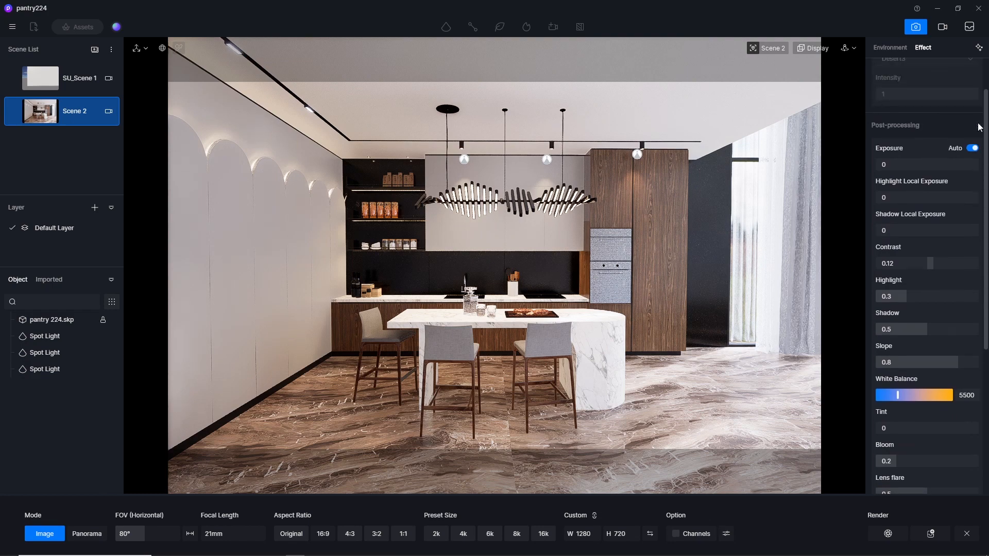
pyautogui.click(890, 532)
pyautogui.click(70, 101)
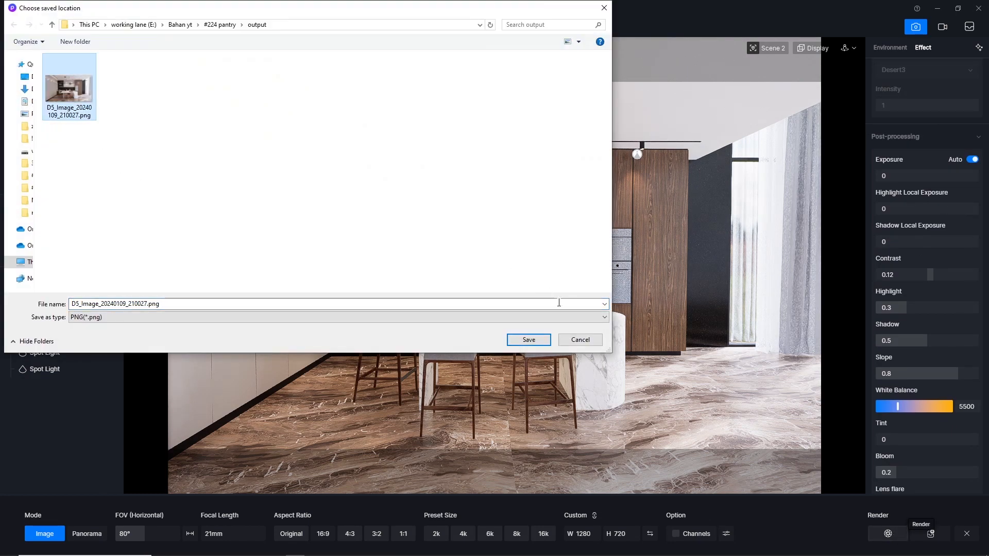
pyautogui.click(529, 340)
pyautogui.click(518, 284)
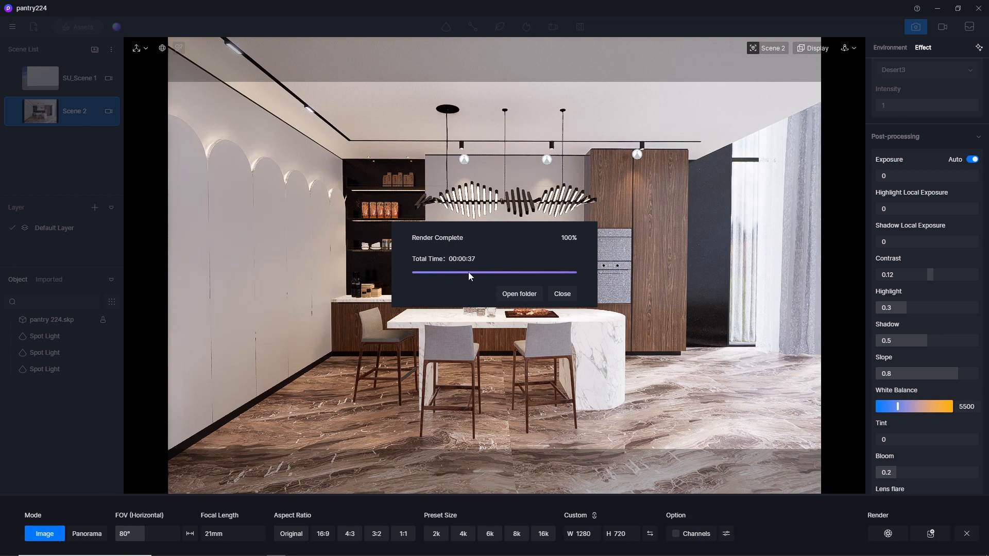
# Open the rendered PNG from the output folder, examine it enlarged, close it and leave image rendering mode.
pyautogui.click(519, 294)
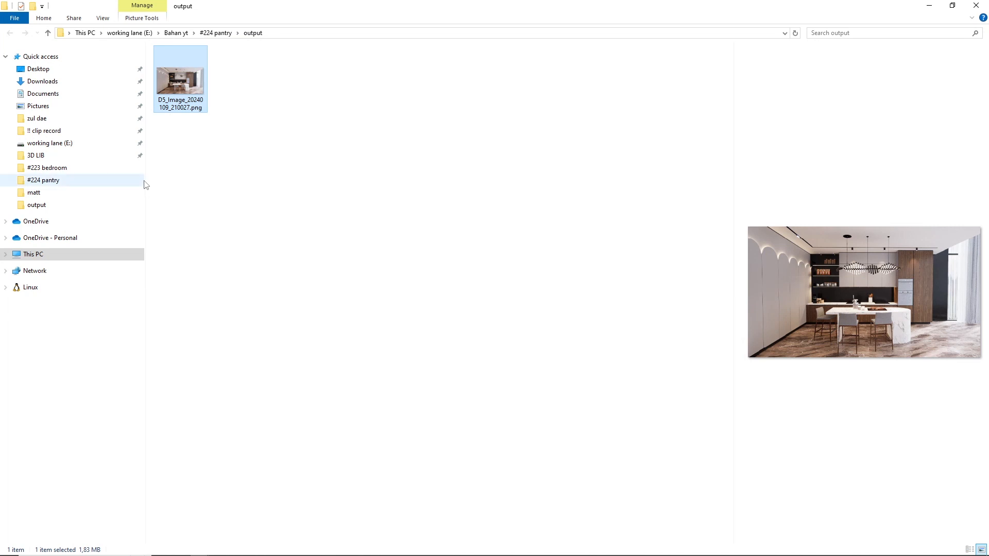
pyautogui.moveTo(146, 186); pyautogui.dragTo(32, 91)
pyautogui.doubleClick(74, 88)
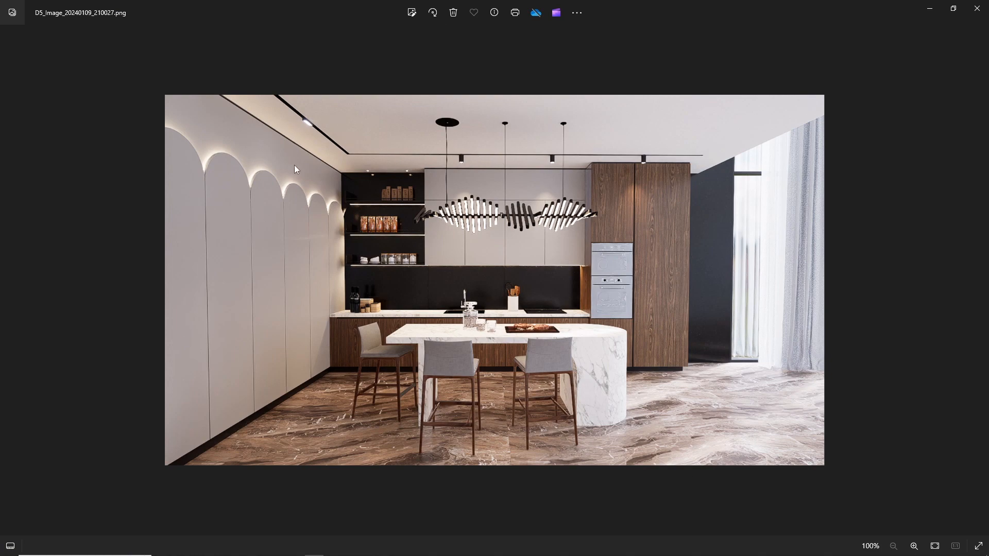
pyautogui.scroll(2, 333, 200)
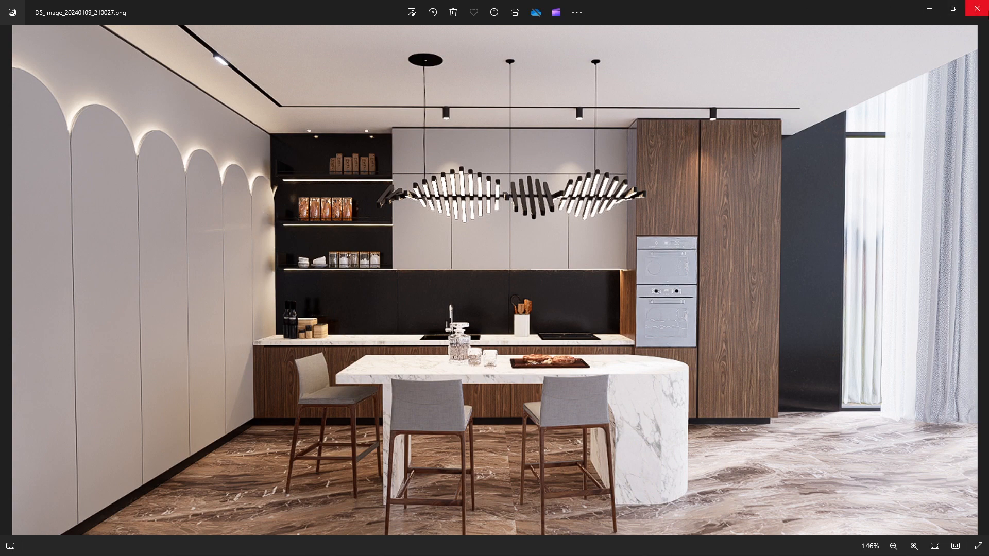
pyautogui.click(977, 8)
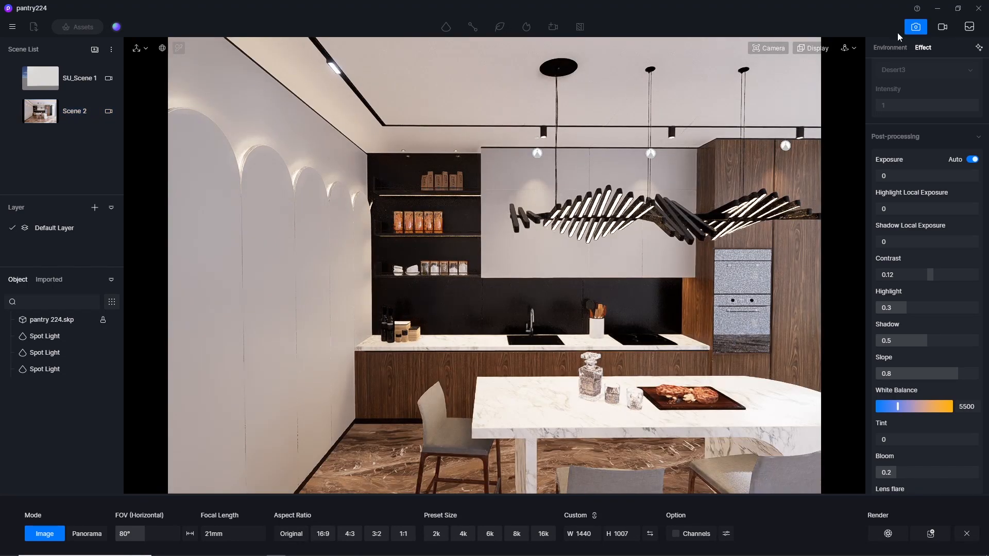
pyautogui.click(917, 29)
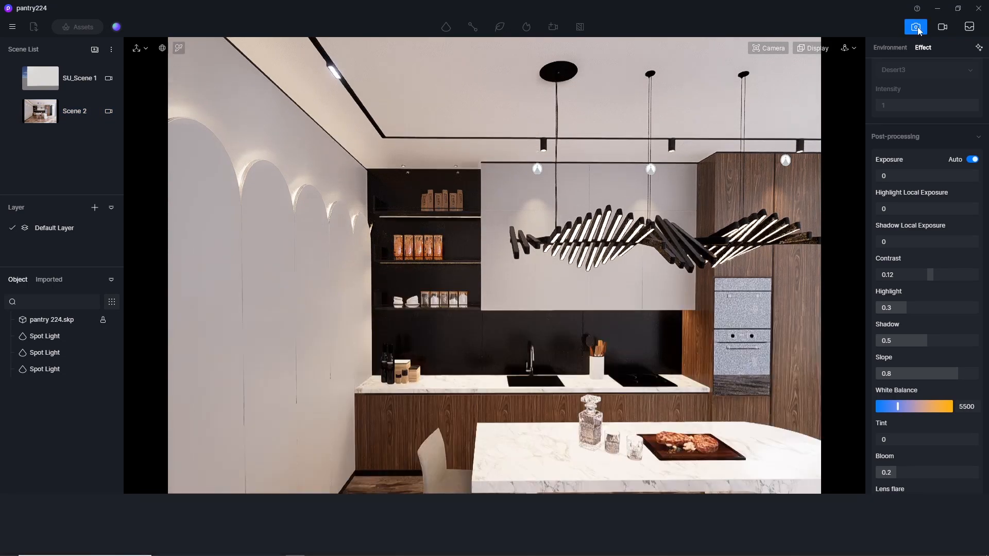
# Activate material picking and lower the camera's clipping distance for a close-up of the pantry shelves.
pyautogui.scroll(8, 438, 216)
pyautogui.scroll(-5, 289, 203)
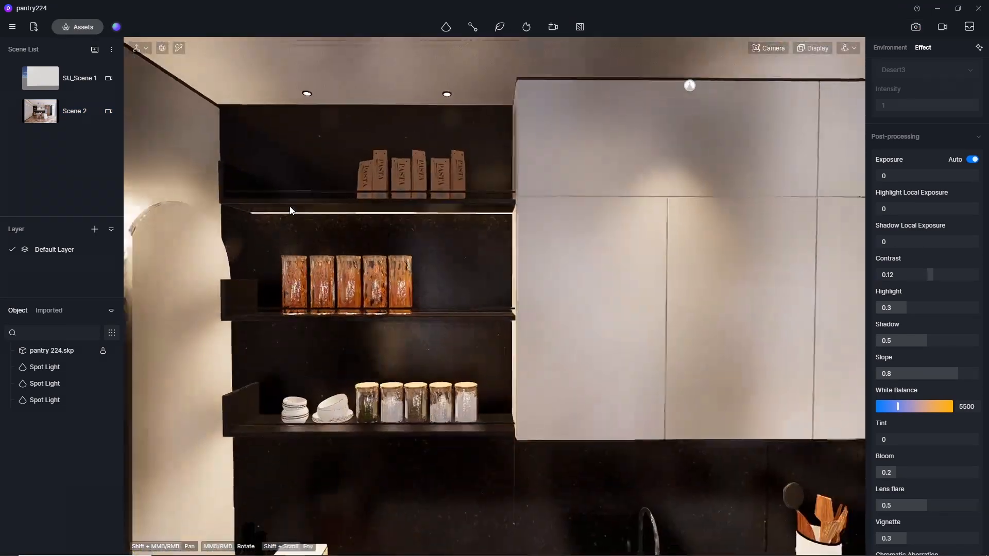
pyautogui.moveTo(240, 285); pyautogui.dragTo(75, 175, button='middle')
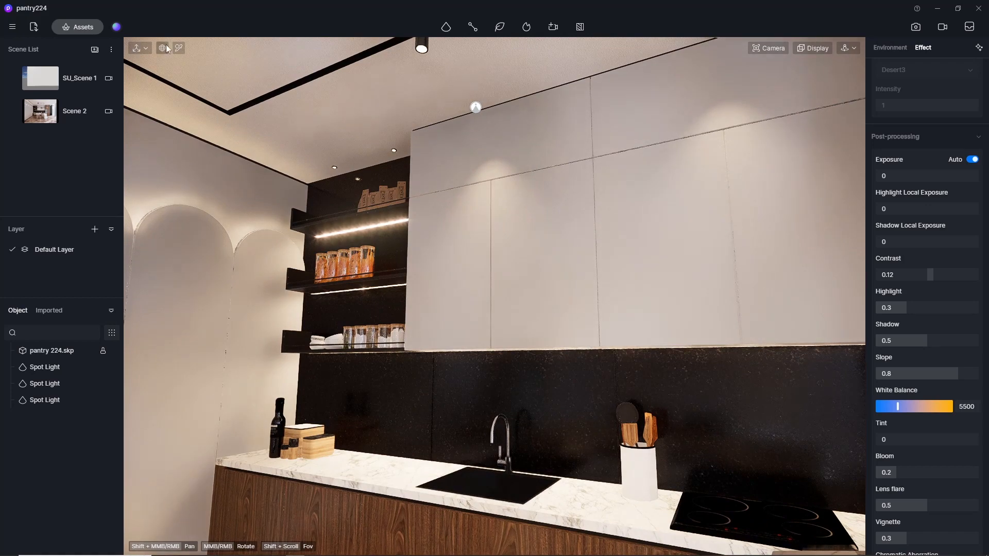
pyautogui.click(179, 50)
pyautogui.scroll(3, 359, 215)
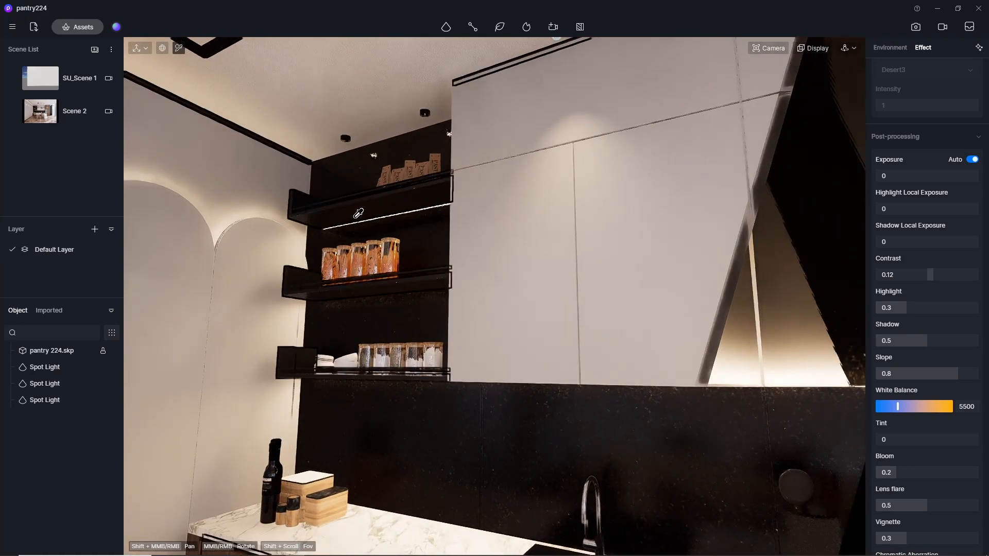
pyautogui.scroll(3, 361, 215)
pyautogui.scroll(2, 359, 216)
pyautogui.click(771, 48)
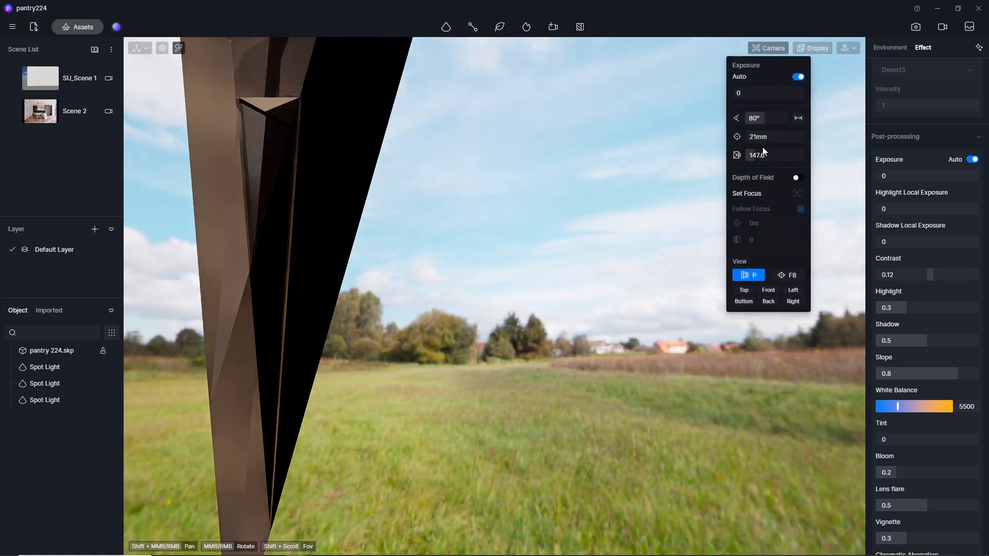
pyautogui.moveTo(764, 154); pyautogui.dragTo(483, 182)
# Pick the light strip under the top pantry shelf and set its emissive intensity to 25.
pyautogui.scroll(3, 260, 212)
pyautogui.moveTo(258, 212); pyautogui.dragTo(348, 221, button='middle')
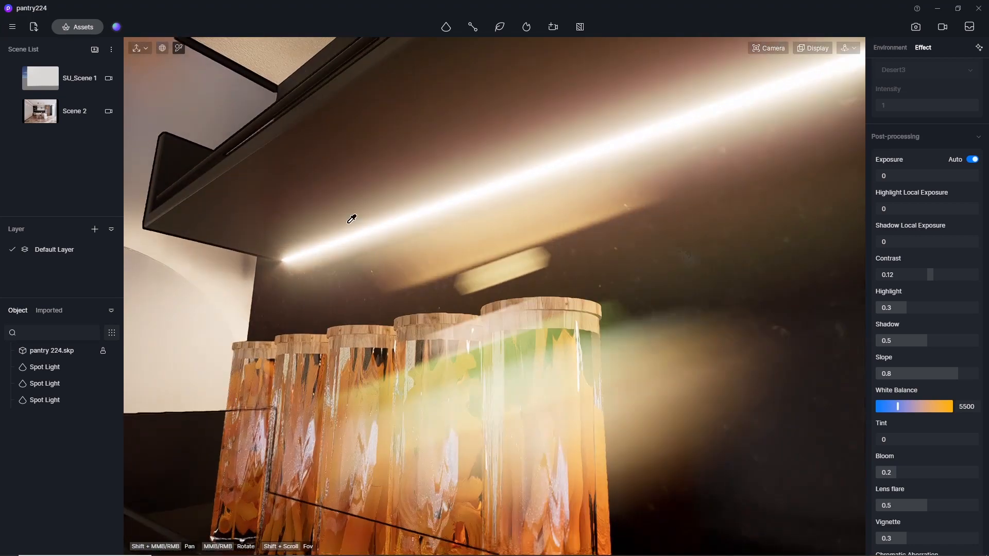
pyautogui.click(379, 225)
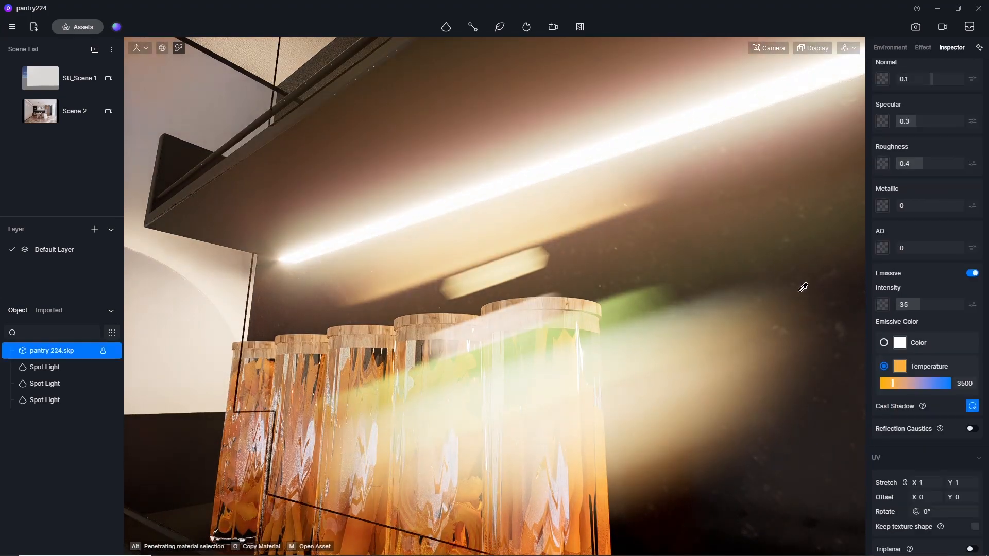
pyautogui.scroll(-4, 549, 225)
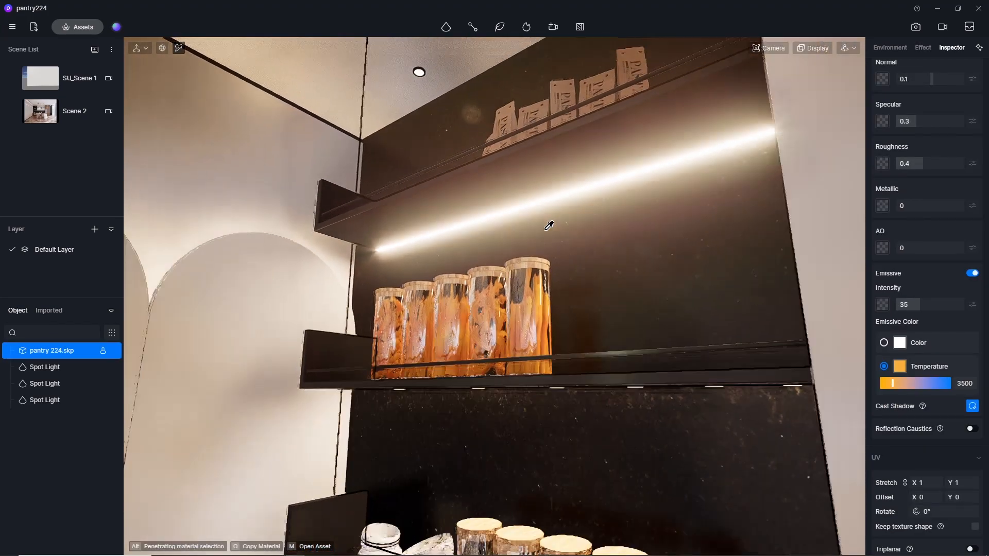
pyautogui.click(940, 304)
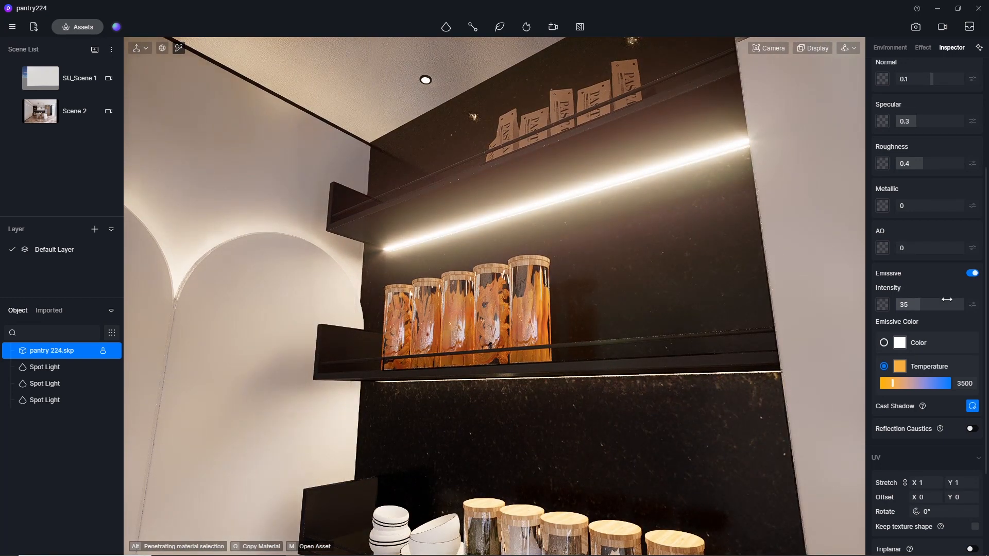
pyautogui.write('25')
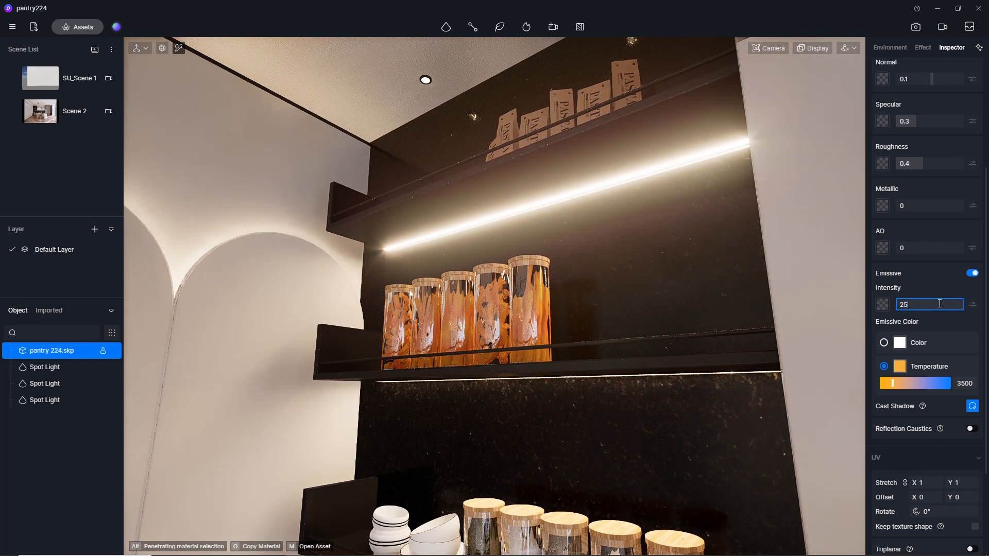
pyautogui.press('Return')
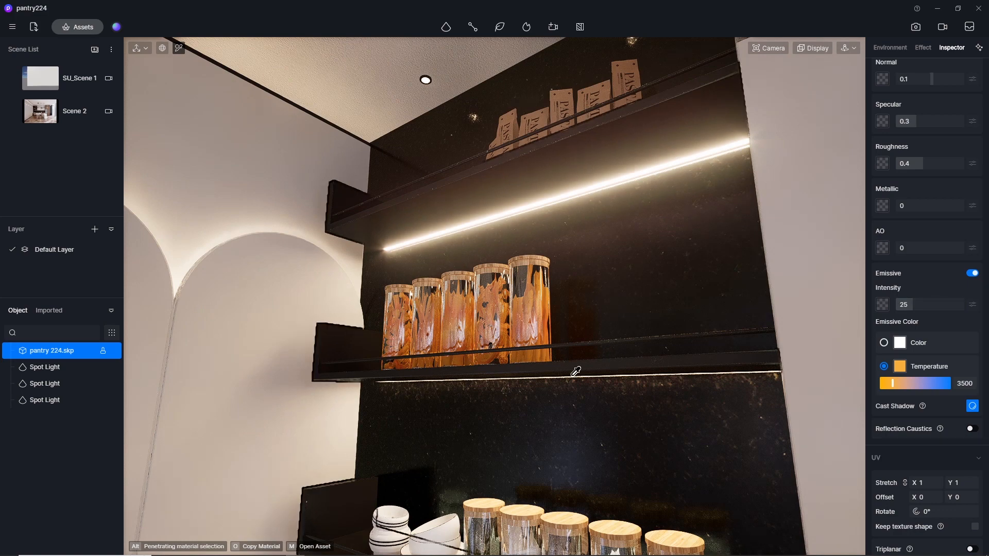
# Pick the light strip behind the arched wall panels and set its emissive intensity to 7.
pyautogui.moveTo(308, 234); pyautogui.dragTo(700, 467, button='middle')
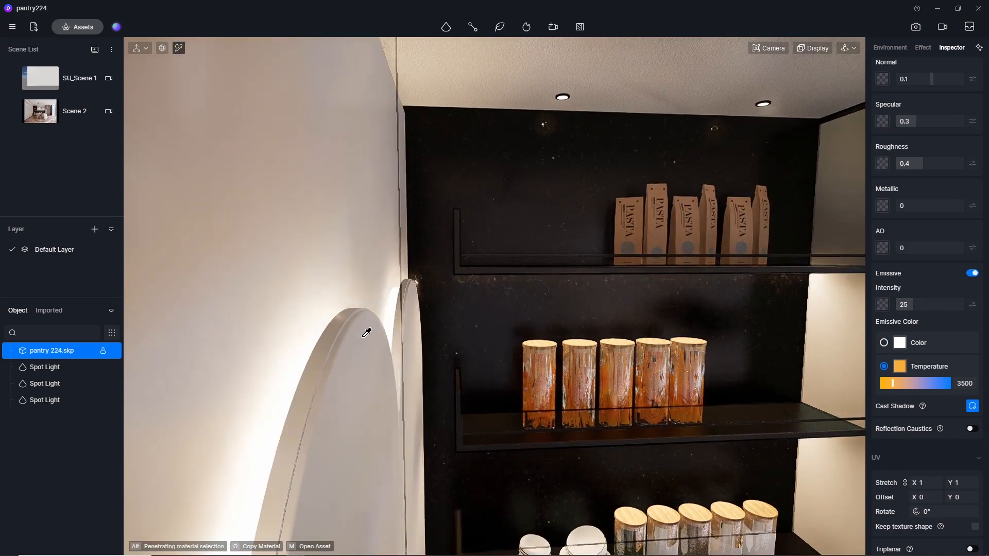
pyautogui.click(395, 298)
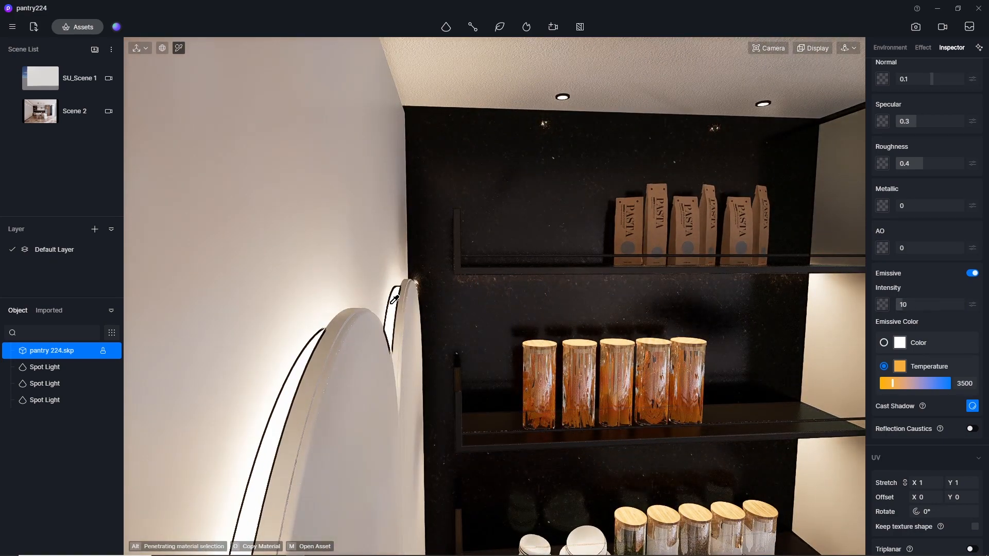
pyautogui.click(921, 304)
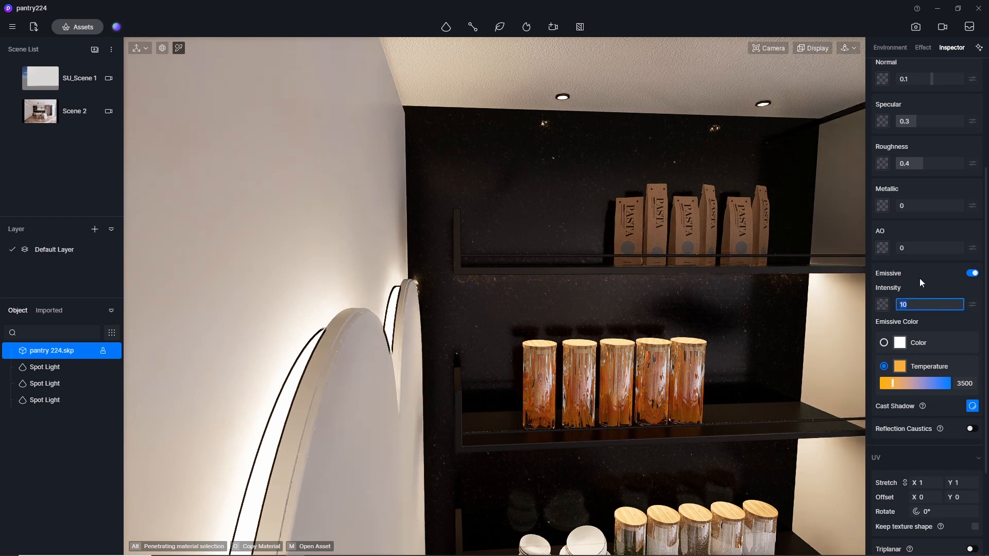
pyautogui.press('Return')
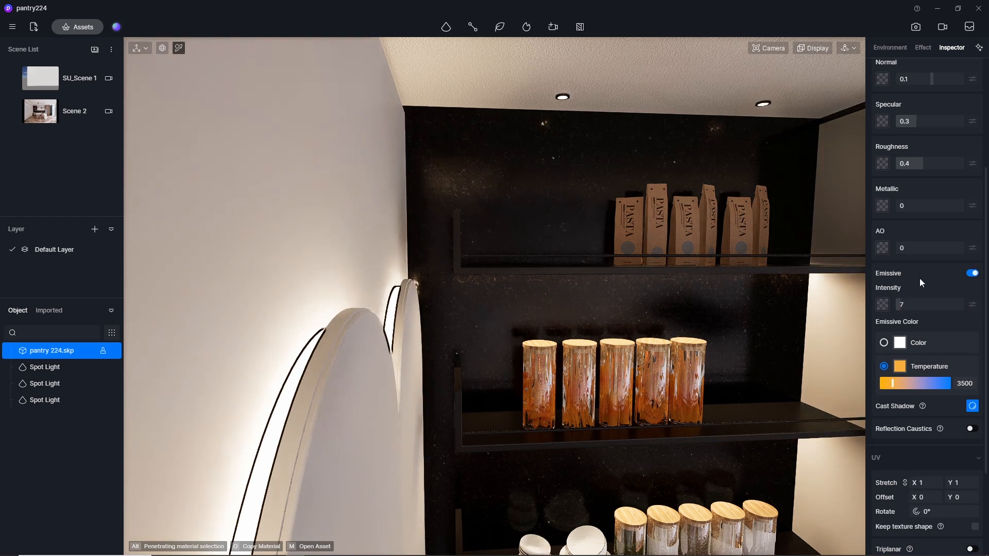
# Restore the Scene 2 view, try an intensity of 5 on the arched panels' light strip, and set it back to 7.
pyautogui.click(36, 112)
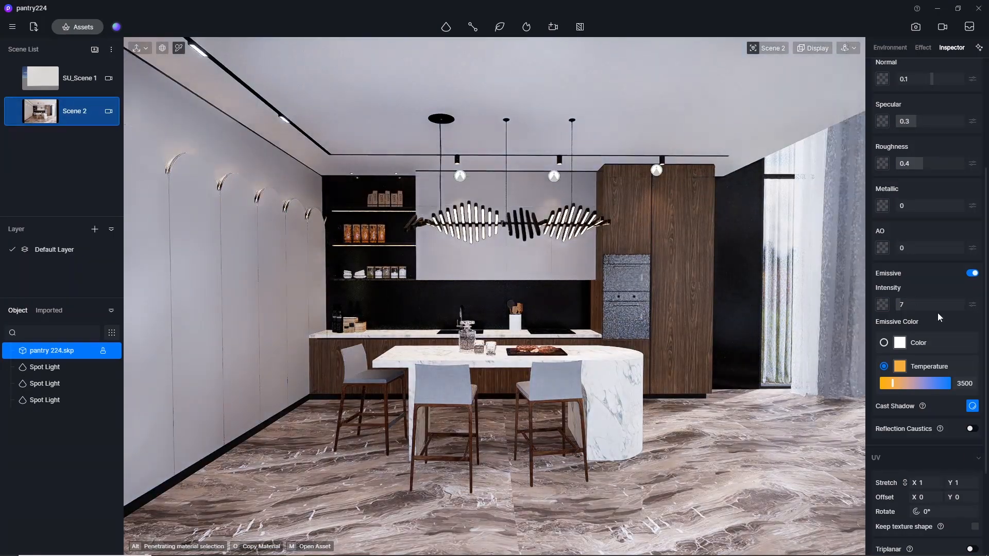
pyautogui.click(915, 304)
pyautogui.write('5')
pyautogui.press('Return')
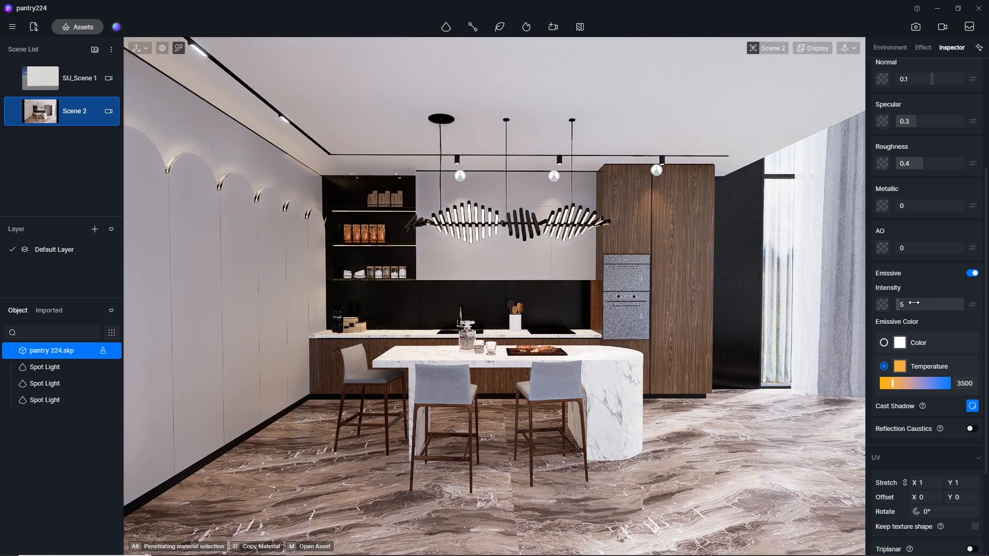
pyautogui.click(914, 303)
pyautogui.write('7')
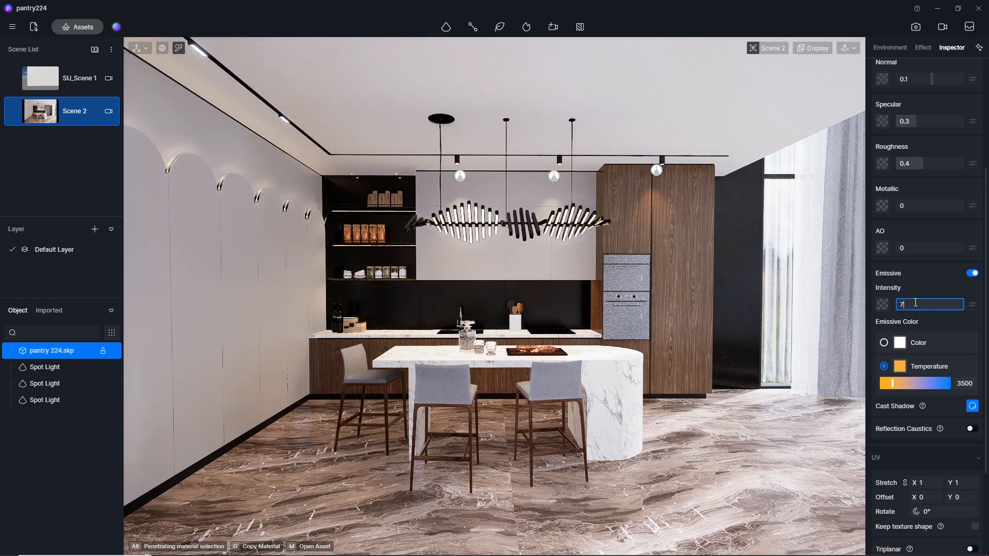
pyautogui.press('Return')
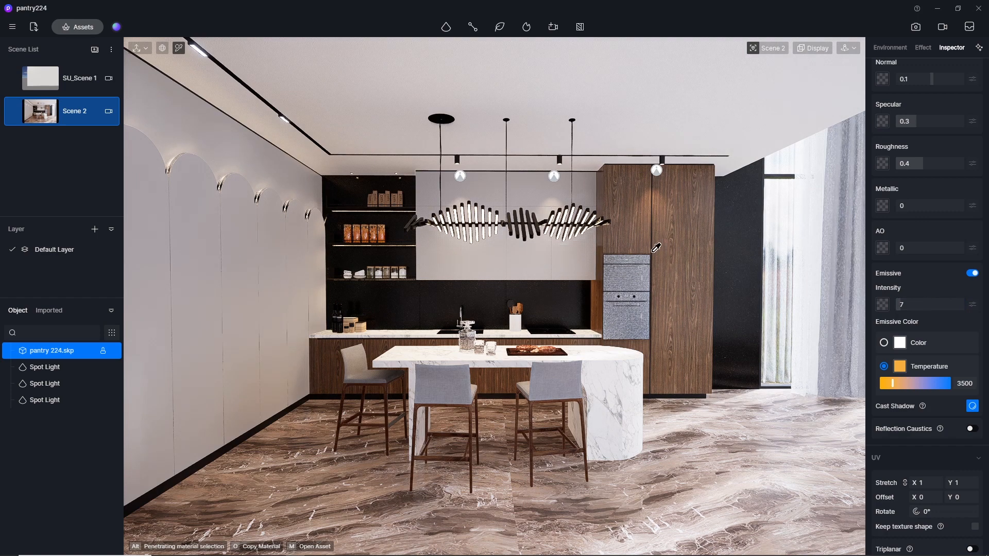
# Render the Scene 2 view at 1280 × 720, saving over the existing D5_Image_20240109_210027.png in the output folder.
pyautogui.click(915, 28)
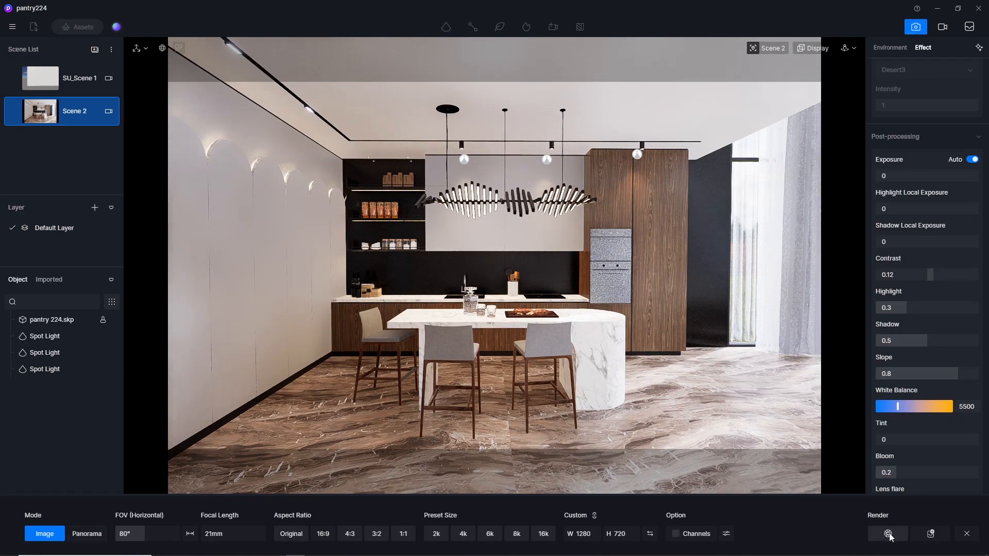
pyautogui.click(930, 533)
pyautogui.click(57, 88)
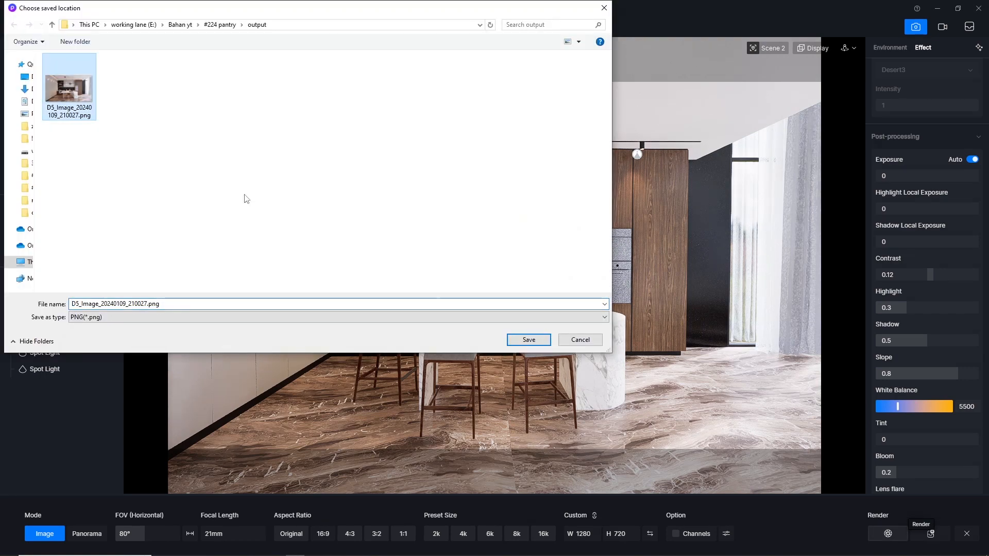
pyautogui.click(522, 340)
pyautogui.click(520, 283)
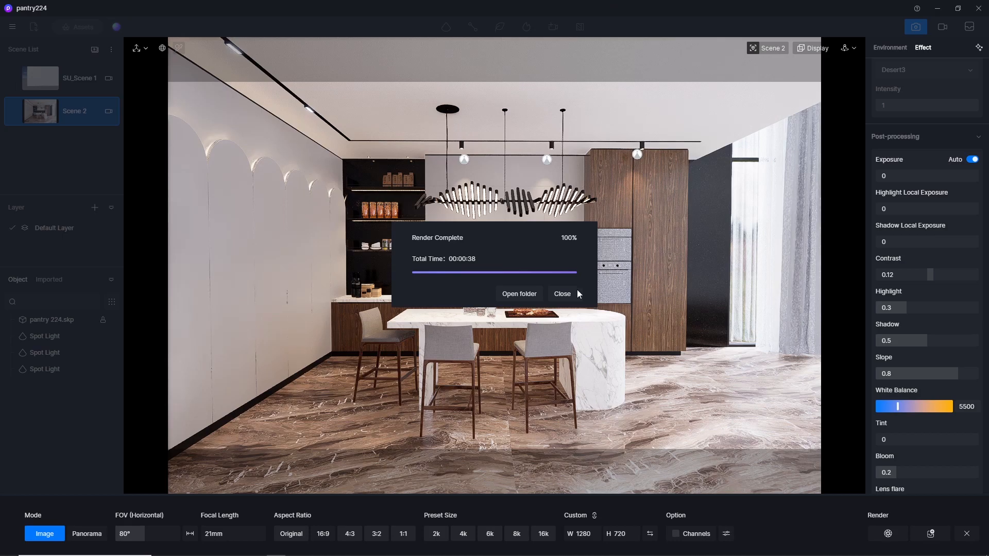
# Open the new render from the output folder, examine the shelf, arch and cabinet lighting at different magnifications, and close it.
pyautogui.click(530, 292)
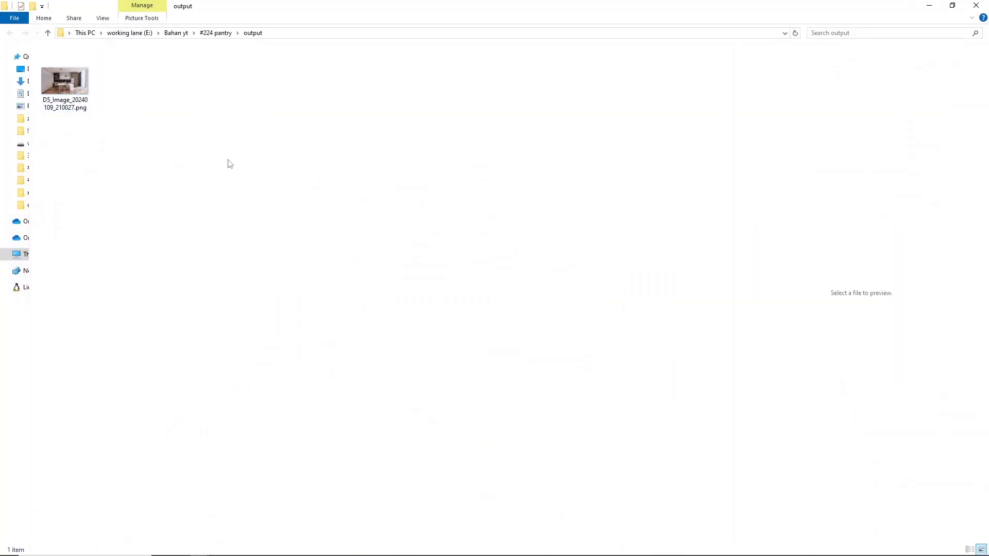
pyautogui.doubleClick(76, 86)
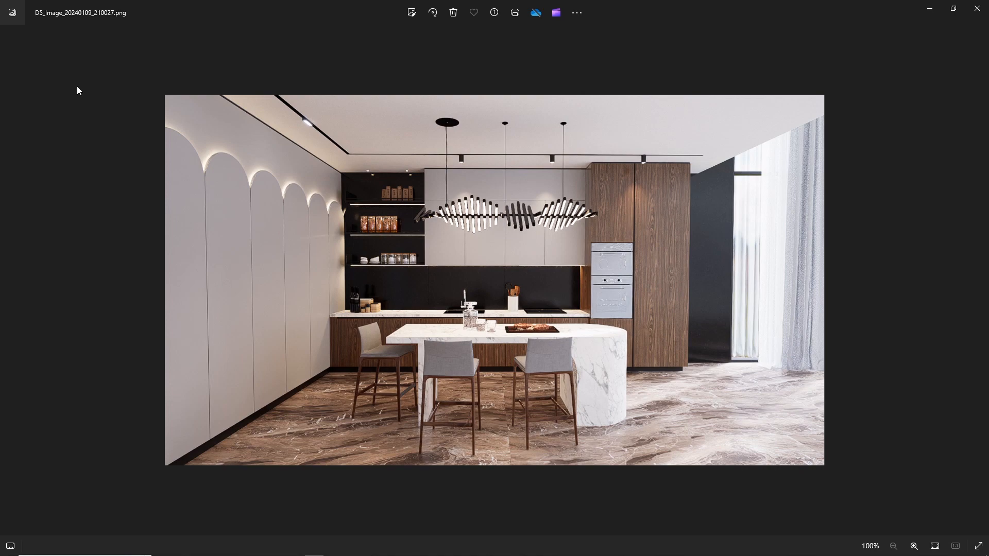
pyautogui.scroll(1, 548, 304)
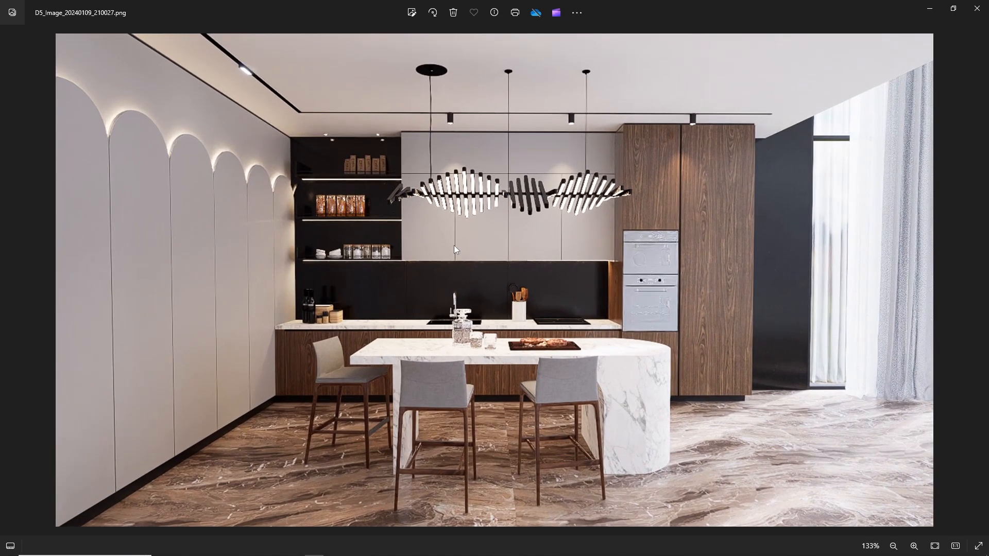
pyautogui.scroll(-1, 192, 88)
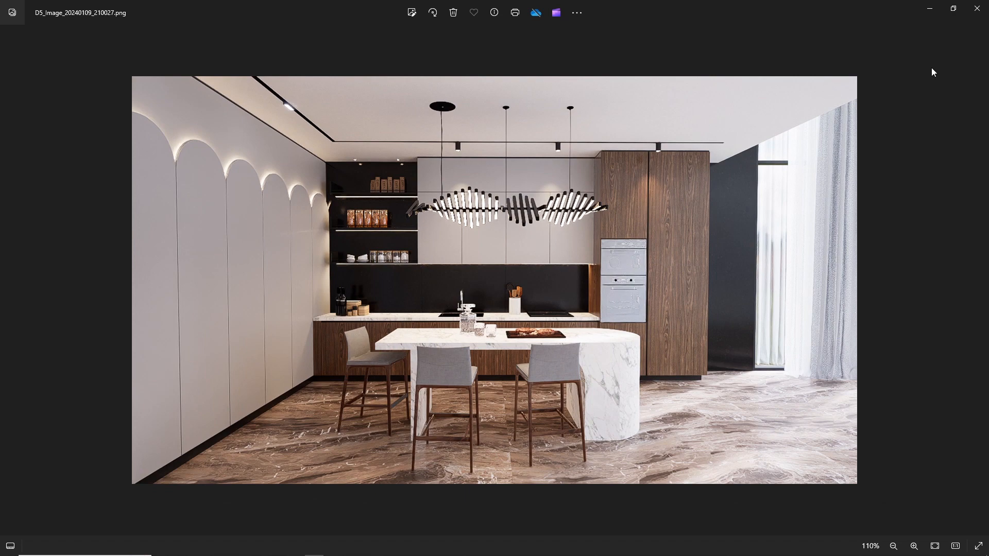
pyautogui.scroll(2, 620, 299)
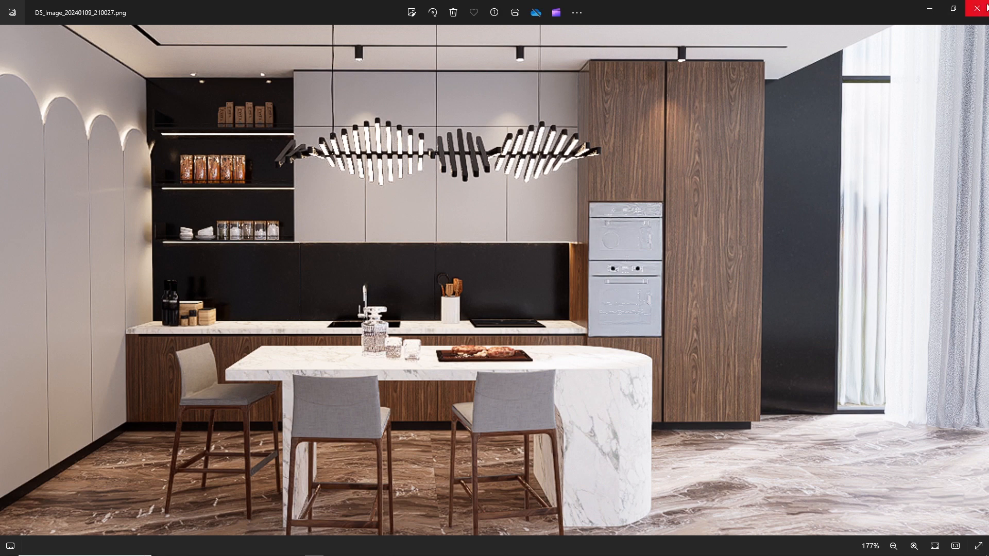
pyautogui.scroll(-4, 938, 86)
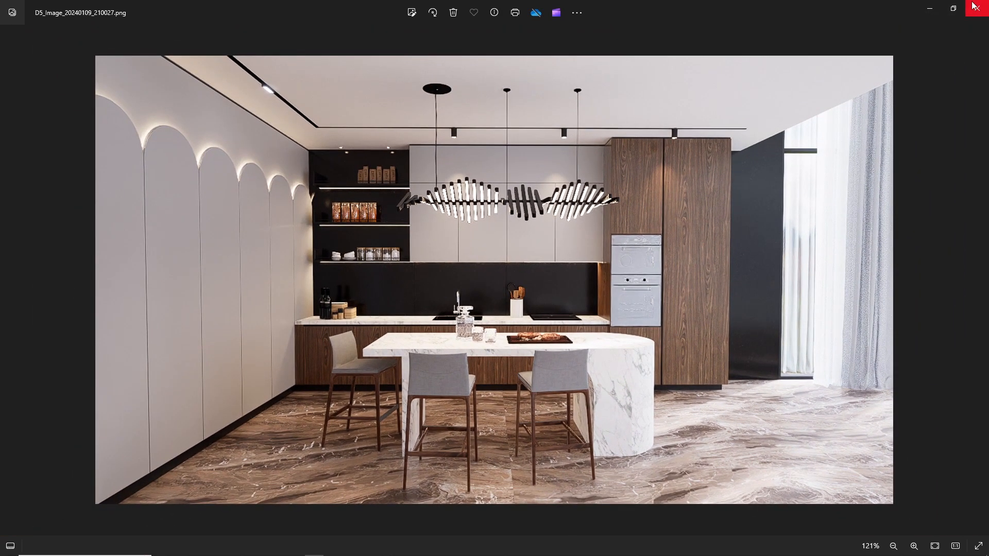
pyautogui.click(974, 7)
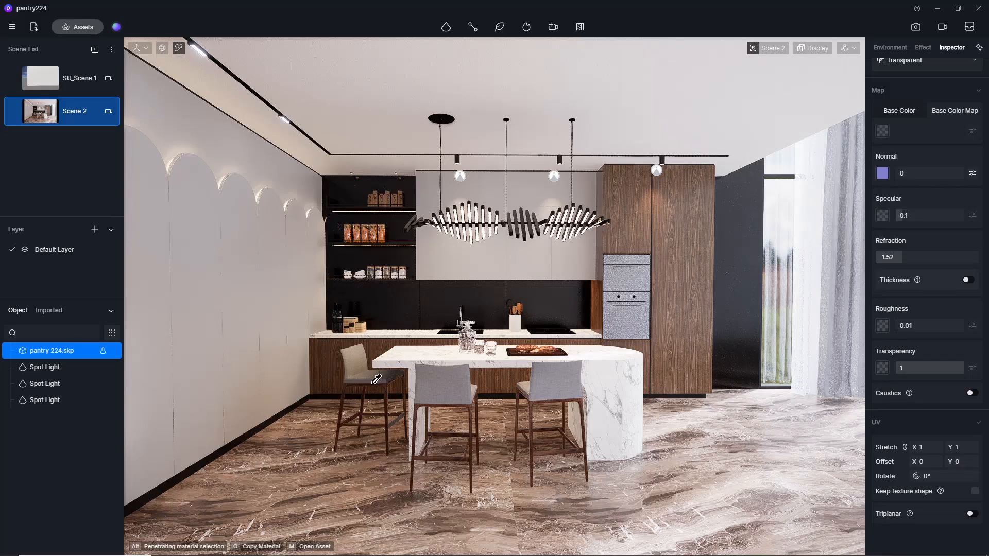
# Try a specular value of 0.01 on the transparent window glass material, and set it to 0.02.
pyautogui.click(912, 216)
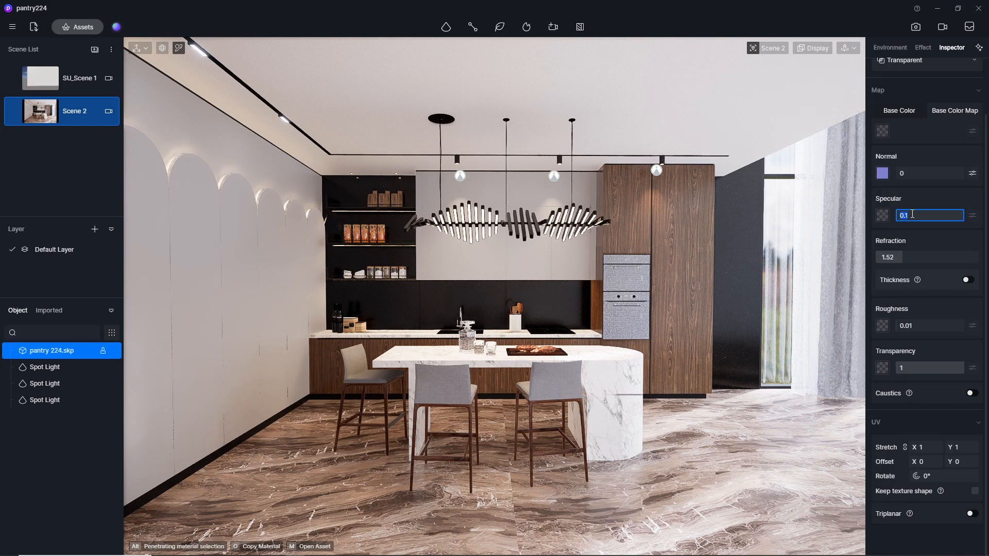
pyautogui.write('0.')
pyautogui.press('Return')
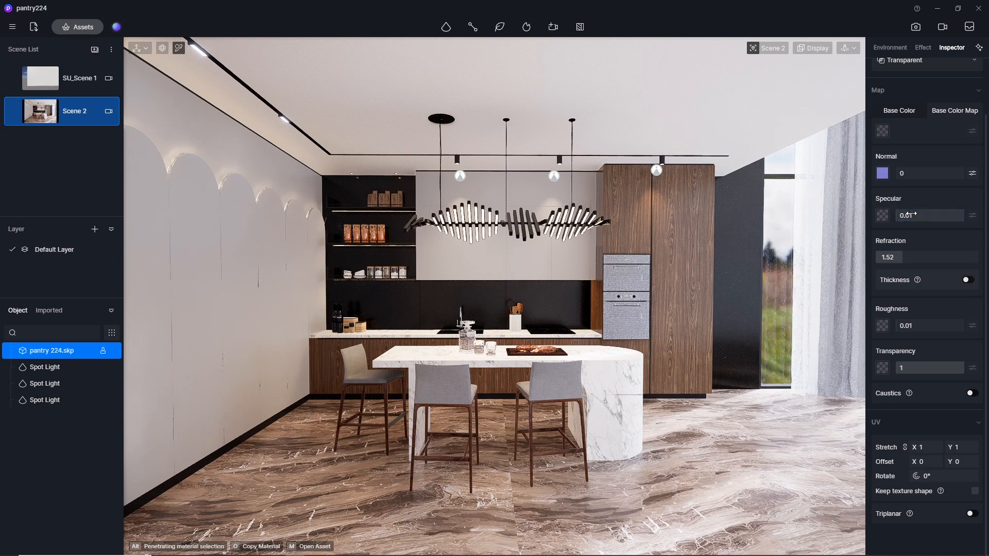
pyautogui.click(912, 214)
pyautogui.write('0')
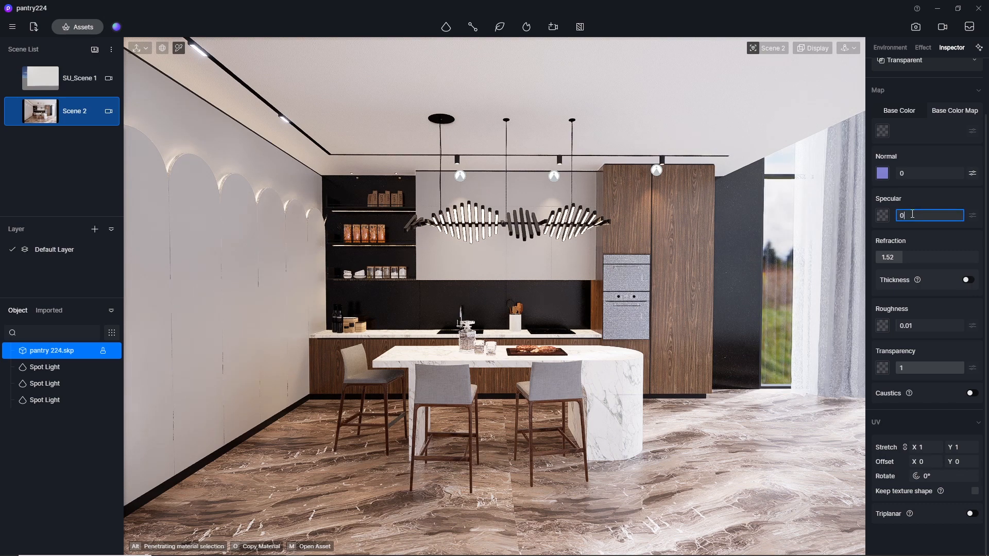
pyautogui.press('Return')
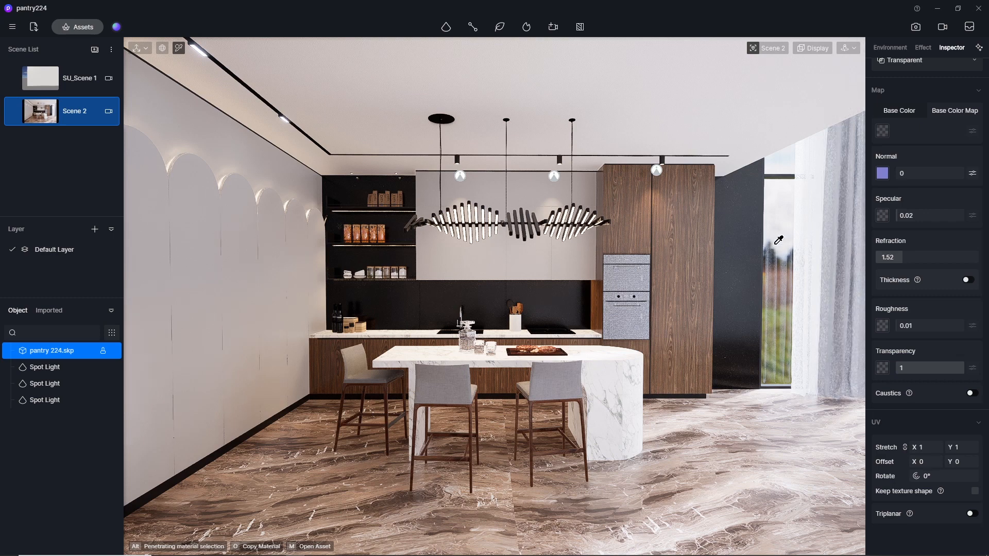
# Pick the transparent glass of the built-in ovens and set its specular value to 0.02.
pyautogui.click(629, 280)
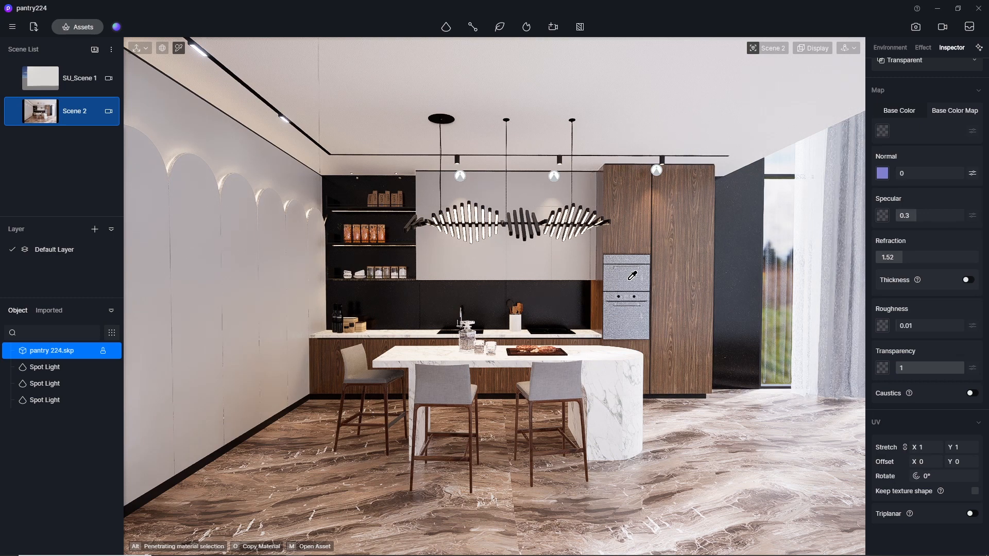
pyautogui.click(908, 216)
pyautogui.write('02')
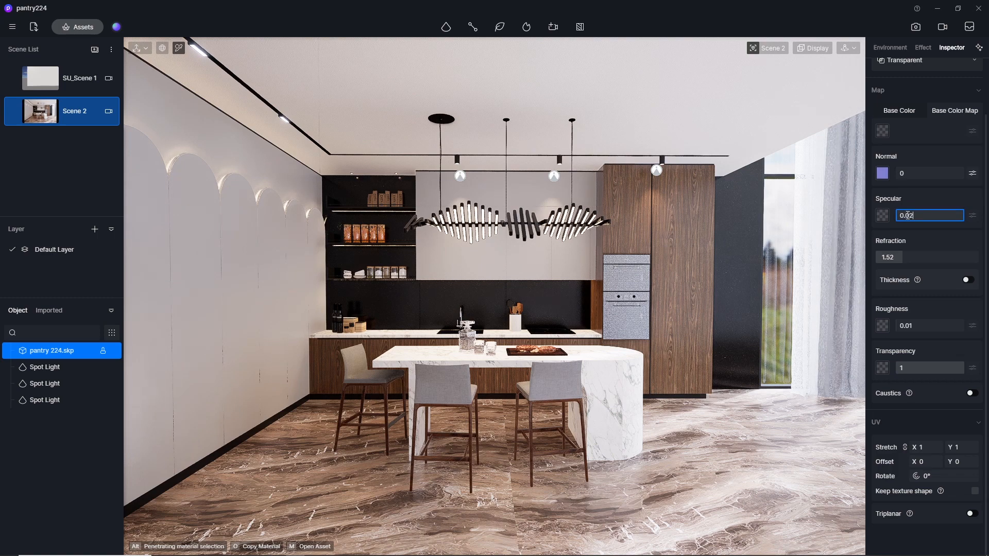
pyautogui.press('Return')
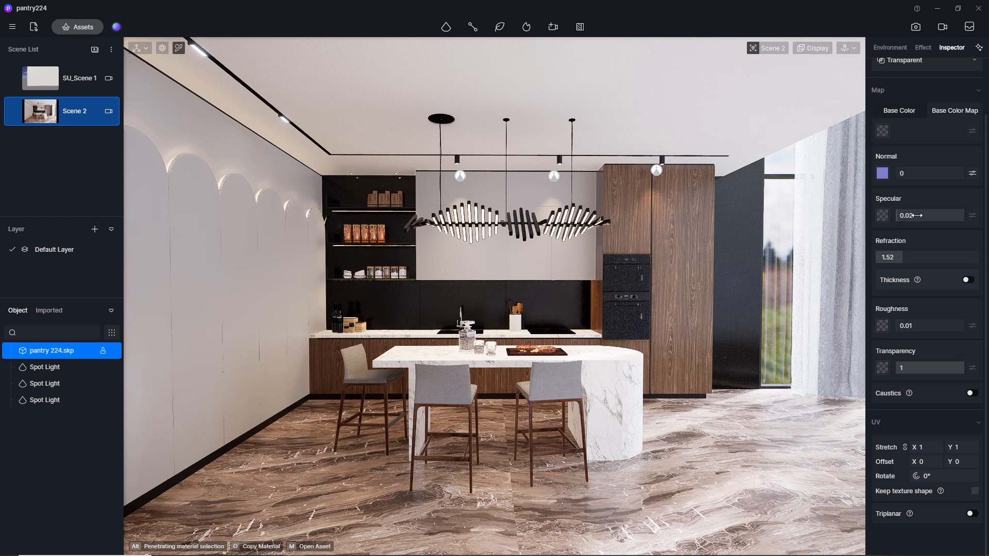
# Set the specular value of the built-in ovens' transparent glass to 0.05.
pyautogui.click(916, 216)
pyautogui.write('0')
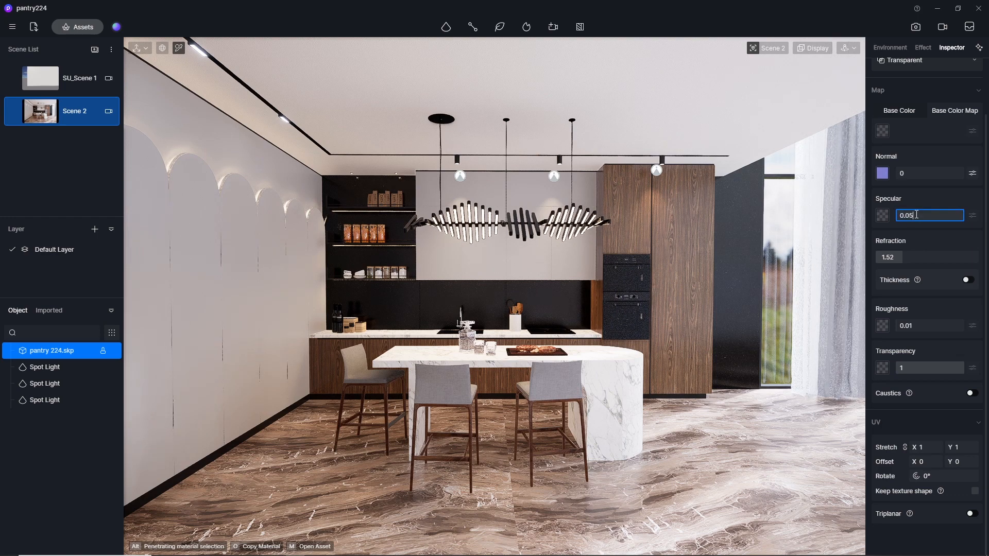
pyautogui.press('Return')
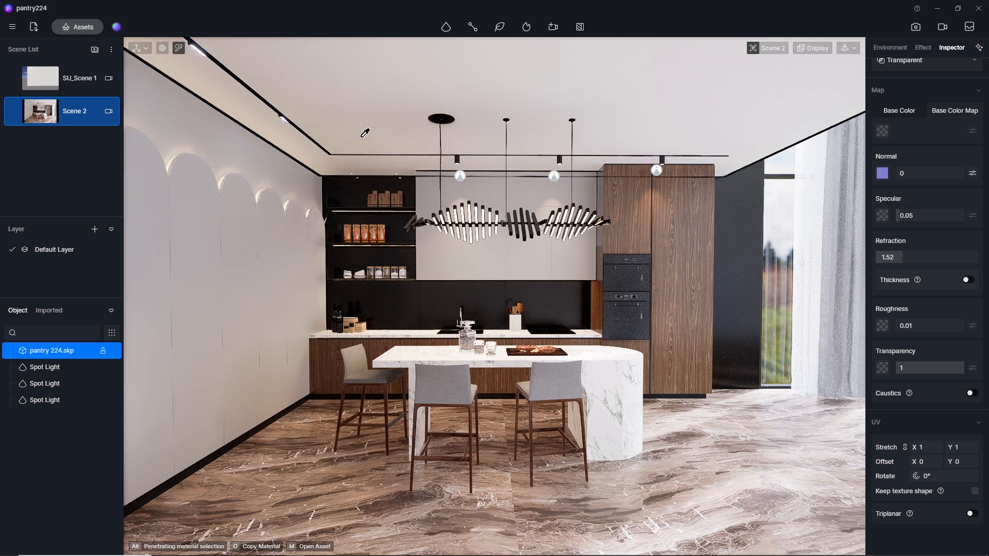
# Enter image rendering mode for Scene 2 and turn on the composition grid overlay.
pyautogui.click(818, 49)
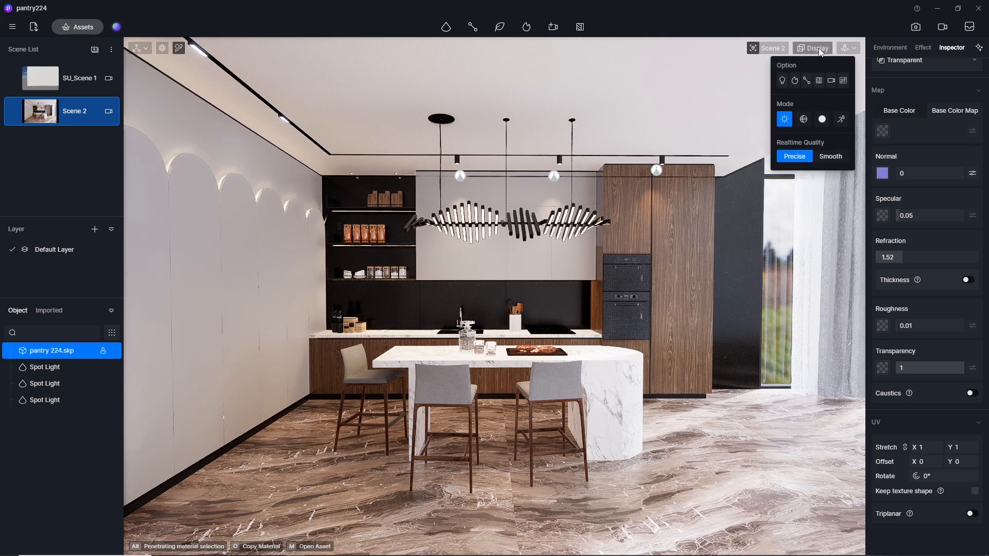
pyautogui.click(916, 27)
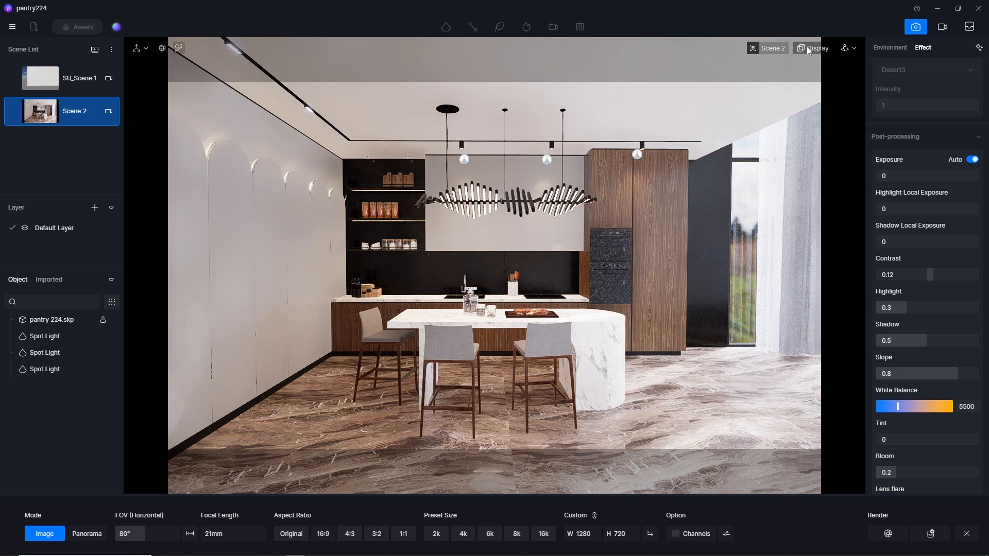
pyautogui.moveTo(807, 48)
pyautogui.click(842, 81)
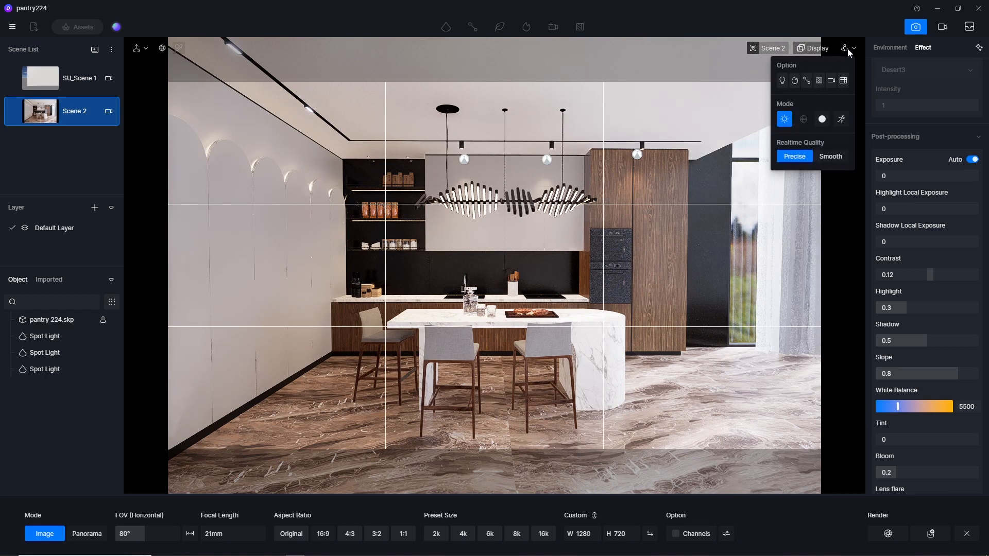
pyautogui.moveTo(848, 52)
pyautogui.click(819, 79)
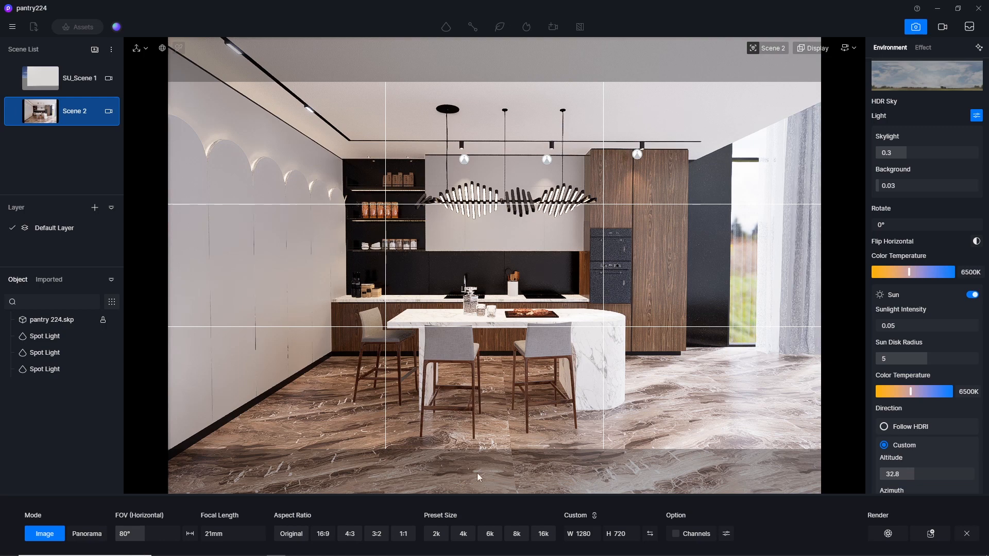
# Render the view at 4k, 16:9 (3840 × 2160), with AO and Reflection channels, saving D5_Image_20240109_211216.png in the output 4k folder.
pyautogui.click(464, 535)
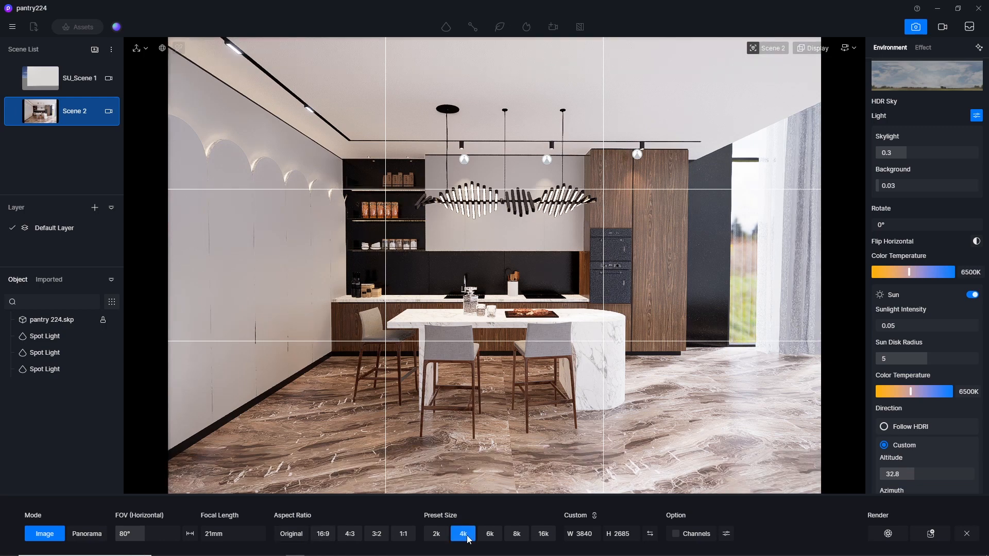
pyautogui.click(323, 534)
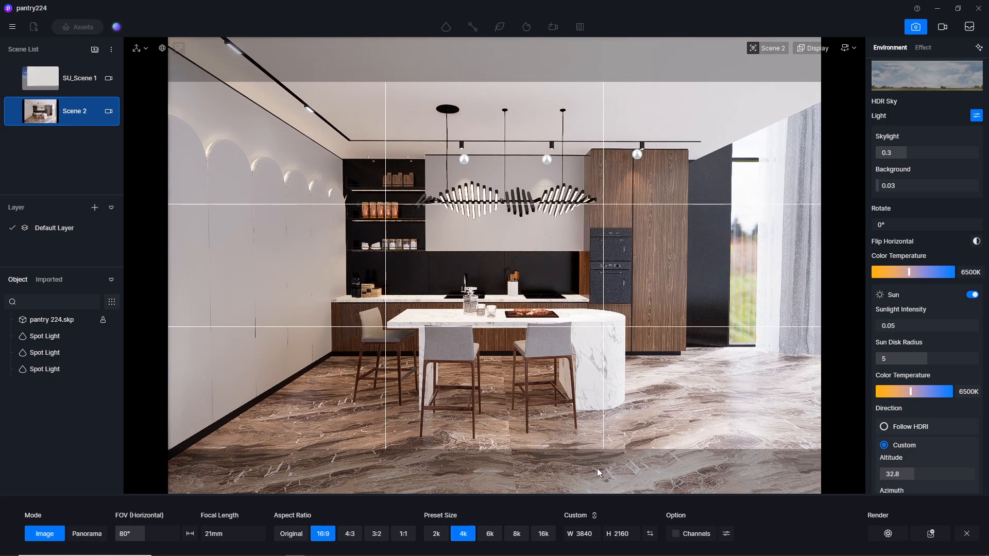
pyautogui.click(726, 534)
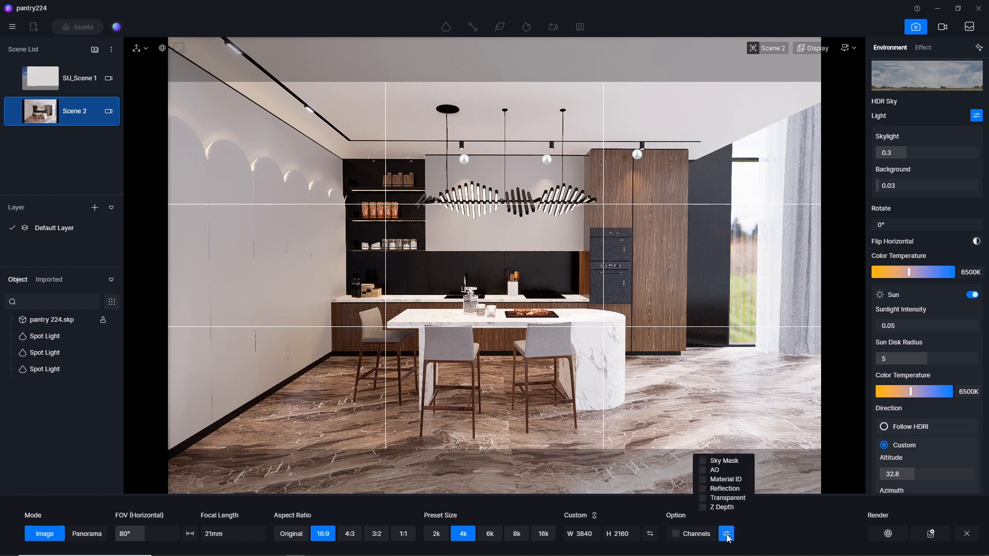
pyautogui.click(713, 471)
pyautogui.click(887, 536)
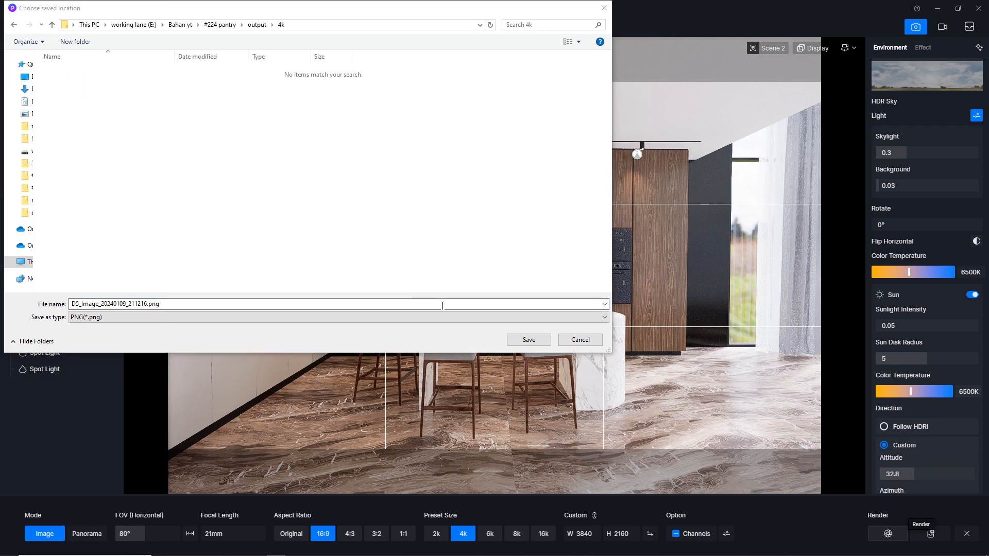
pyautogui.click(528, 341)
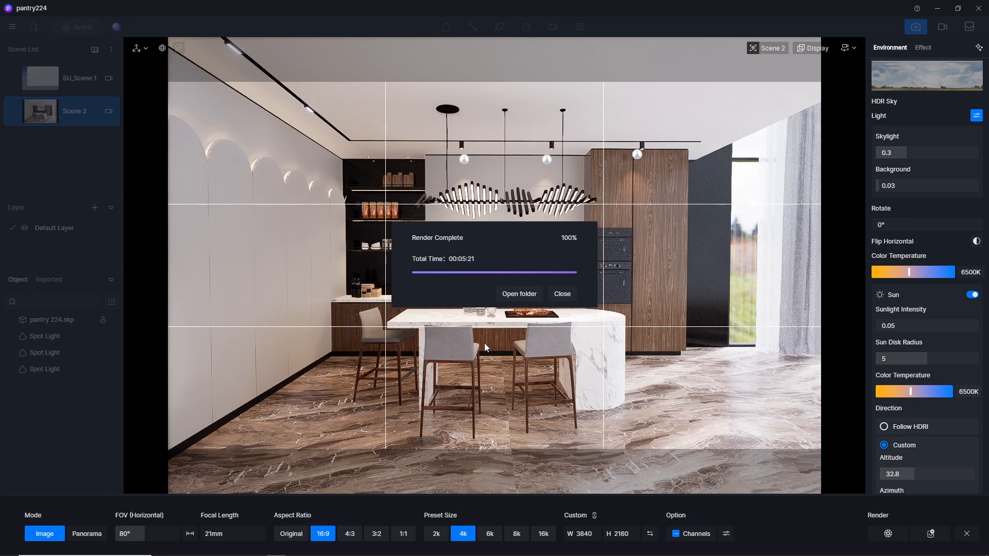
# Open the 4k render from its folder, examine it along with its AO and Reflection images, and close the viewer.
pyautogui.click(519, 294)
pyautogui.doubleClick(64, 90)
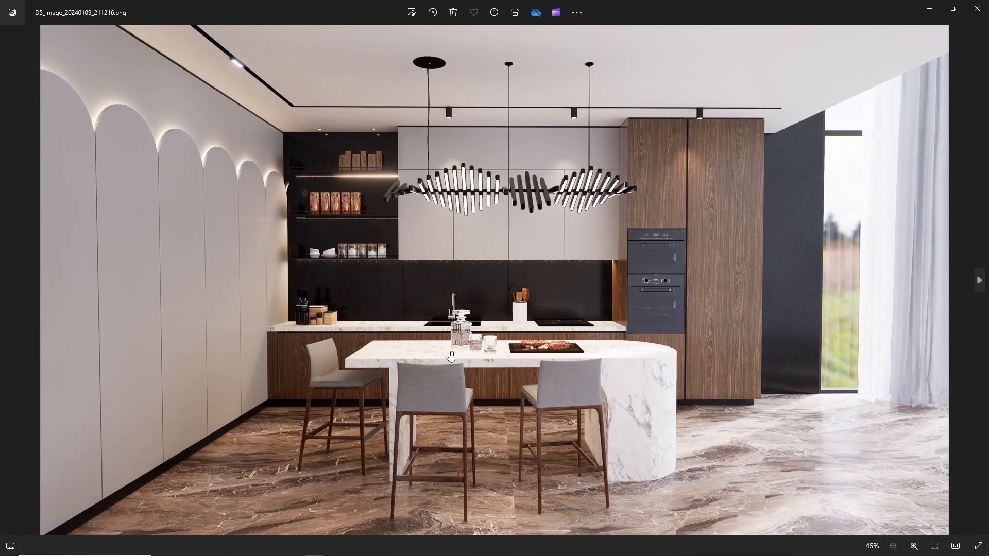
pyautogui.scroll(2, 450, 359)
pyautogui.scroll(-3, 416, 348)
pyautogui.press('Right')
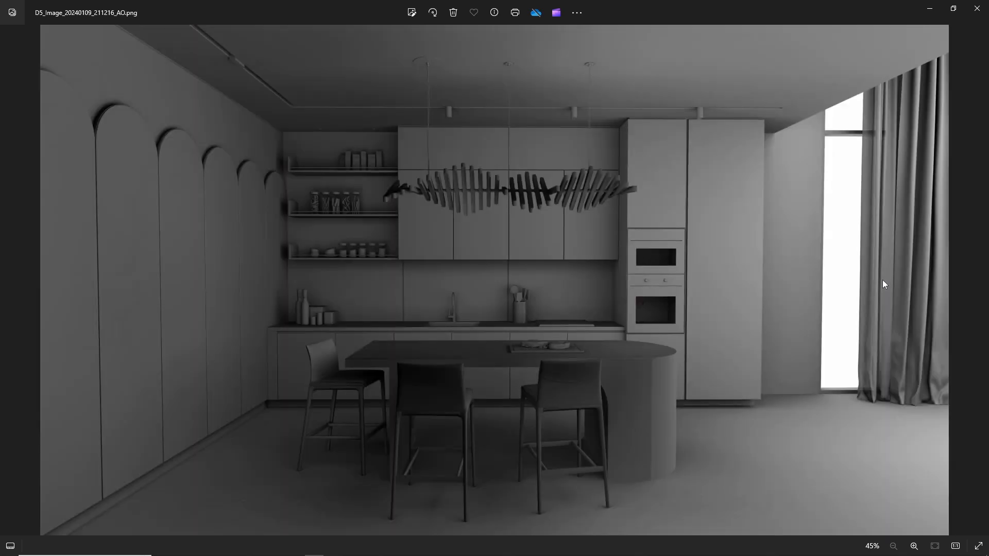
pyautogui.press('Right')
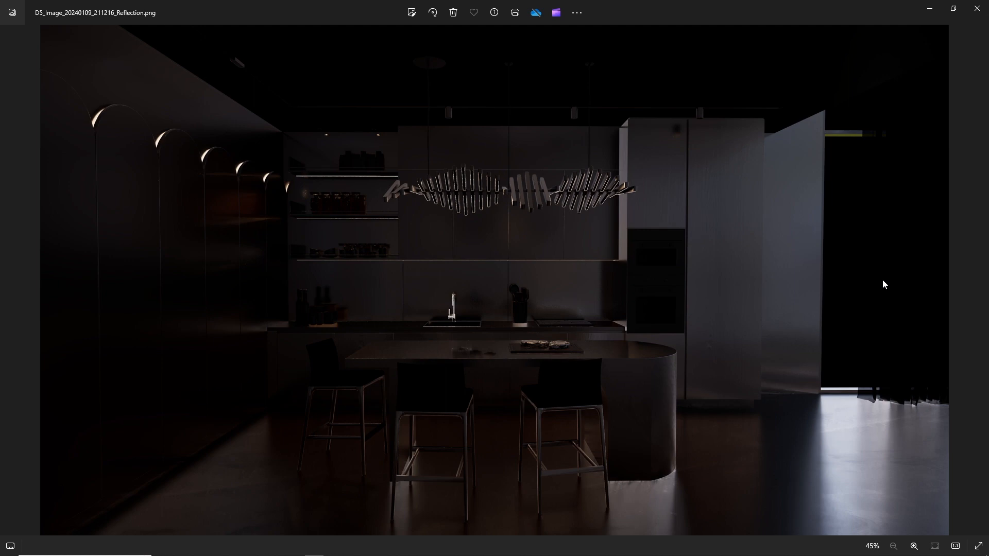
pyautogui.click(977, 8)
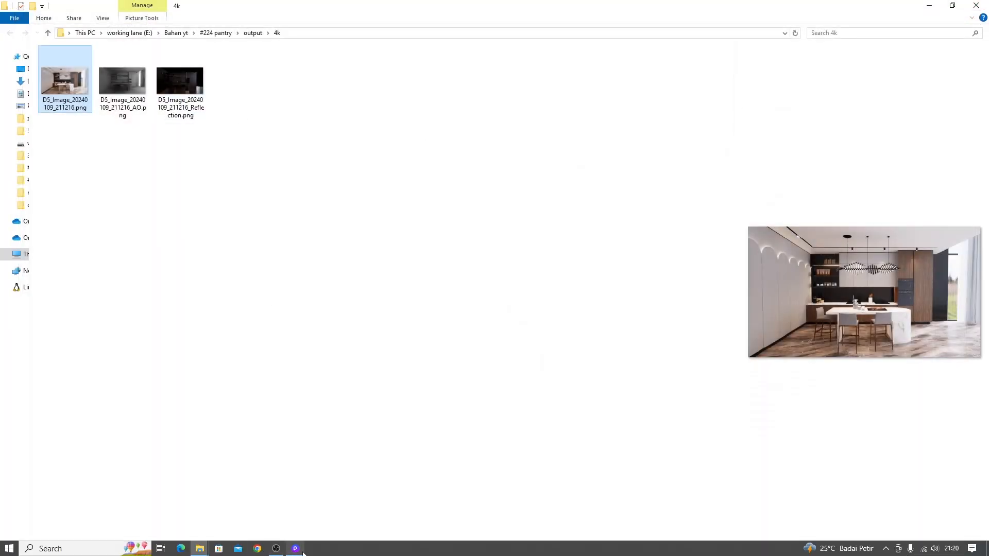
# Switch back to D5 Render, save the project, and close the program, saving the remaining changes.
pyautogui.click(297, 549)
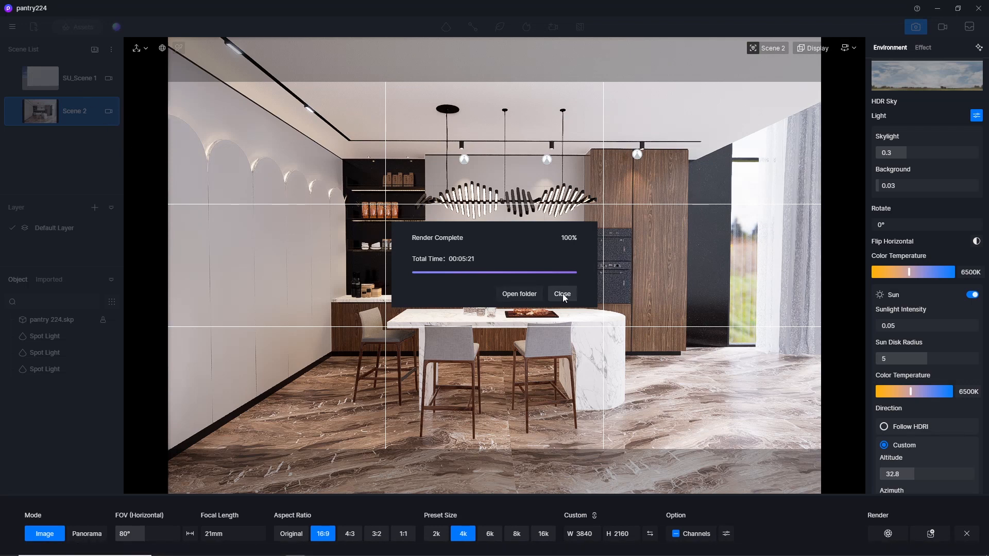
pyautogui.click(561, 294)
pyautogui.click(11, 27)
pyautogui.moveTo(48, 48)
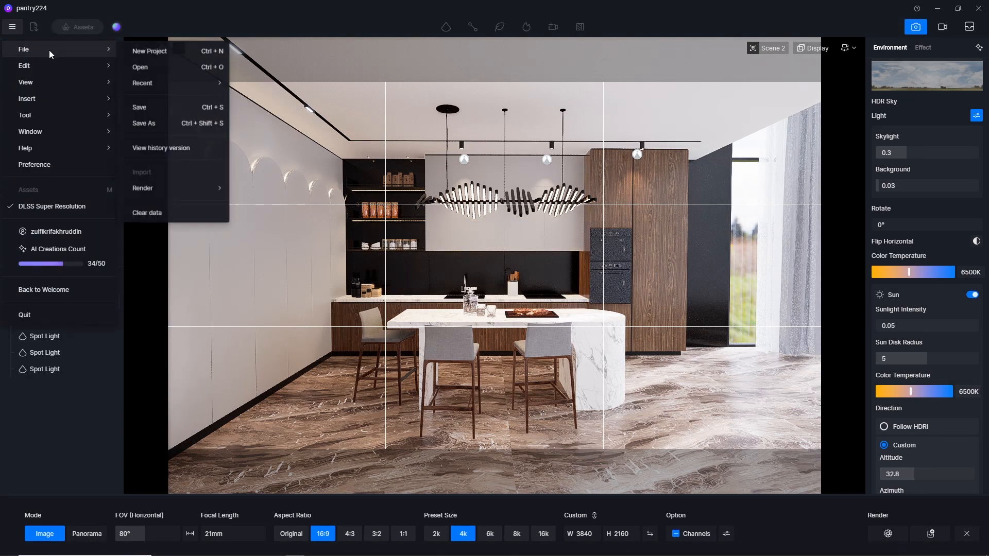
pyautogui.click(169, 111)
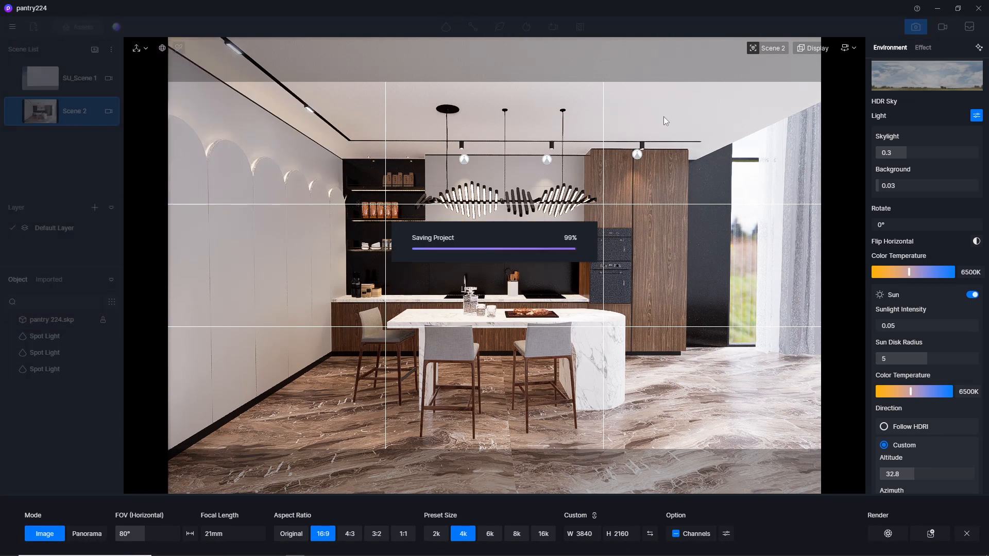
pyautogui.click(979, 9)
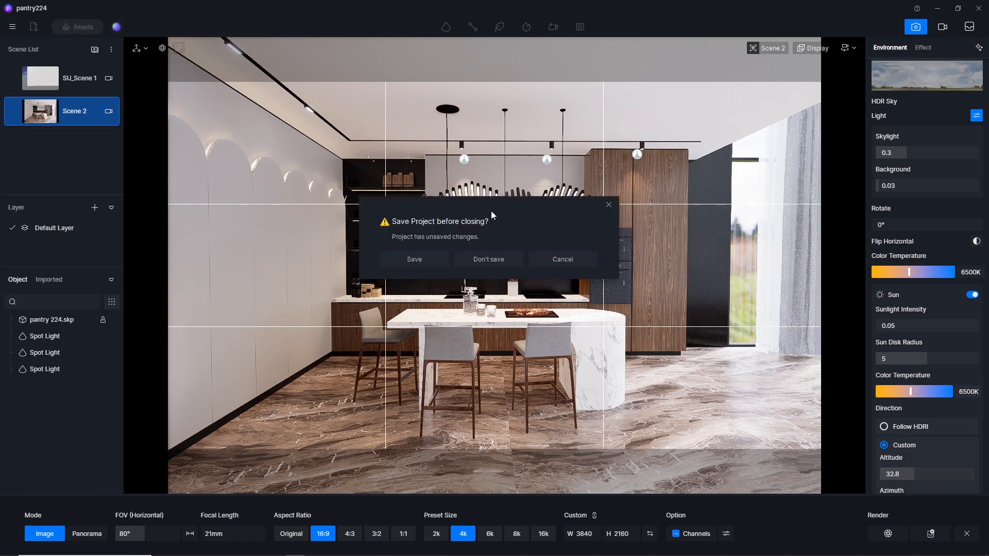
pyautogui.click(427, 261)
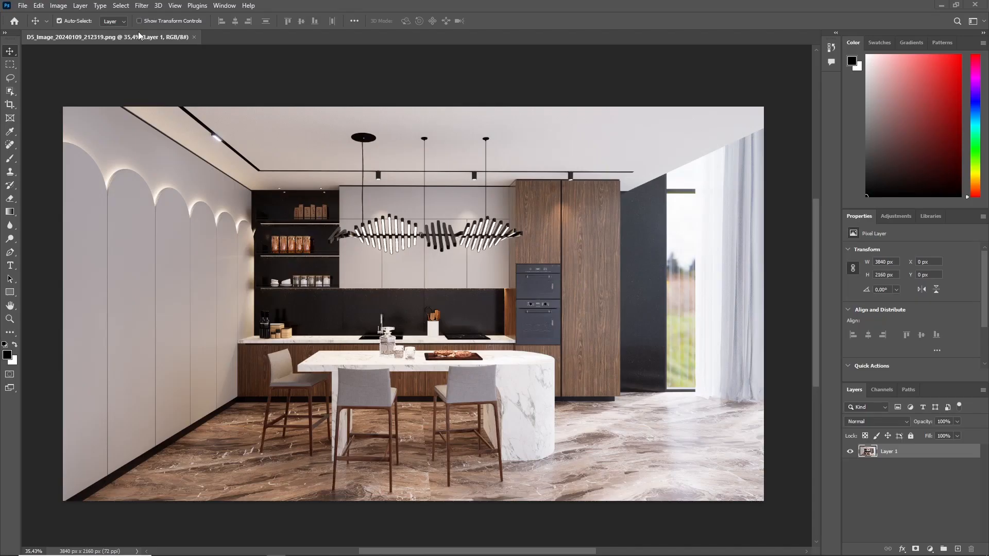
# In Photoshop, change the kitchen render to 16 Bits/Channel and convert Layer 1 to a smart object.
pyautogui.click(56, 5)
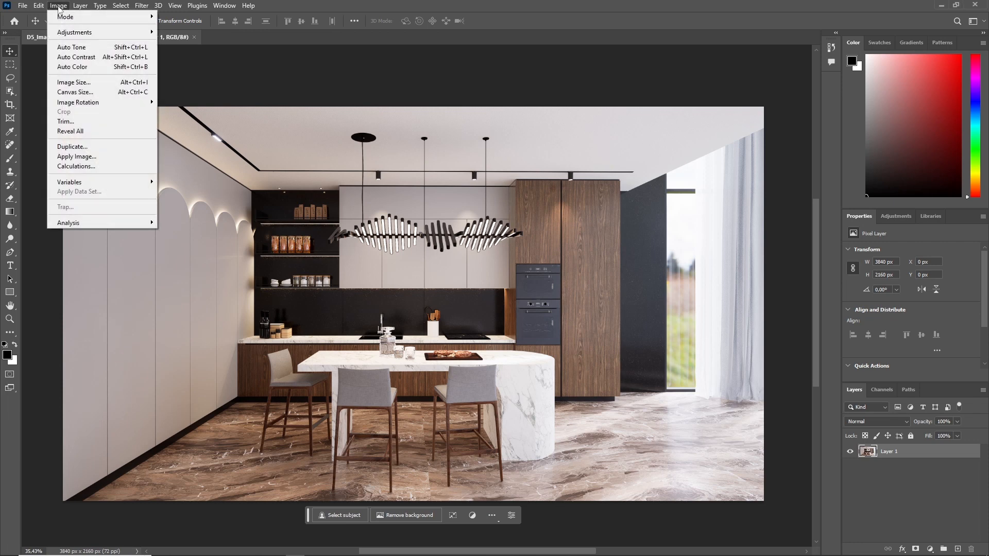
pyautogui.moveTo(64, 19)
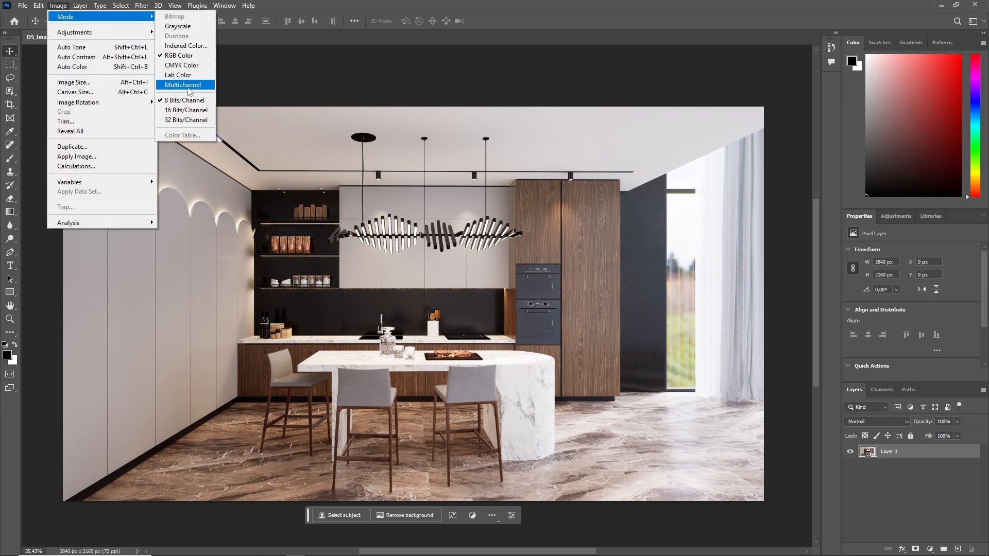
pyautogui.click(186, 110)
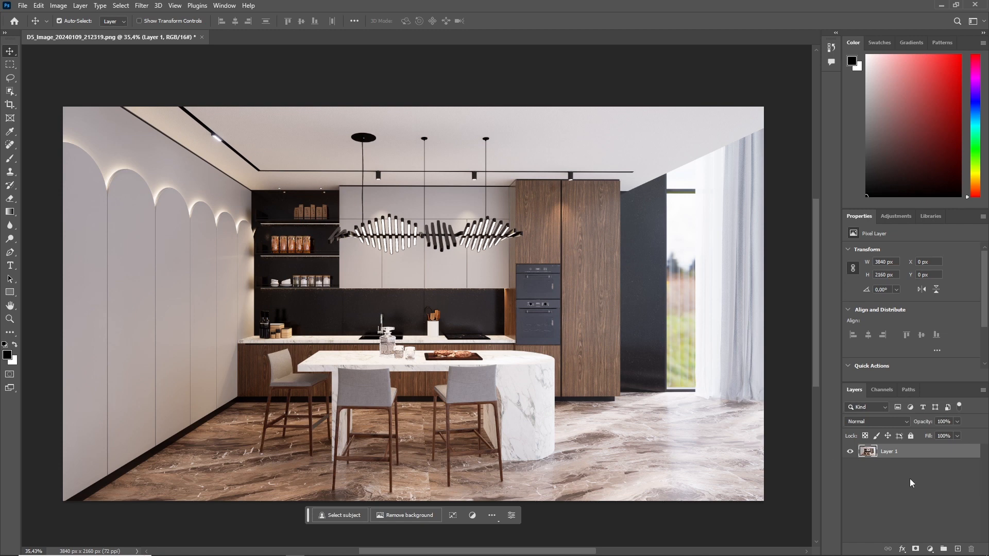
pyautogui.rightClick(901, 453)
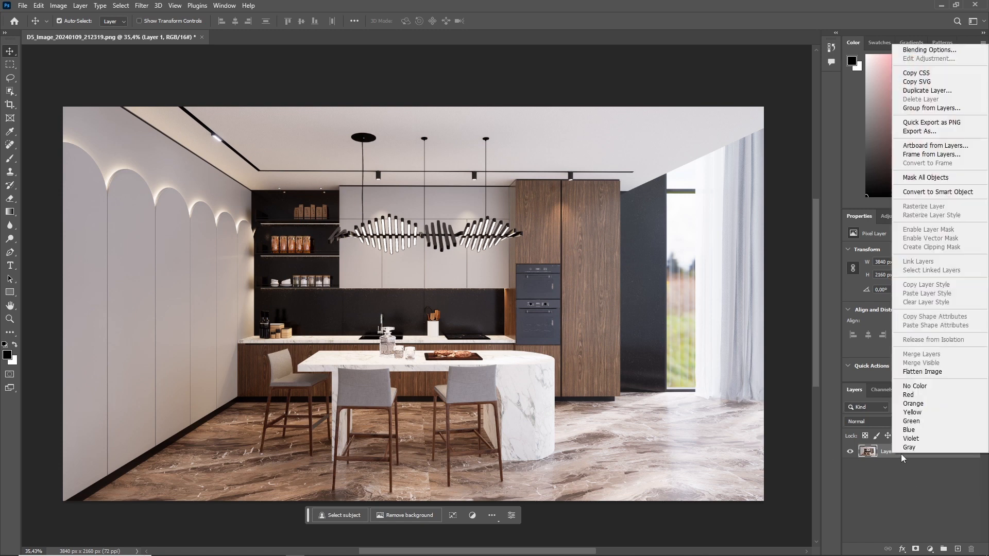
pyautogui.click(924, 193)
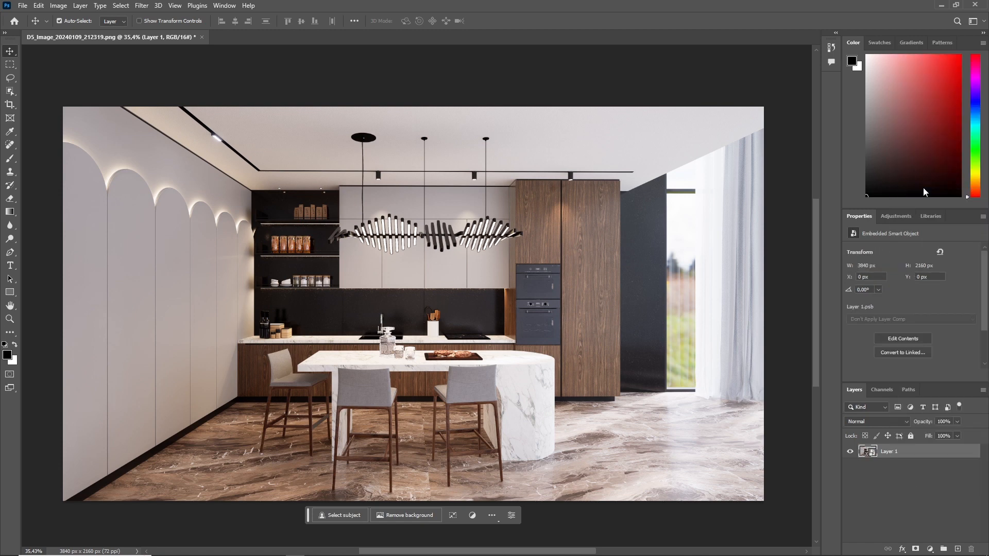
# Open the Camera Raw Filter on Layer 1 and apply the automatic Basic adjustments.
pyautogui.click(139, 8)
pyautogui.click(173, 83)
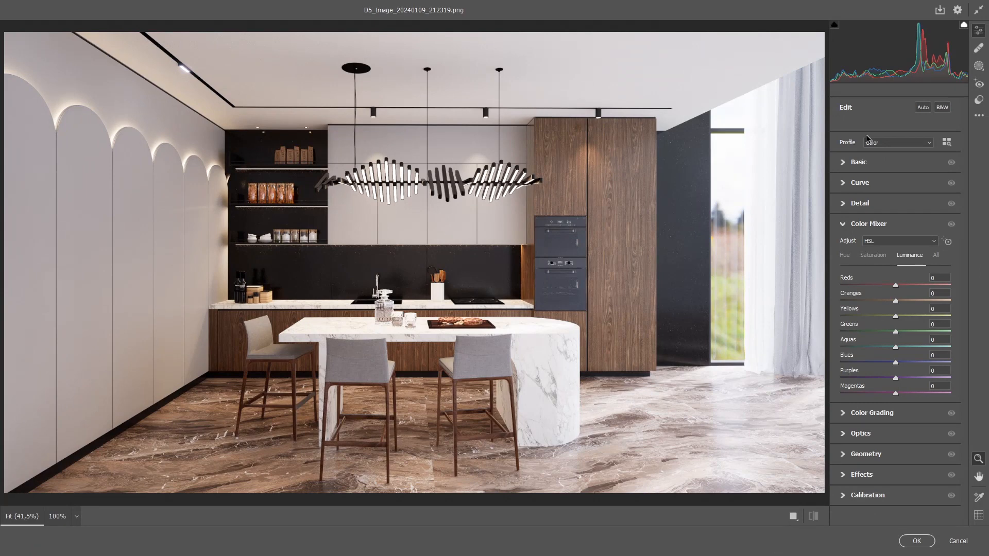
pyautogui.click(923, 108)
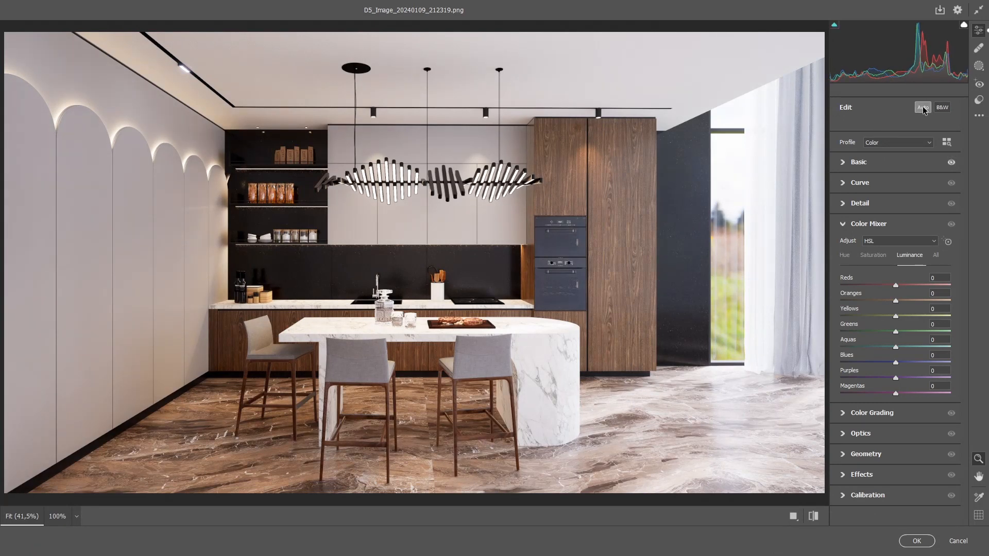
pyautogui.click(846, 162)
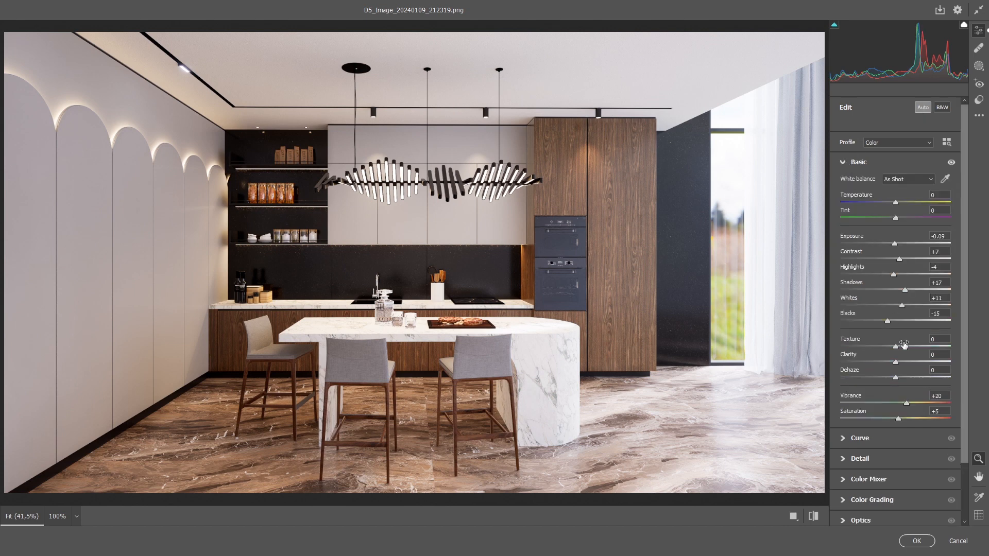
pyautogui.doubleClick(907, 406)
pyautogui.click(922, 108)
# Try a strong Texture value in the Camera Raw Filter, and set Texture to +20.
pyautogui.click(938, 339)
pyautogui.moveTo(855, 340); pyautogui.dragTo(952, 343)
pyautogui.click(944, 339)
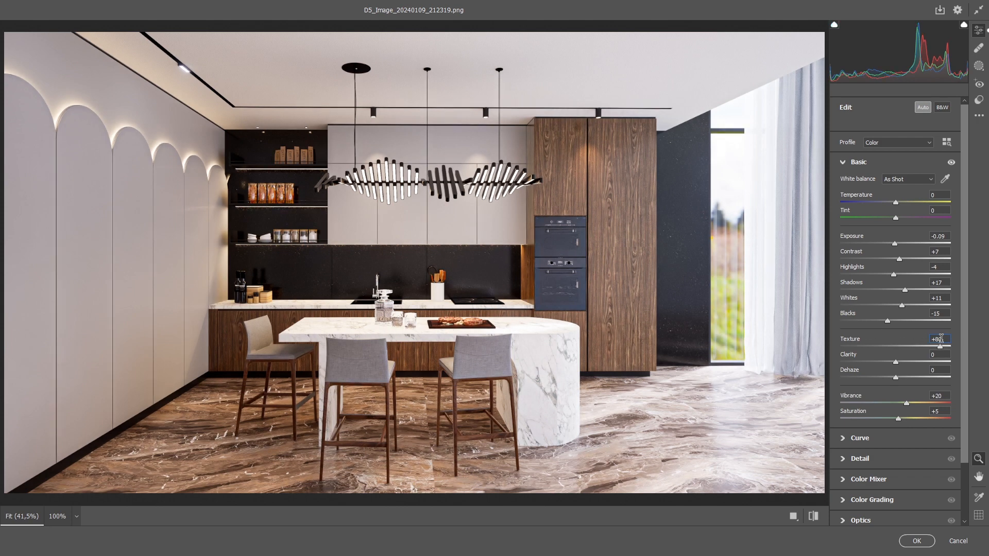
pyautogui.write('20')
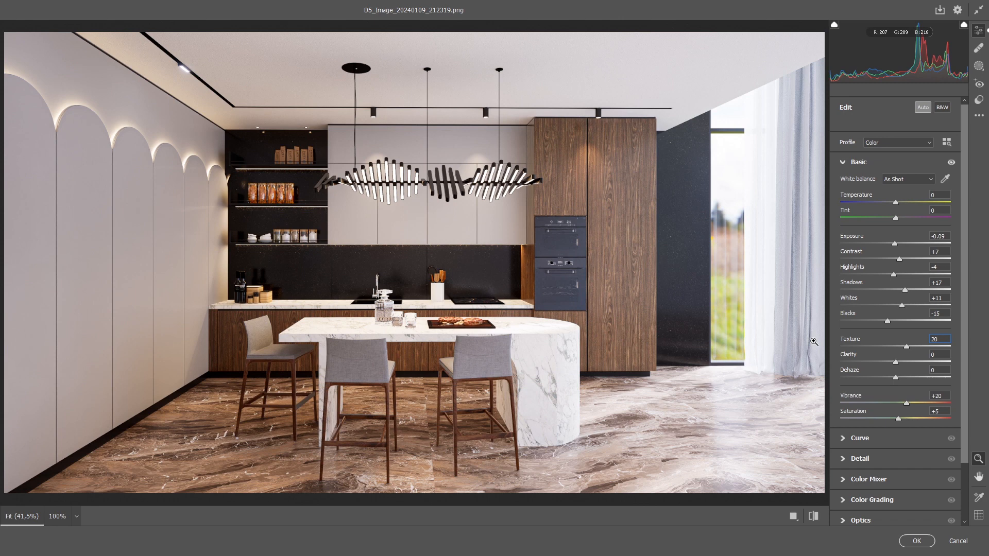
# Set Clarity to +10 in the Camera Raw Filter.
pyautogui.click(940, 354)
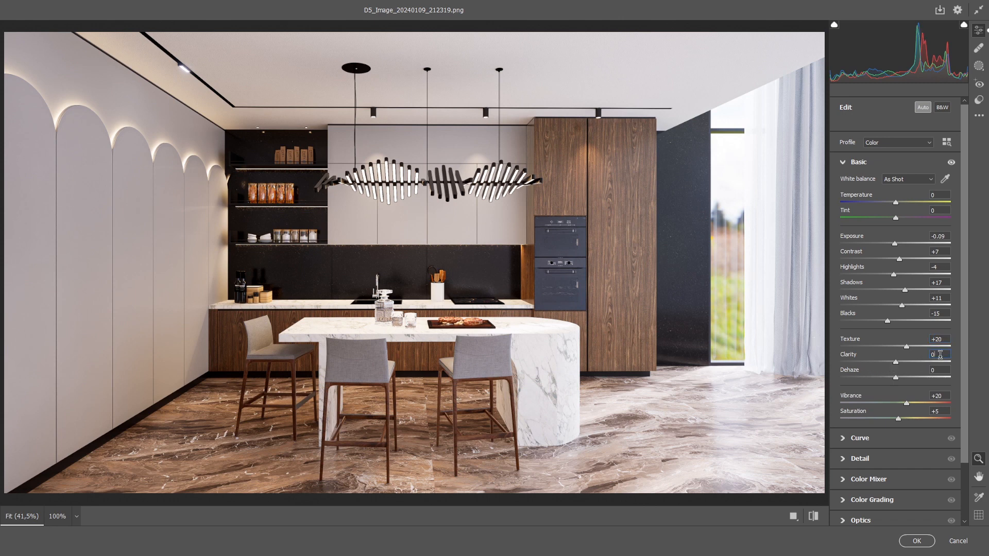
pyautogui.moveTo(939, 354); pyautogui.dragTo(871, 360)
pyautogui.press('Return')
pyautogui.moveTo(944, 354); pyautogui.dragTo(856, 344)
pyautogui.write('10')
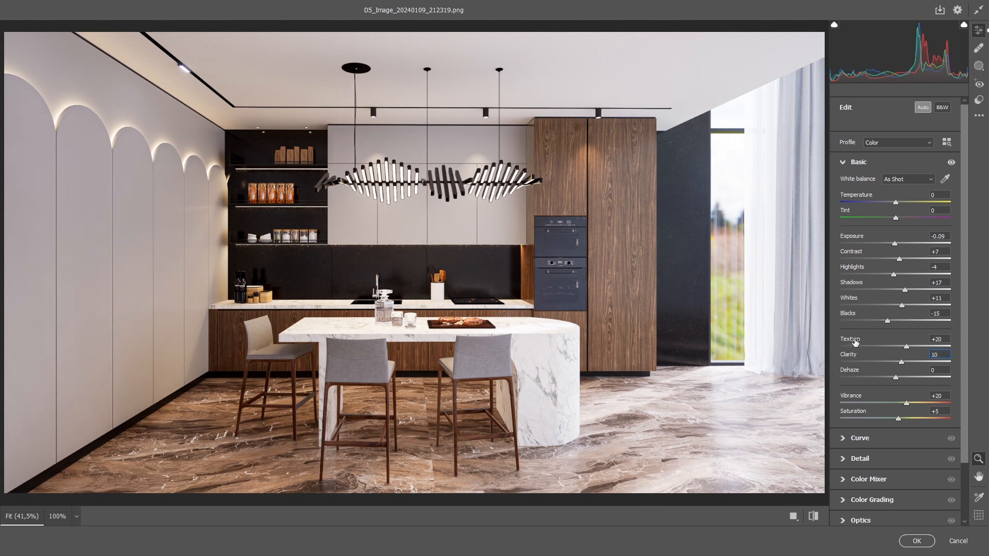
pyautogui.press('Return')
# Set Dehaze to +5, reset Saturation to 0, and apply the Camera Raw Filter to Layer 1.
pyautogui.click(943, 370)
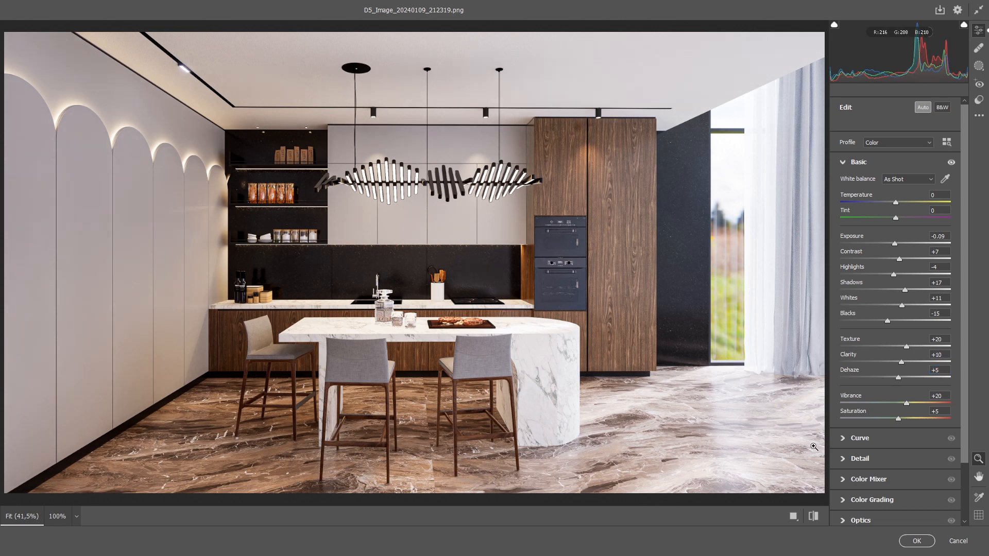
pyautogui.doubleClick(899, 422)
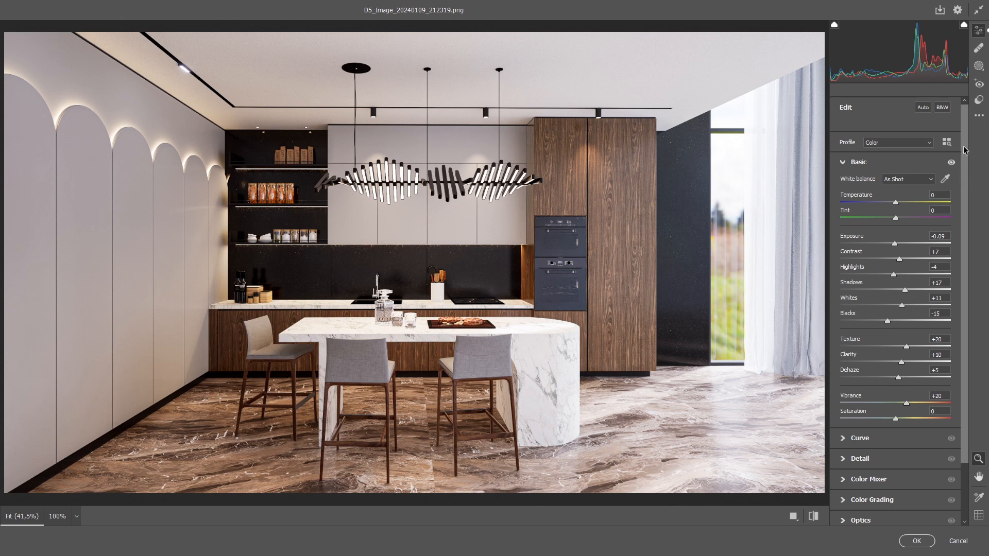
pyautogui.scroll(-3, 964, 150)
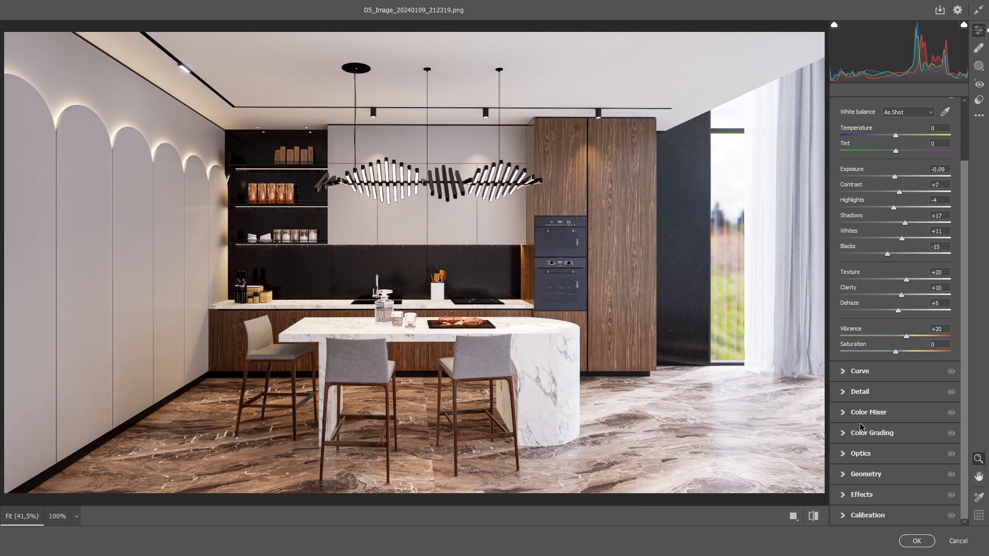
pyautogui.click(913, 543)
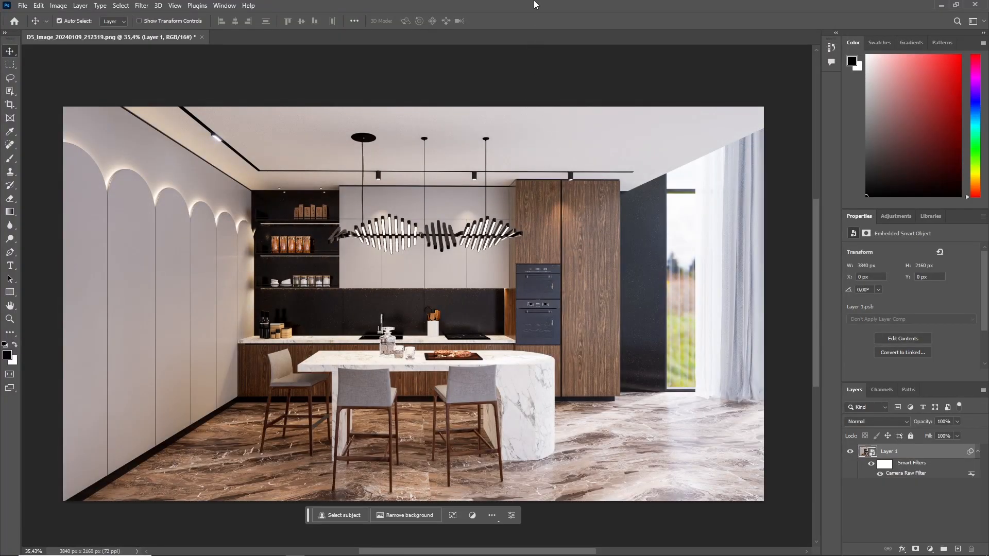
# Place D5_Image_20240109_212319_Reflection.png from the 4k folder as a new layer above the render, centred over the canvas.
pyautogui.moveTo(534, 2); pyautogui.dragTo(566, 96)
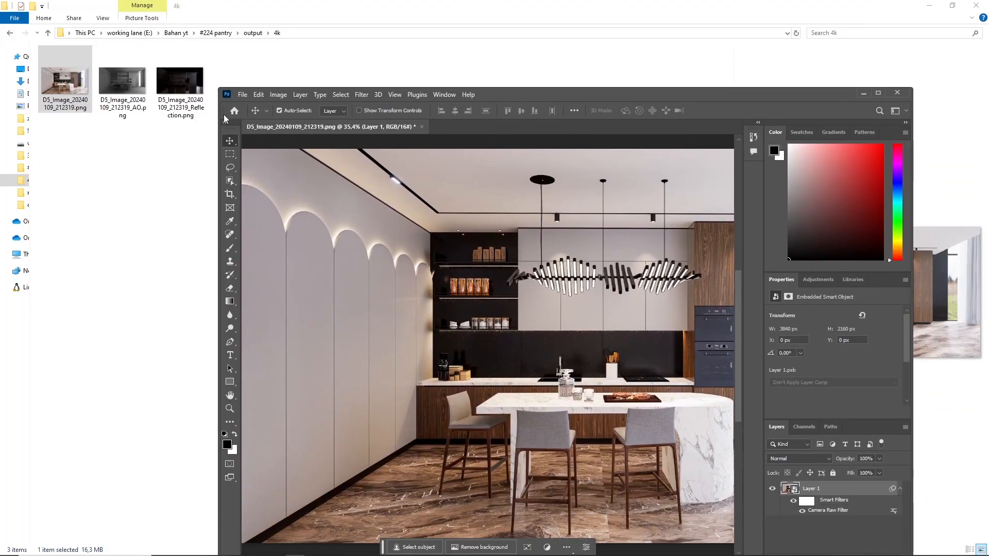
pyautogui.click(180, 82)
pyautogui.moveTo(180, 82); pyautogui.dragTo(685, 216)
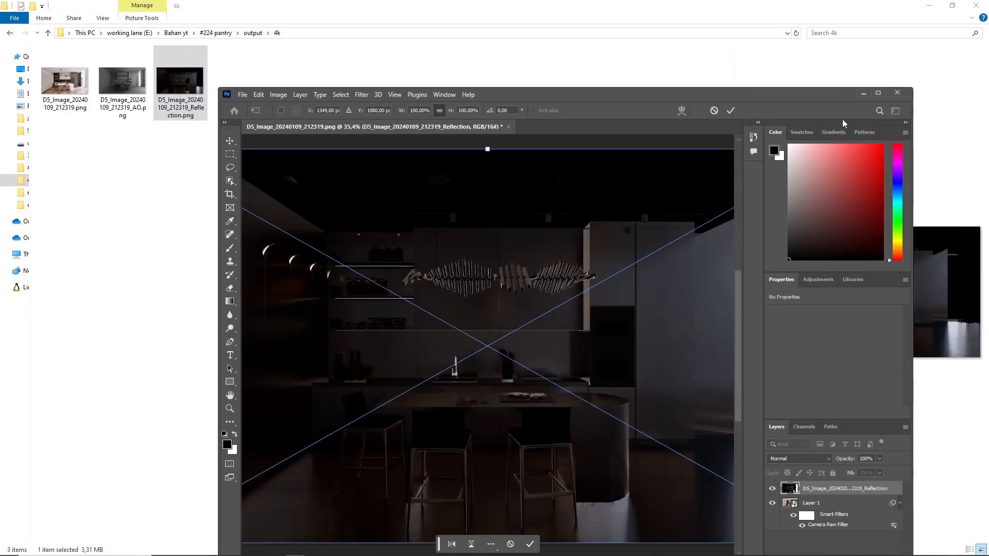
pyautogui.click(878, 92)
pyautogui.moveTo(574, 280); pyautogui.dragTo(673, 276)
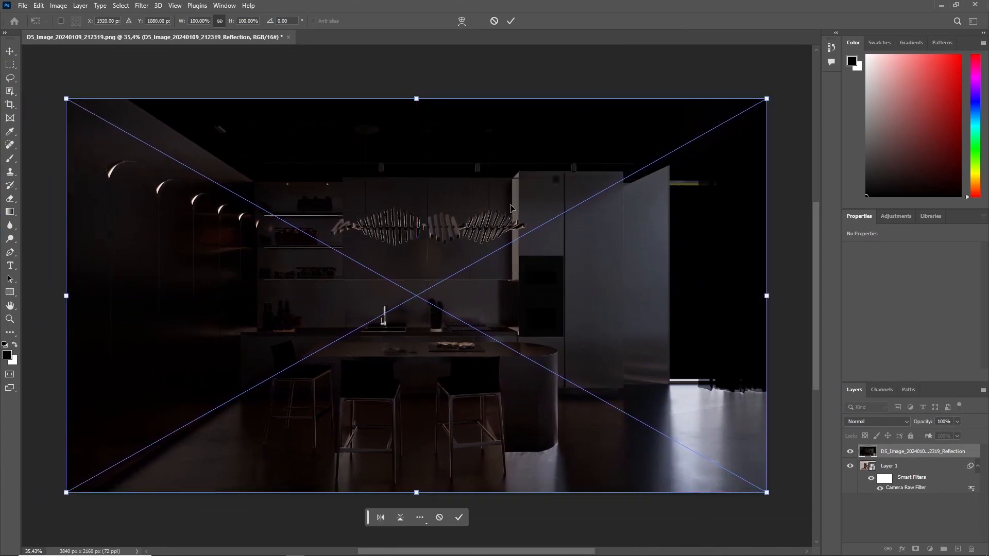
pyautogui.click(510, 21)
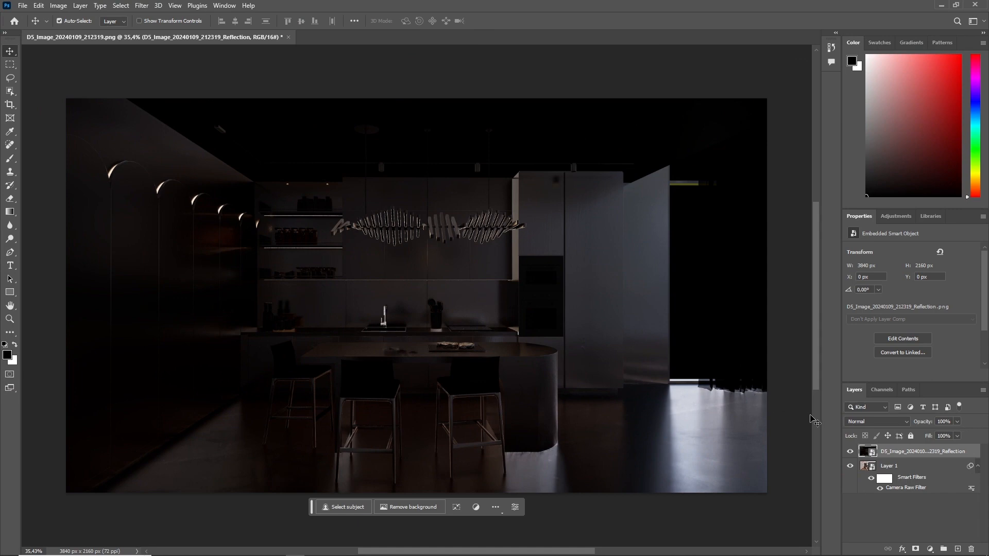
# Open the blend mode choices for the Reflection layer.
pyautogui.click(871, 423)
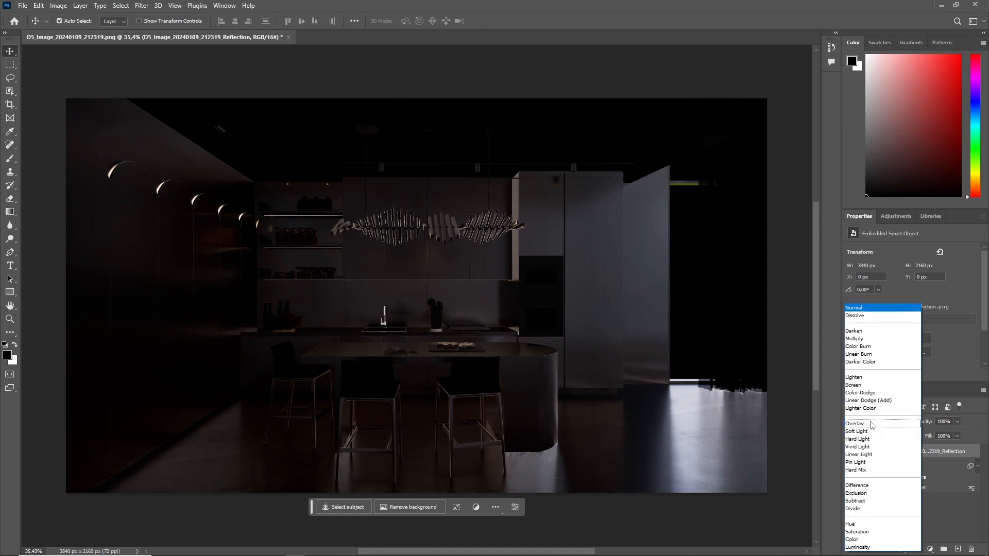
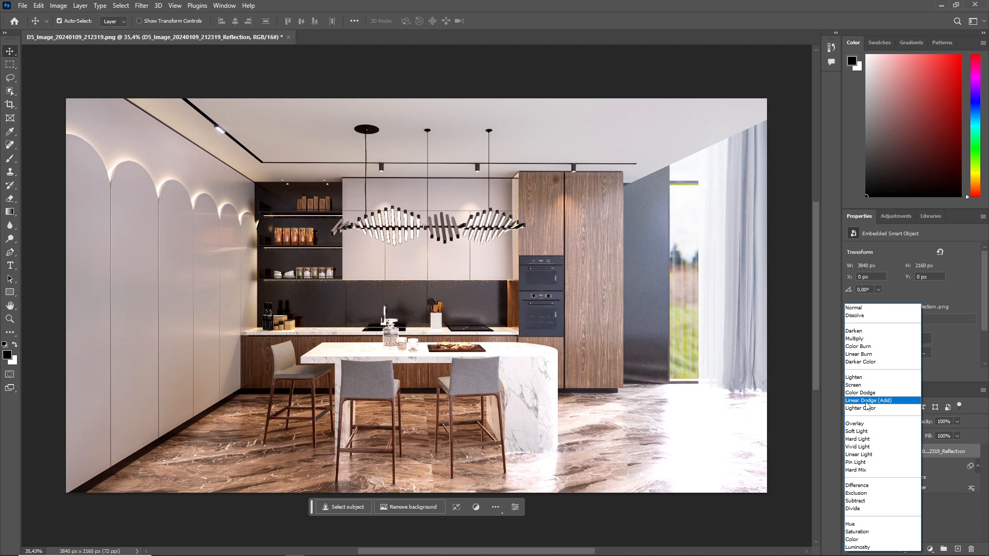
# Set the Reflection layer's blend mode to Linear Dodge (Add) with 30% opacity.
pyautogui.click(867, 401)
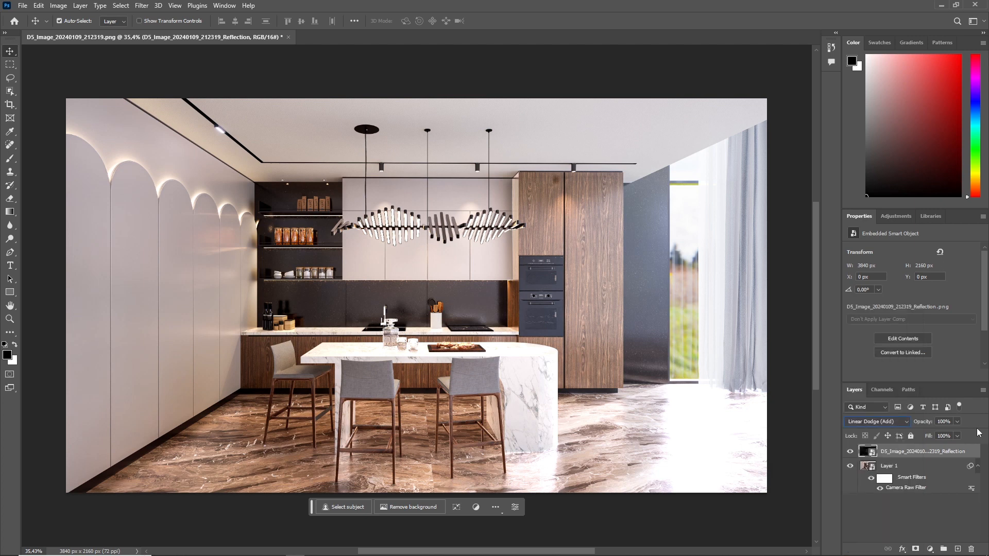
pyautogui.click(960, 423)
pyautogui.moveTo(953, 421); pyautogui.dragTo(831, 439)
pyautogui.write('30')
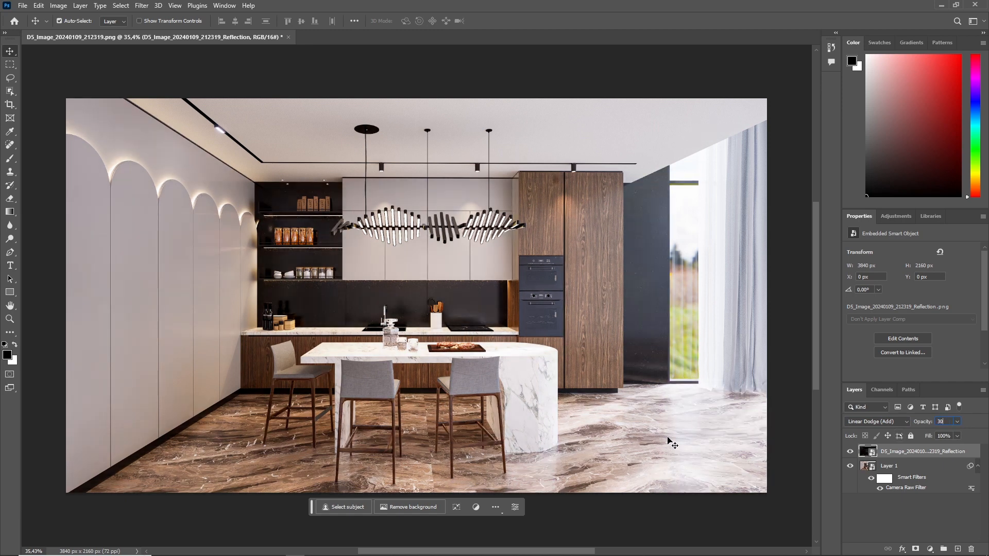
pyautogui.click(957, 421)
pyautogui.moveTo(940, 434)
pyautogui.mouseDown()
pyautogui.moveTo(922, 436)
pyautogui.moveTo(935, 433)
pyautogui.mouseUp()
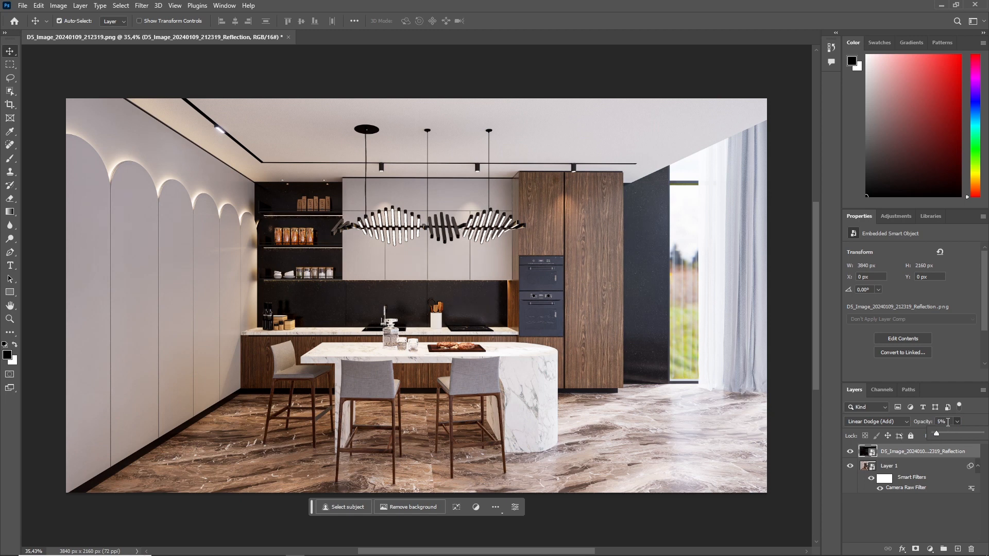
pyautogui.click(947, 422)
pyautogui.write('30')
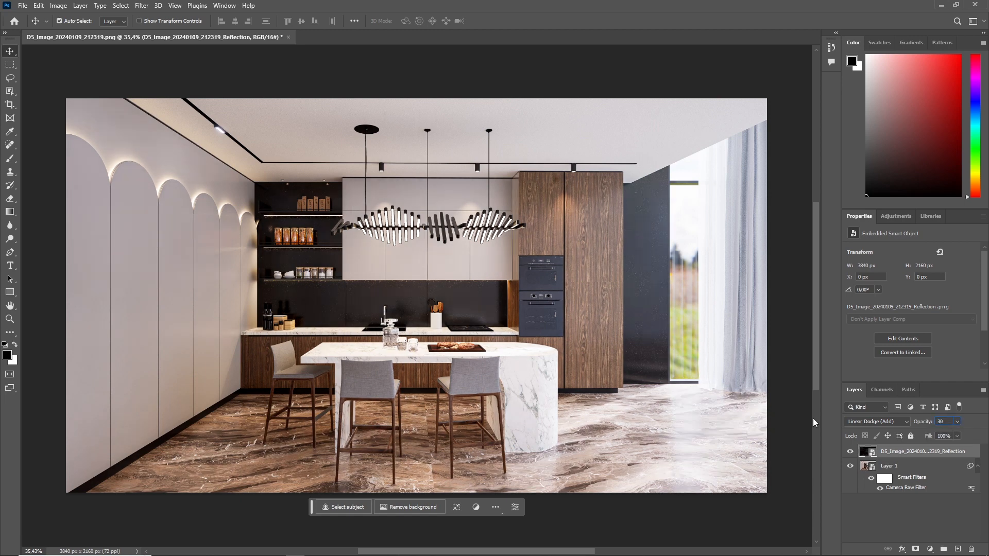
pyautogui.click(956, 421)
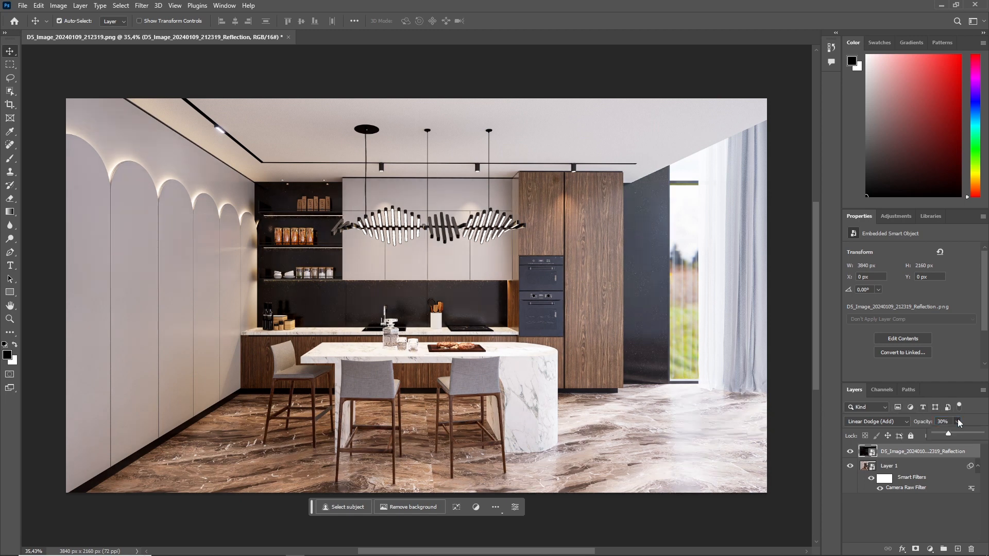
# Switch the Reflection layer's visibility off and on repeatedly to compare the render with and without it.
pyautogui.click(850, 452)
pyautogui.click(850, 452)
pyautogui.click(850, 452)
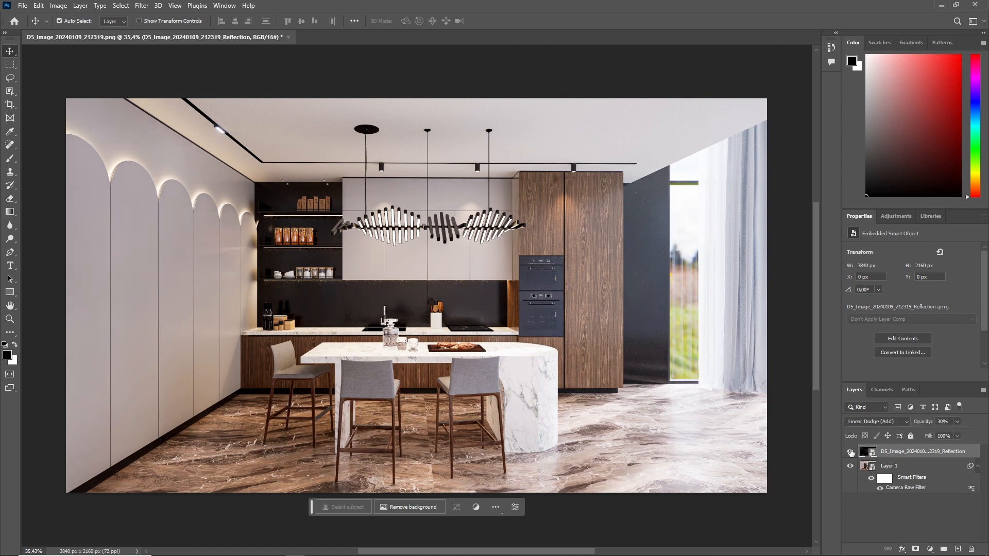
pyautogui.click(850, 452)
pyautogui.click(850, 451)
pyautogui.click(850, 451)
# Reopen Layer 1's Camera Raw Filter, set Highlights to -50, and apply the filter.
pyautogui.click(900, 489)
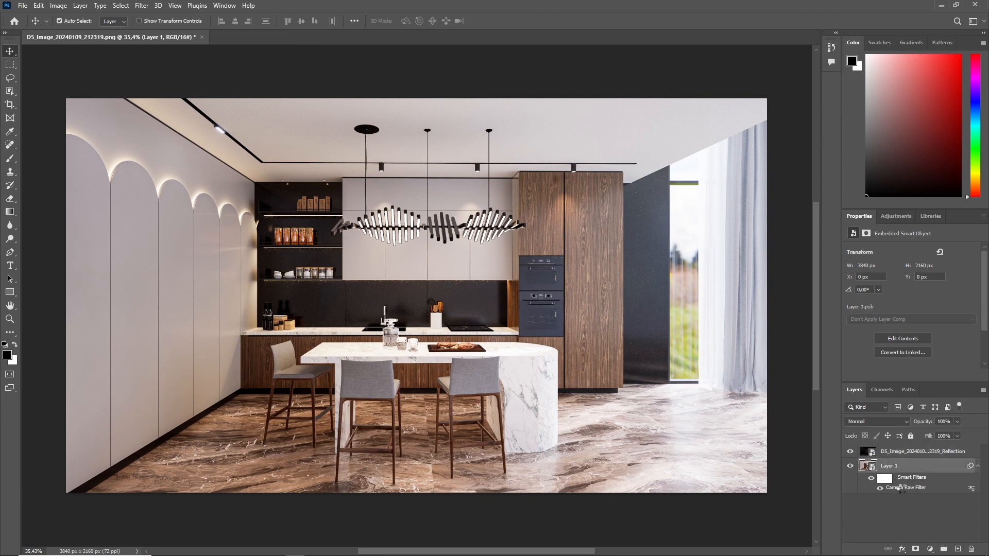
pyautogui.doubleClick(900, 489)
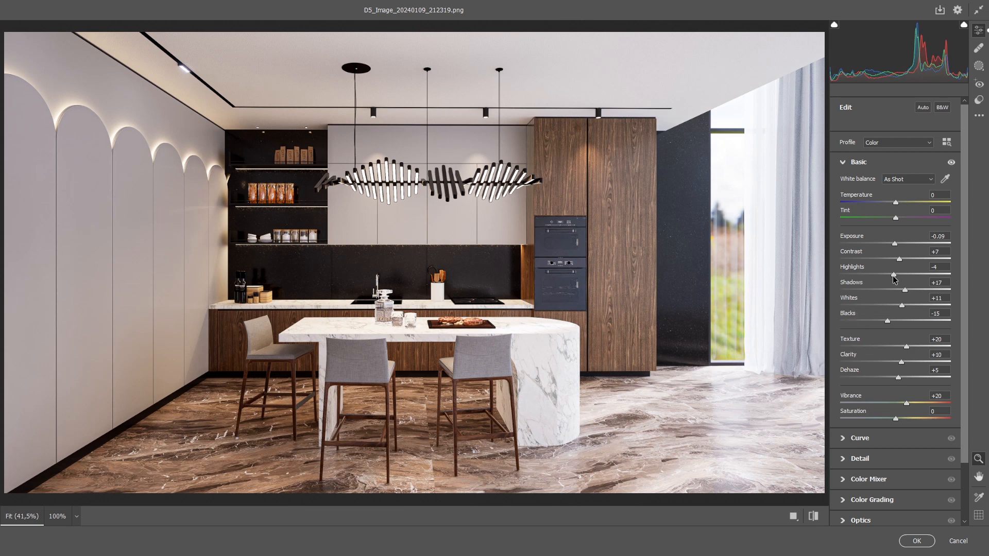
pyautogui.moveTo(894, 277); pyautogui.dragTo(861, 279)
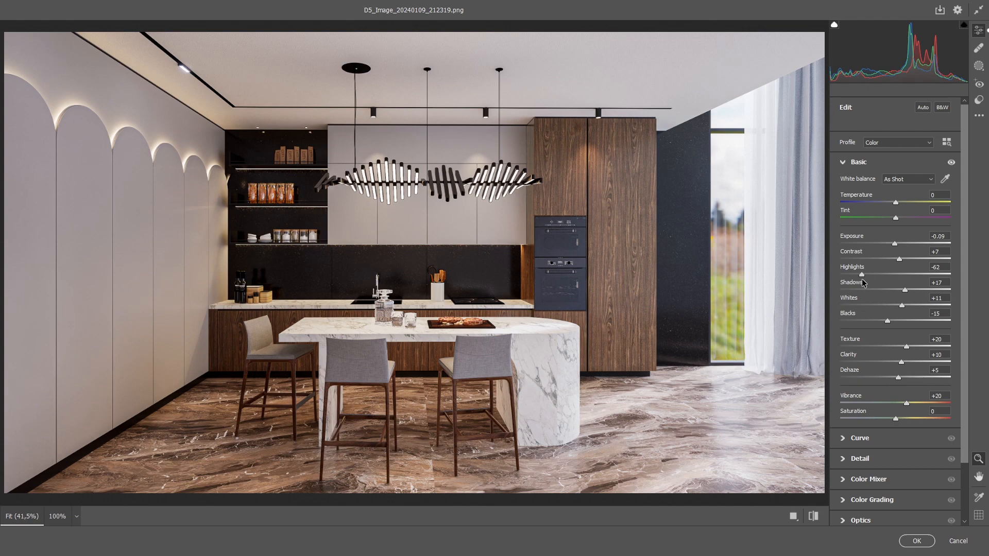
pyautogui.moveTo(946, 267); pyautogui.dragTo(830, 273)
pyautogui.write('-50')
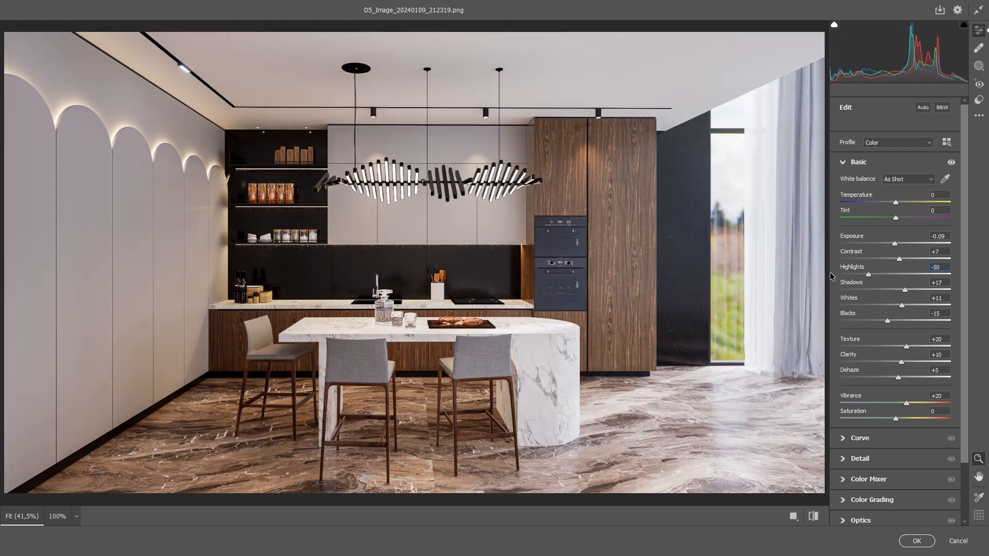
pyautogui.click(916, 541)
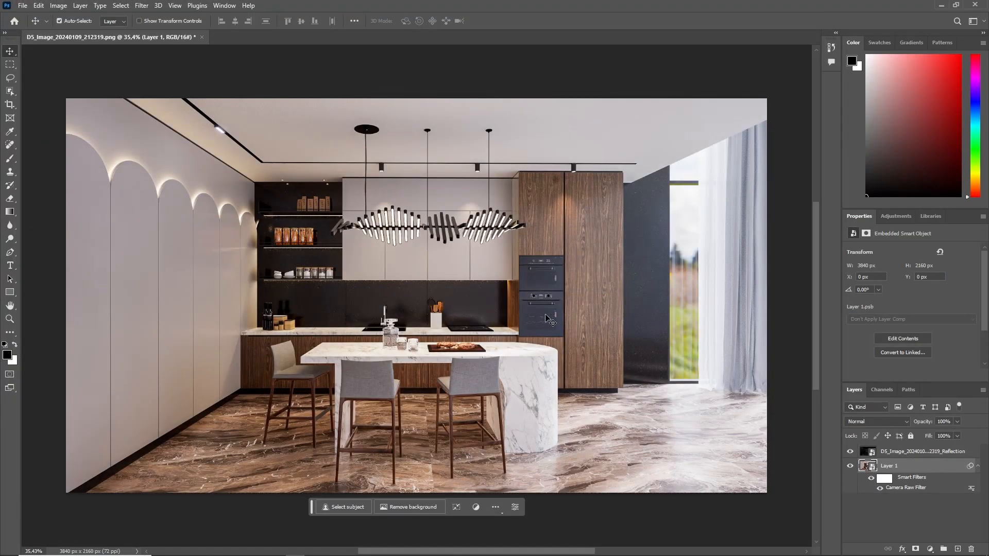
# Place the AO image from the 4k folder as a new layer between Layer 1 and the Reflection layer, centred over the canvas.
pyautogui.doubleClick(610, 6)
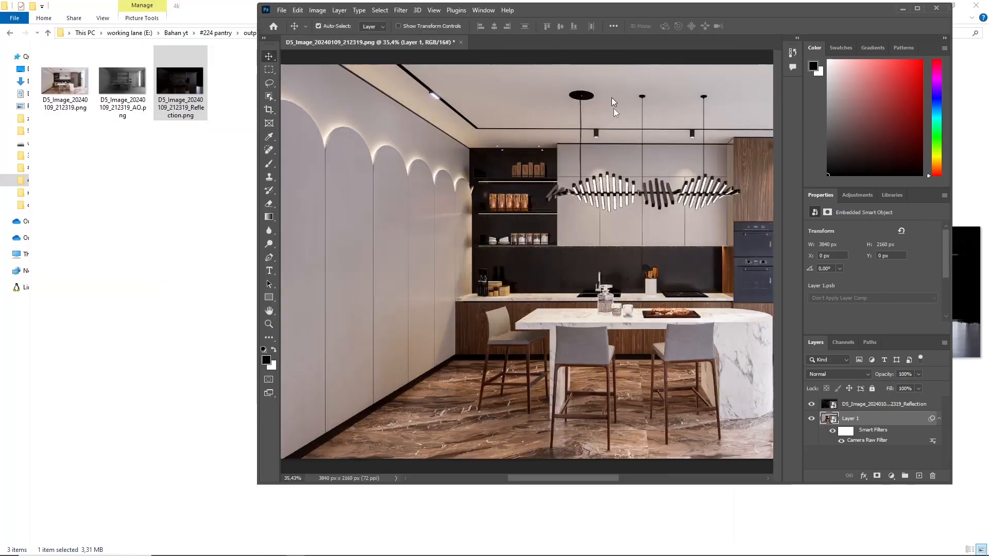
pyautogui.moveTo(613, 6); pyautogui.dragTo(607, 128)
pyautogui.moveTo(122, 83); pyautogui.dragTo(511, 348)
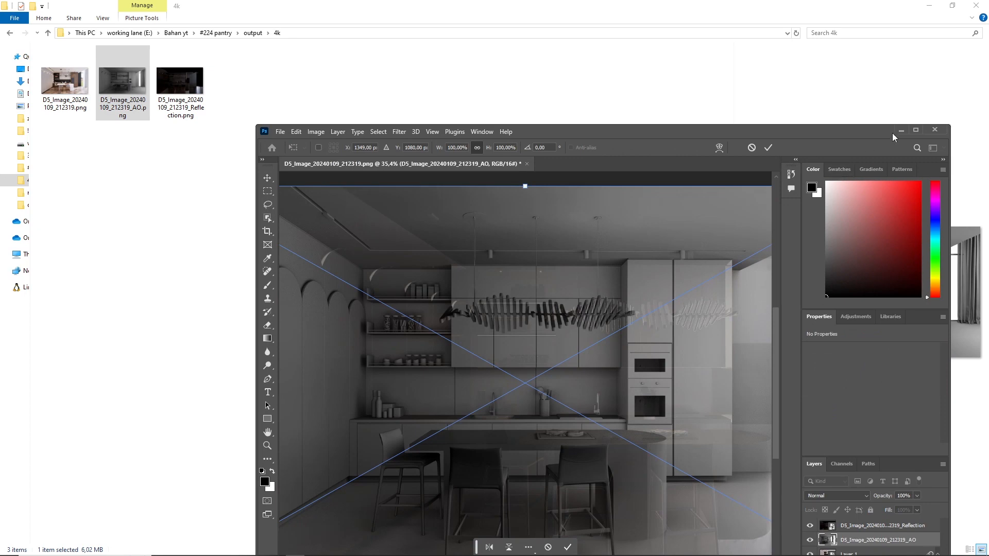
pyautogui.click(916, 129)
pyautogui.moveTo(586, 246); pyautogui.dragTo(684, 244)
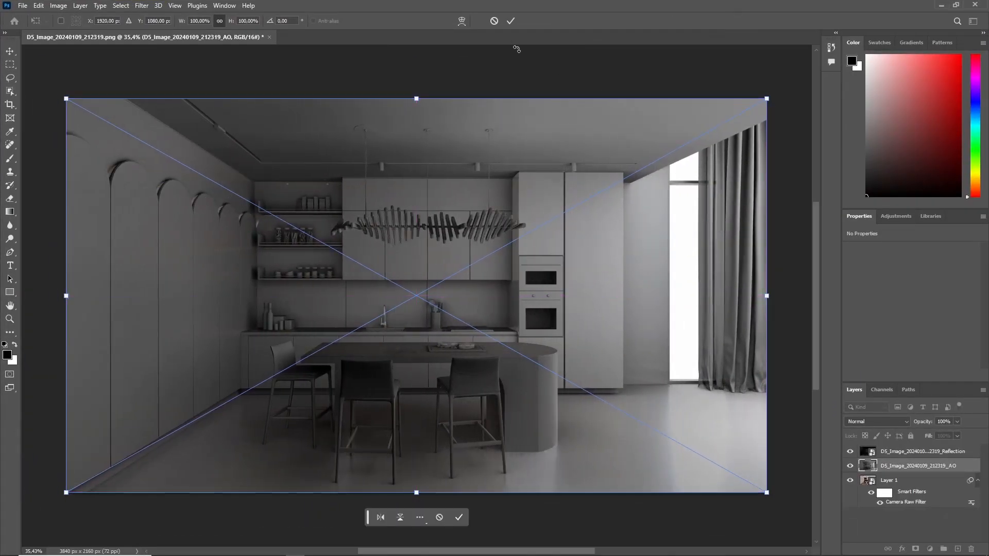
pyautogui.click(510, 21)
# Set the AO layer's blend mode to Soft Light with 20% opacity.
pyautogui.click(870, 422)
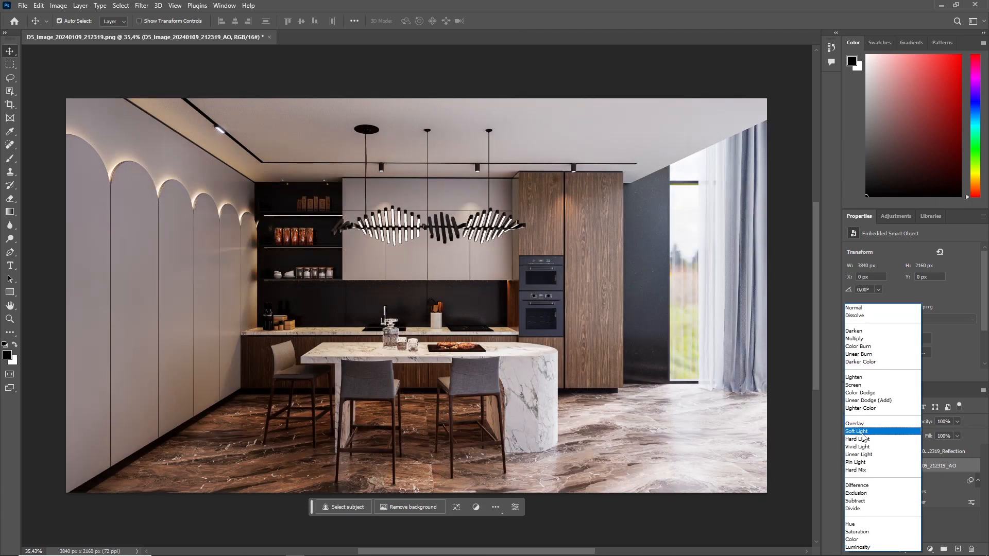
pyautogui.click(863, 431)
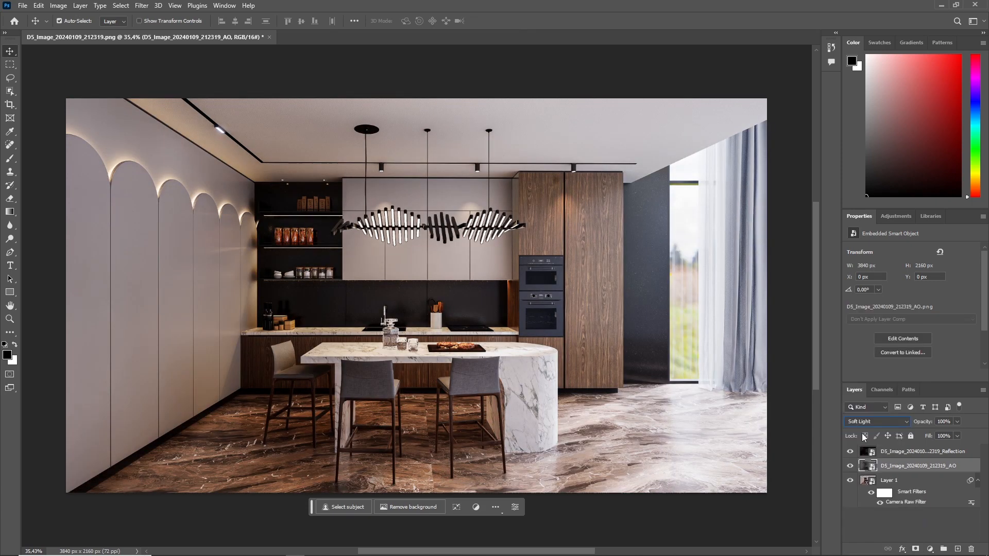
pyautogui.click(957, 422)
pyautogui.moveTo(956, 433)
pyautogui.mouseDown()
pyautogui.moveTo(905, 434)
pyautogui.moveTo(954, 434)
pyautogui.mouseUp()
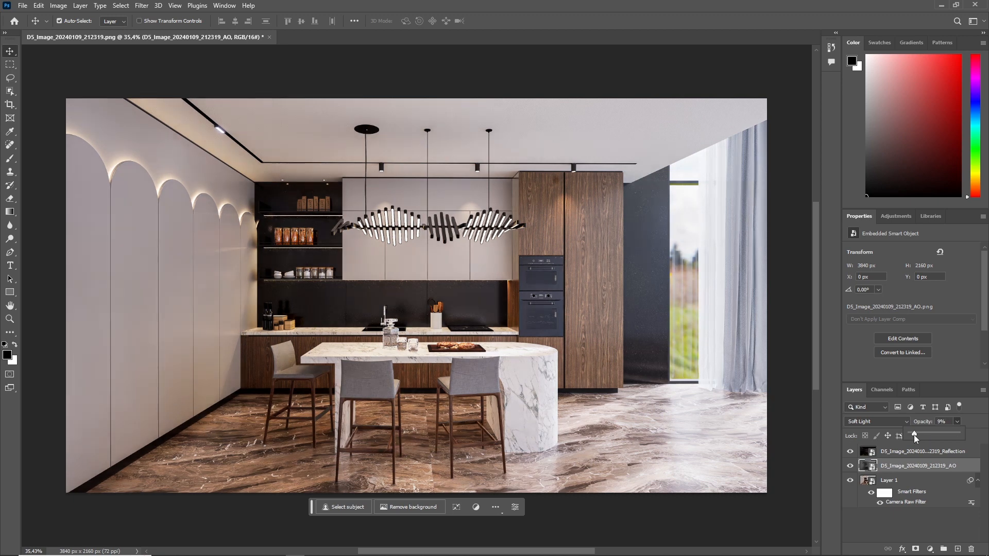
pyautogui.moveTo(911, 435); pyautogui.dragTo(920, 436)
pyautogui.moveTo(951, 421); pyautogui.dragTo(816, 424)
pyautogui.write('20')
# Save the document as D5_Image_20240109_212319.psd in the 4k folder with Maximize Compatibility, and fit the image to the window.
pyautogui.click(23, 5)
pyautogui.click(52, 120)
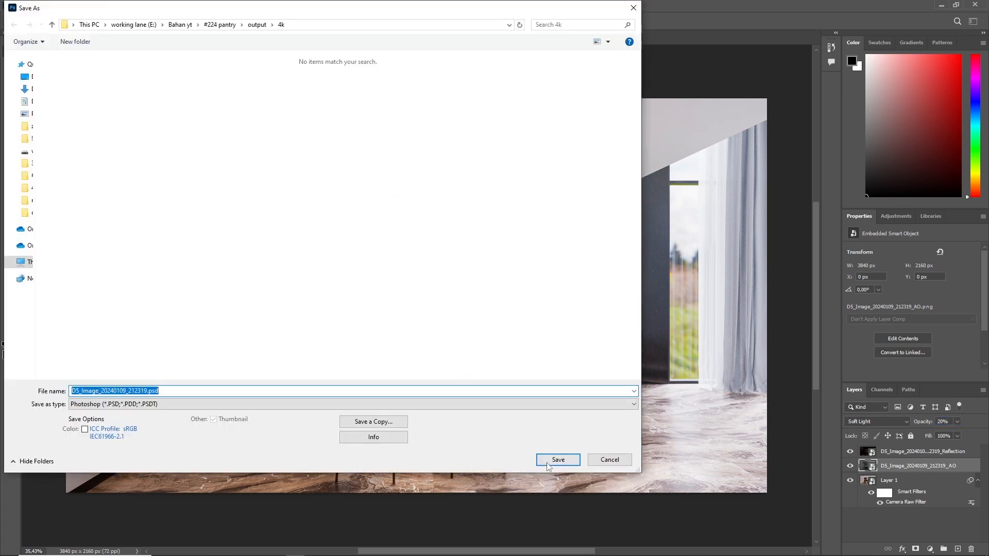
pyautogui.click(547, 462)
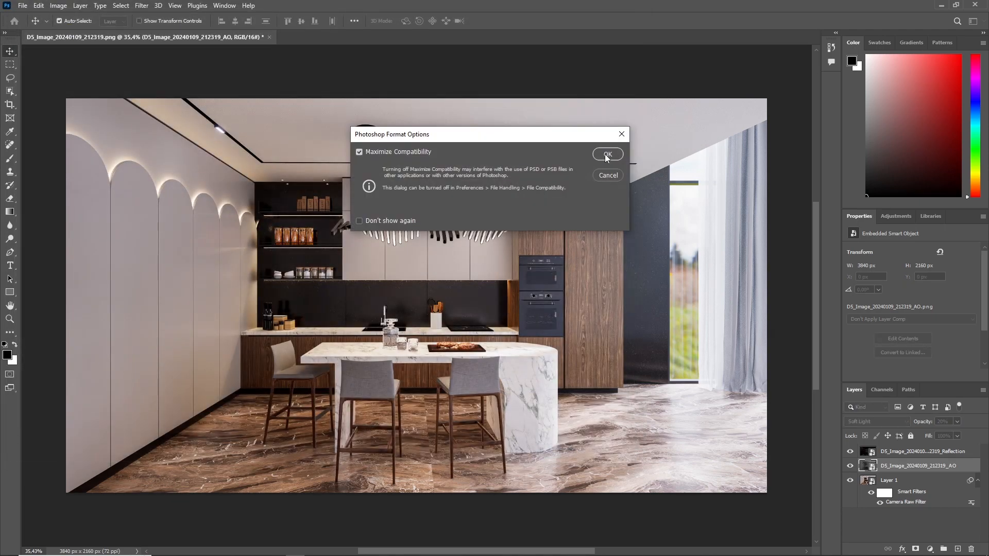
pyautogui.click(606, 155)
pyautogui.hotkey('ctrl', '0')
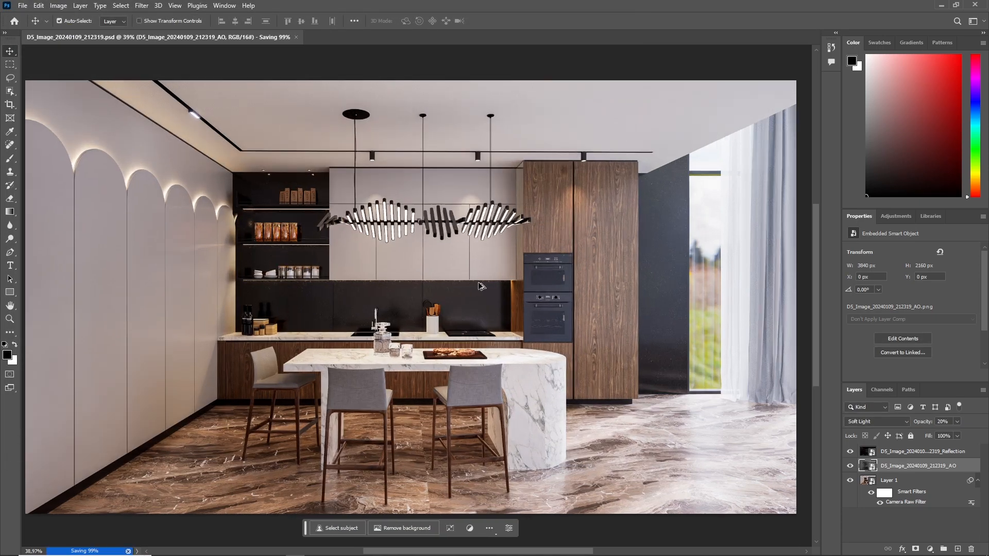